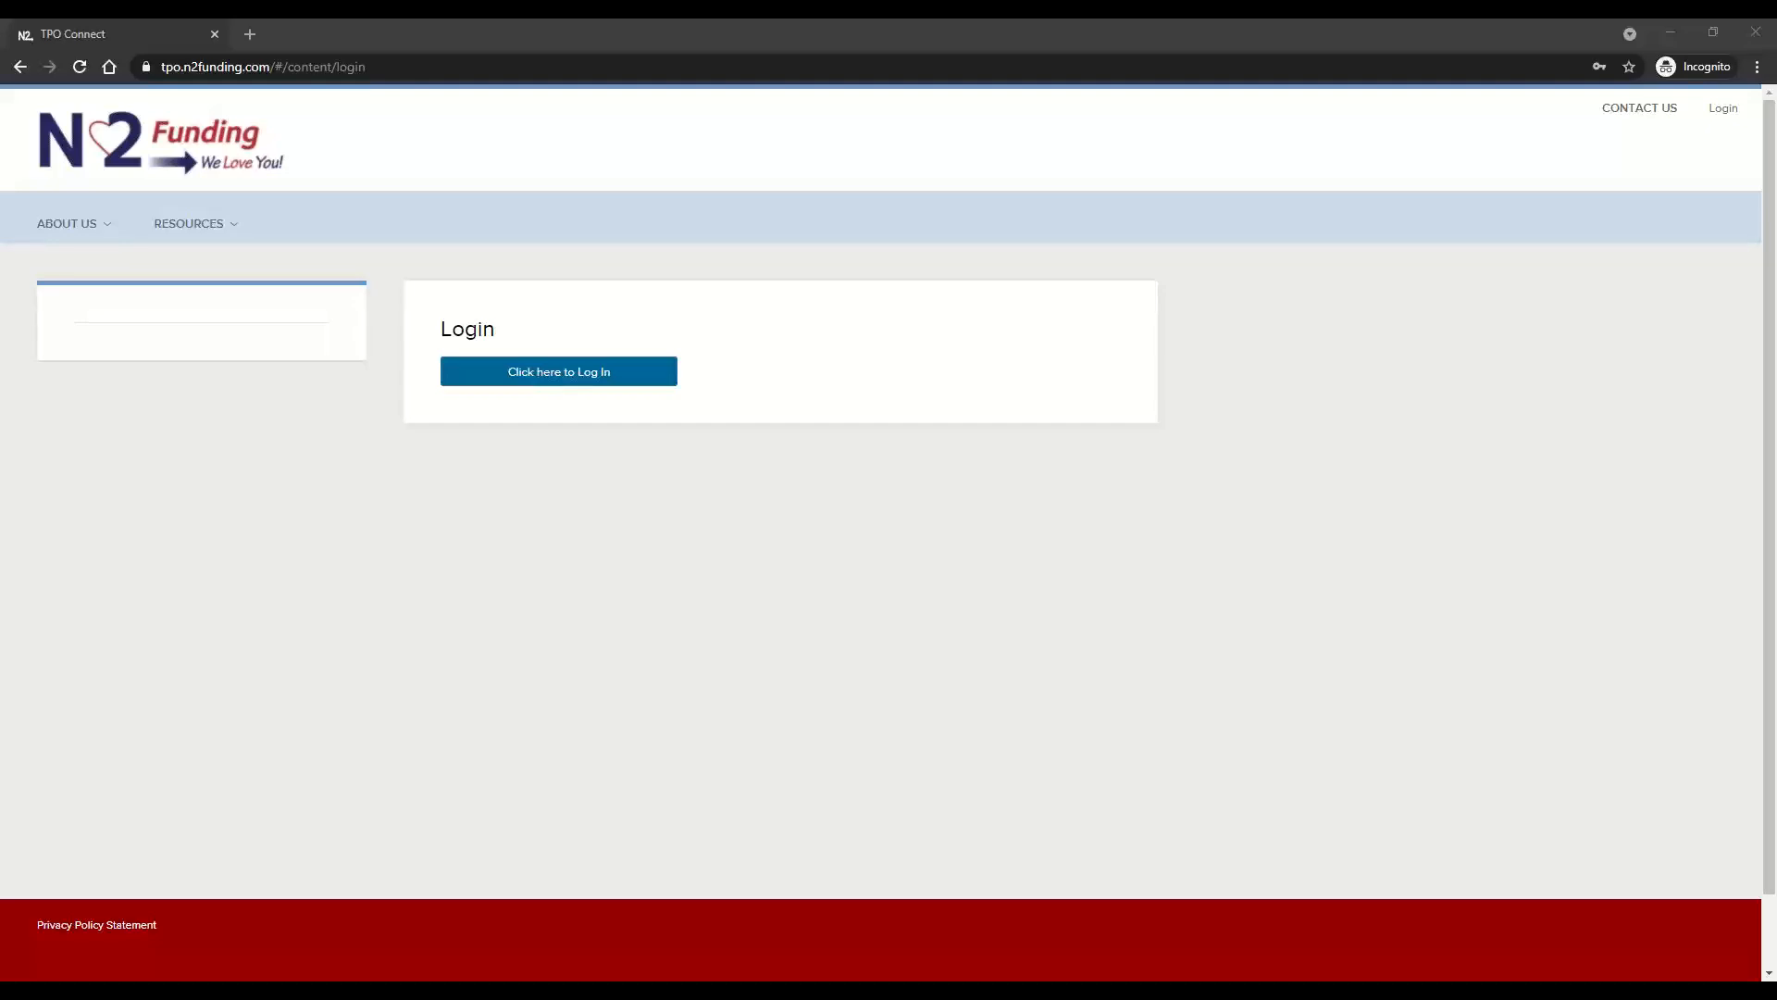
Log in to the lender portal with the saved account's user name and password
{"action": "left_click", "coordinate": [523, 373]}
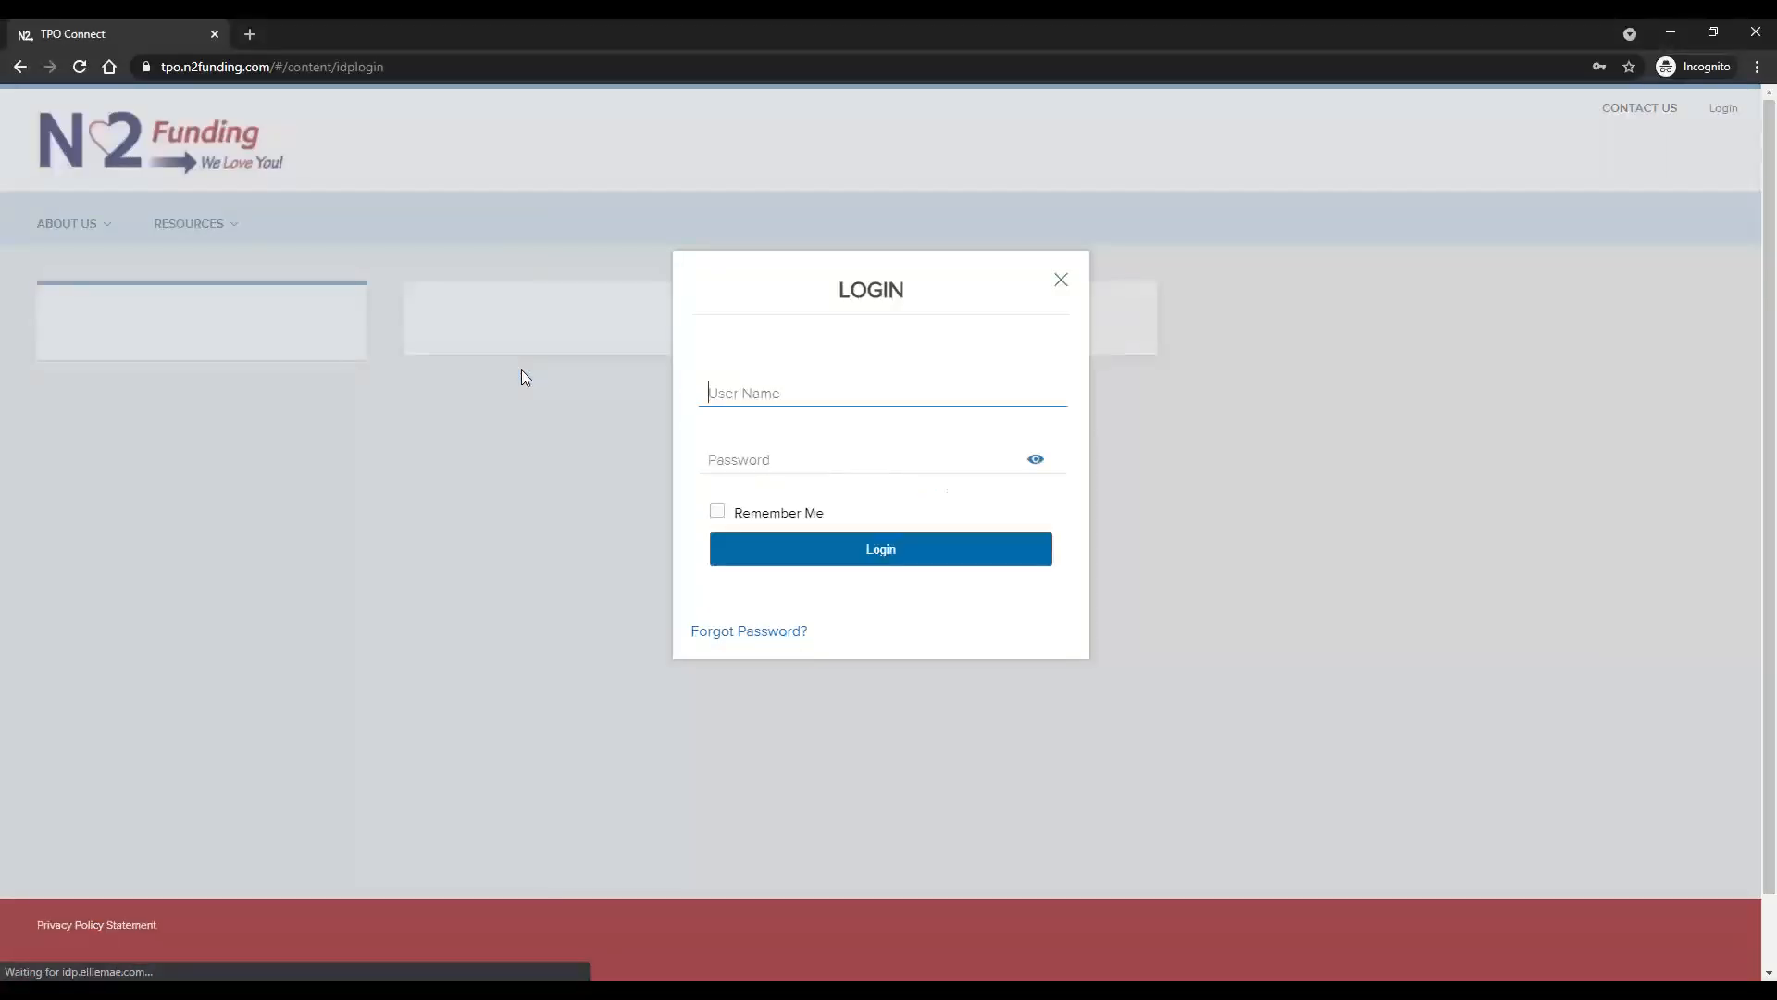
{"action": "left_click", "coordinate": [797, 393]}
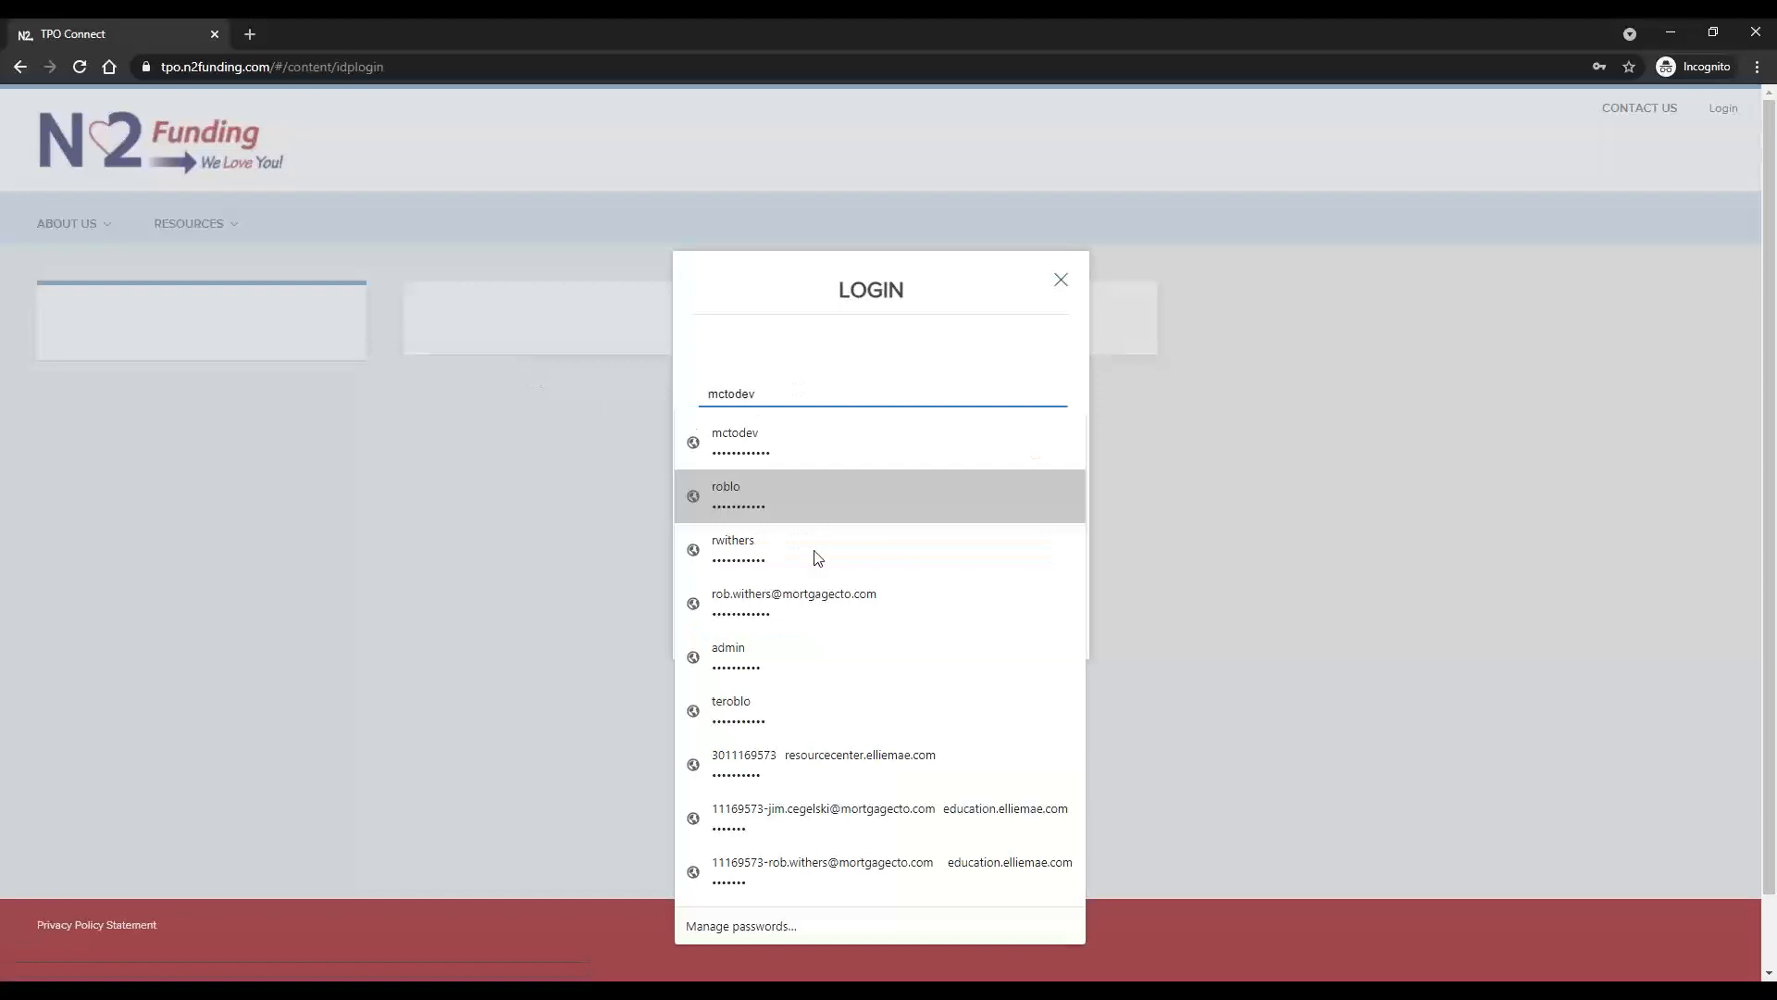
{"action": "left_click", "coordinate": [821, 600]}
{"action": "left_click", "coordinate": [881, 553]}
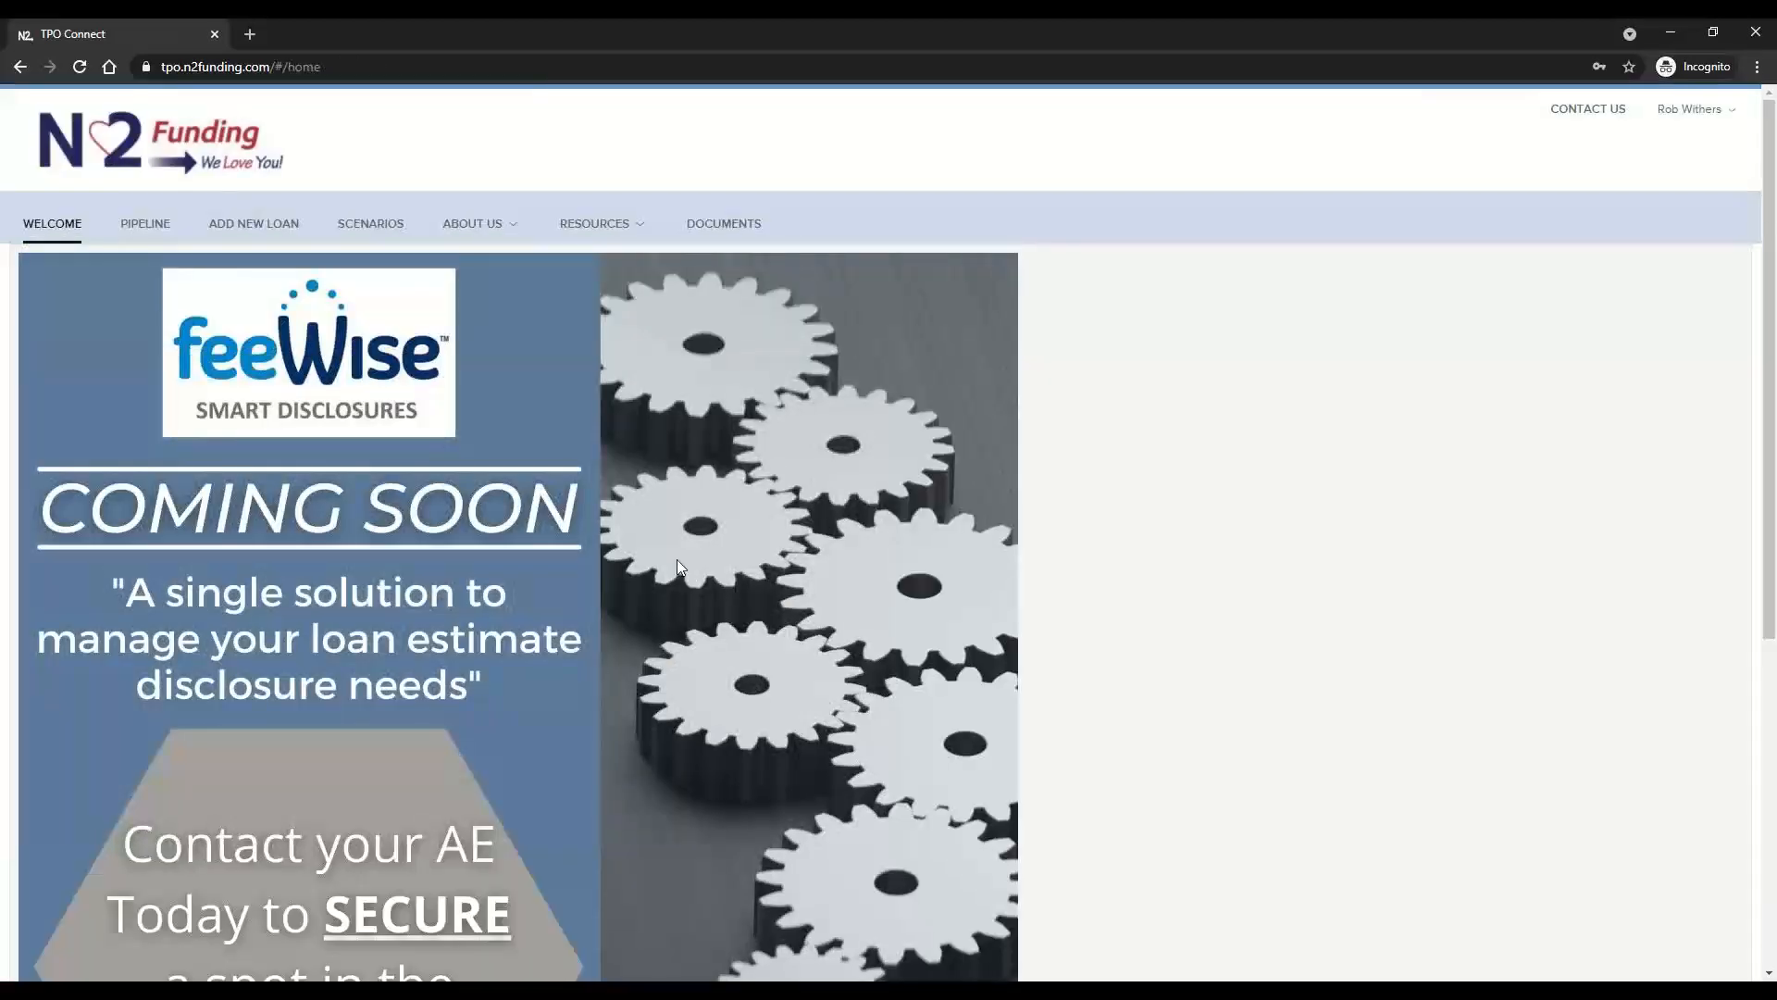
Open the Borrower3 test loan from the Wholesale pipeline's All Active Loans group and go to its Itemization Inputs
{"action": "left_click", "coordinate": [144, 226]}
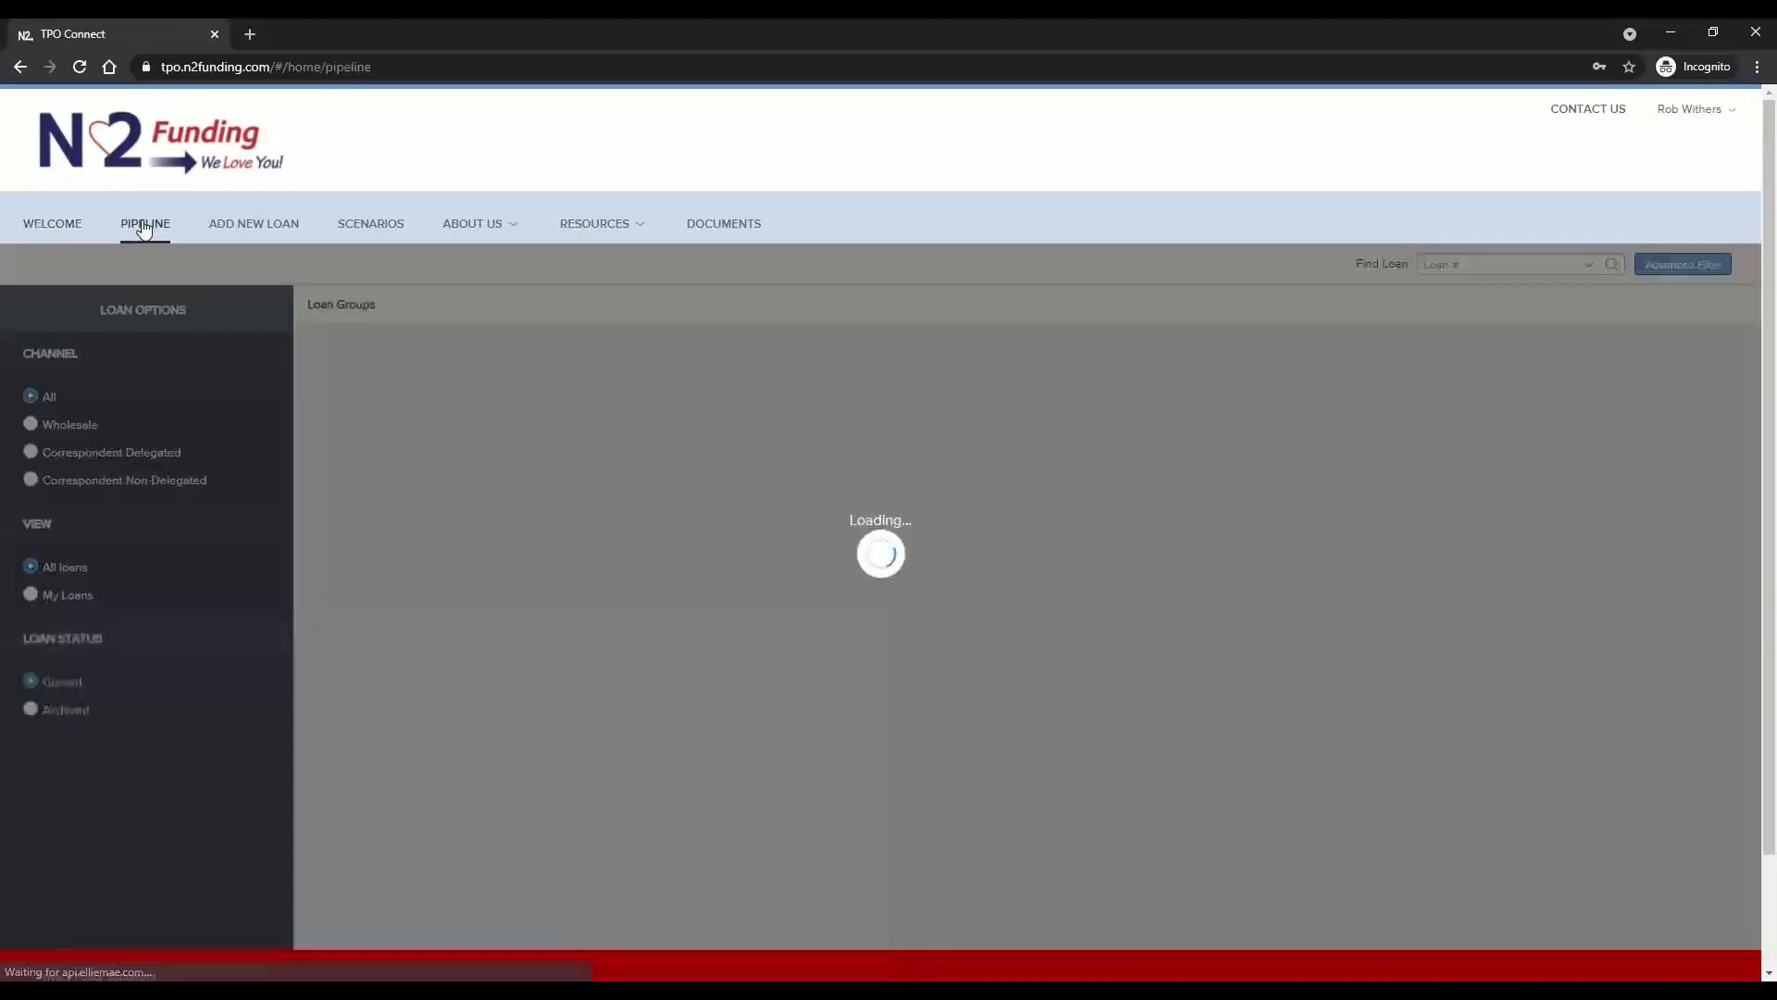
{"action": "left_click", "coordinate": [78, 428]}
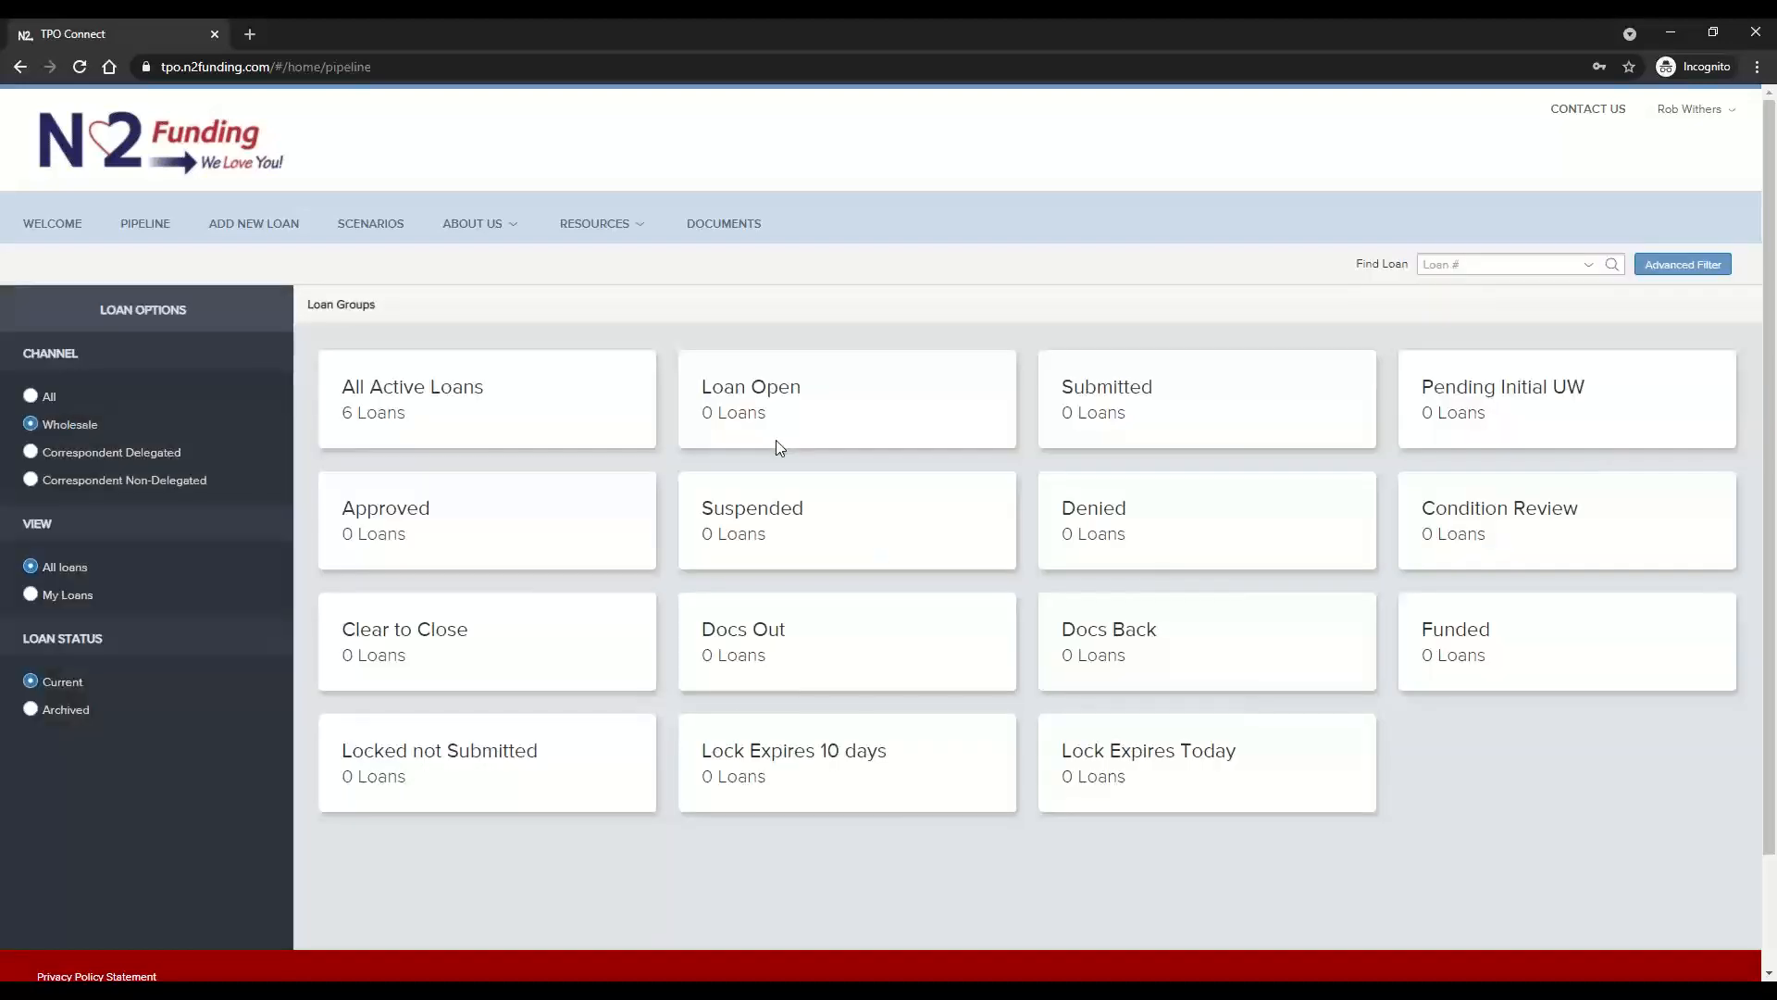
{"action": "left_click", "coordinate": [400, 405]}
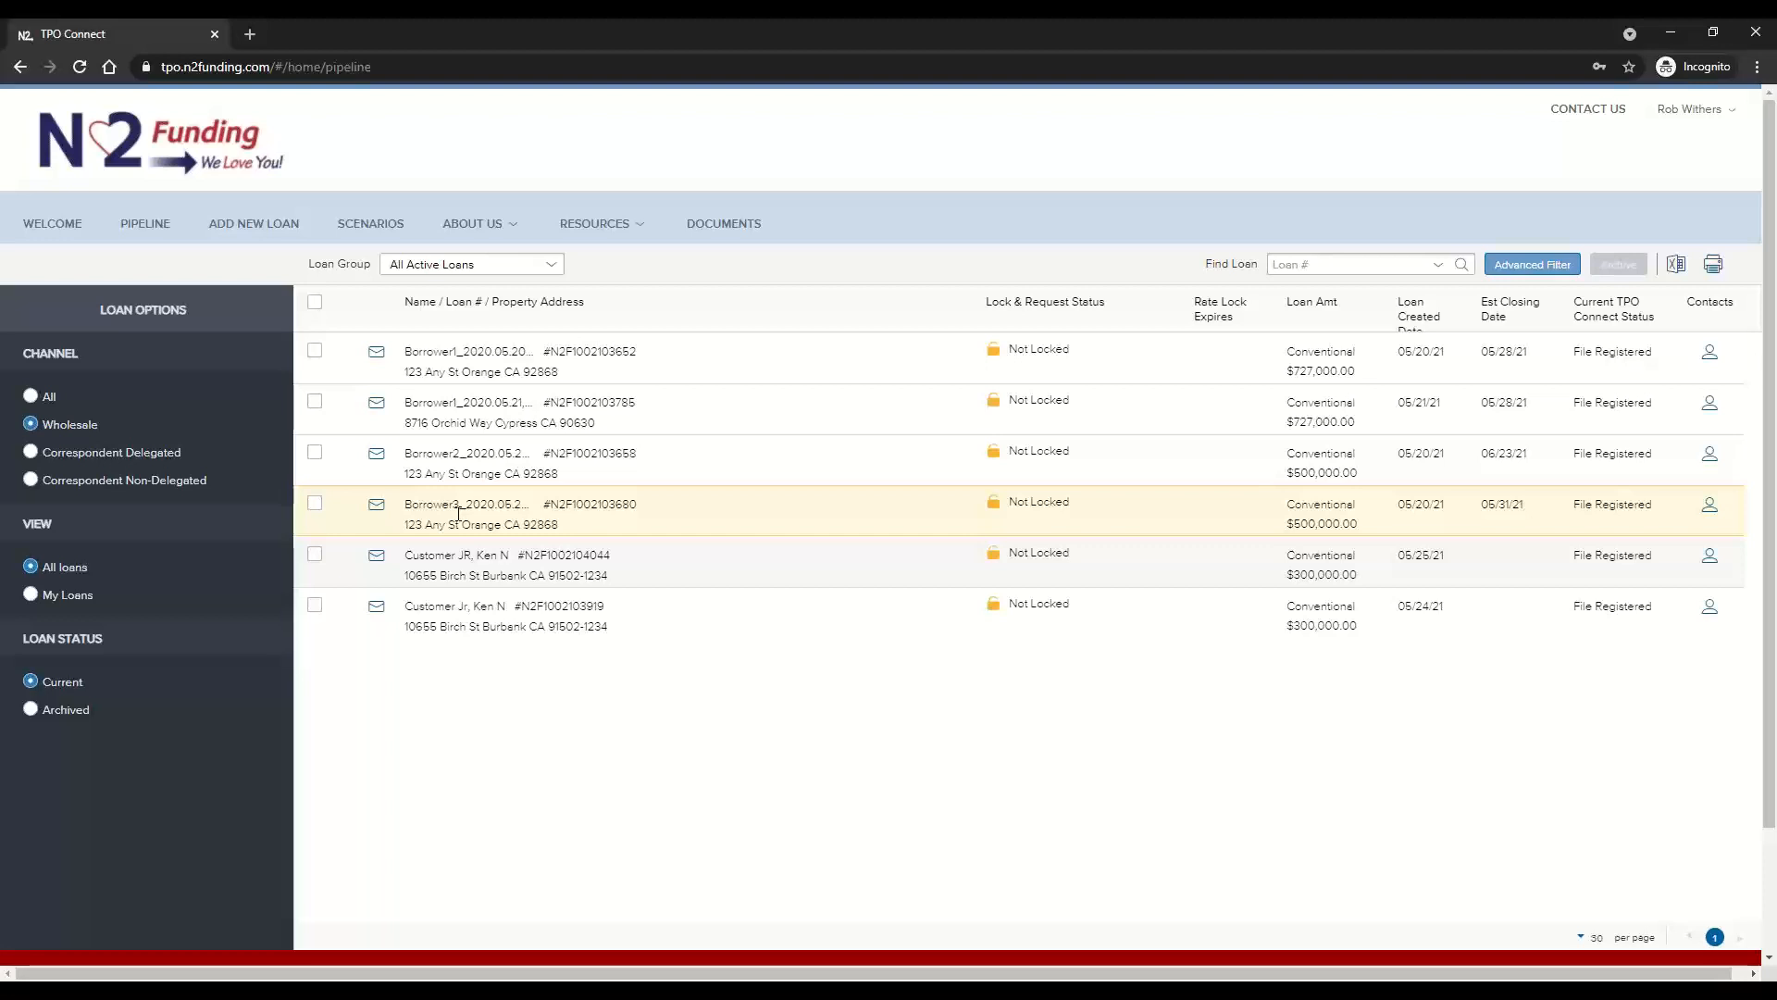
{"action": "left_click_drag", "start_coordinate": [538, 529], "coordinate": [539, 515]}
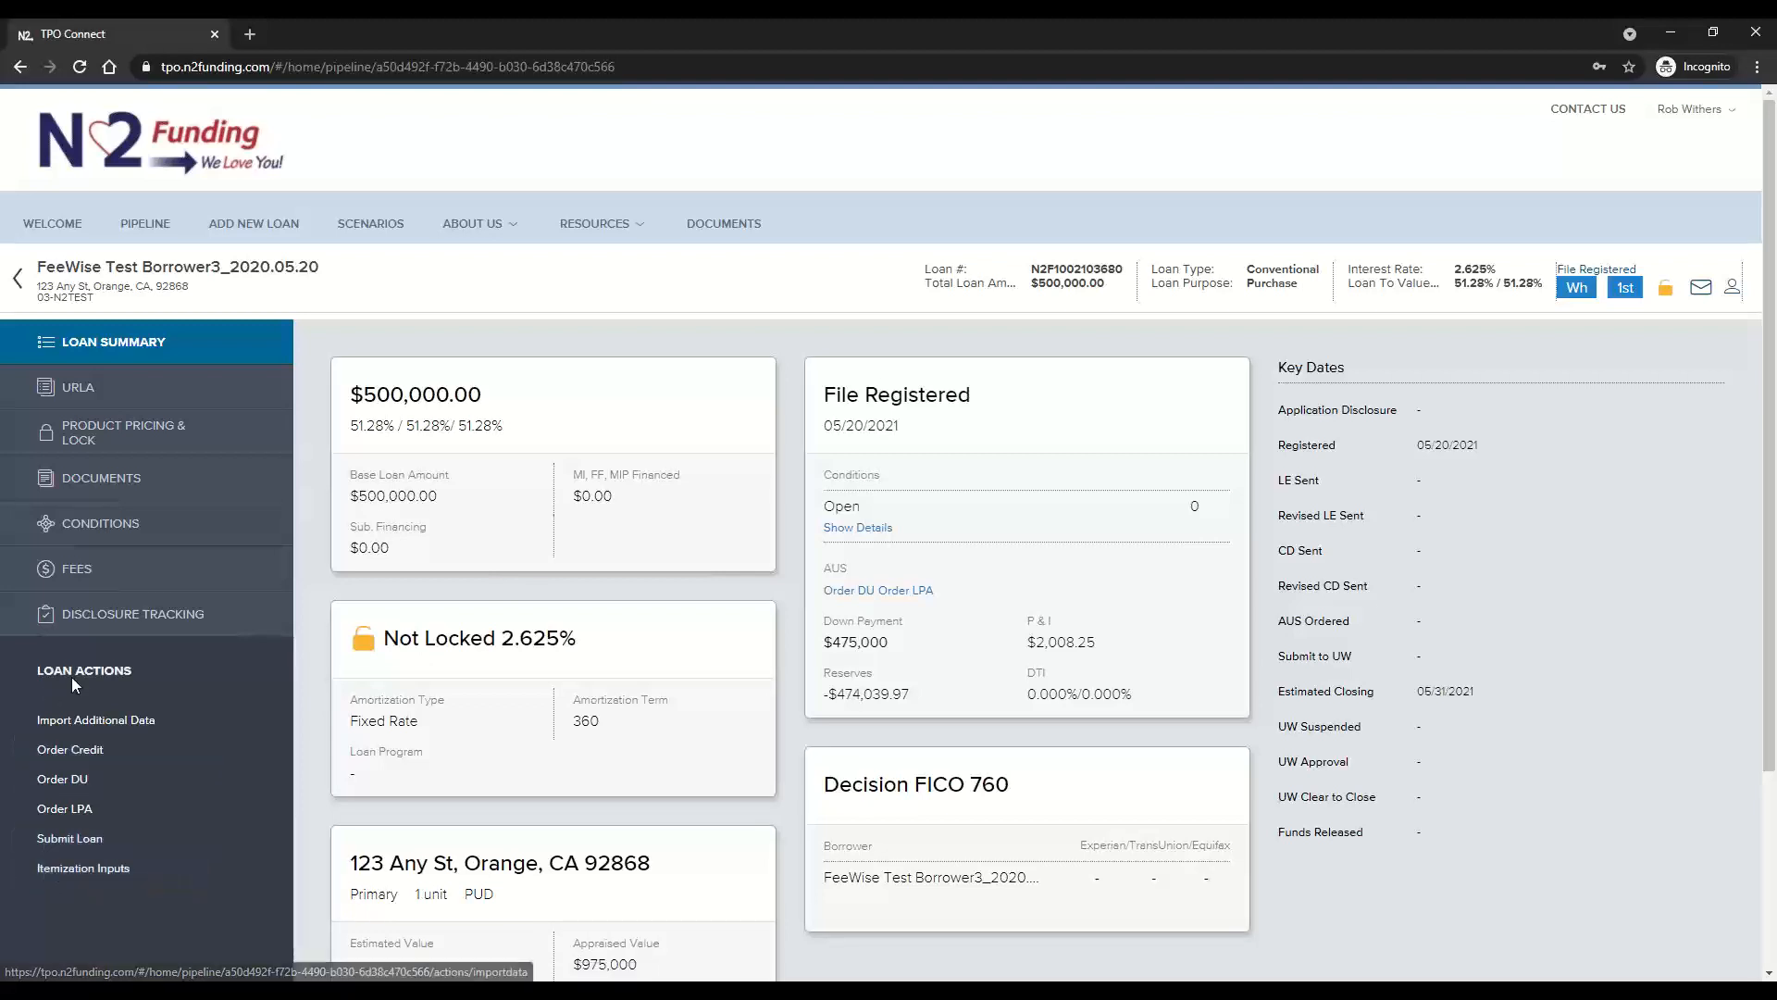
{"action": "left_click", "coordinate": [102, 877]}
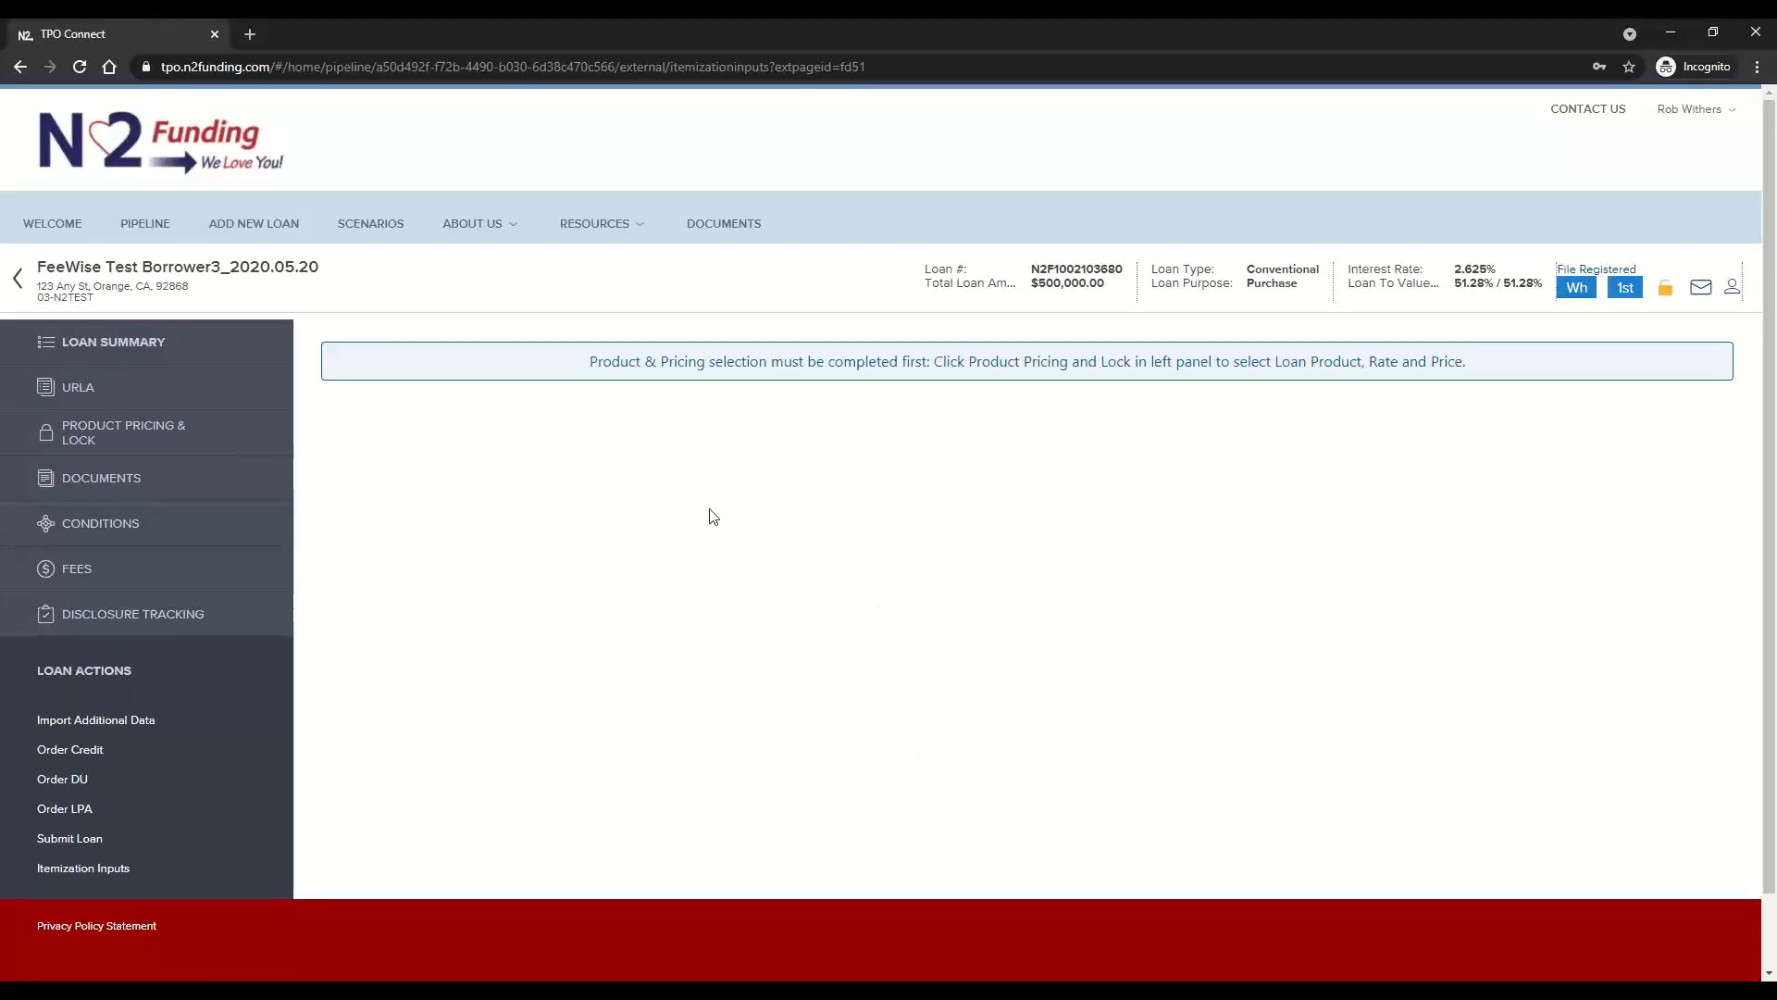
Run a product and pricing search for the loan with a target rate of 3% and submit the product search form
{"action": "left_click", "coordinate": [117, 432]}
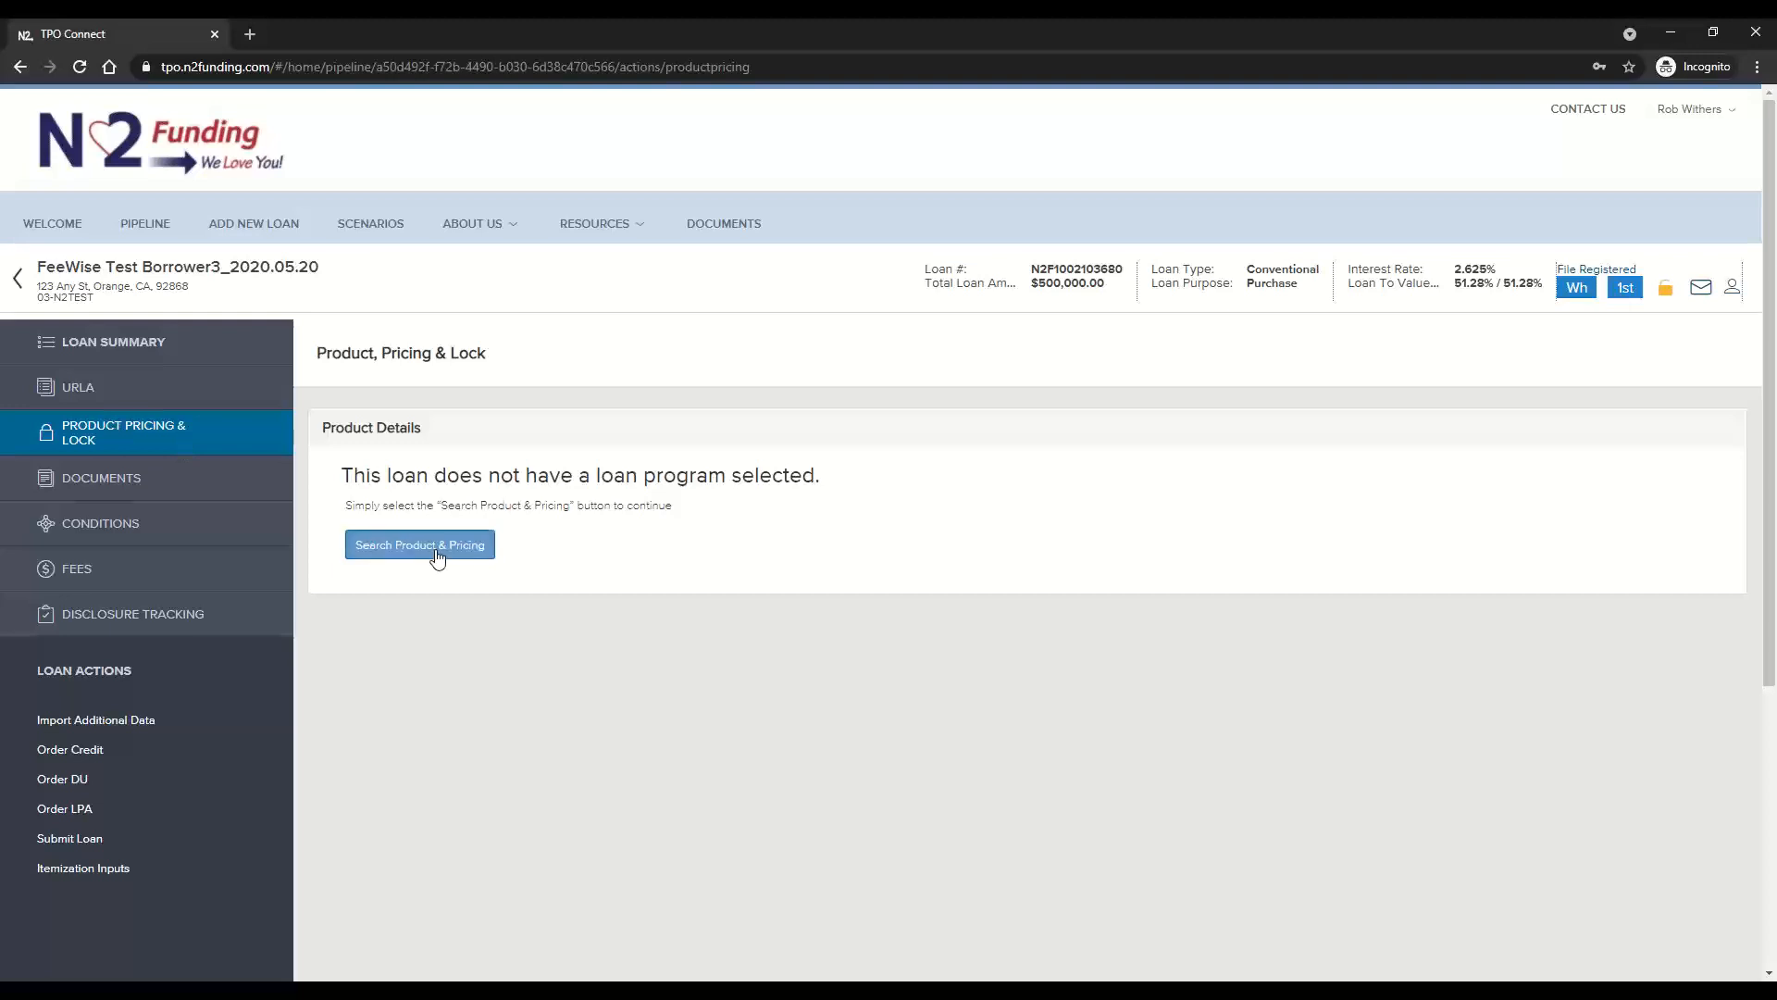
{"action": "left_click", "coordinate": [438, 554]}
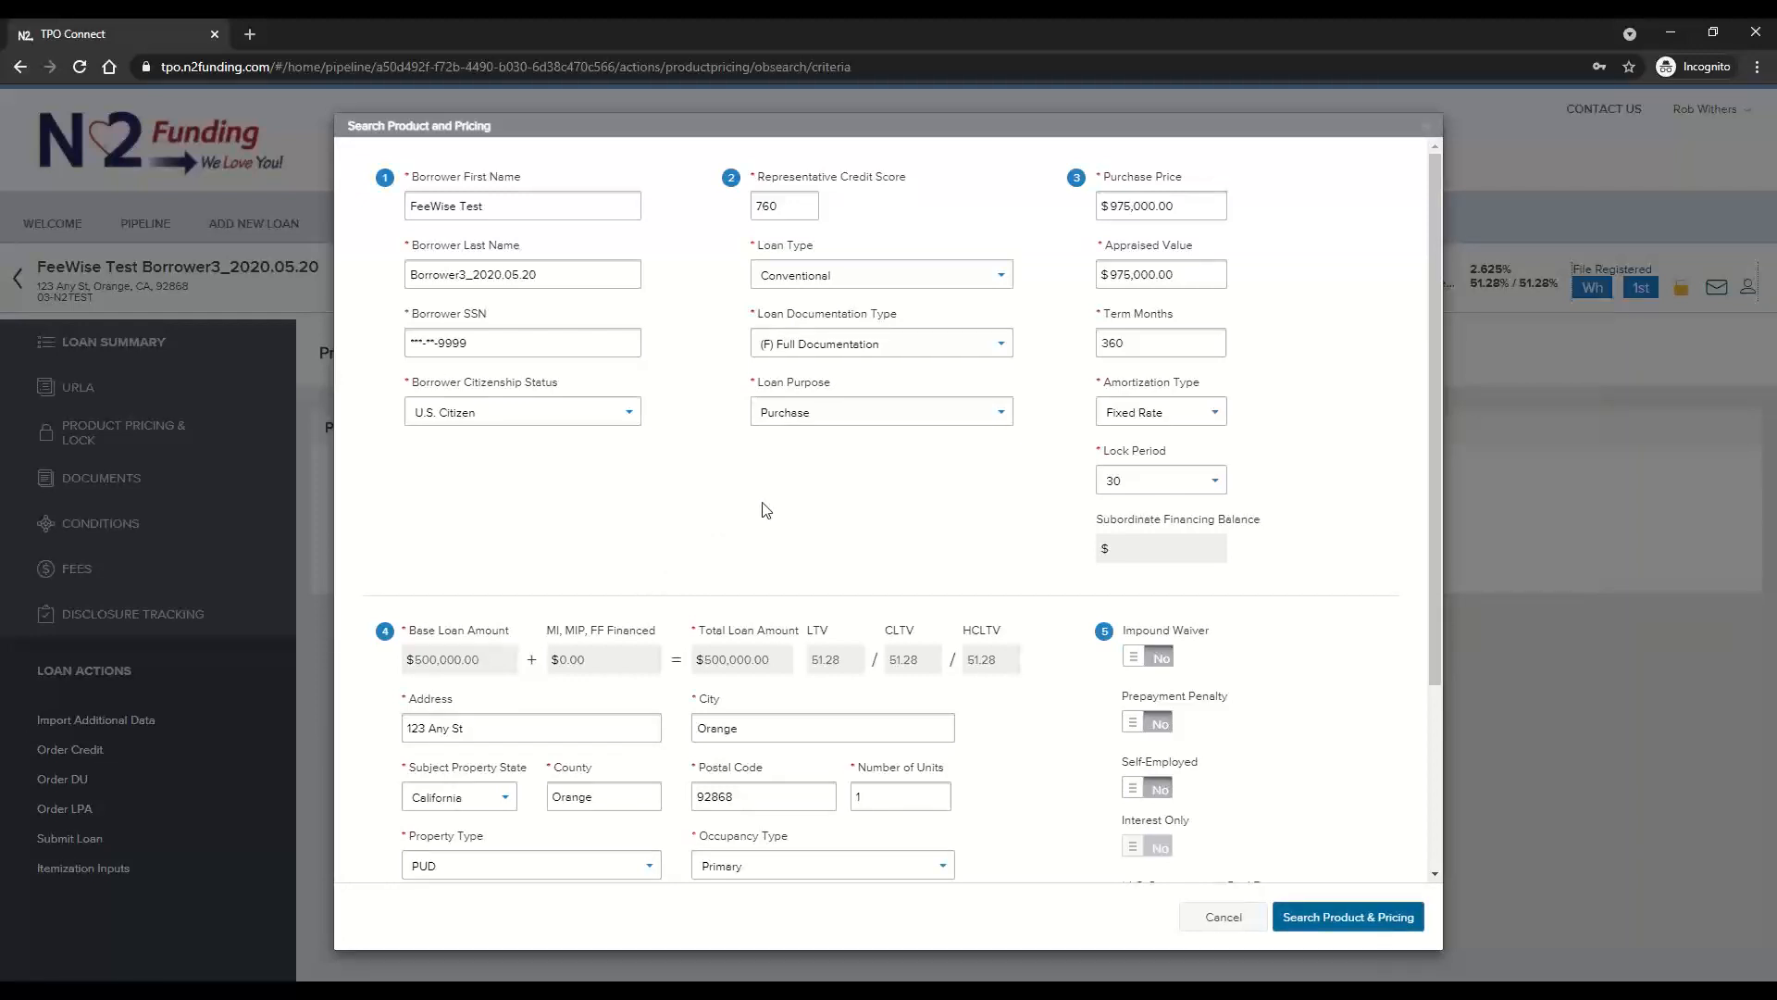
{"action": "scroll", "coordinate": [944, 549], "scroll_direction": "down", "scroll_amount": 3}
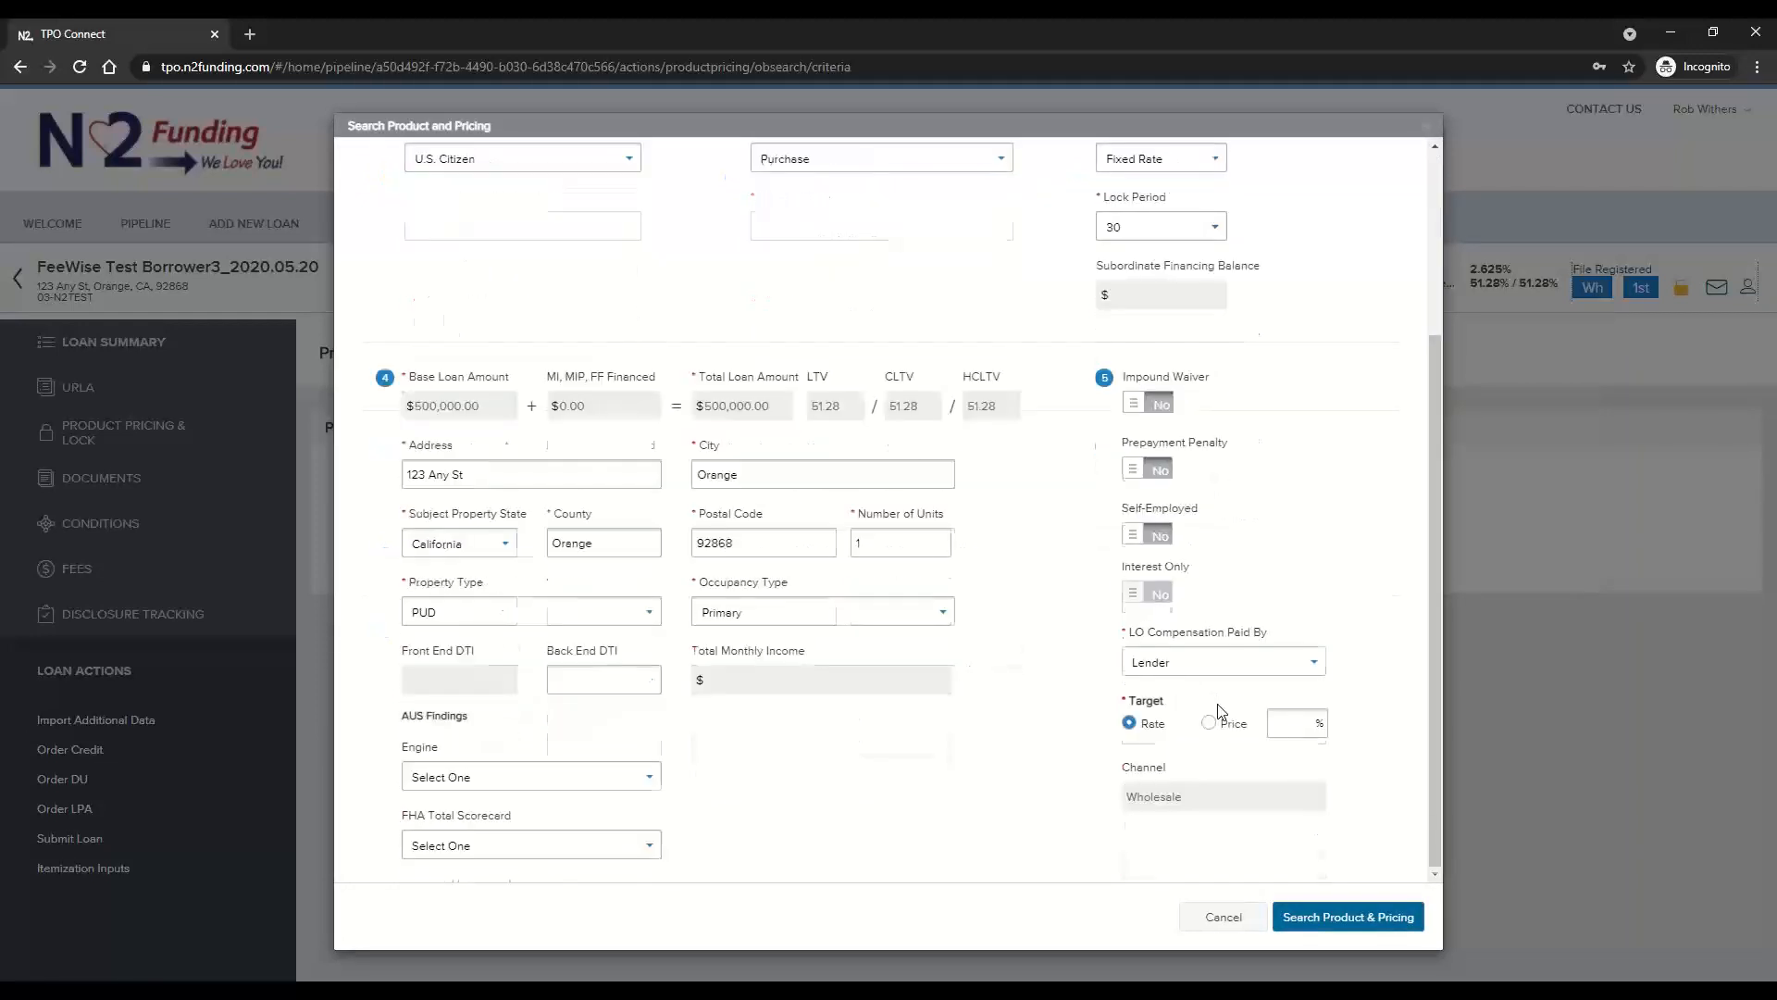
{"action": "left_click", "coordinate": [1280, 725]}
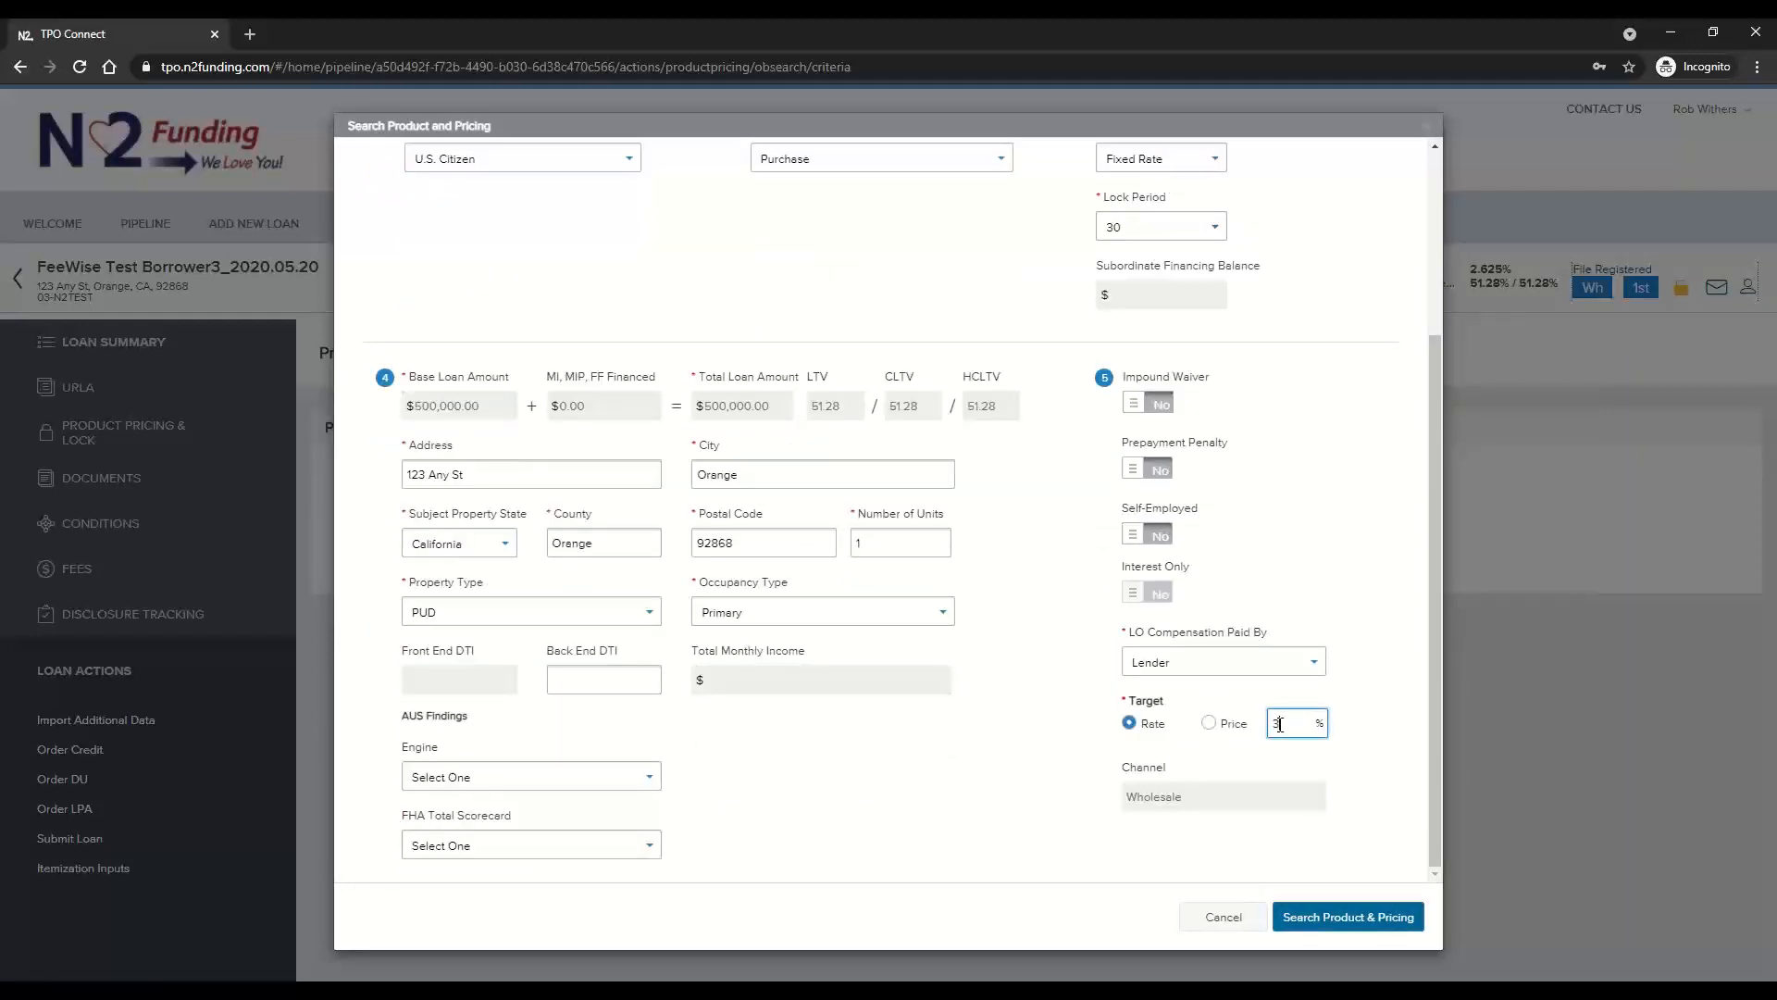
{"action": "left_click", "coordinate": [1364, 915]}
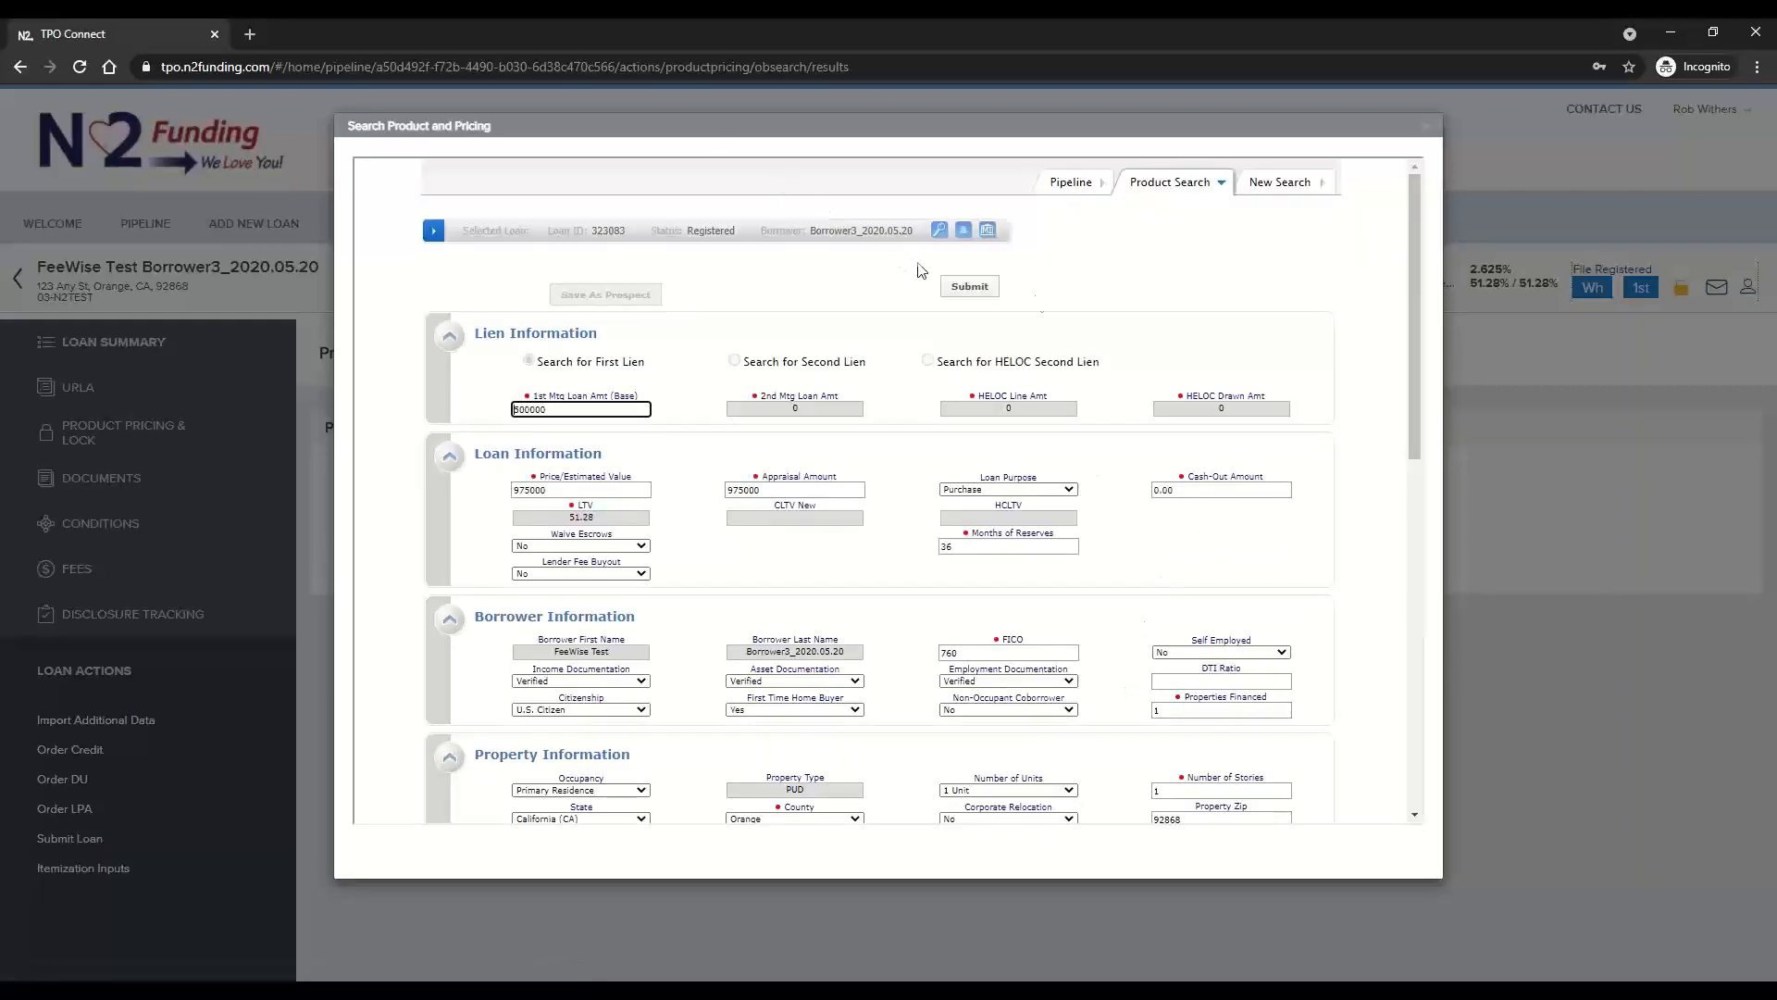
{"action": "left_click", "coordinate": [967, 289]}
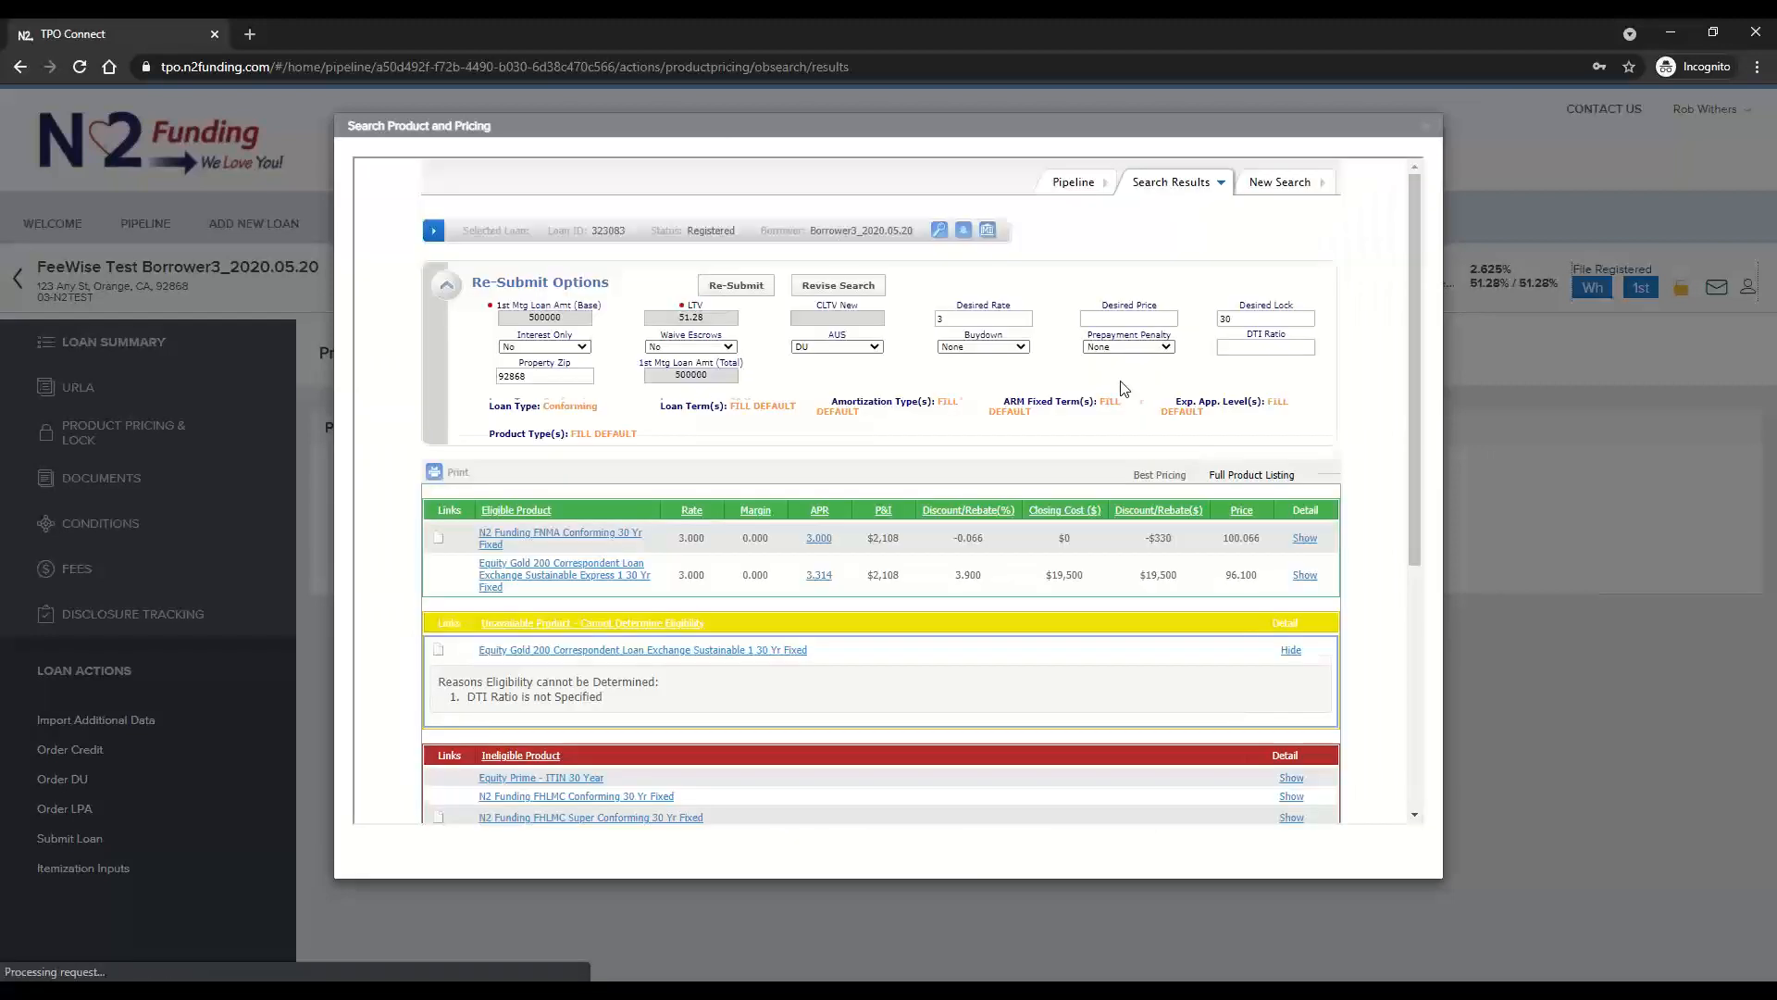
Choose the N2 Funding FNMA Conforming 30 Yr Fixed product at the 3.000 rate and register the loan
{"action": "left_click", "coordinate": [529, 527]}
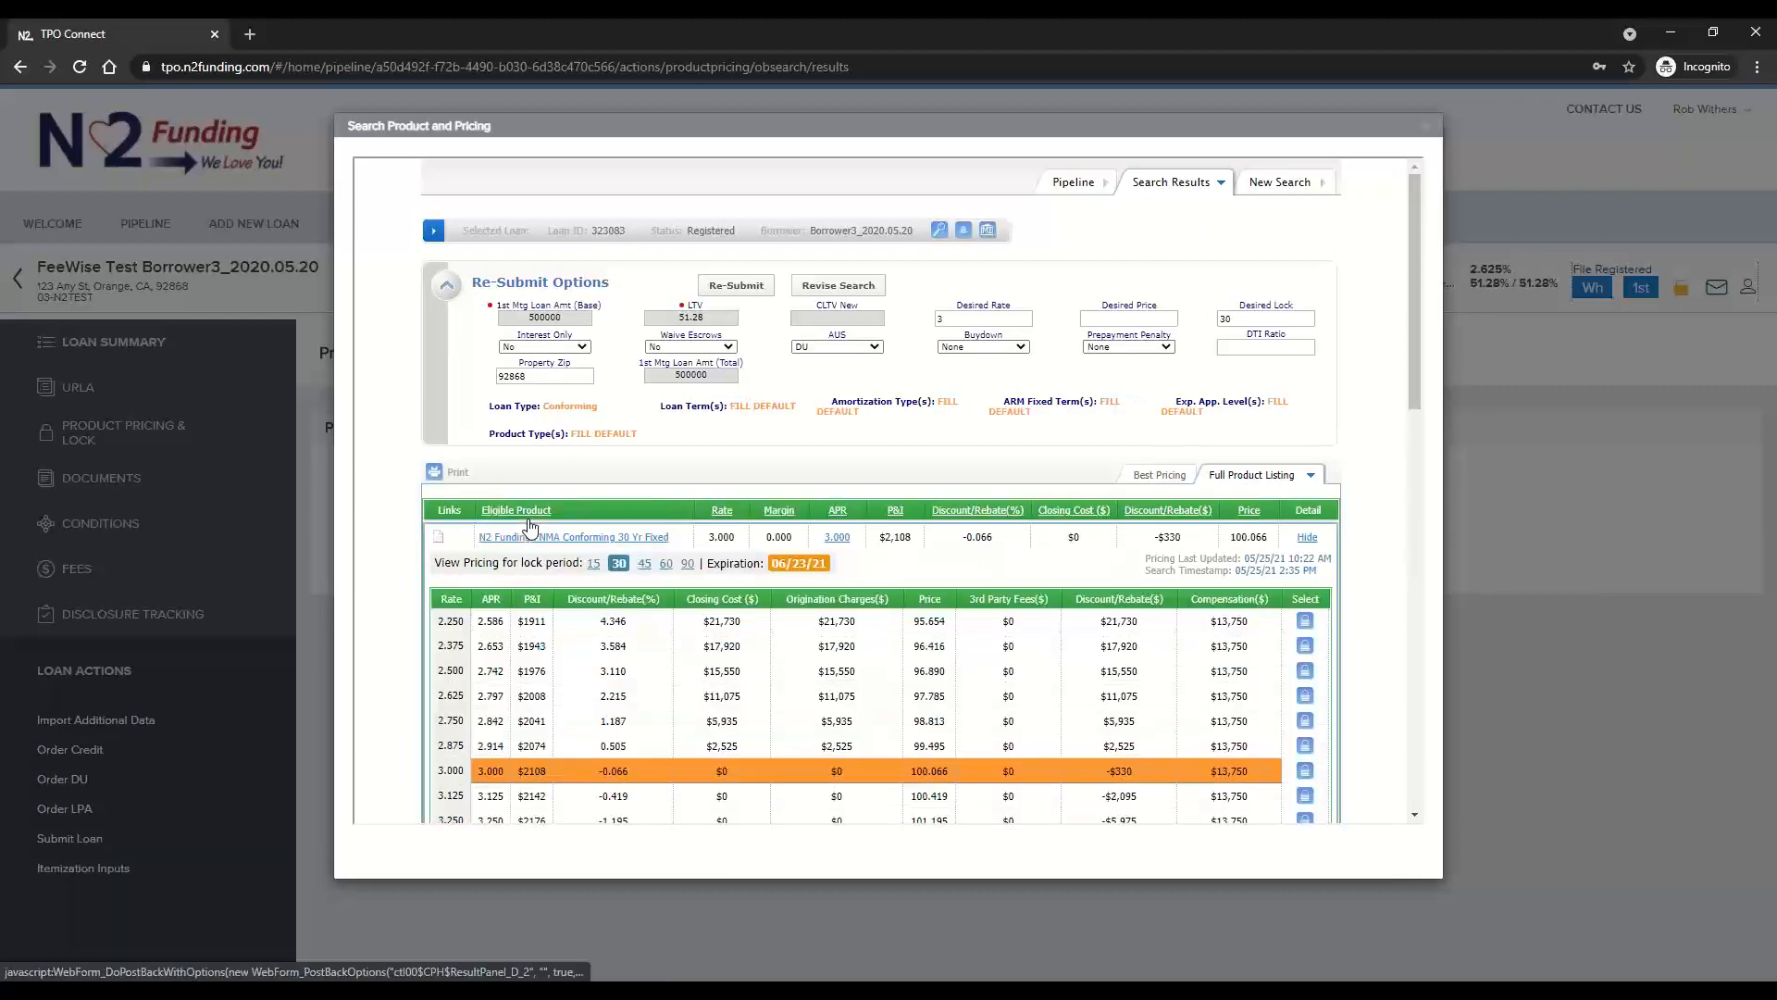
{"action": "left_click", "coordinate": [1305, 760]}
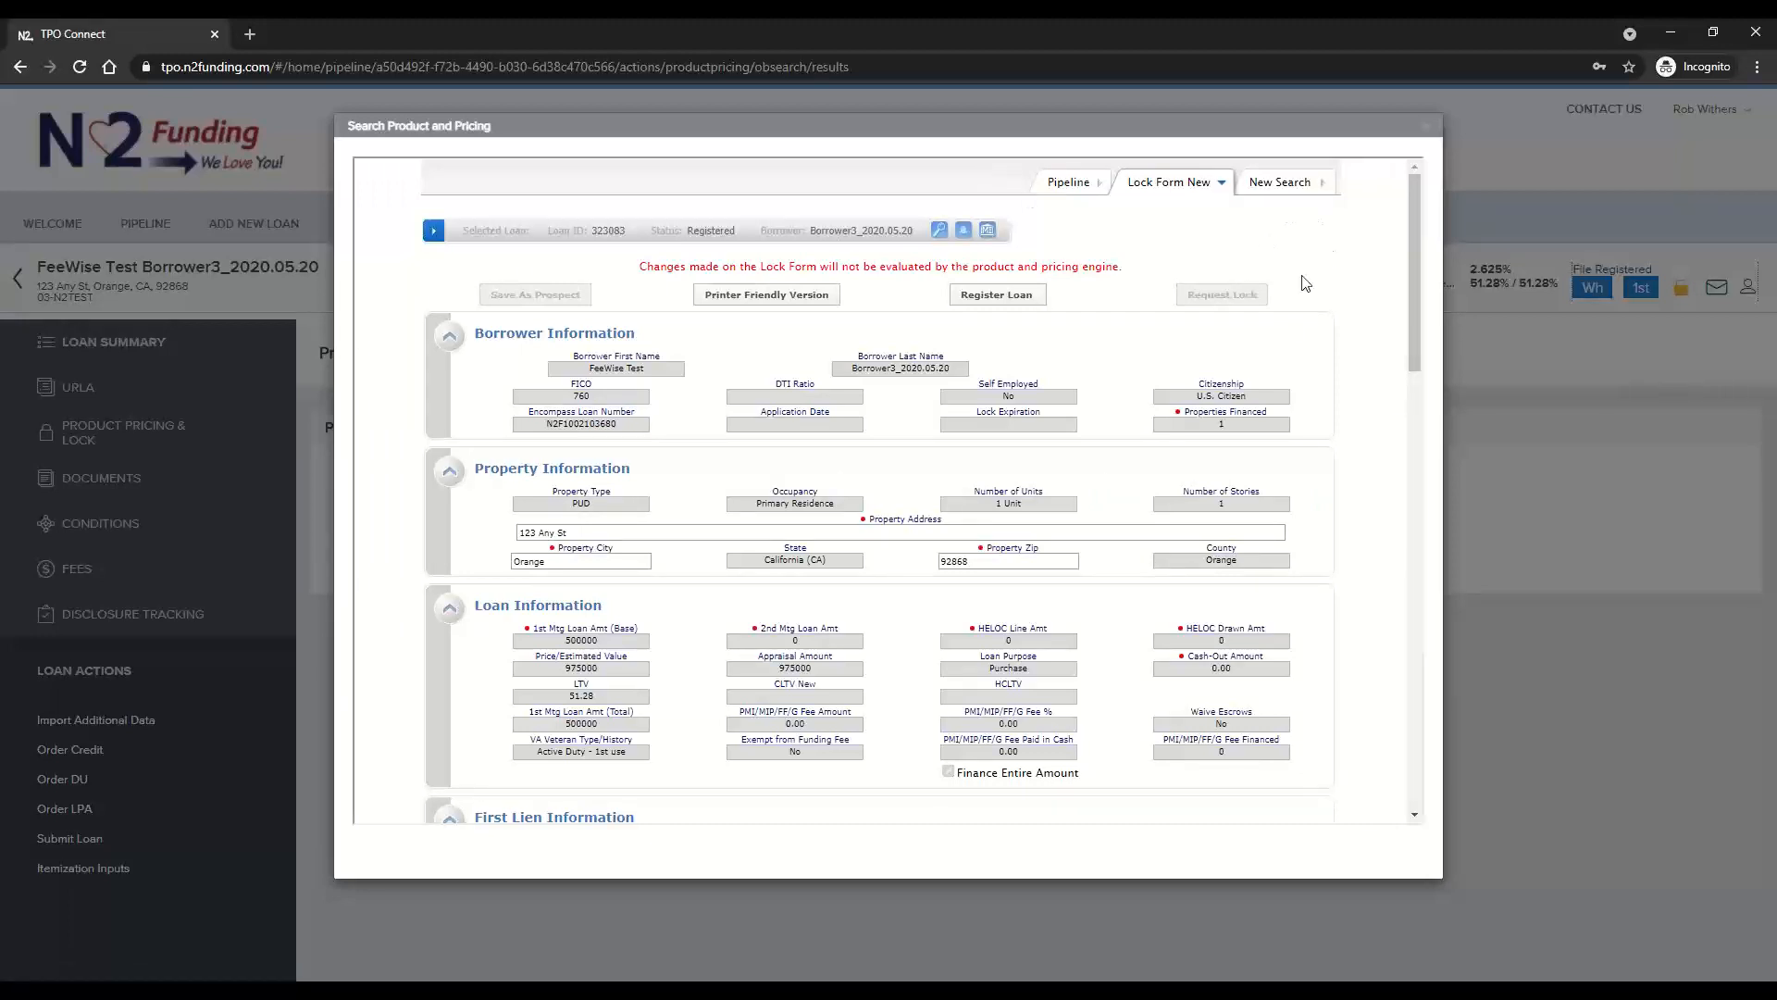
{"action": "left_click", "coordinate": [993, 294]}
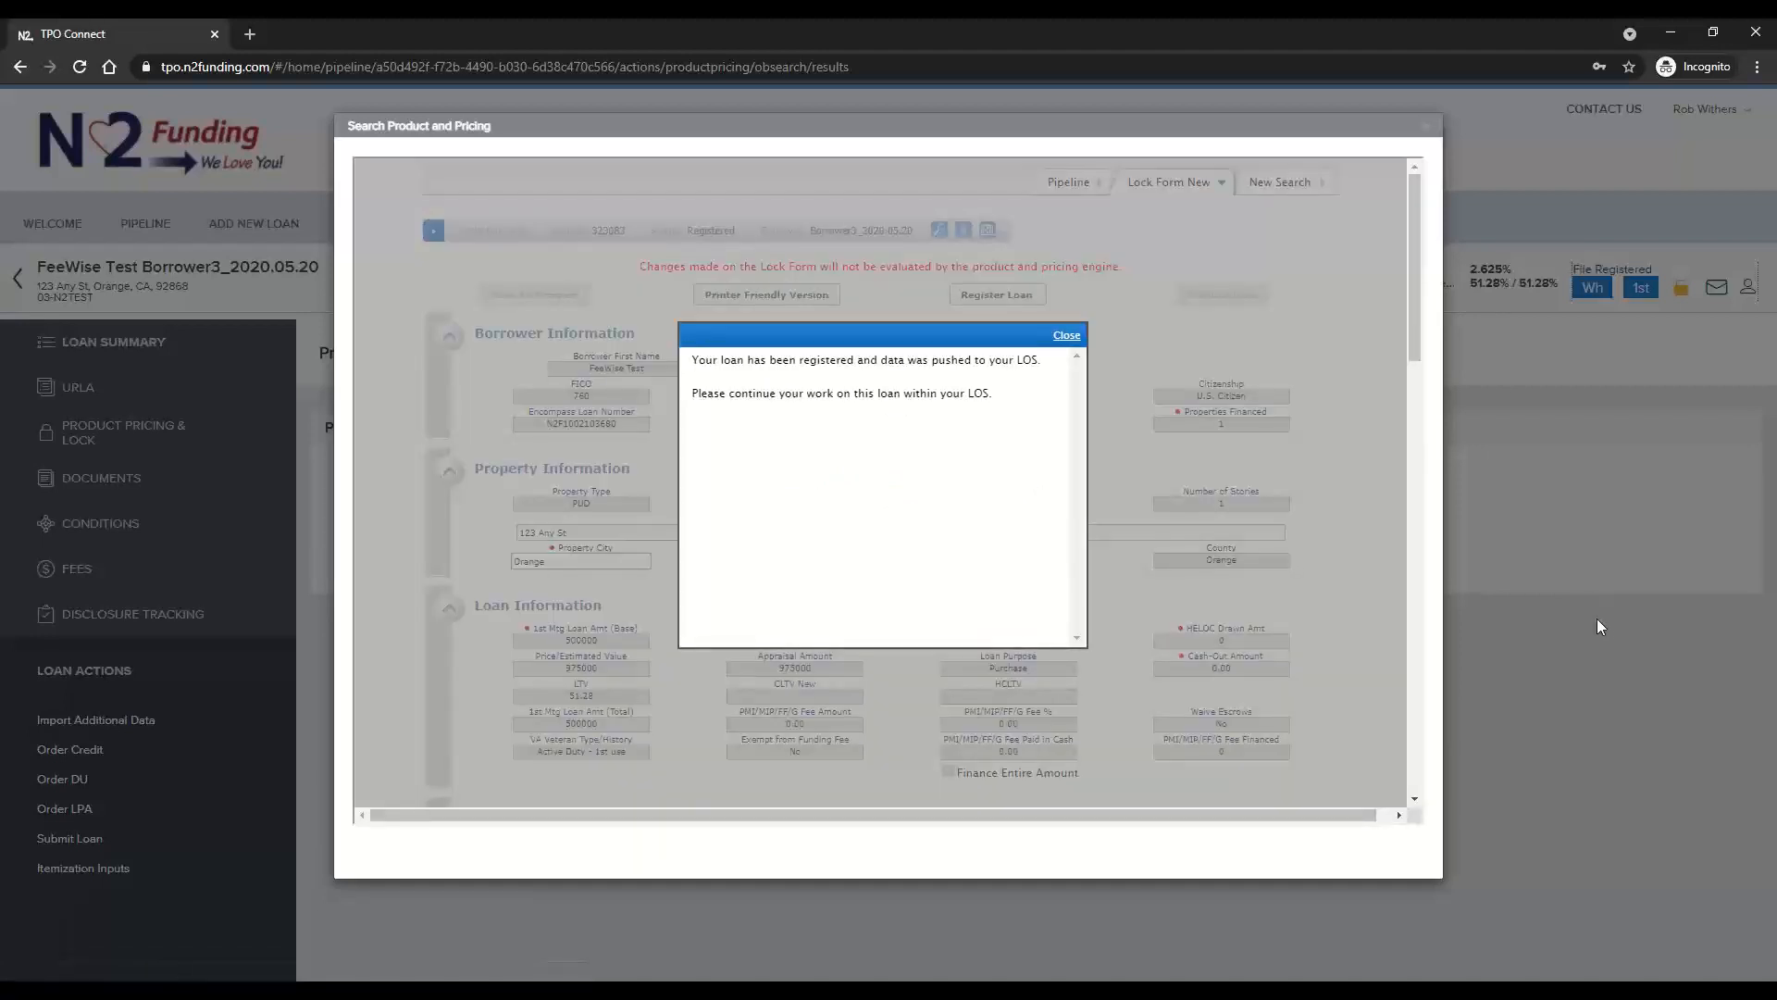
{"action": "left_click", "coordinate": [1068, 336]}
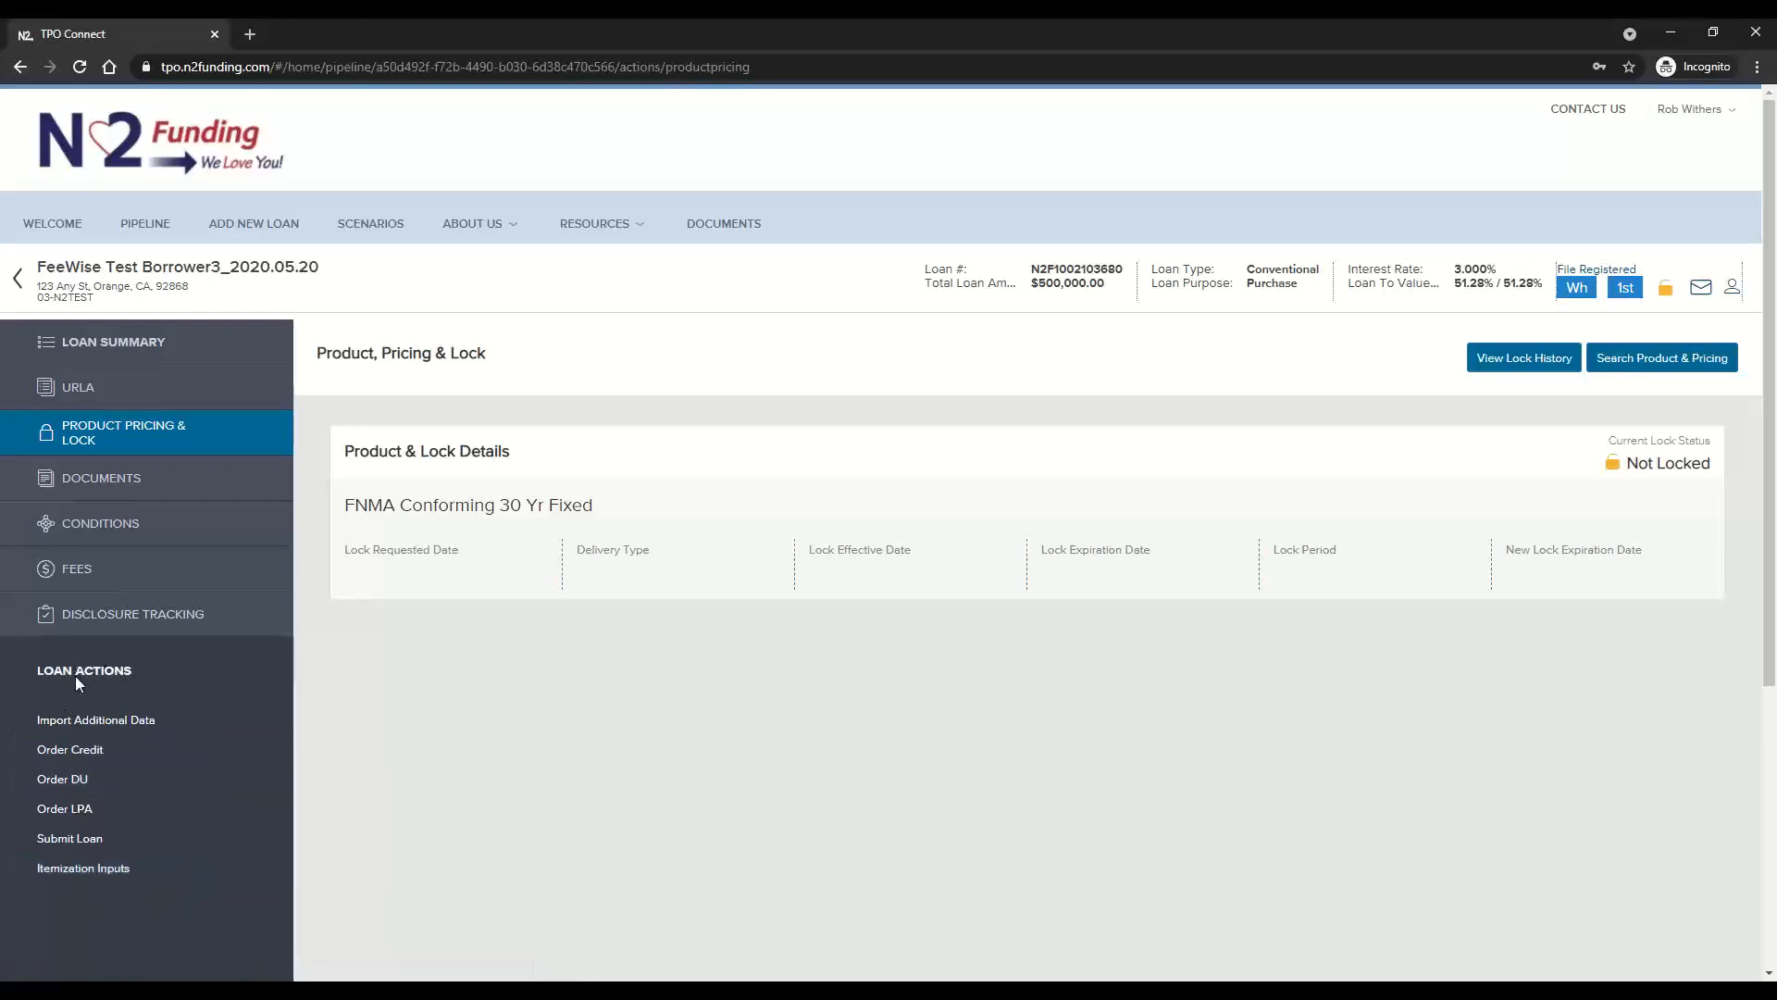
In the loan's Itemization Inputs, set Buyout UW Fee to No and Third-Party Processing Fee to Yes
{"action": "left_click", "coordinate": [69, 870]}
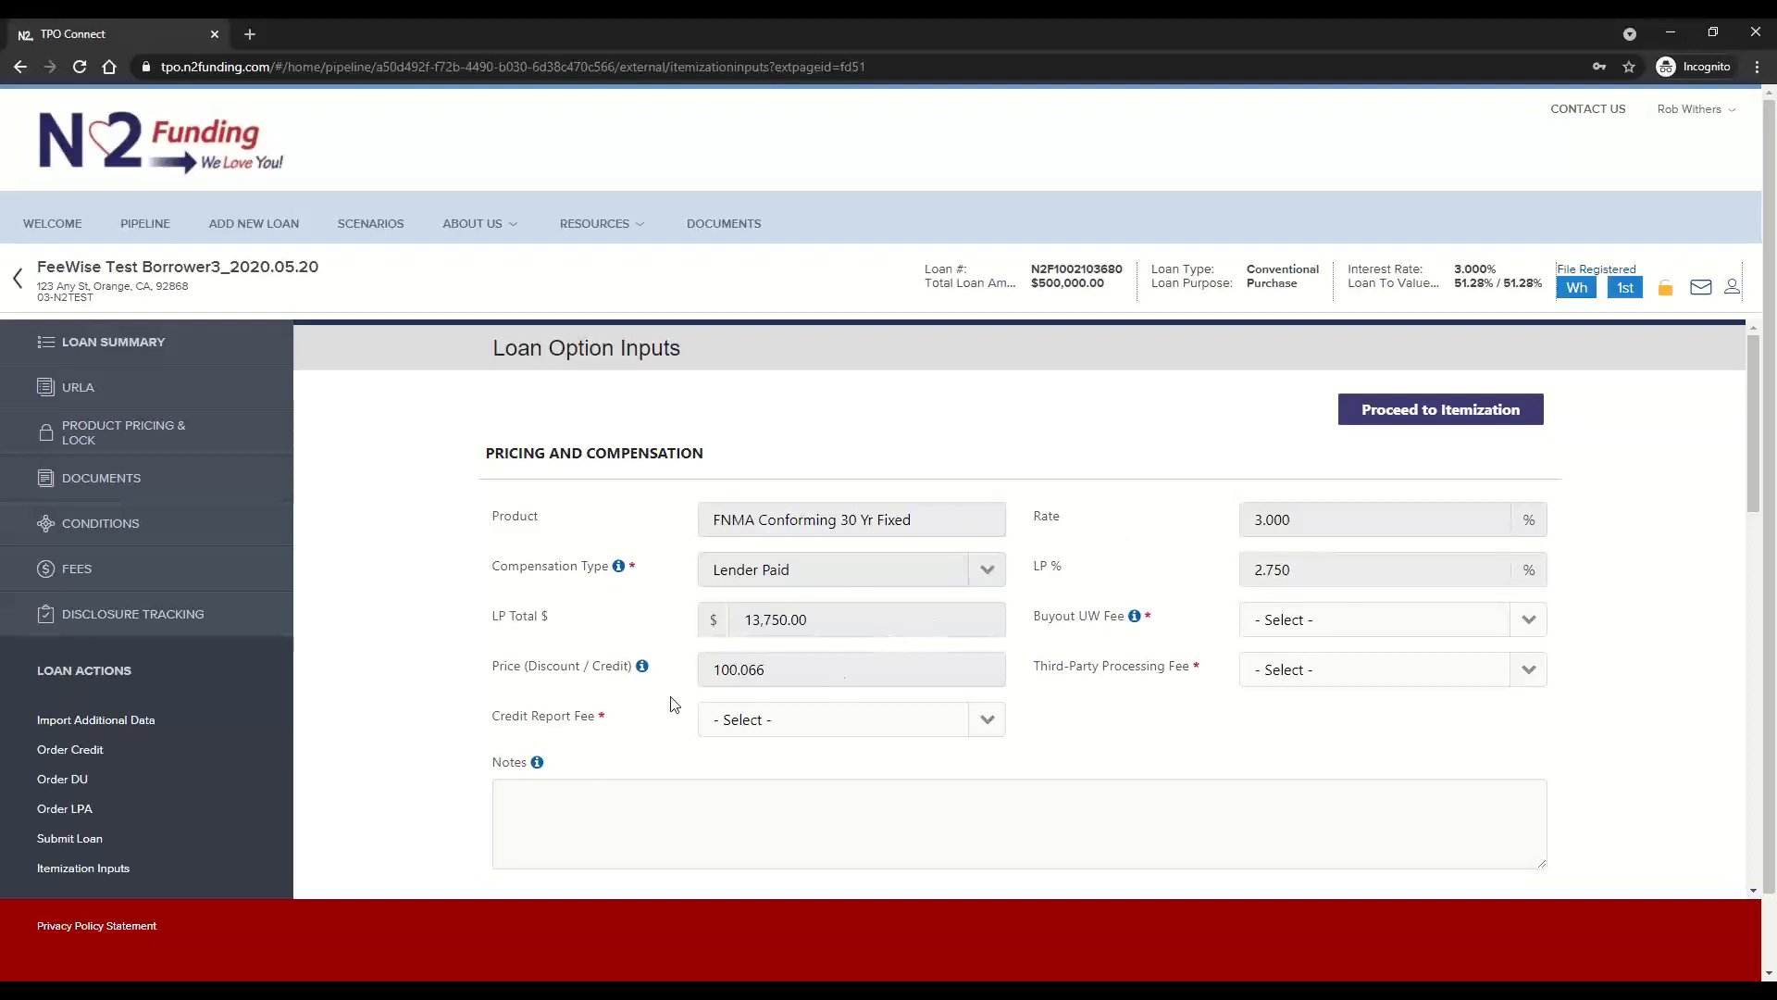
{"action": "left_click", "coordinate": [1383, 625]}
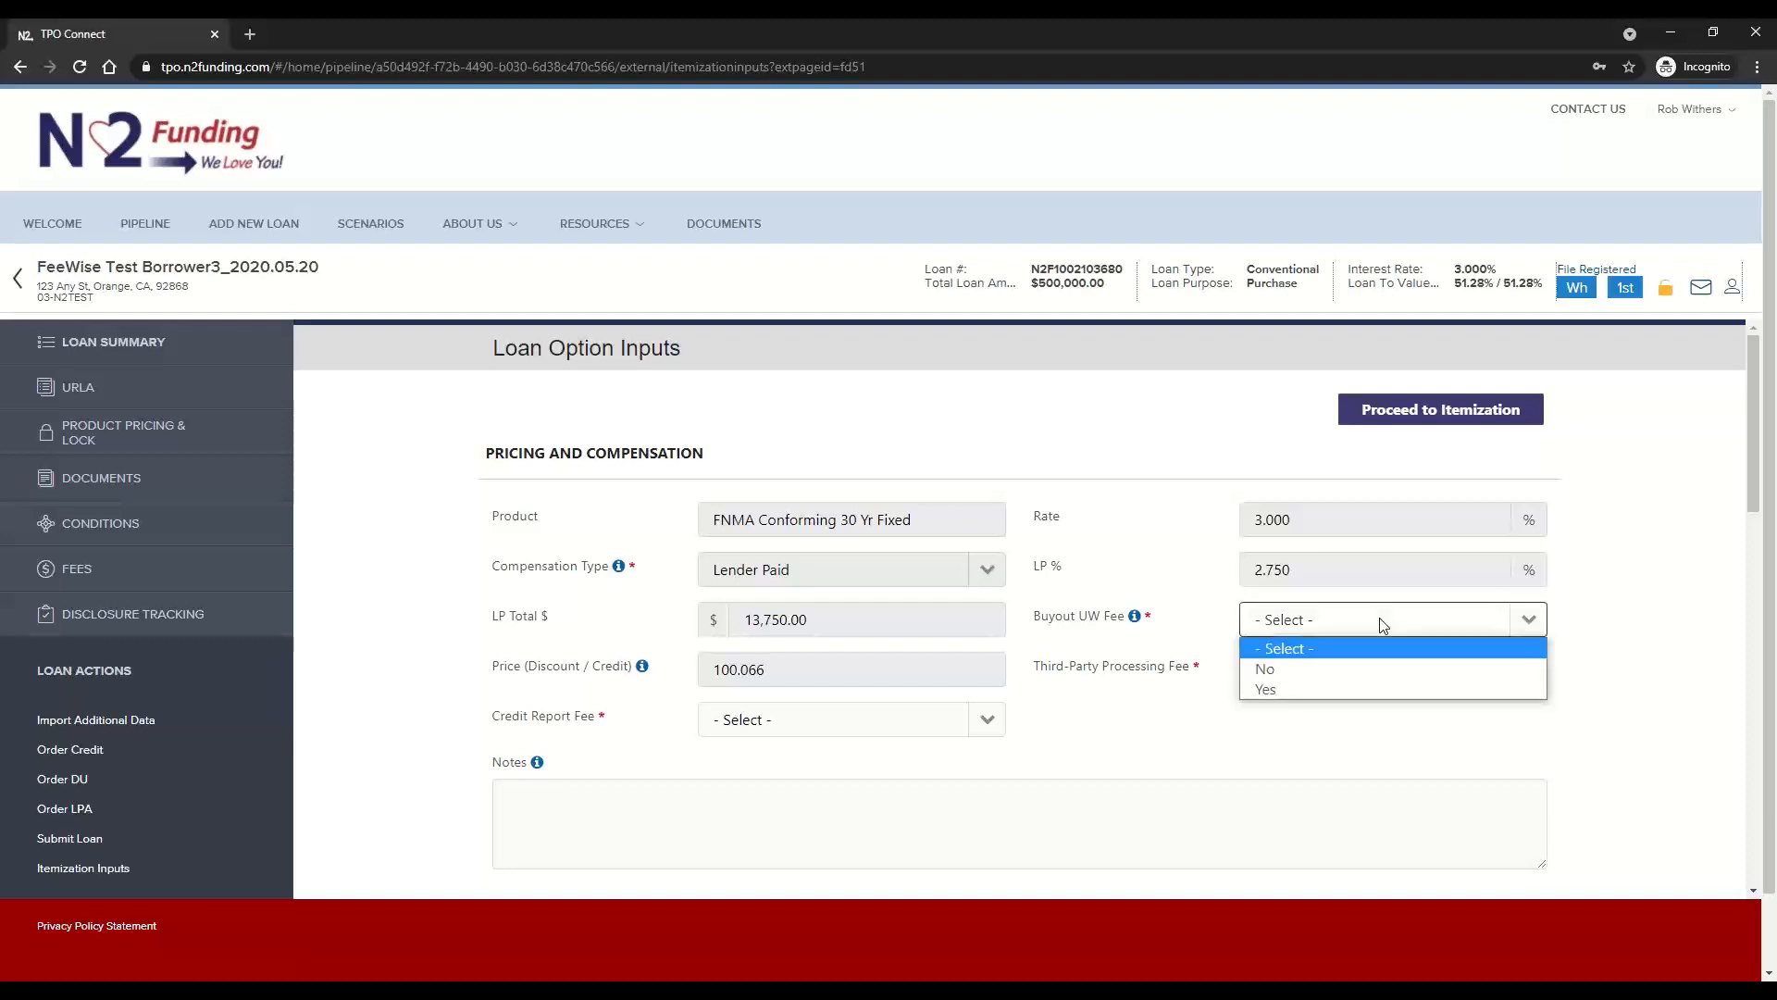
{"action": "left_click", "coordinate": [1330, 670]}
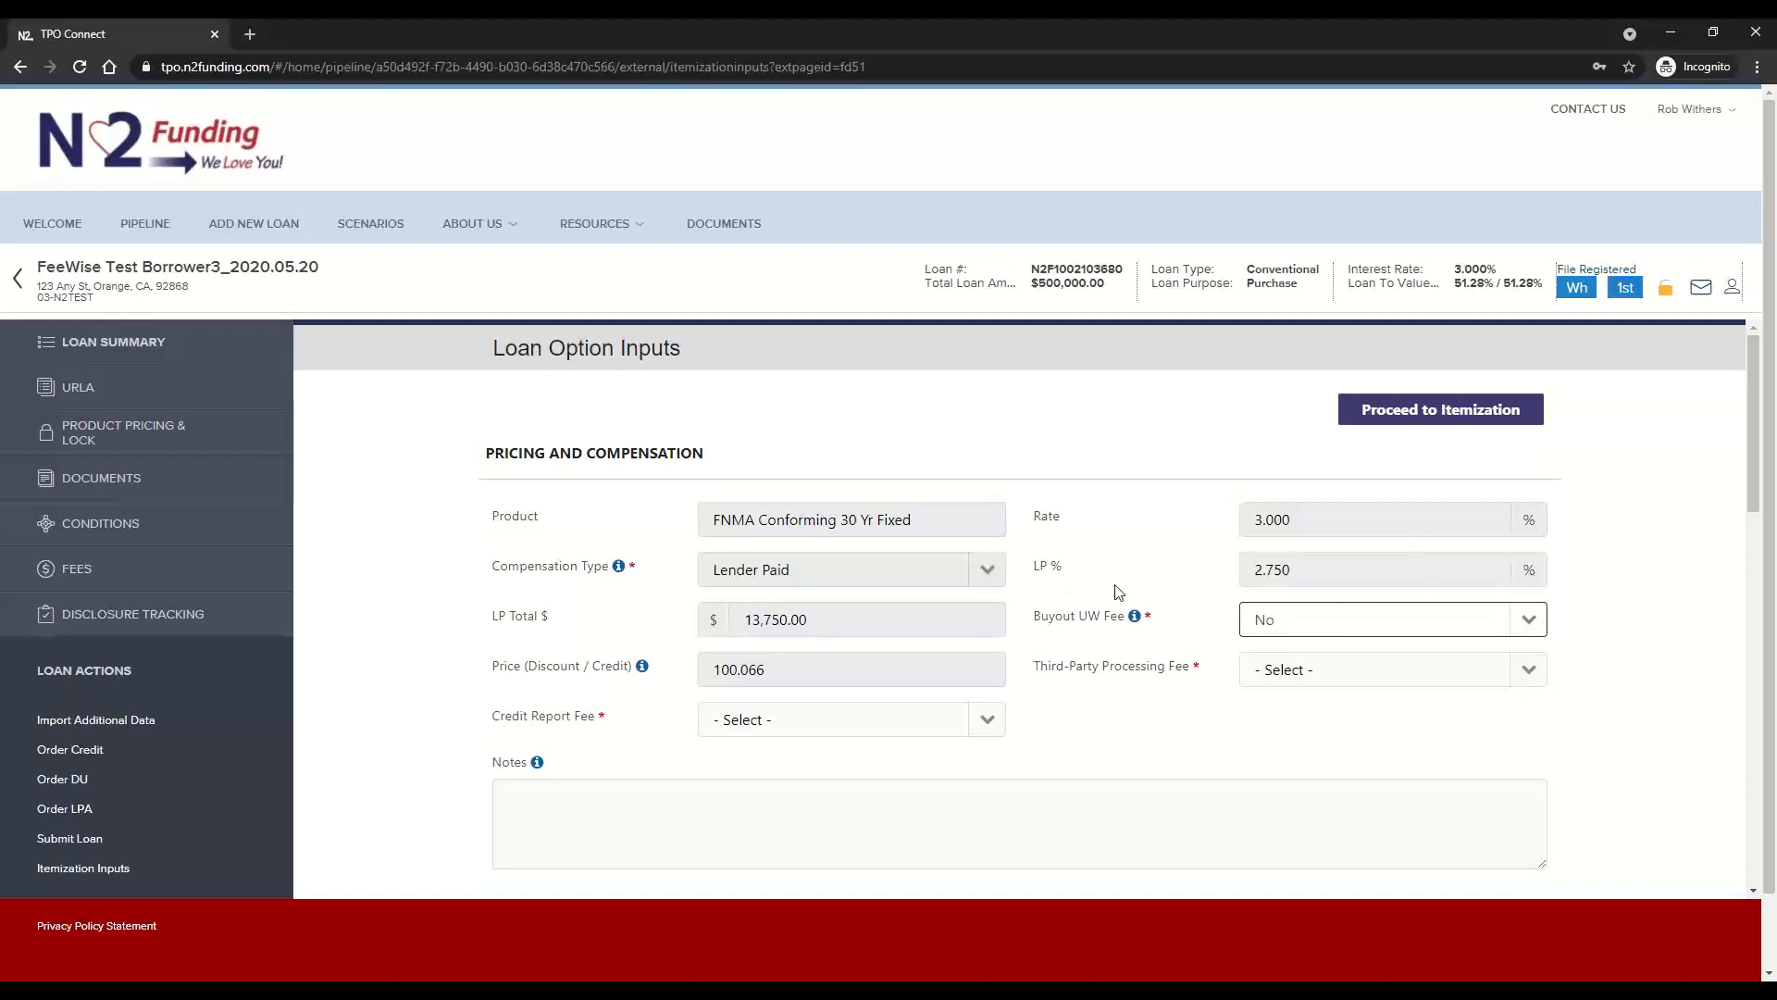
{"action": "left_click", "coordinate": [1141, 626]}
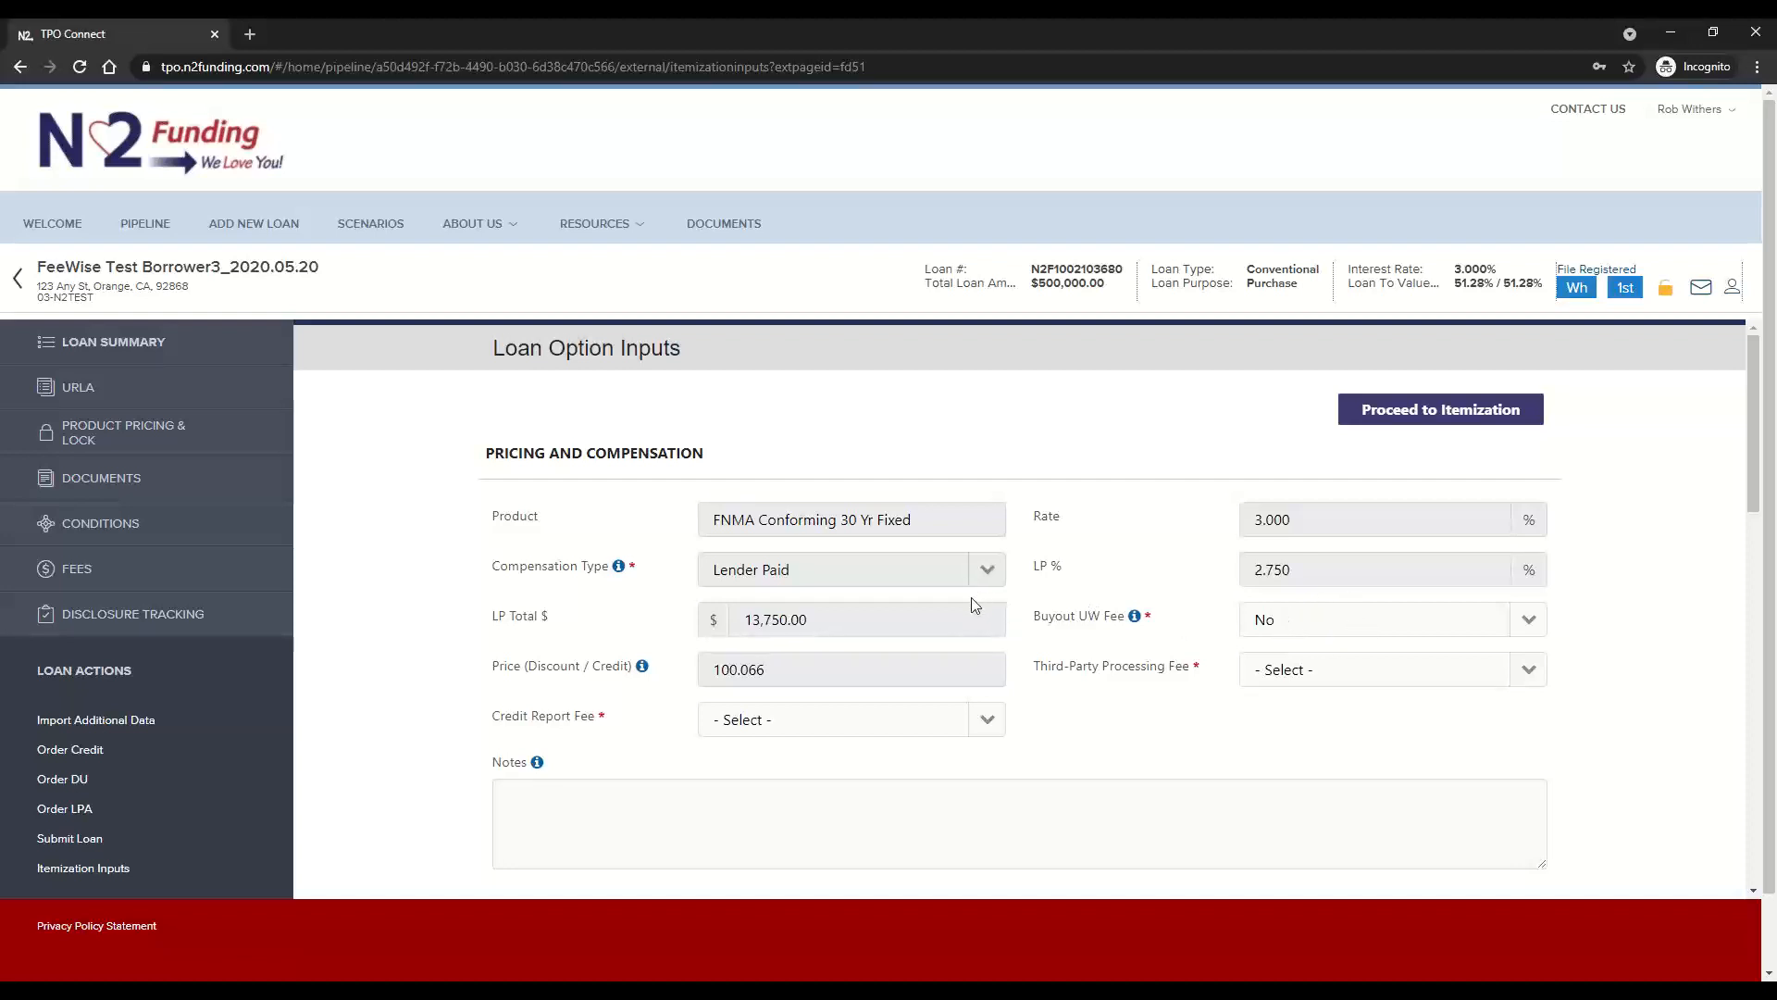
{"action": "left_click", "coordinate": [1325, 672]}
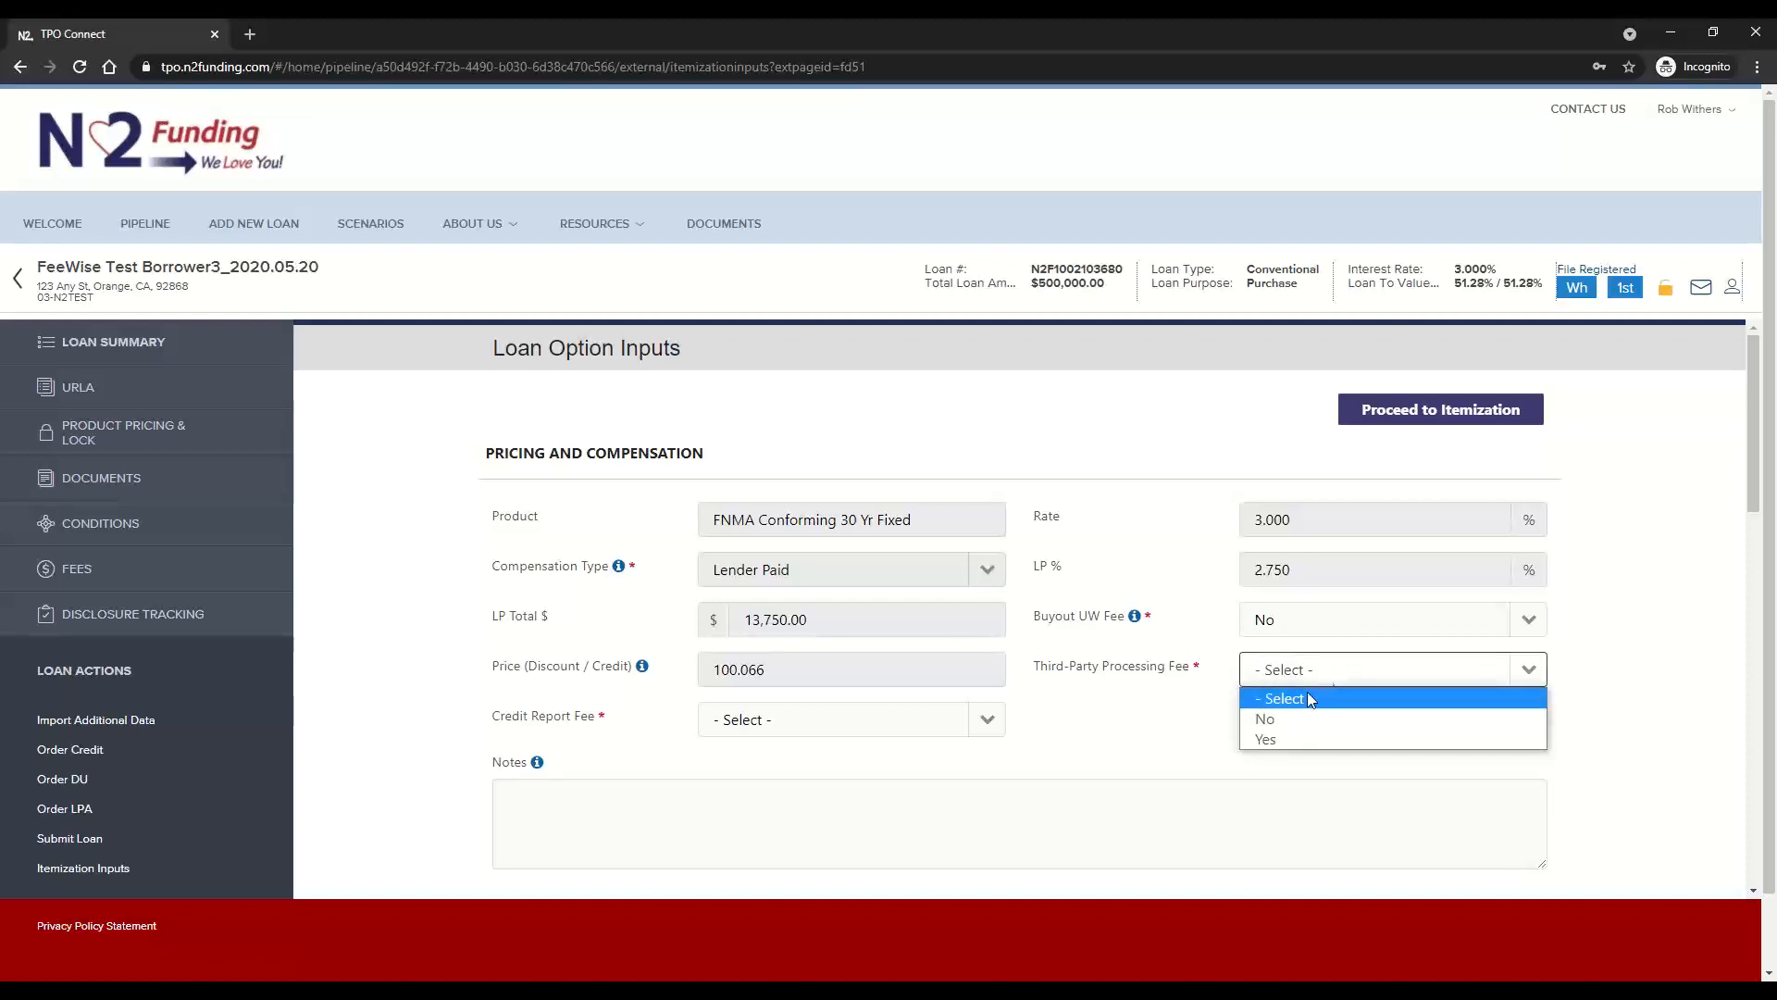
{"action": "left_click", "coordinate": [1288, 738]}
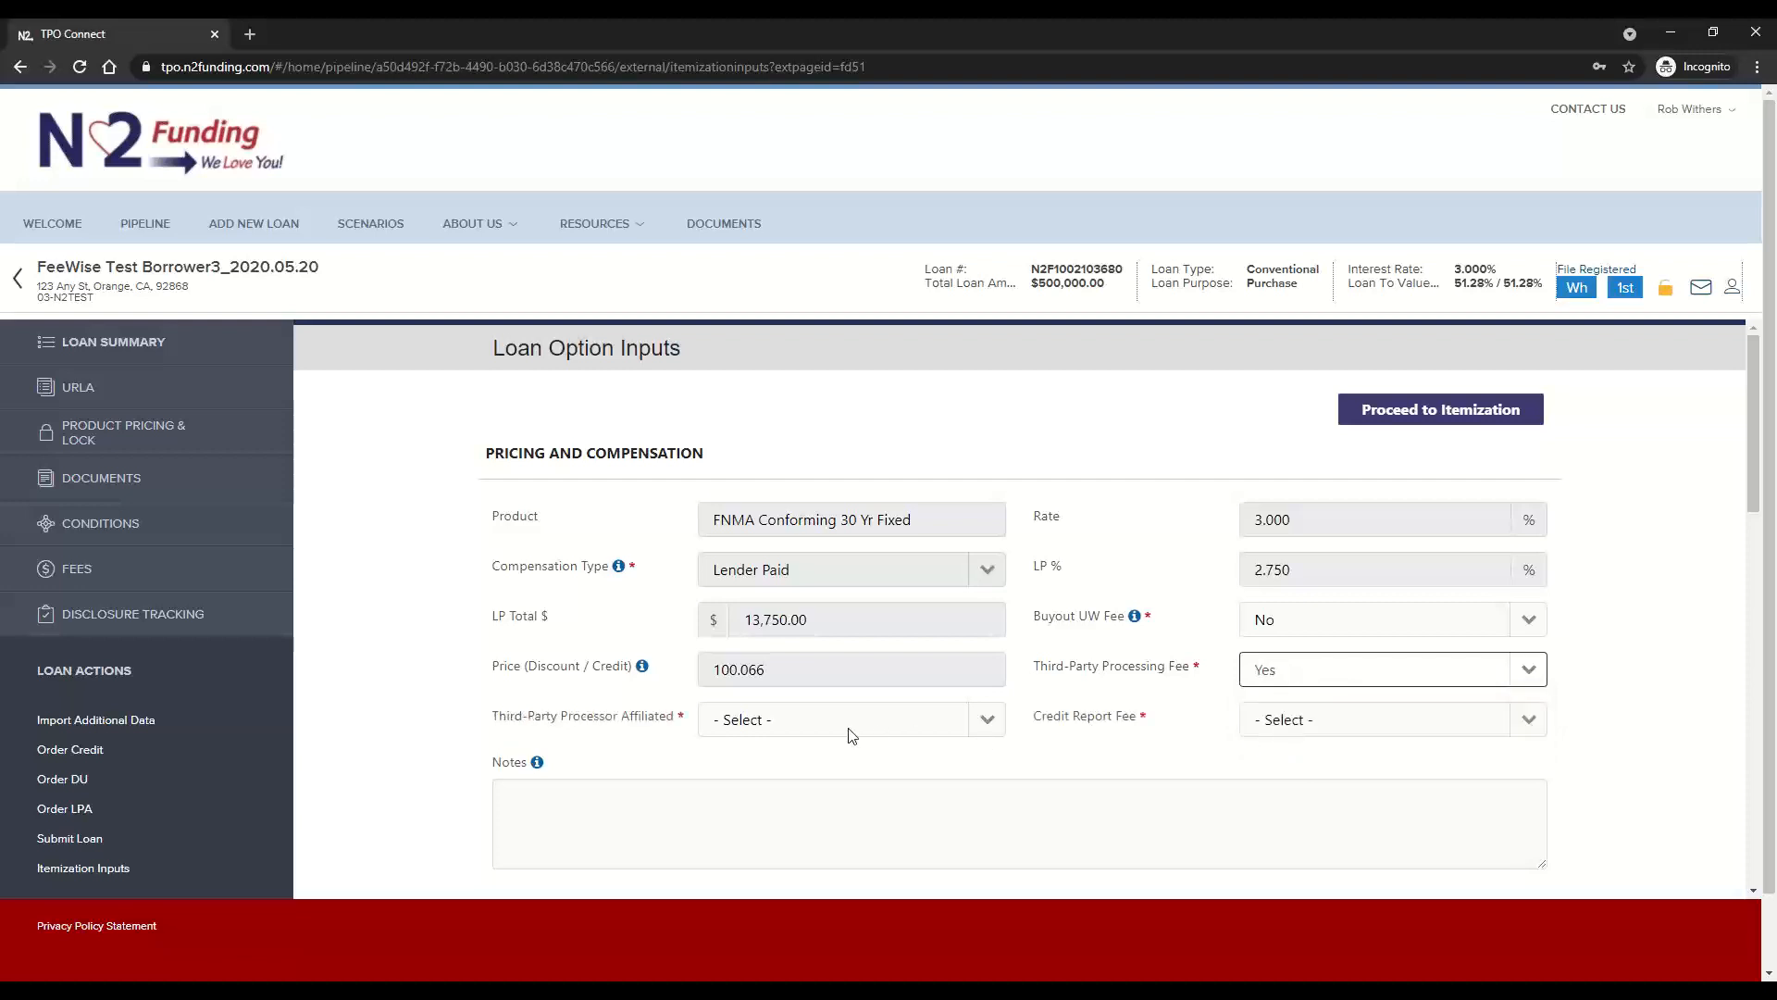
Set both Third-Party Processor Affiliated and Credit Report Fee to No in the pricing and compensation section
{"action": "left_click", "coordinate": [745, 724]}
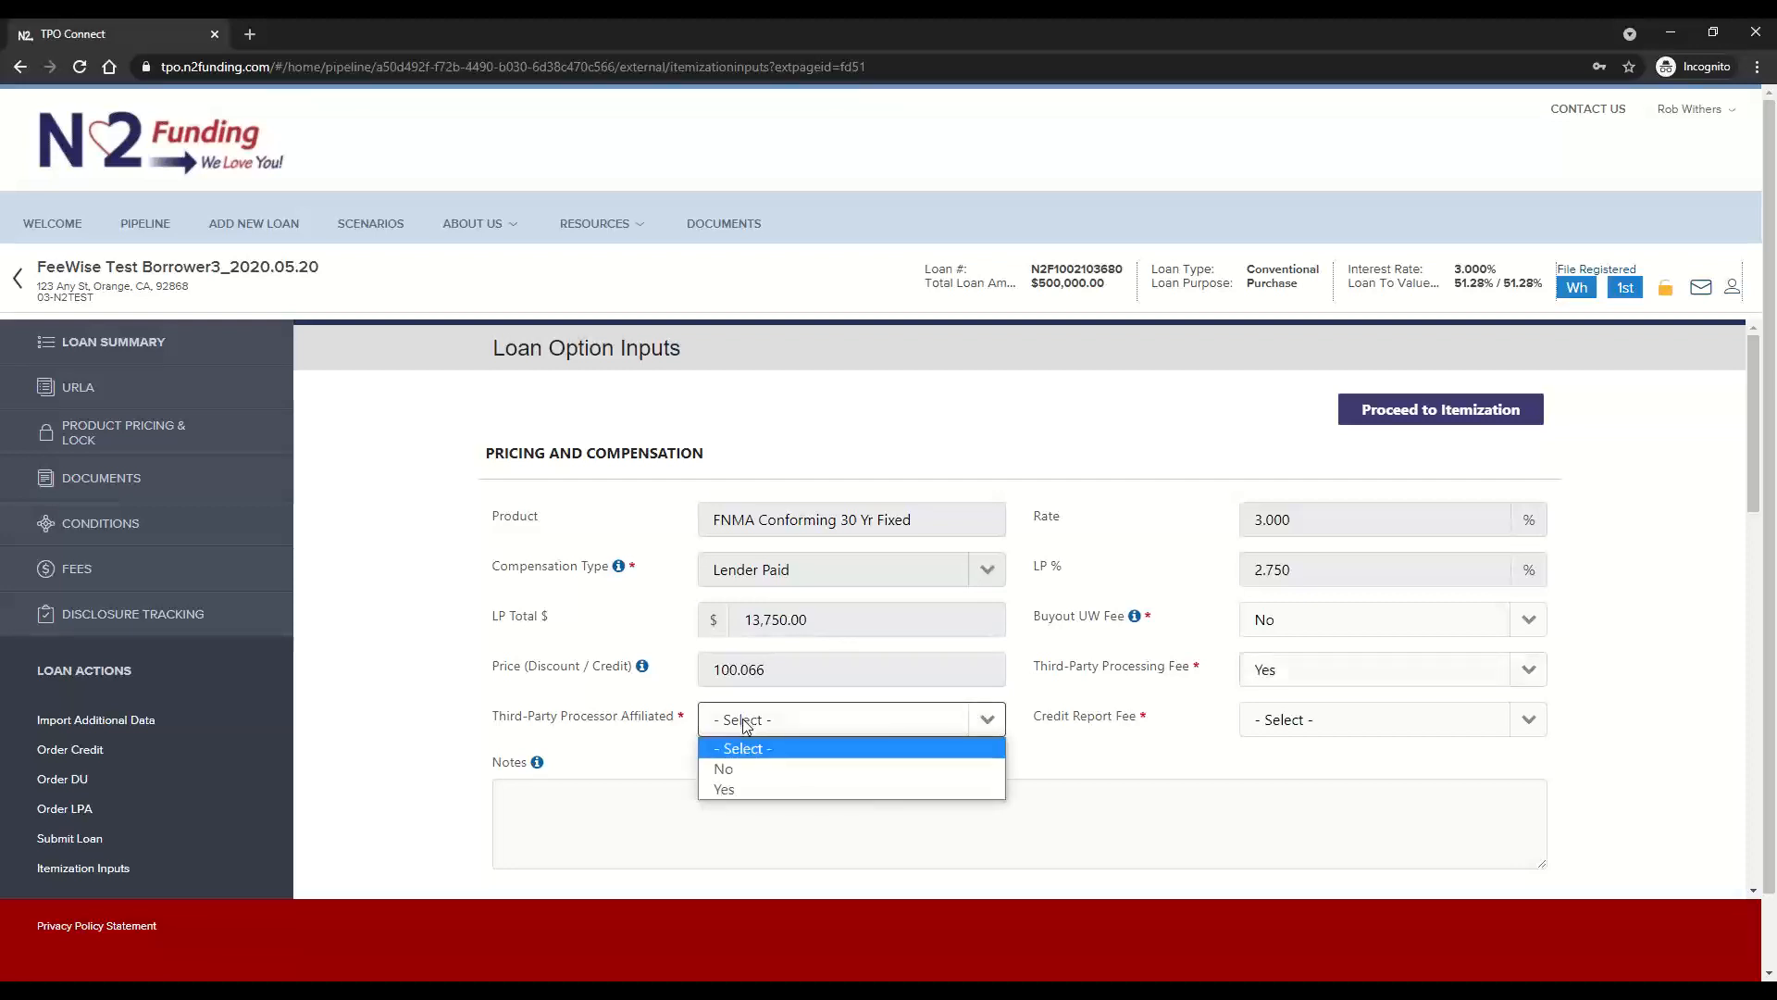
{"action": "left_click", "coordinate": [775, 780]}
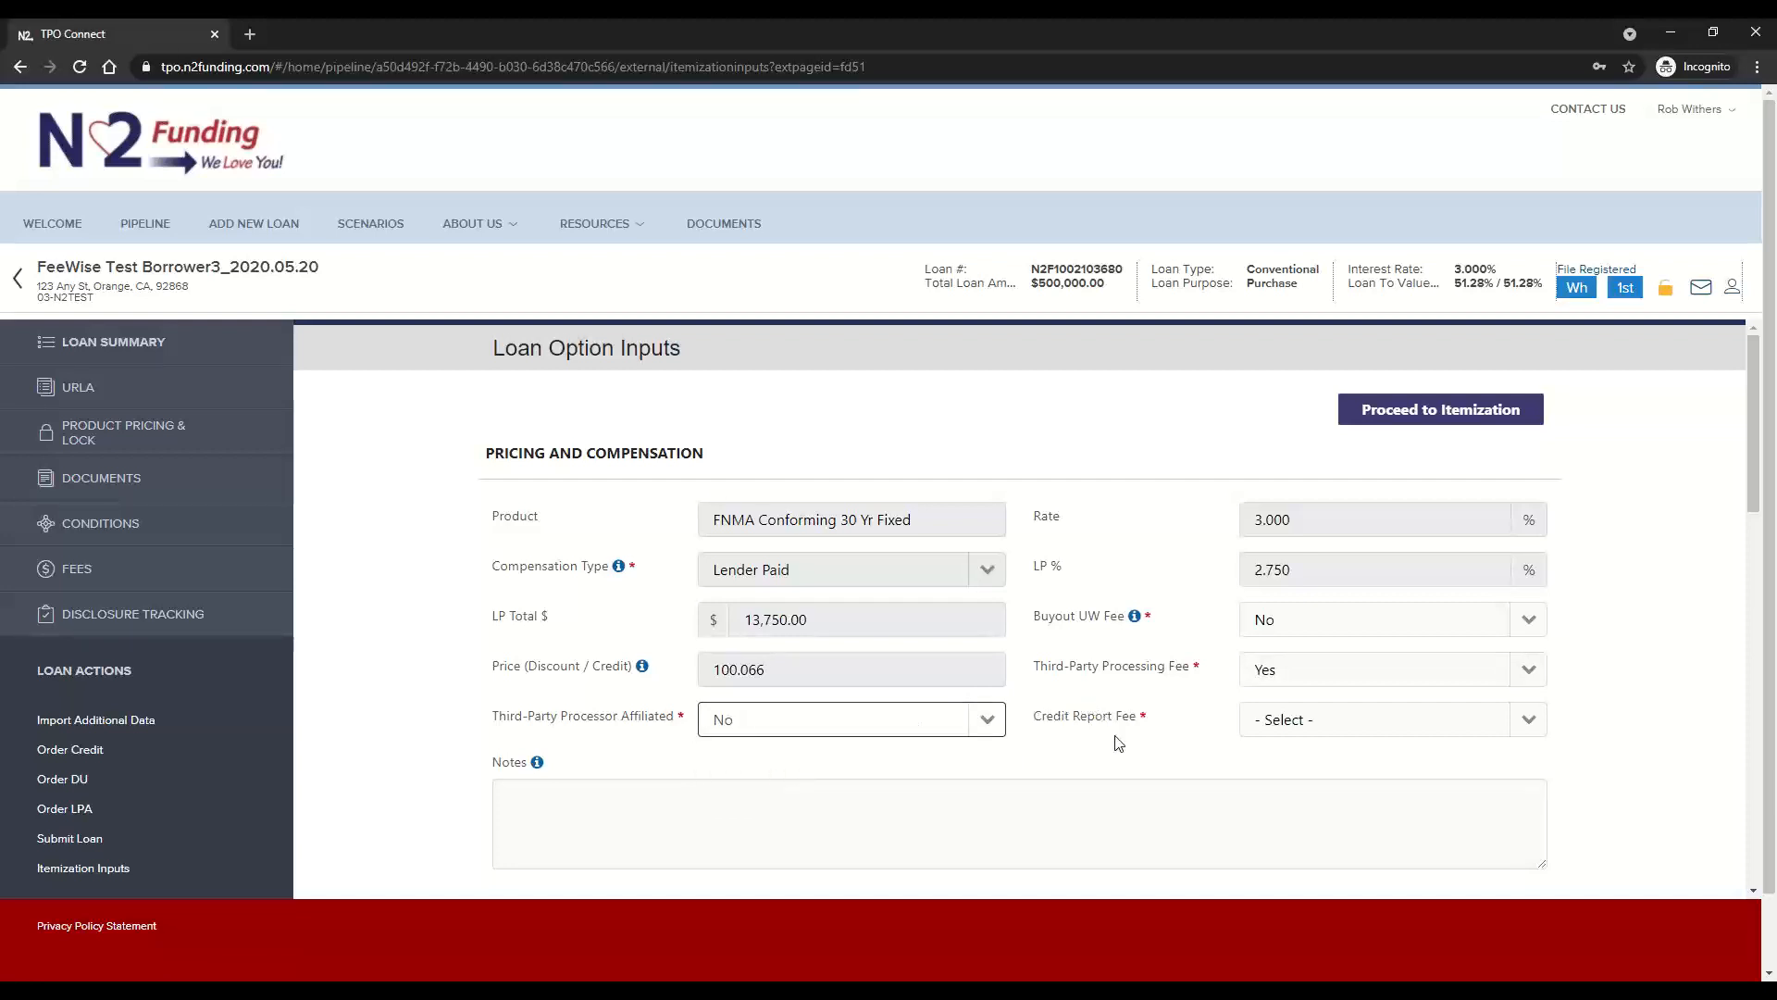
{"action": "left_click", "coordinate": [1333, 724]}
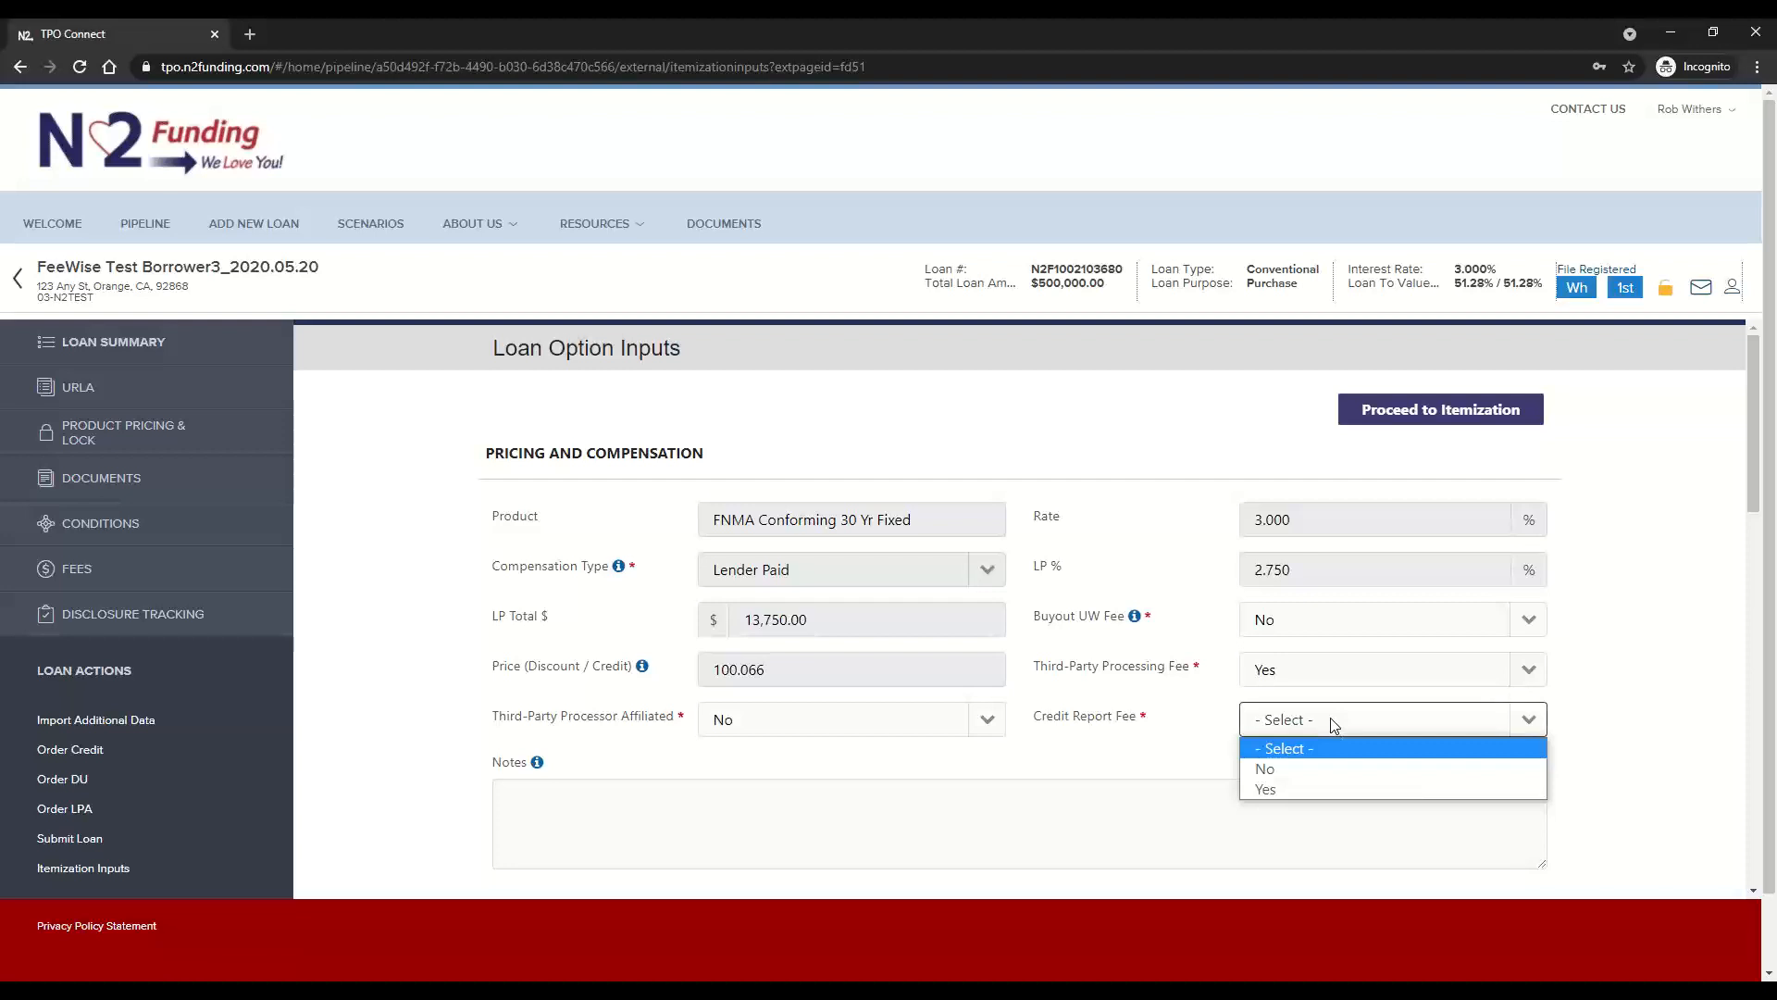
{"action": "left_click", "coordinate": [1276, 768]}
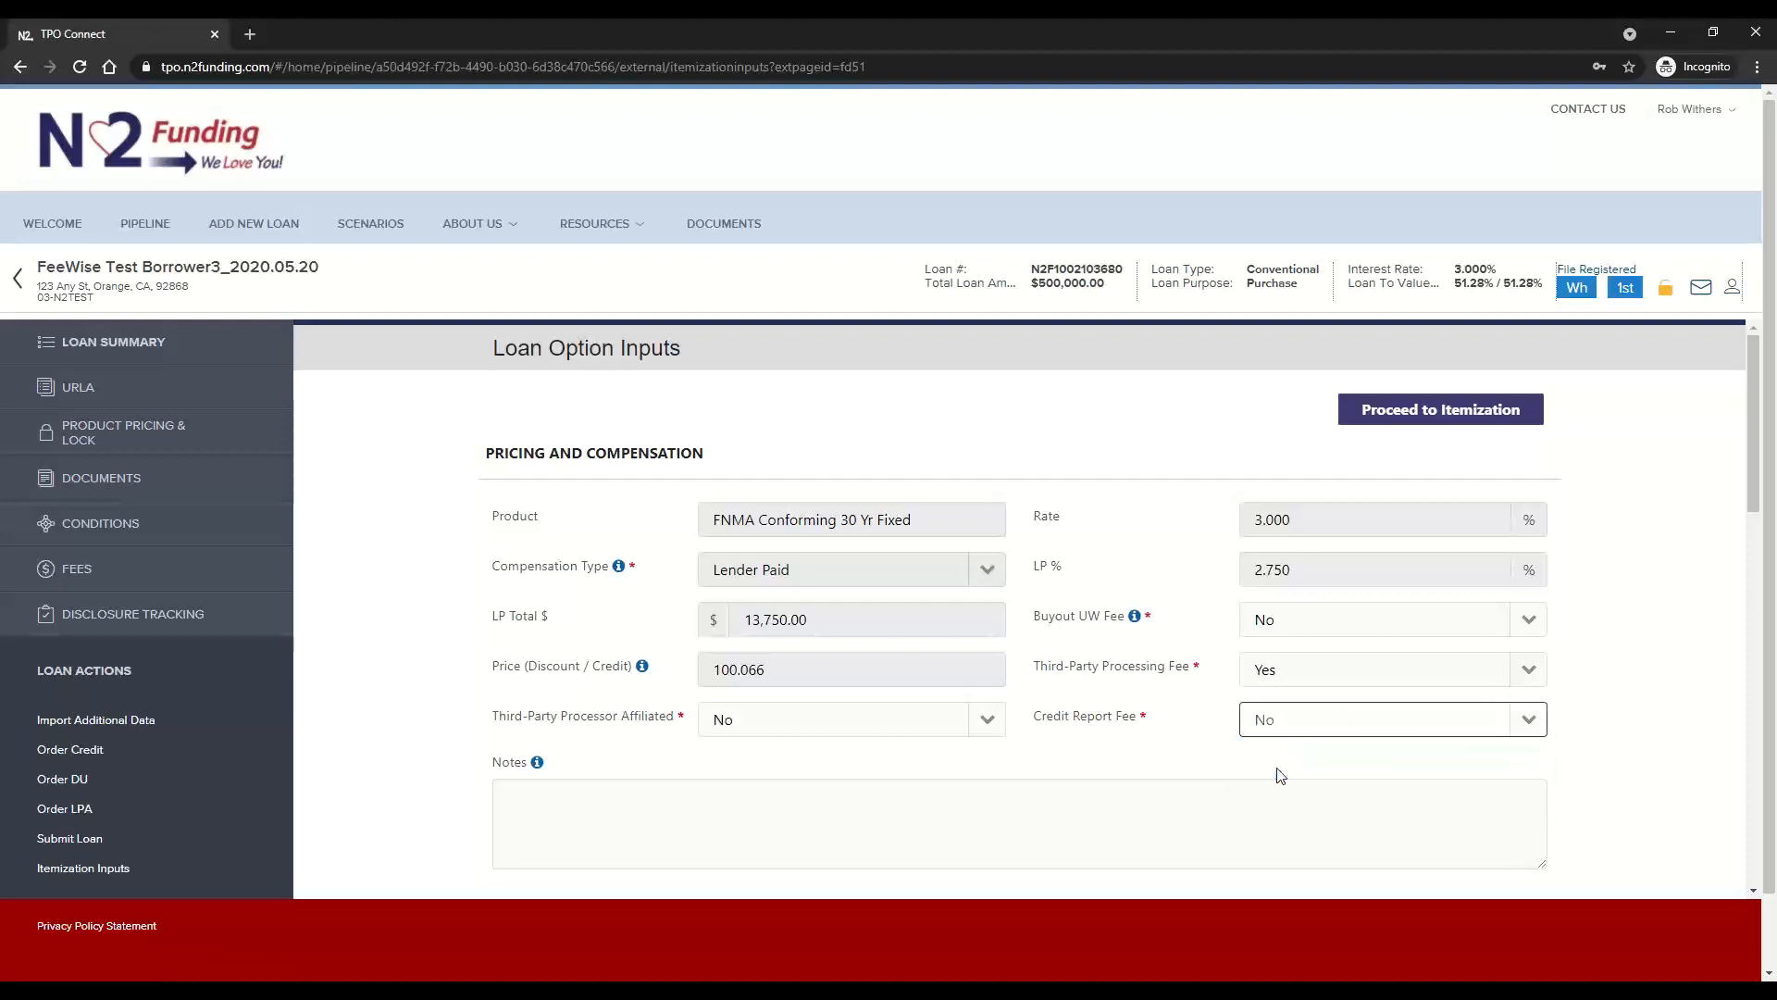
{"action": "left_click", "coordinate": [1160, 768]}
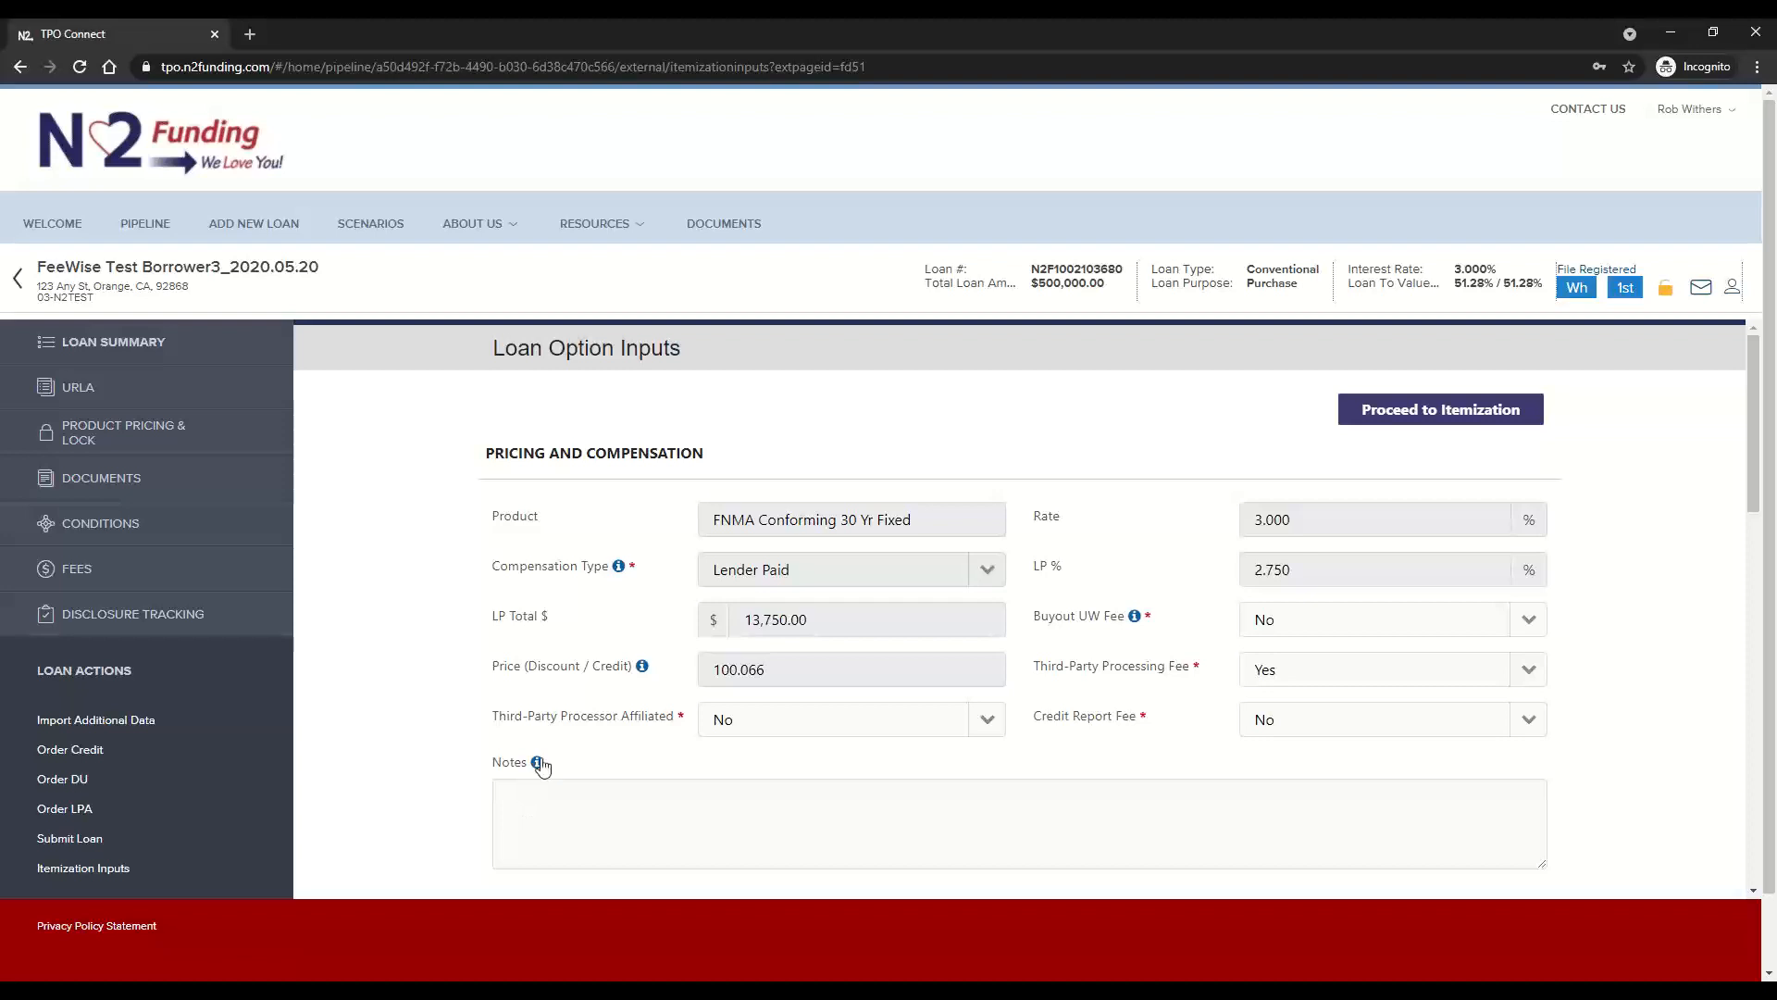
{"action": "mouse_move", "coordinate": [539, 767]}
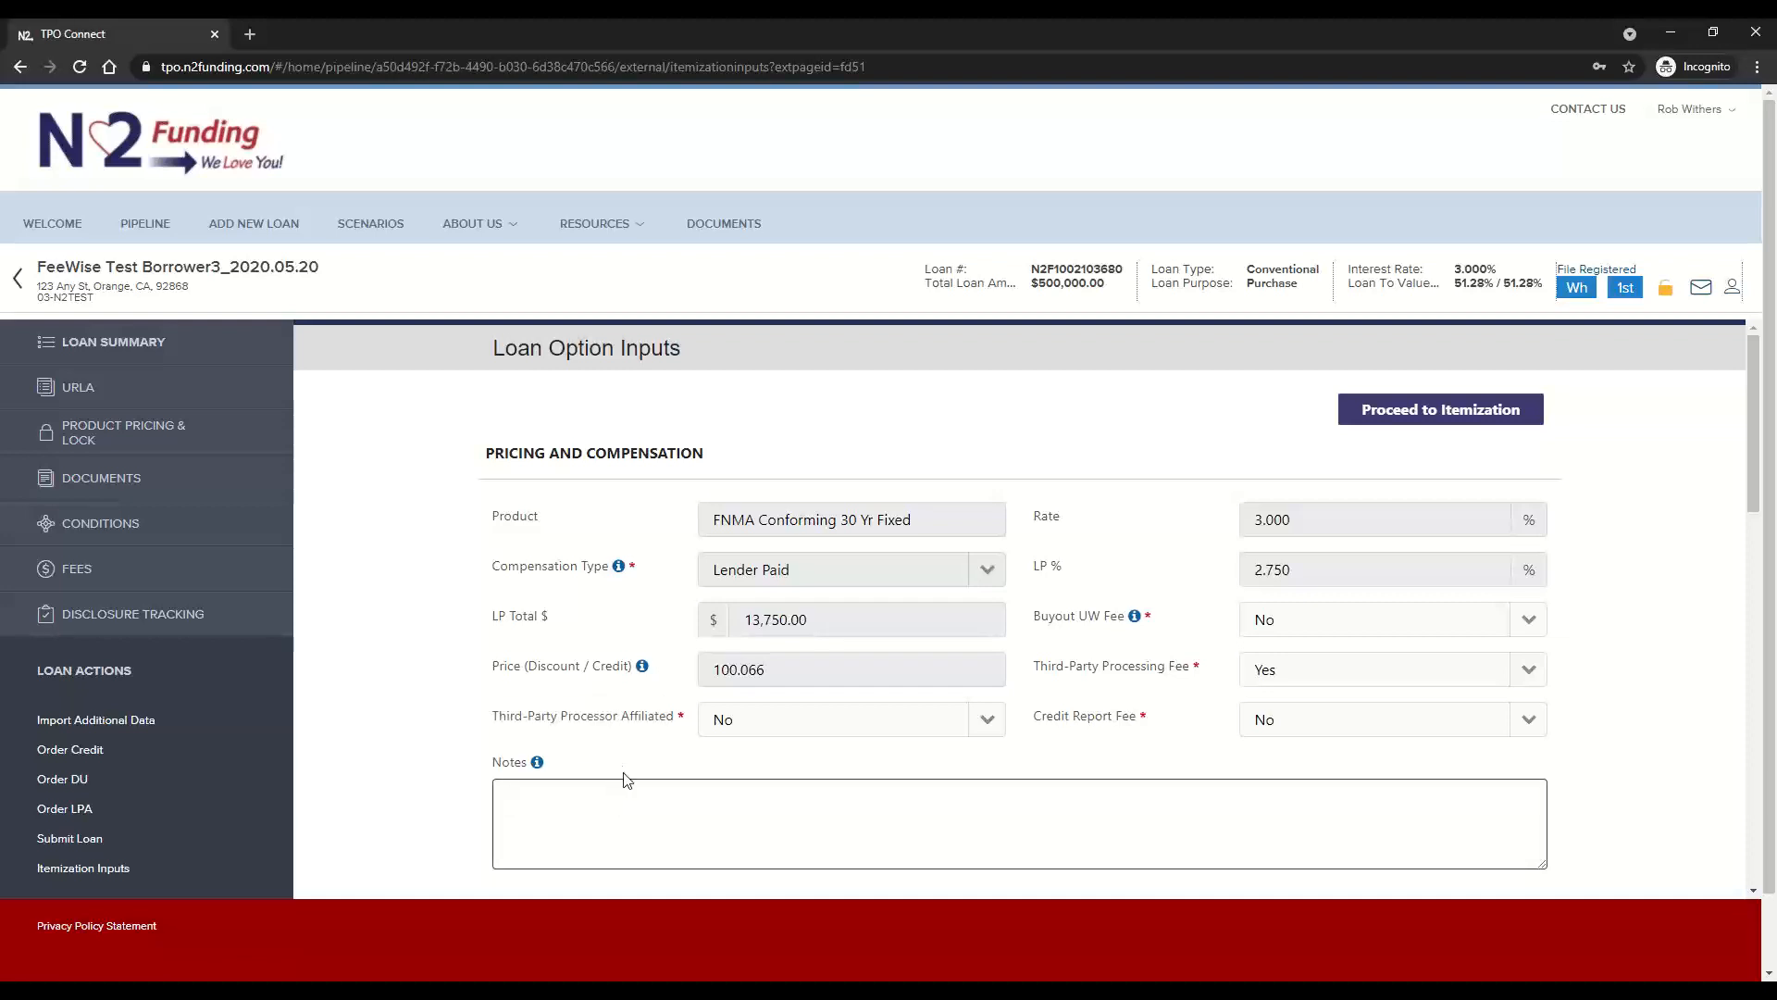
Review the available title providers in the Settlement Agent / Title Provider Info section
{"action": "scroll", "coordinate": [624, 780], "scroll_direction": "down", "scroll_amount": 5}
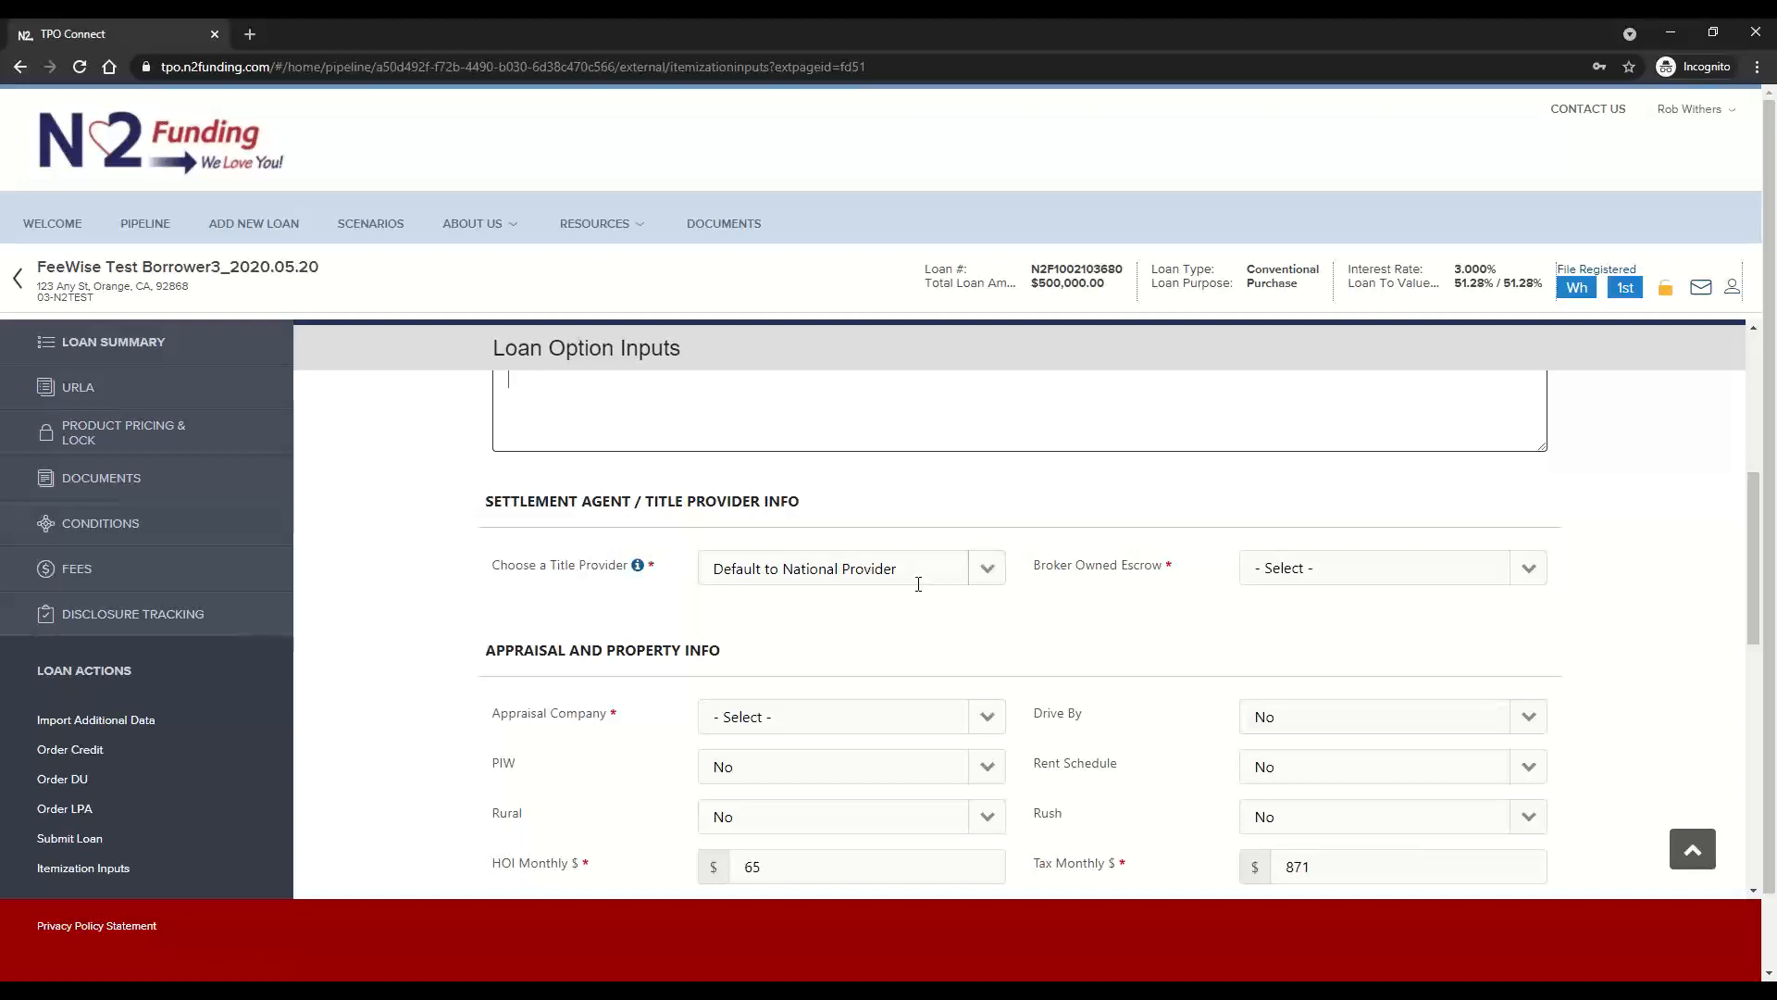
{"action": "left_click_drag", "start_coordinate": [908, 565], "coordinate": [662, 584]}
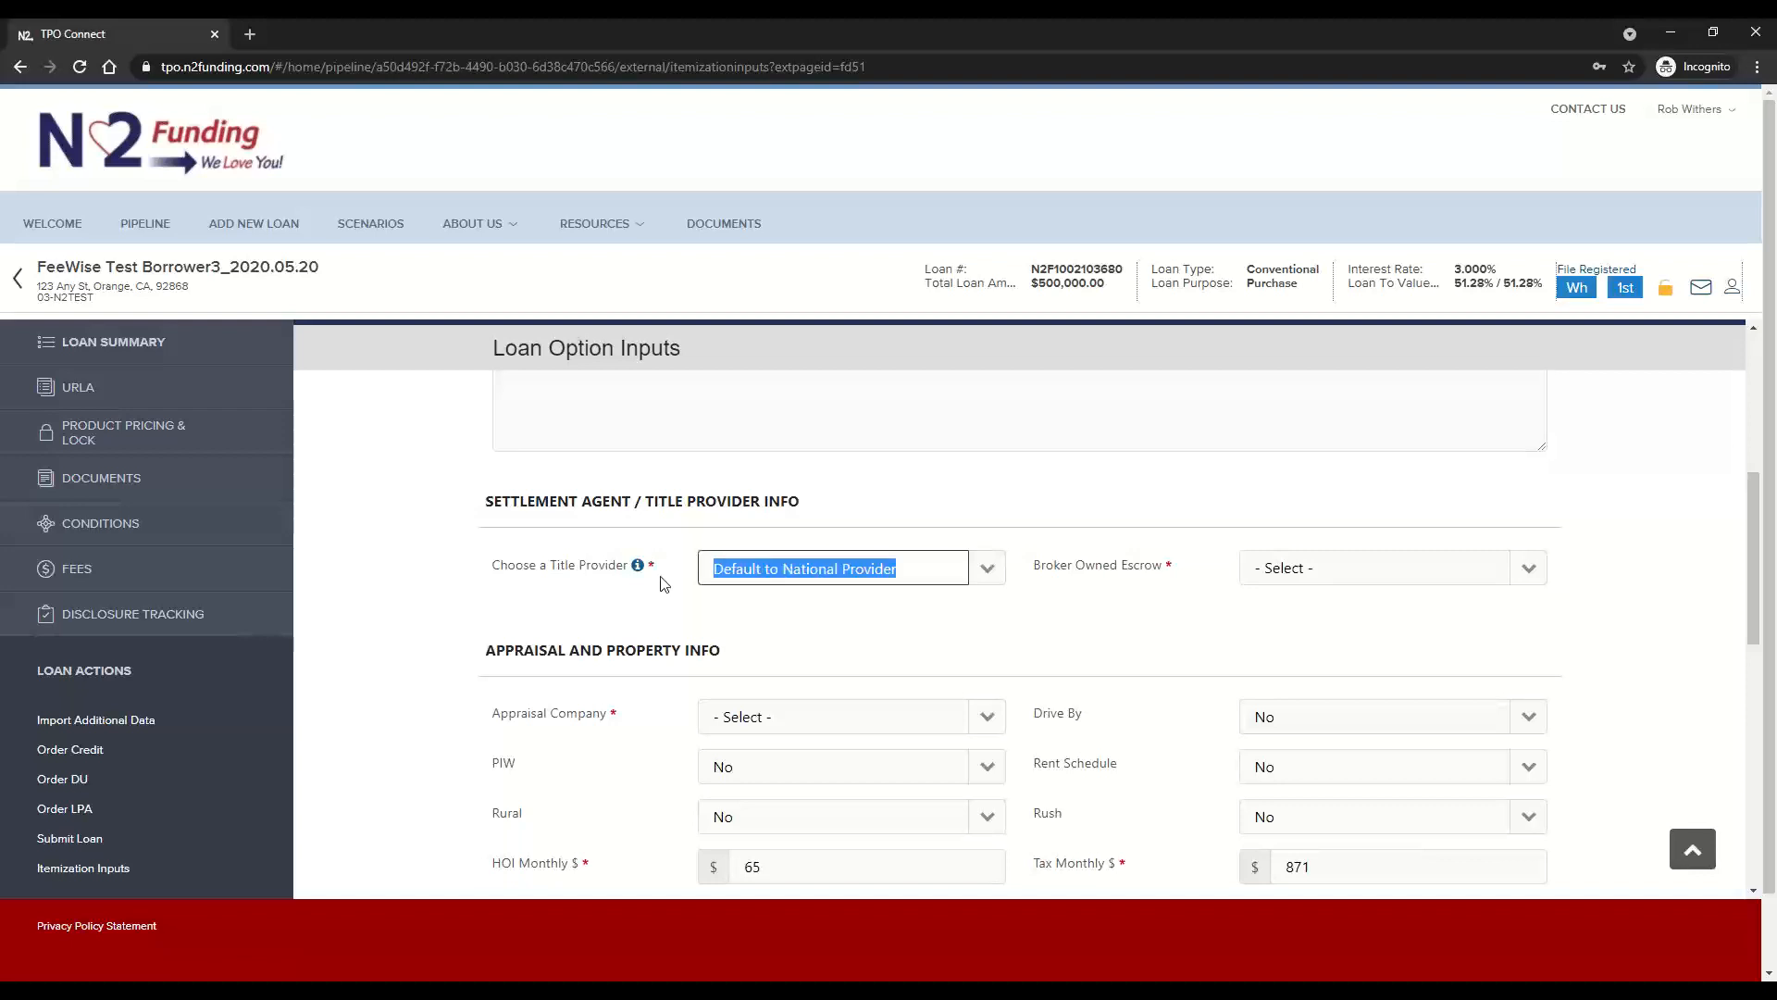
{"action": "left_click", "coordinate": [876, 619]}
{"action": "left_click", "coordinate": [987, 570]}
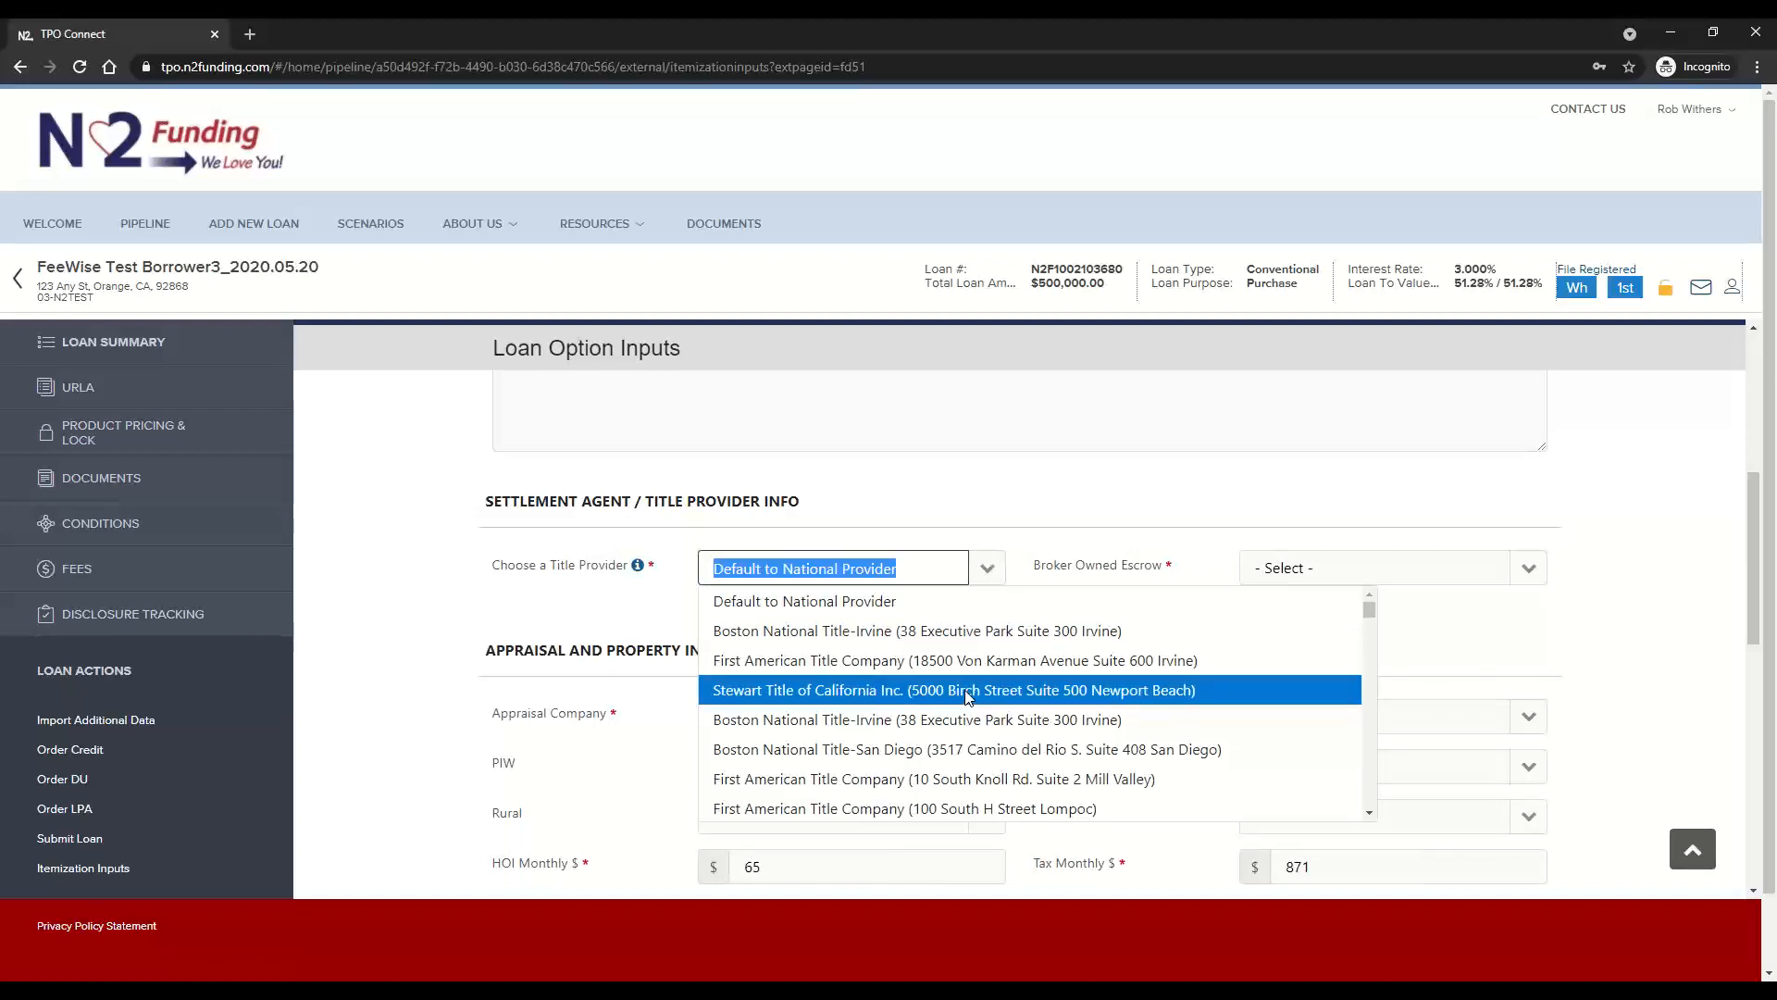
{"action": "left_click", "coordinate": [1120, 482]}
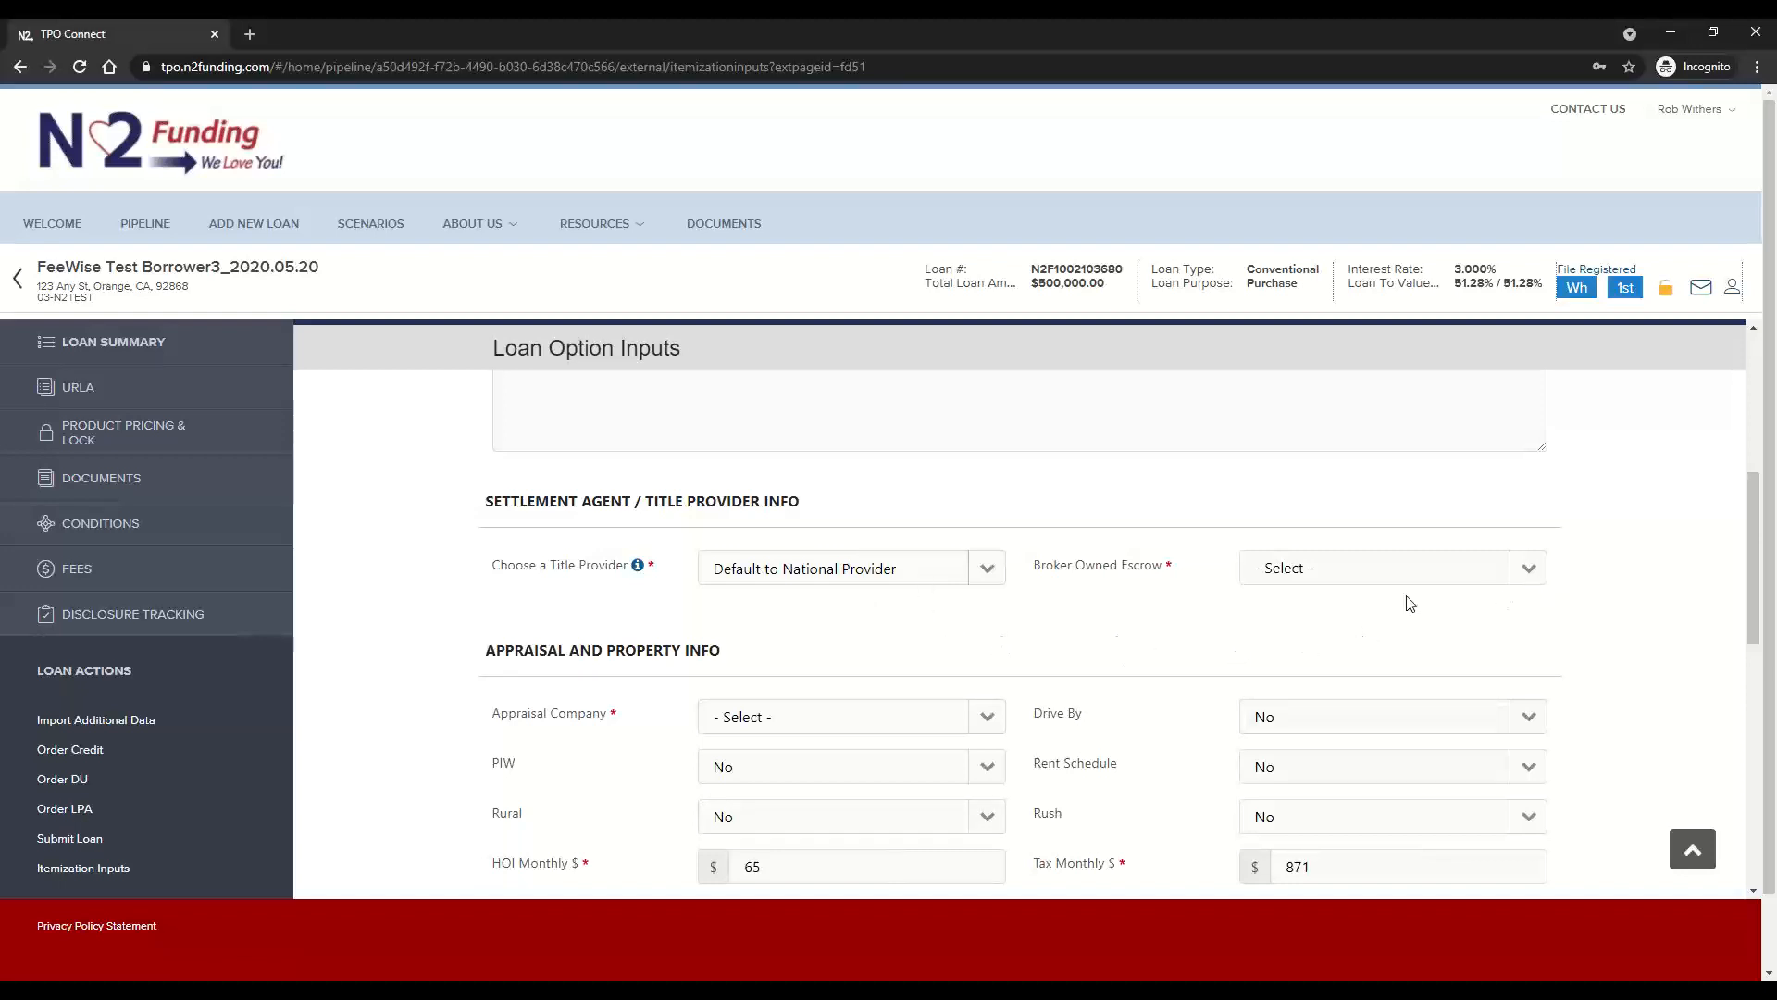
Set Broker Owned Escrow to No and choose AMCO as the appraisal company
{"action": "left_click", "coordinate": [1525, 577]}
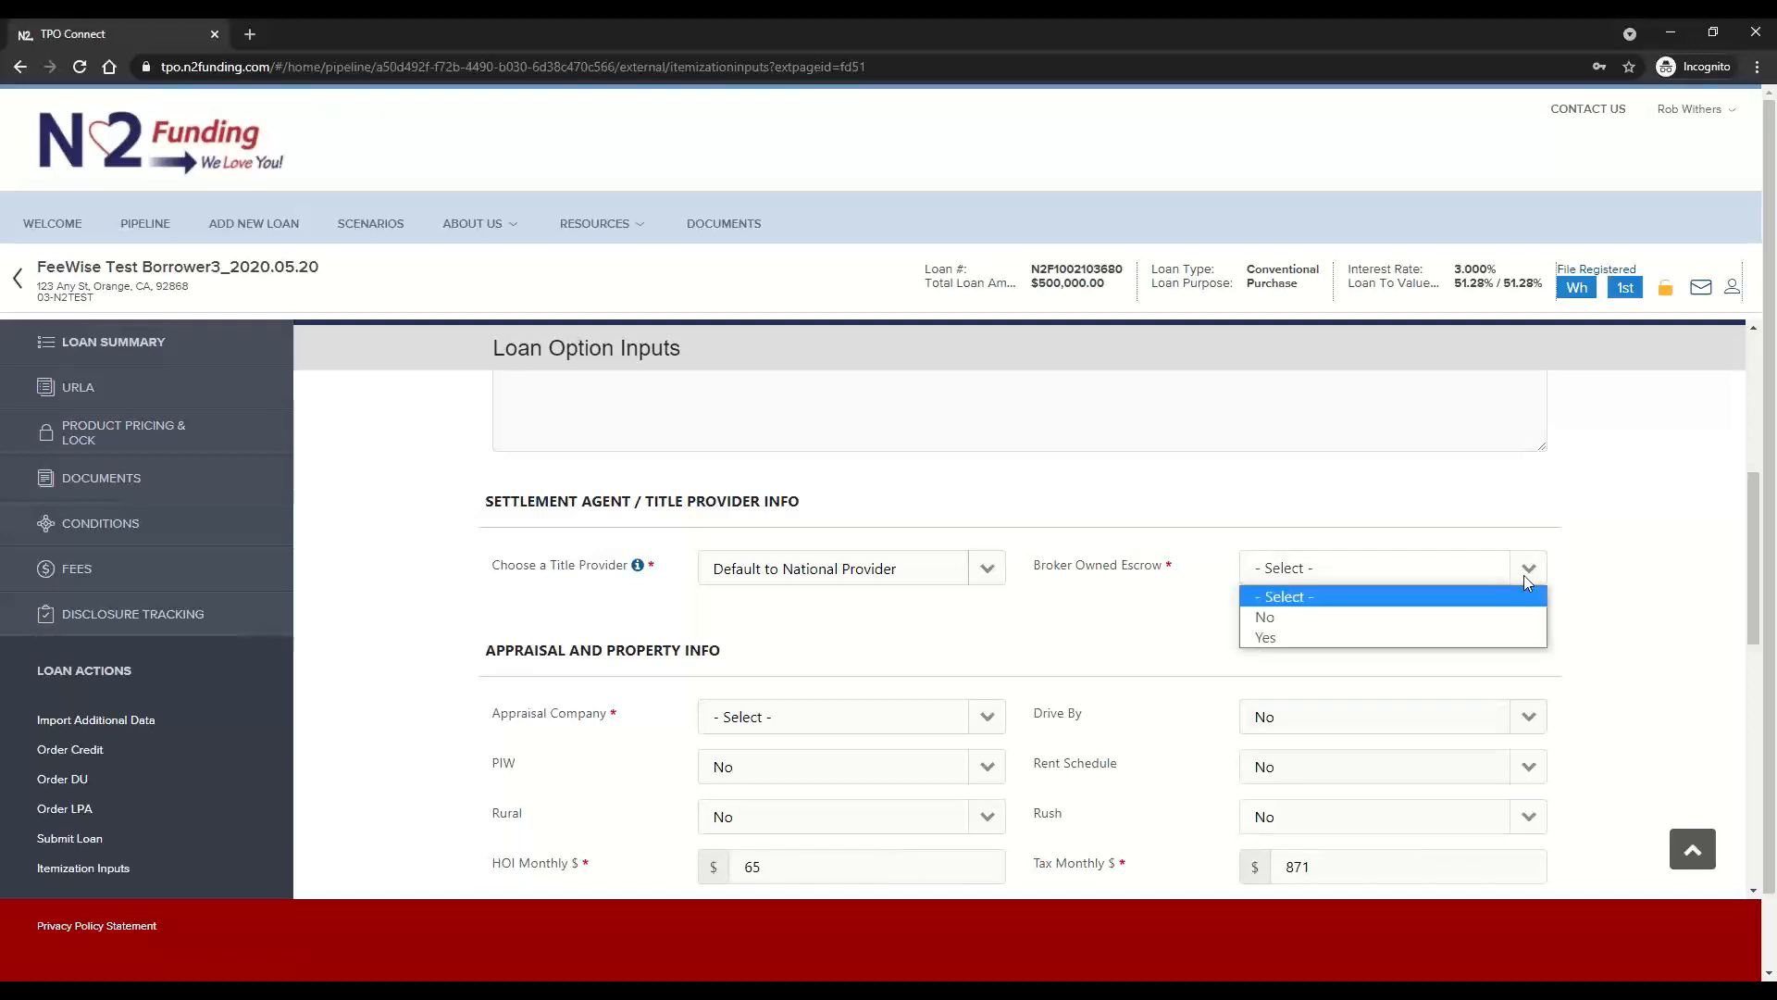
{"action": "left_click", "coordinate": [1342, 628]}
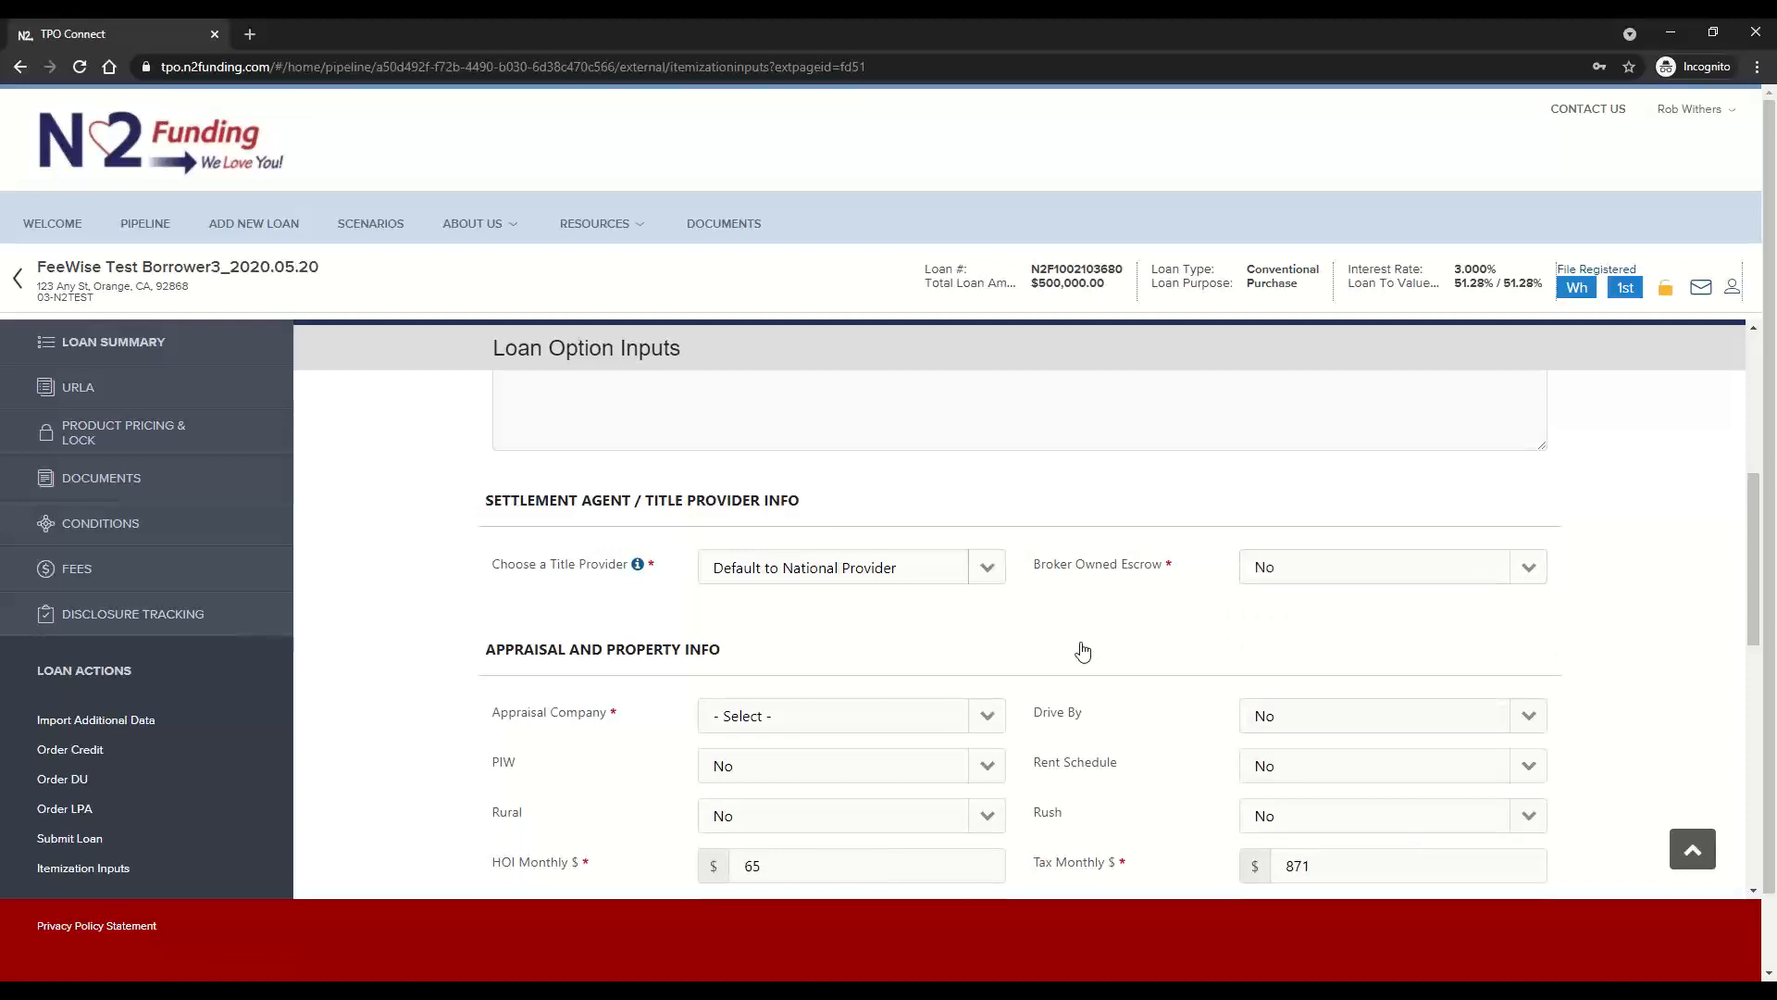
{"action": "scroll", "coordinate": [913, 560], "scroll_direction": "down", "scroll_amount": 2}
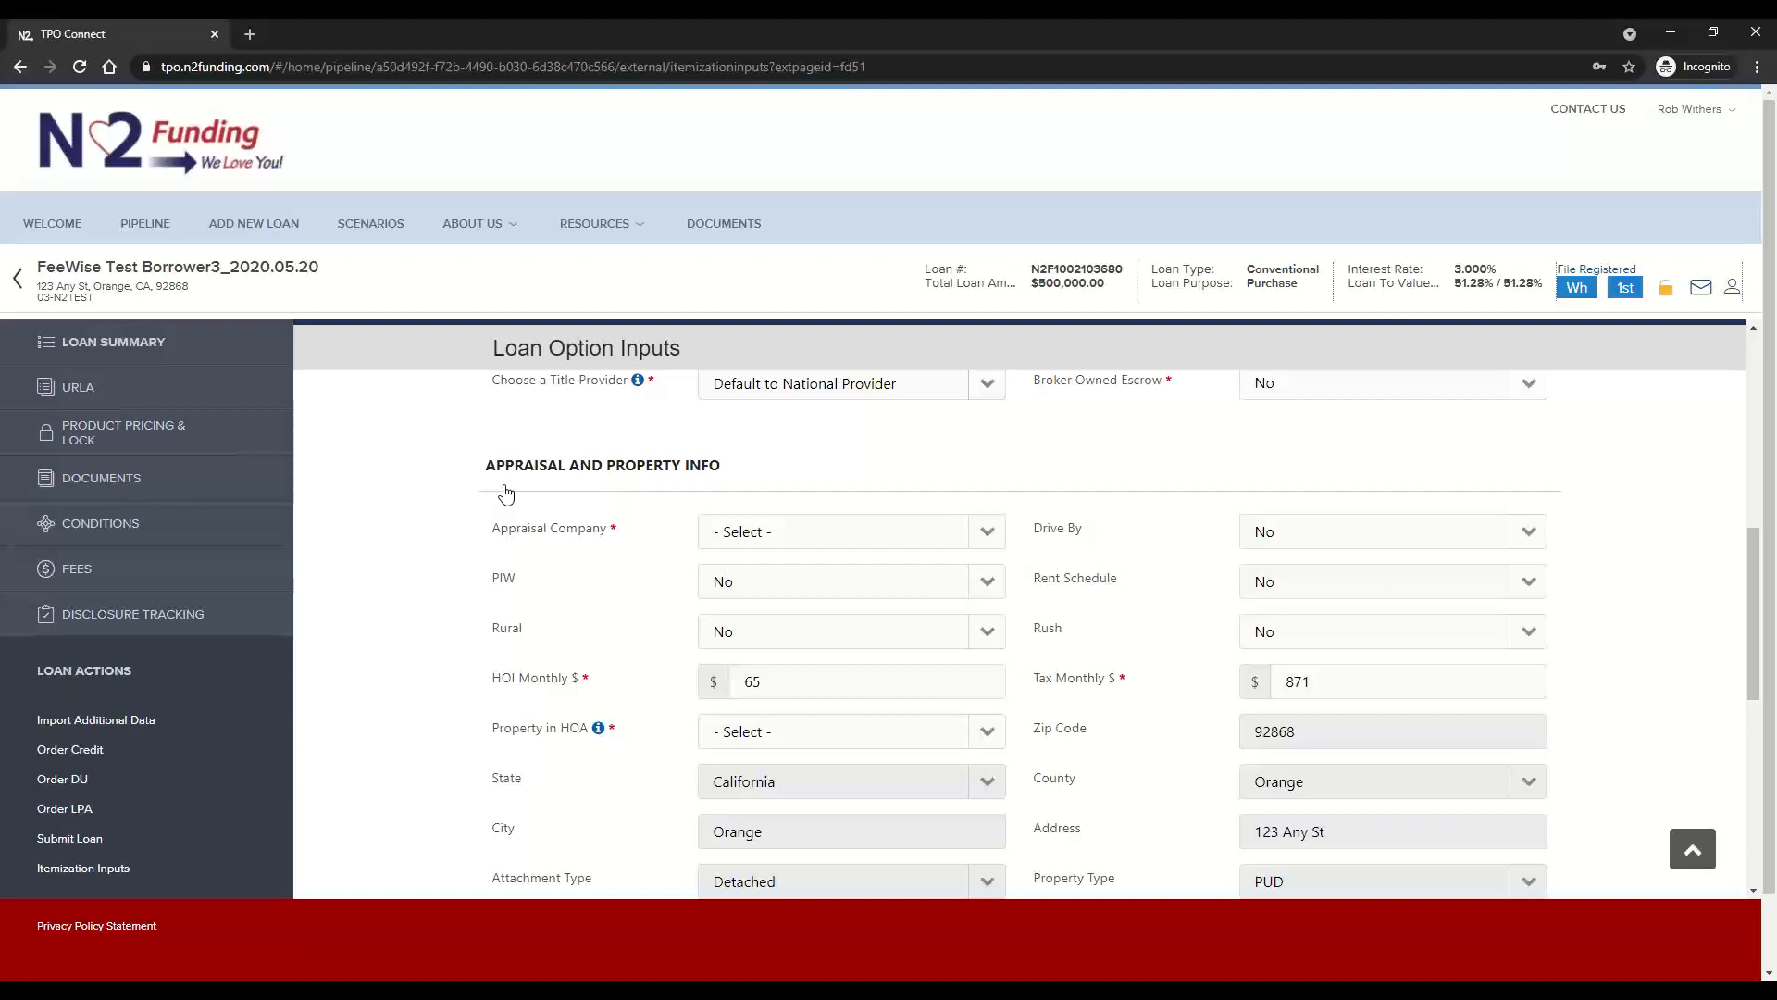
{"action": "left_click", "coordinate": [987, 536]}
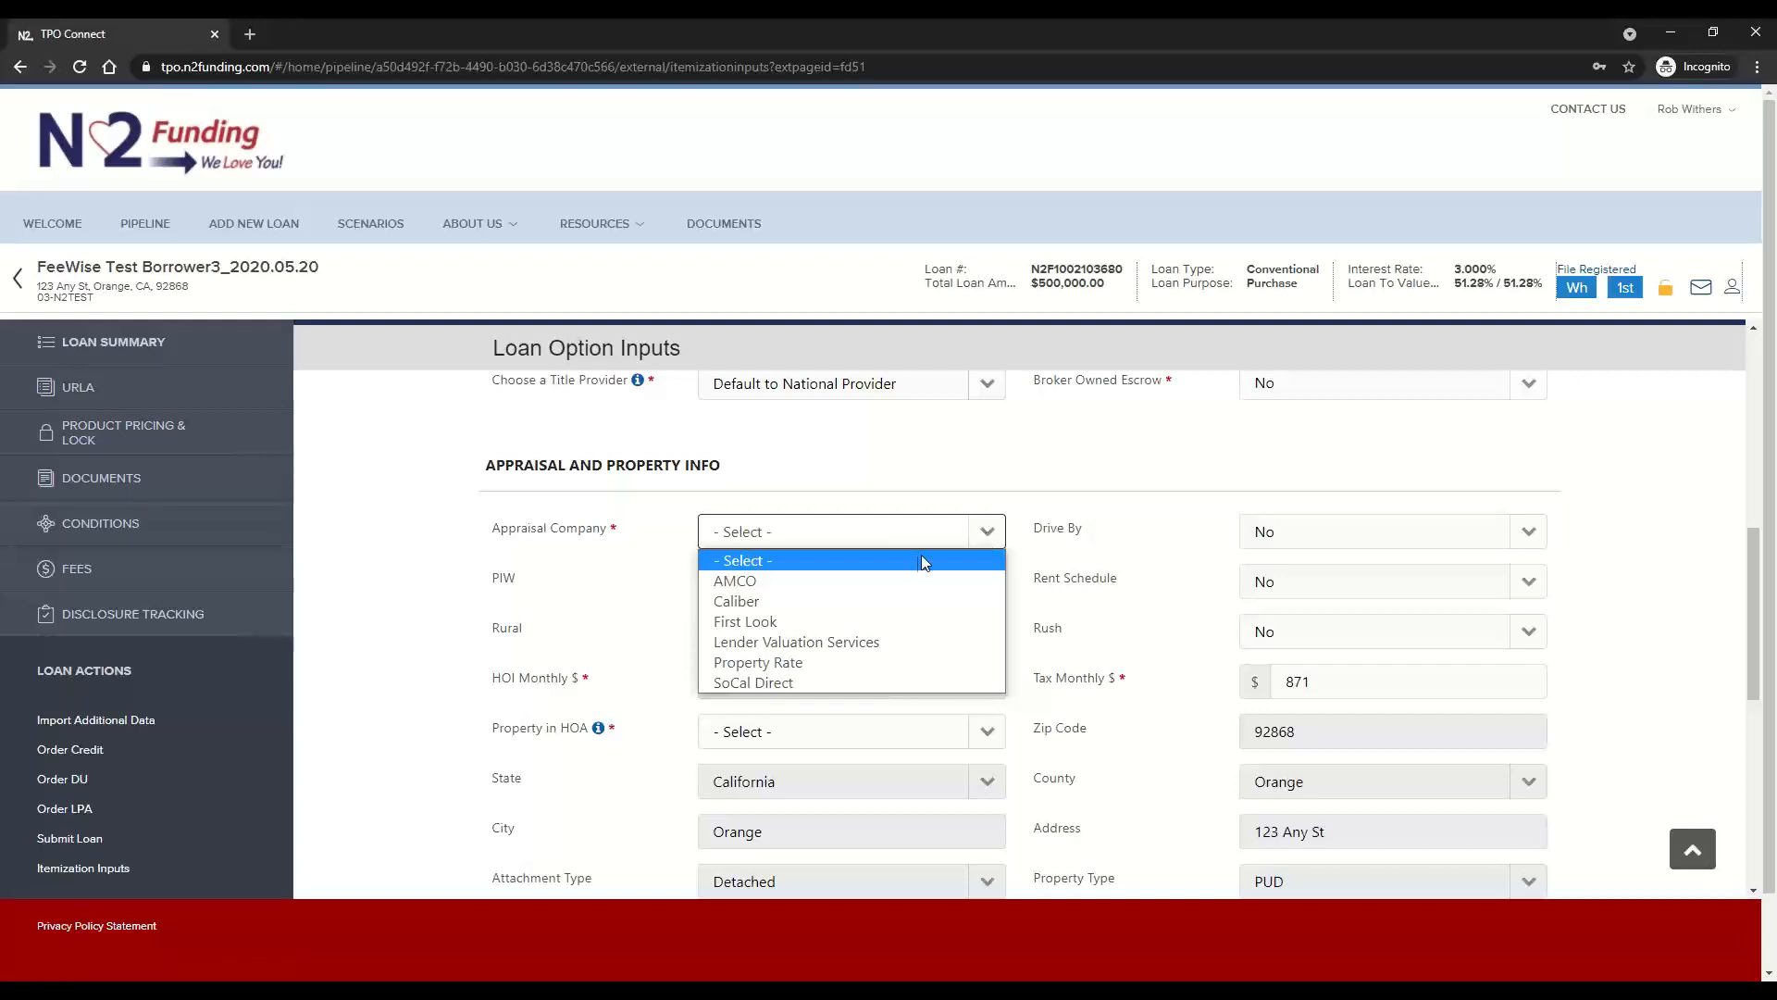
{"action": "left_click", "coordinate": [844, 583]}
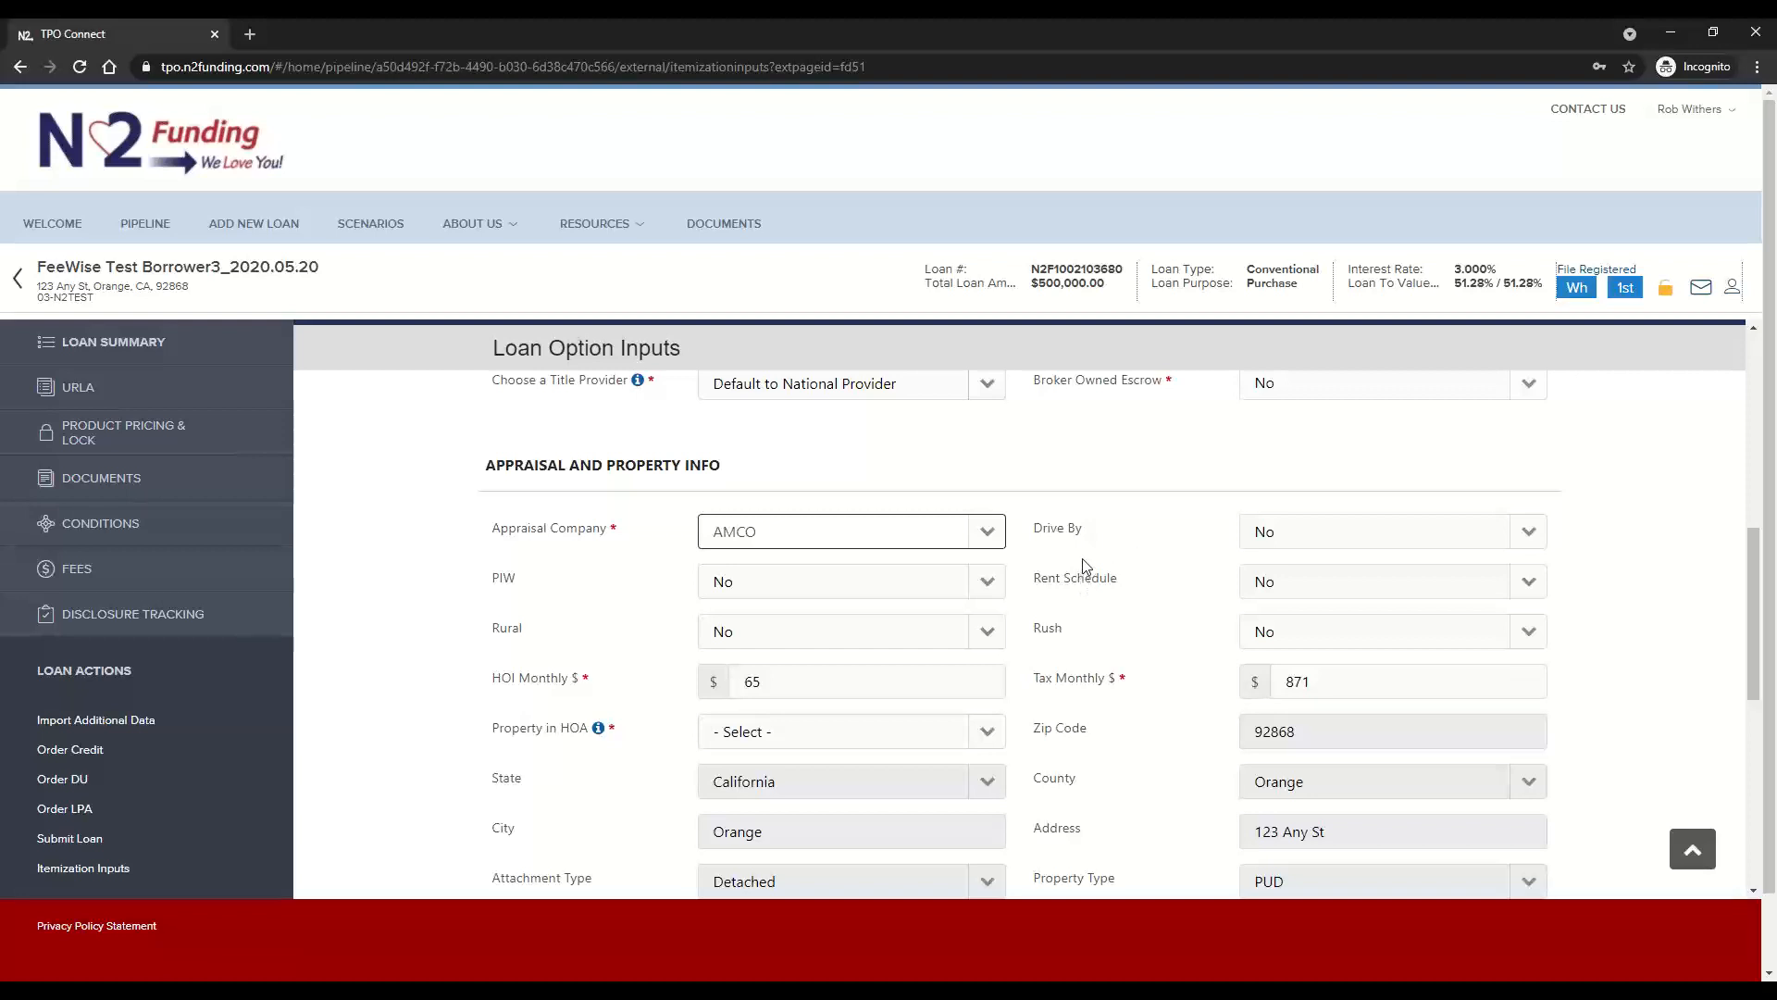
Review the PIW, Rent Schedule, Rural, Rush, HOI Monthly and Tax Monthly fields in the appraisal and property section
{"action": "left_click", "coordinate": [510, 585]}
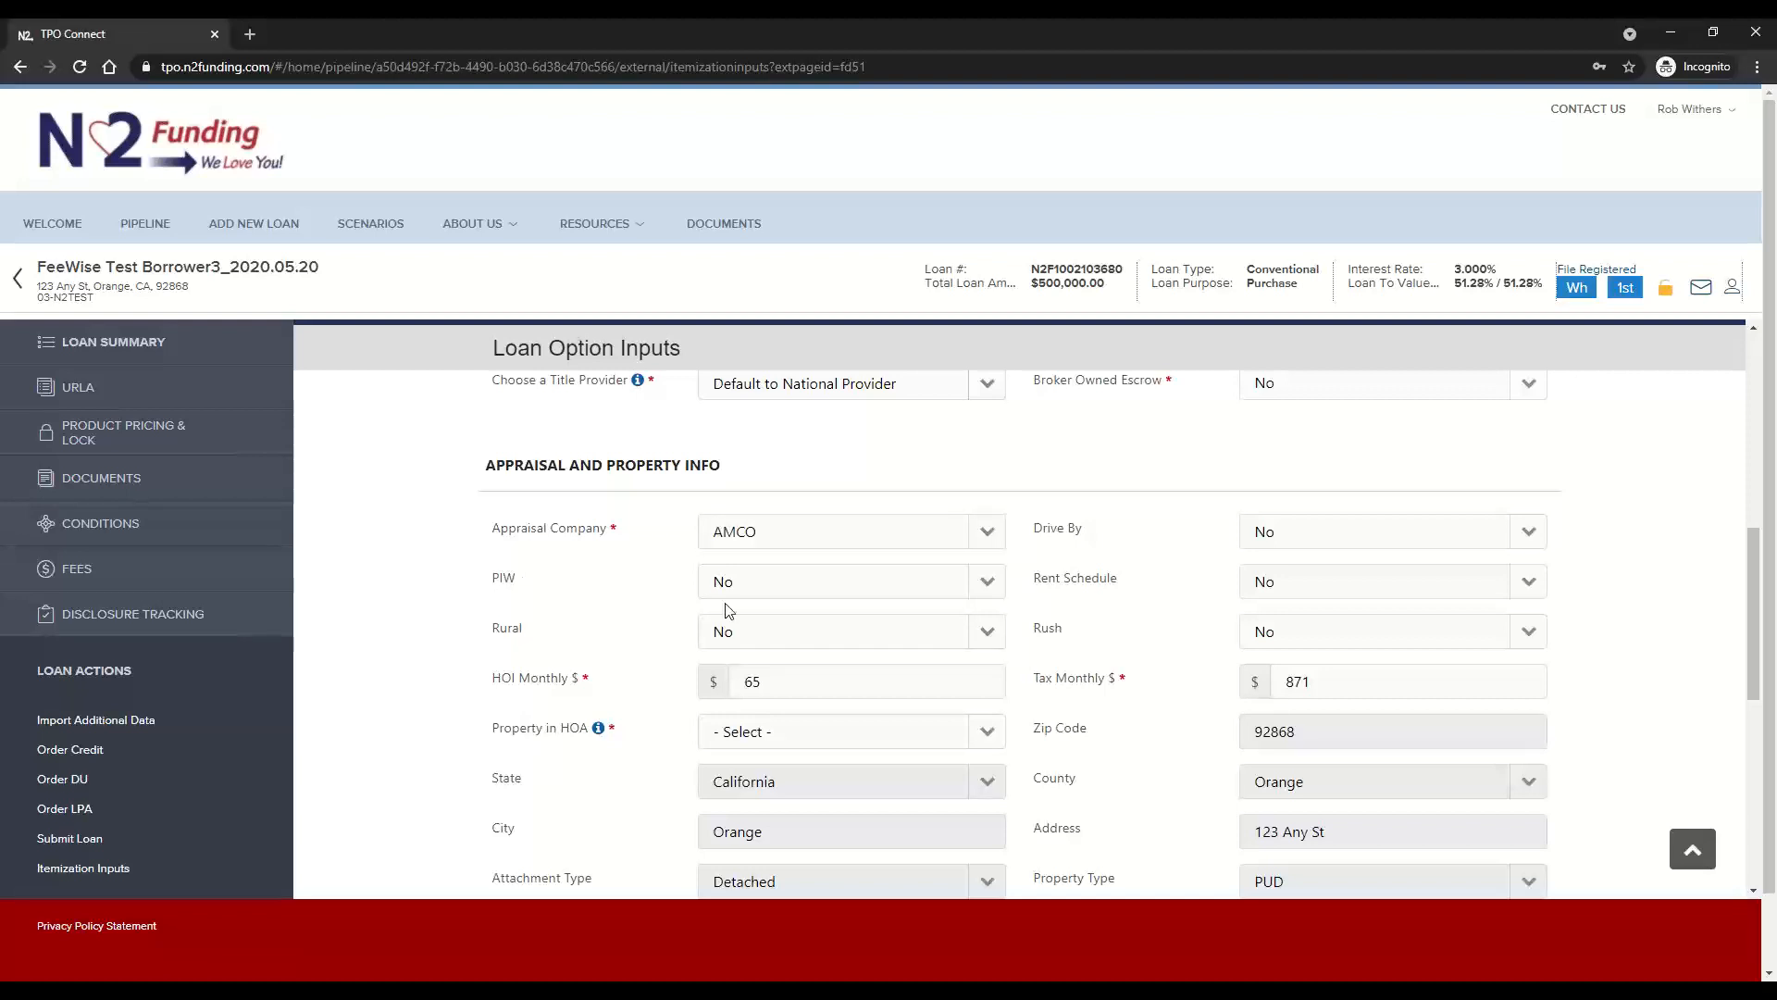
{"action": "left_click_drag", "start_coordinate": [1049, 585], "coordinate": [1101, 589]}
{"action": "double_click", "coordinate": [509, 631]}
{"action": "left_click", "coordinate": [1060, 631]}
{"action": "left_click_drag", "start_coordinate": [502, 678], "coordinate": [581, 689]}
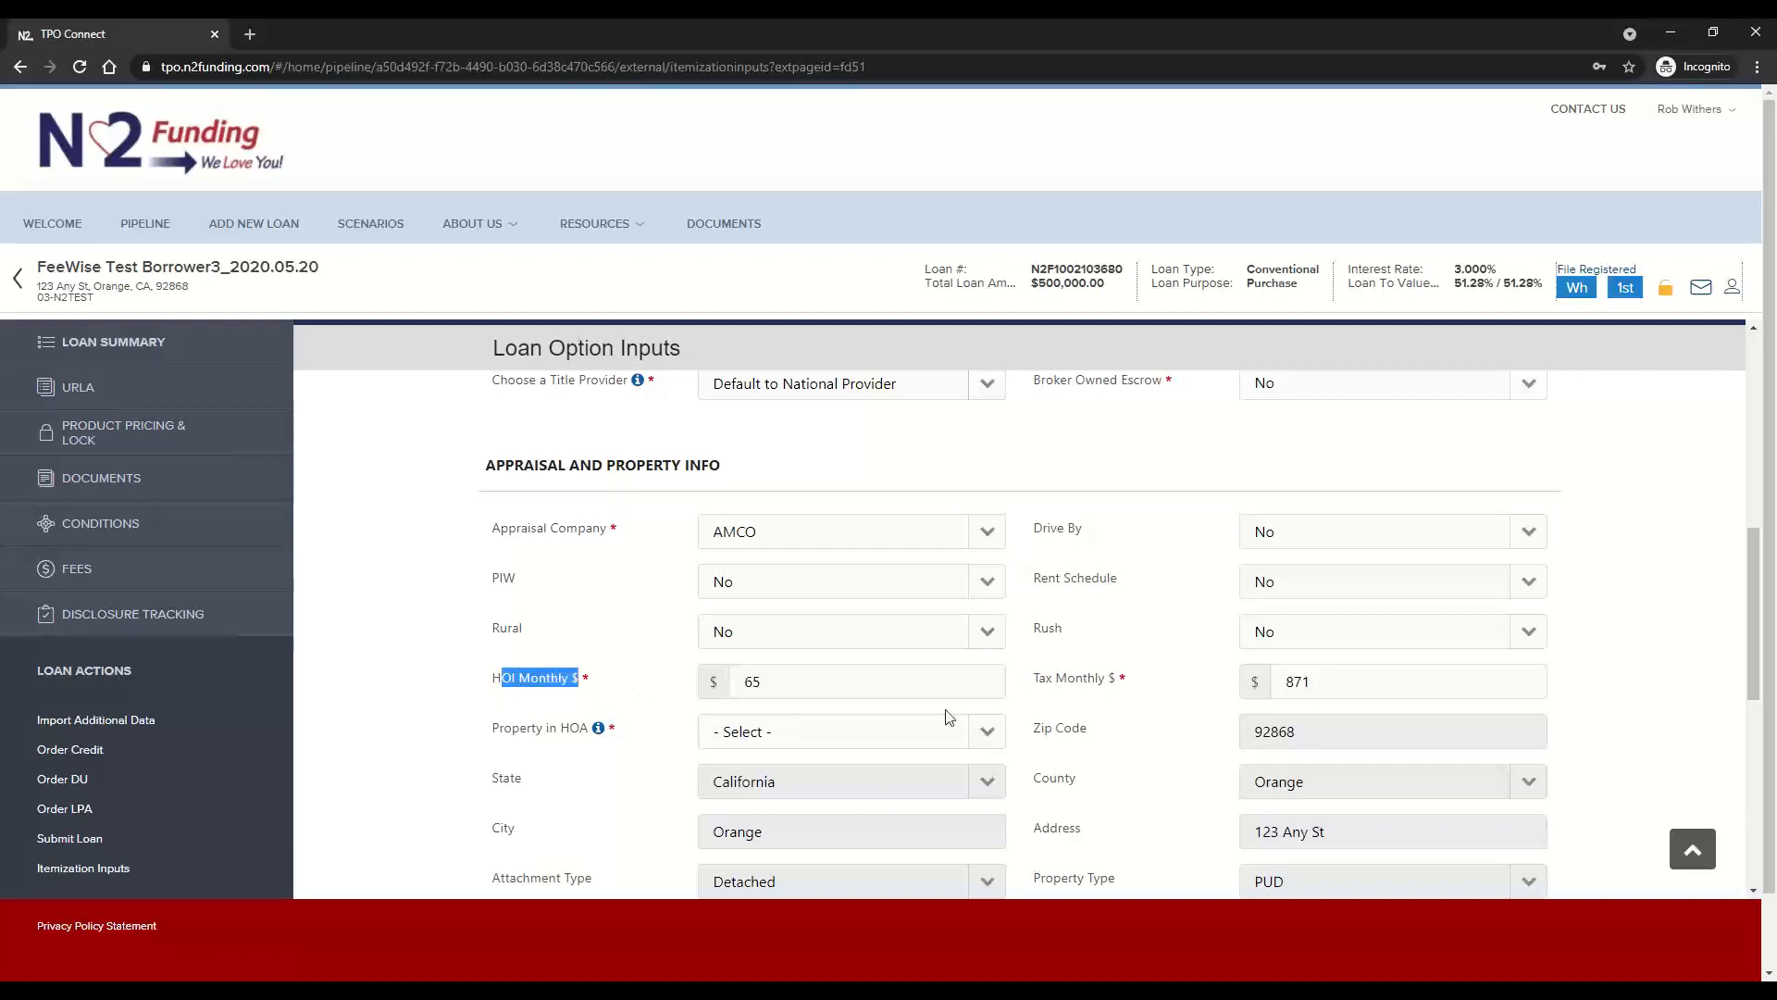
{"action": "left_click_drag", "start_coordinate": [1038, 679], "coordinate": [1101, 681]}
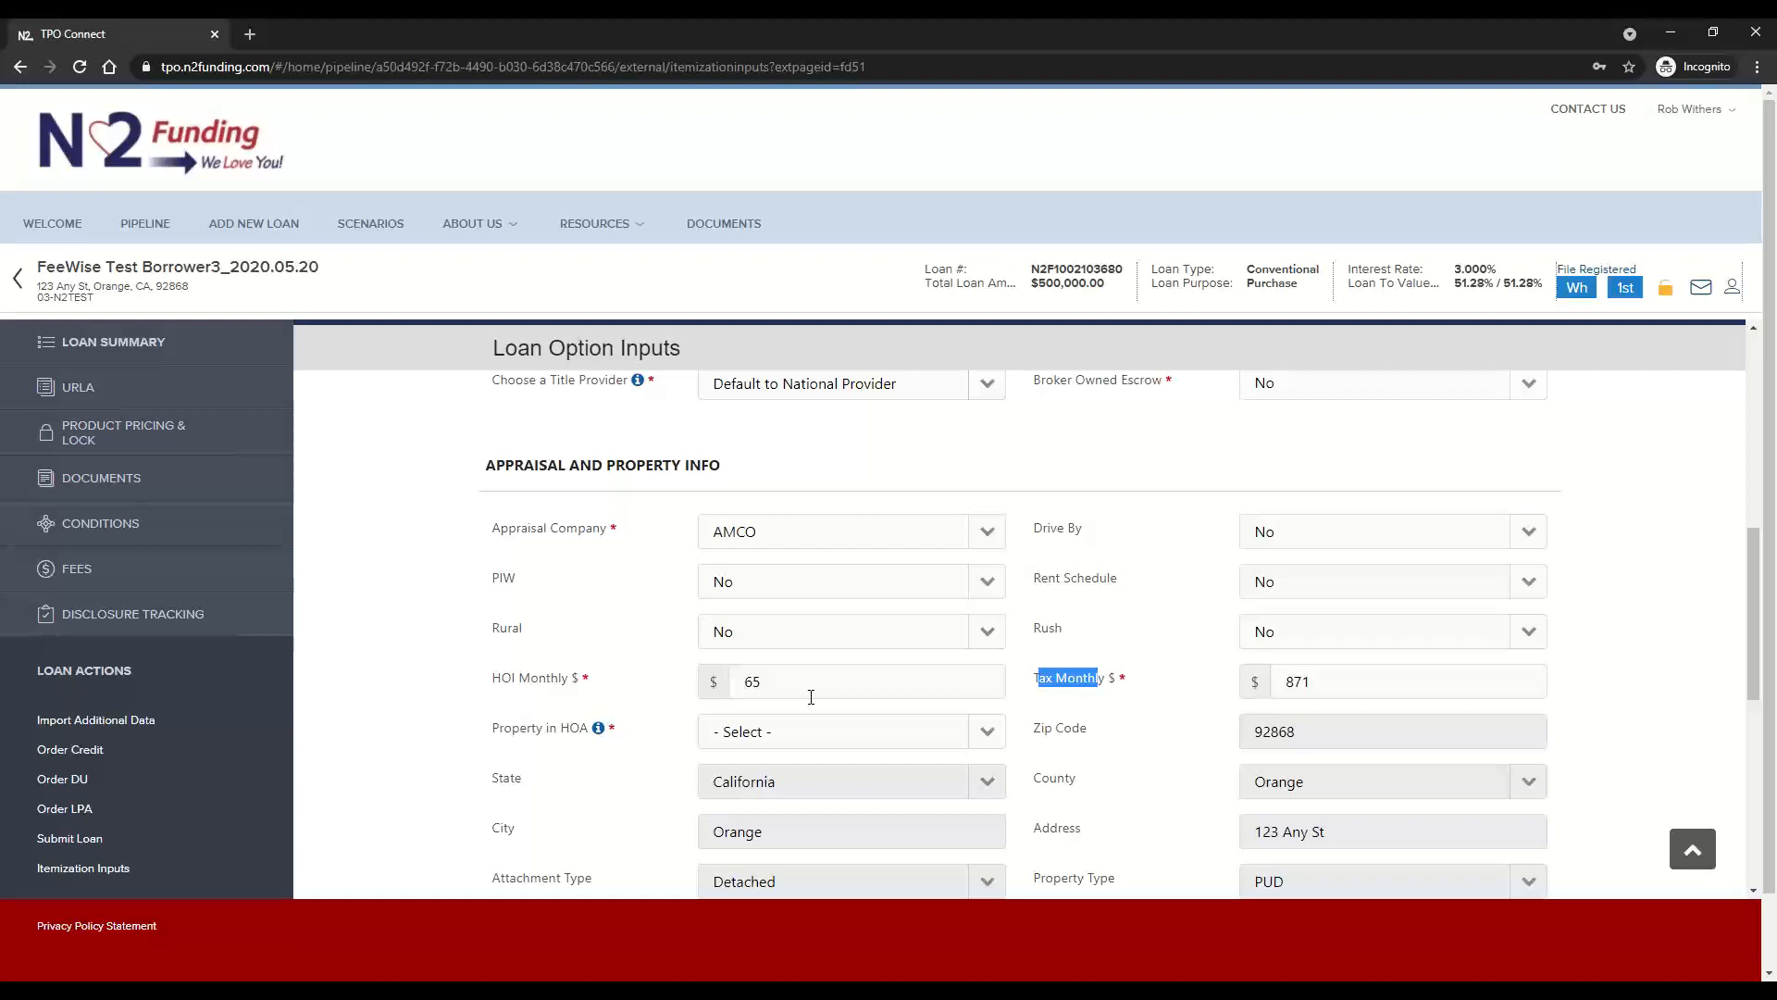
{"action": "left_click", "coordinate": [1115, 713]}
Set both Property in HOA and HOA Estoppel Fee to Yes in the appraisal and property section
{"action": "scroll", "coordinate": [971, 737], "scroll_direction": "down", "scroll_amount": 1}
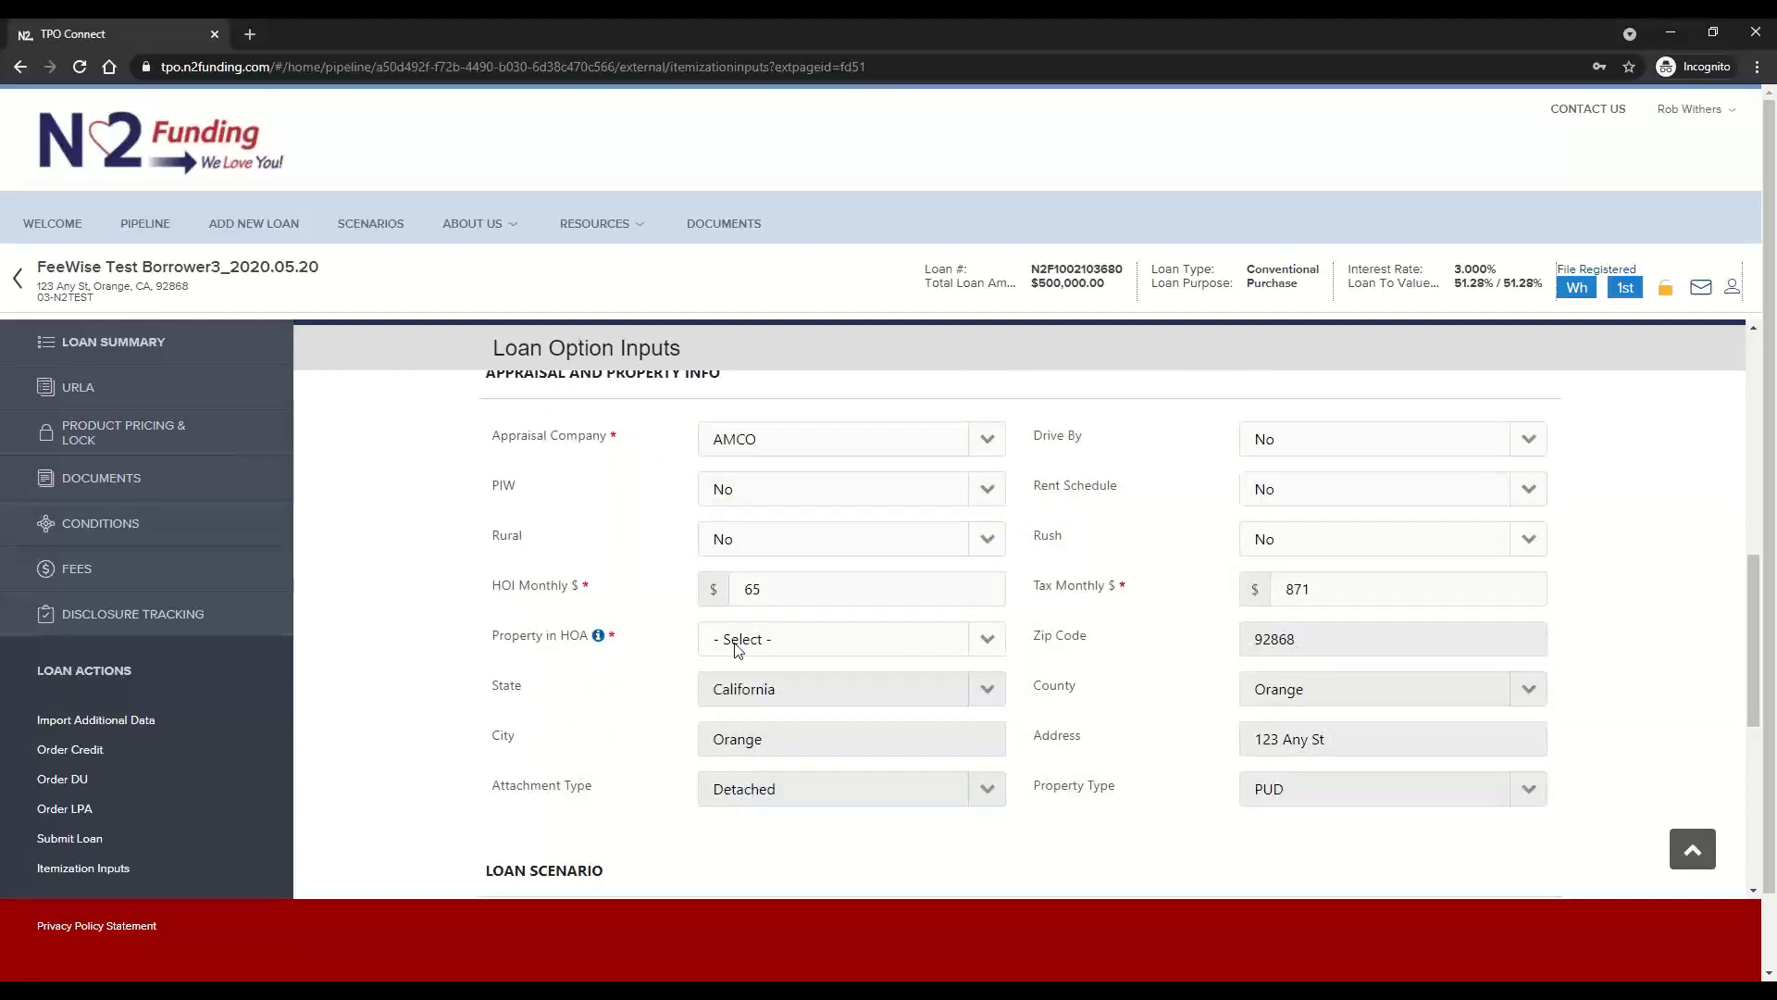
{"action": "left_click", "coordinate": [919, 646]}
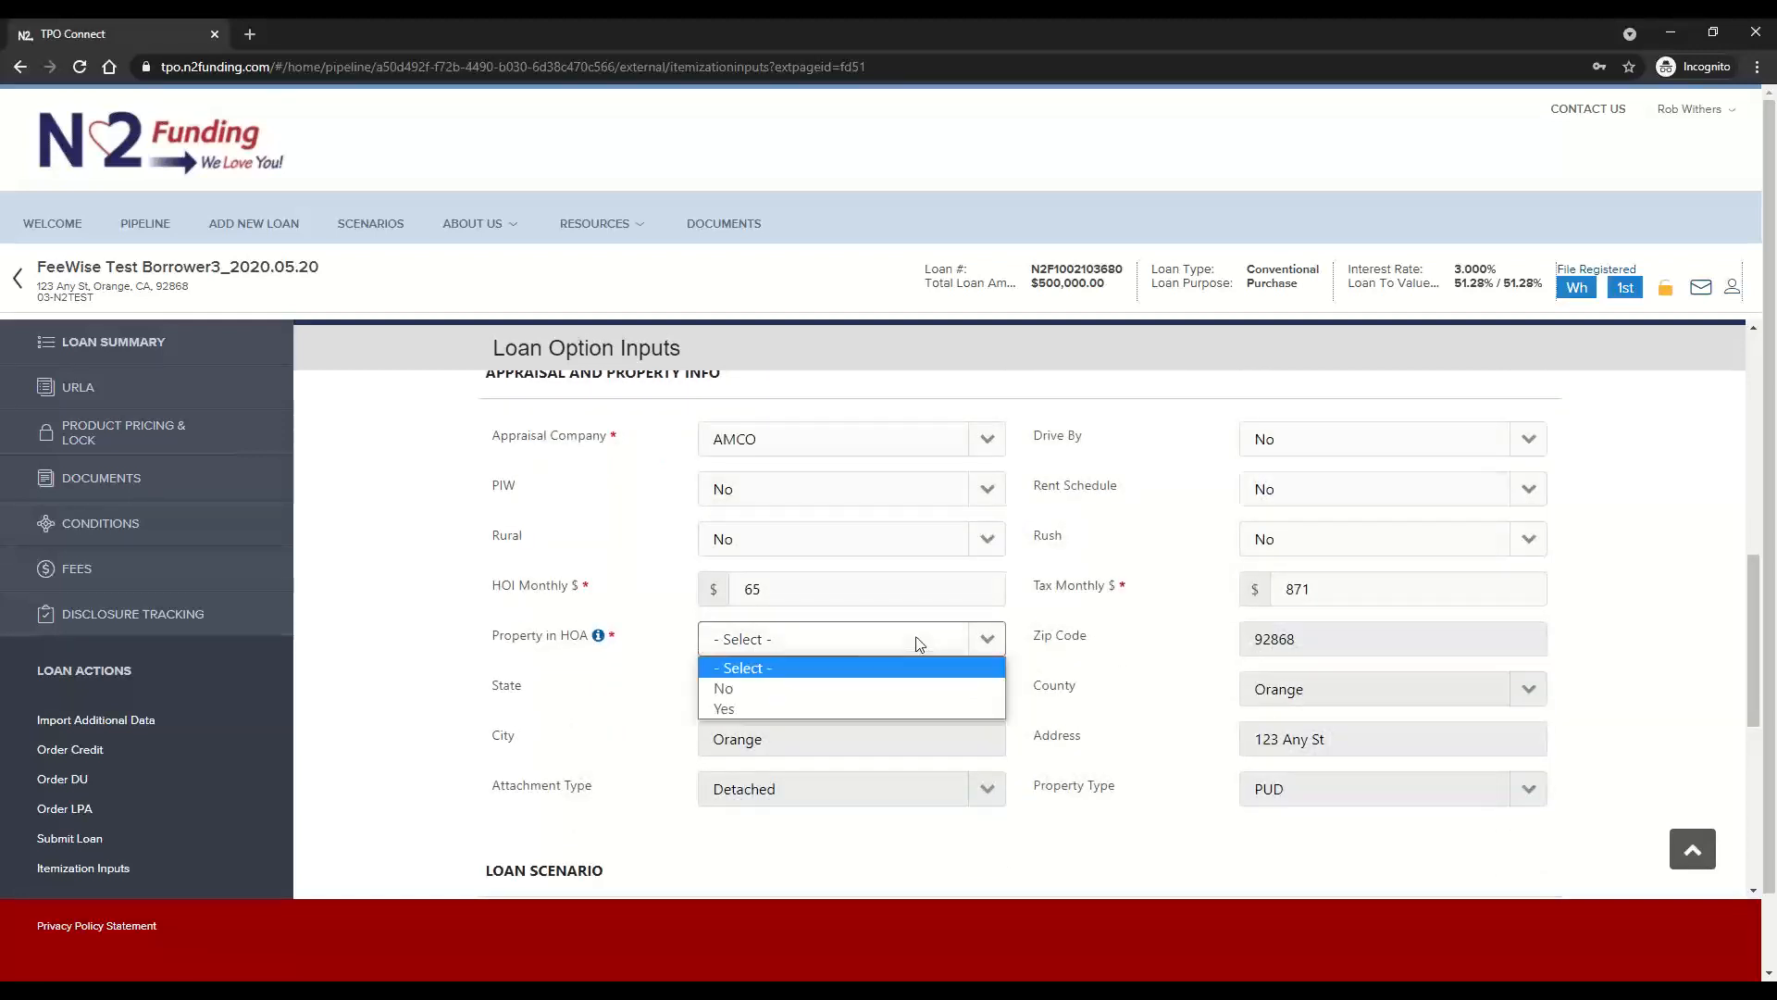
{"action": "left_click", "coordinate": [733, 708]}
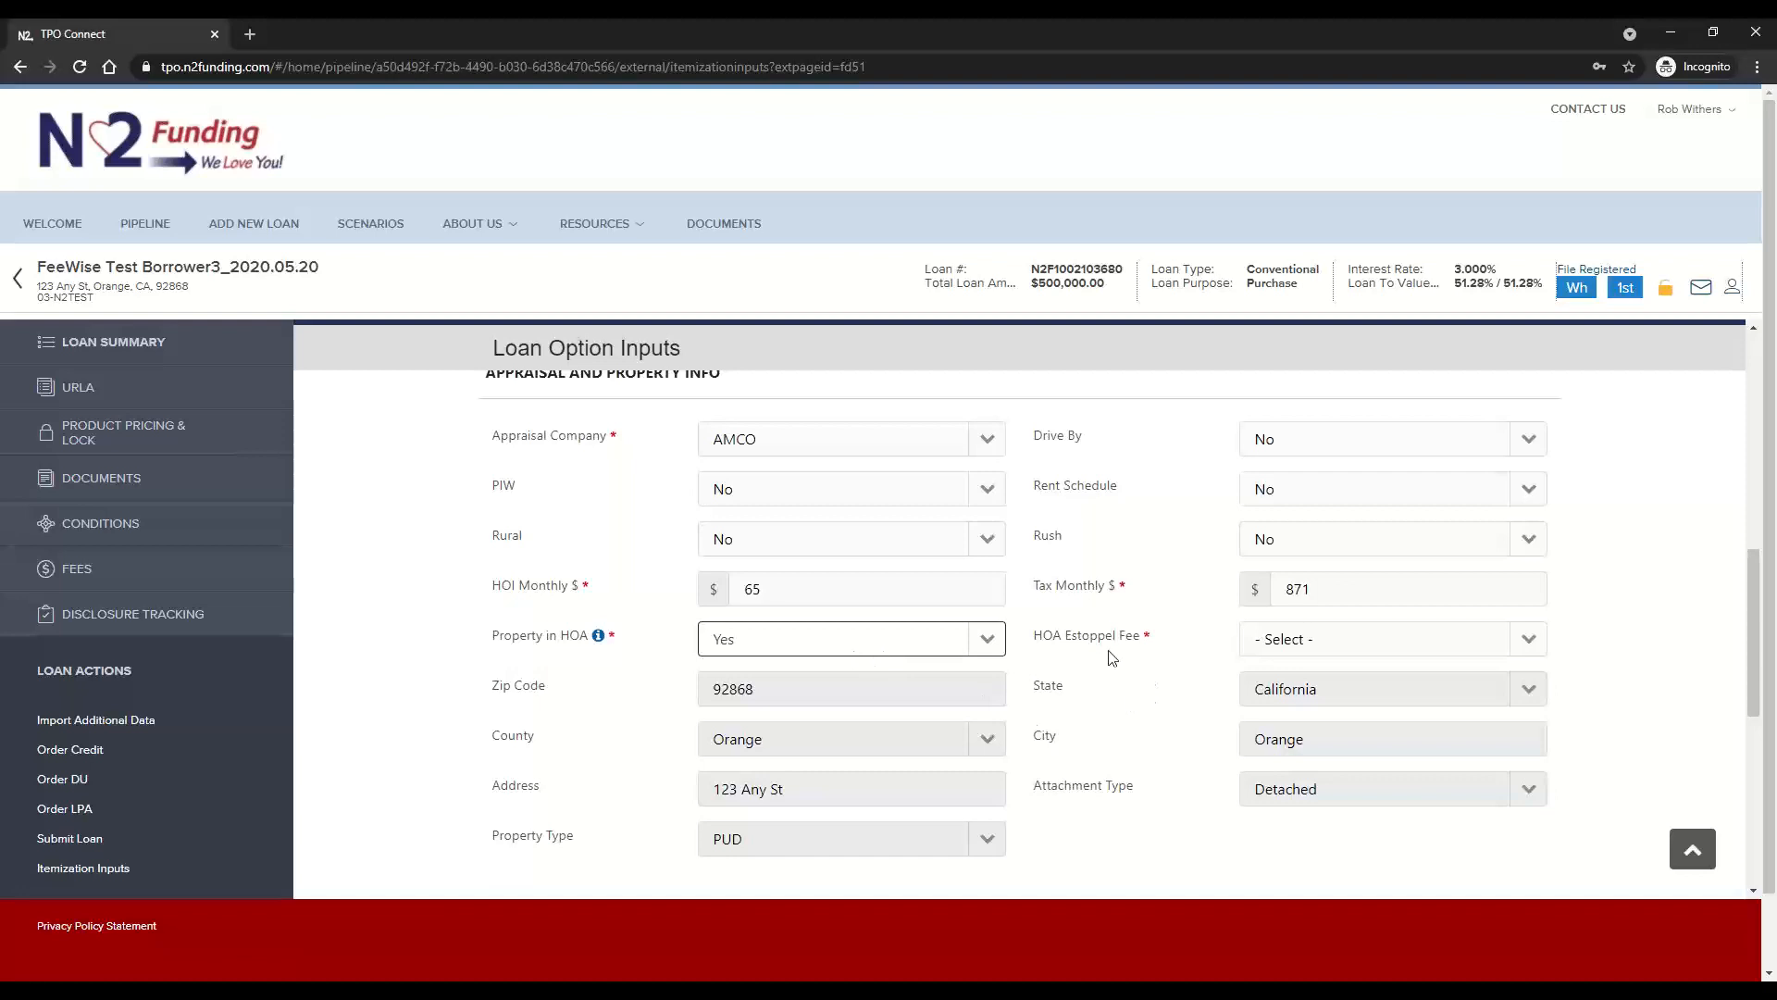
{"action": "left_click", "coordinate": [1390, 641]}
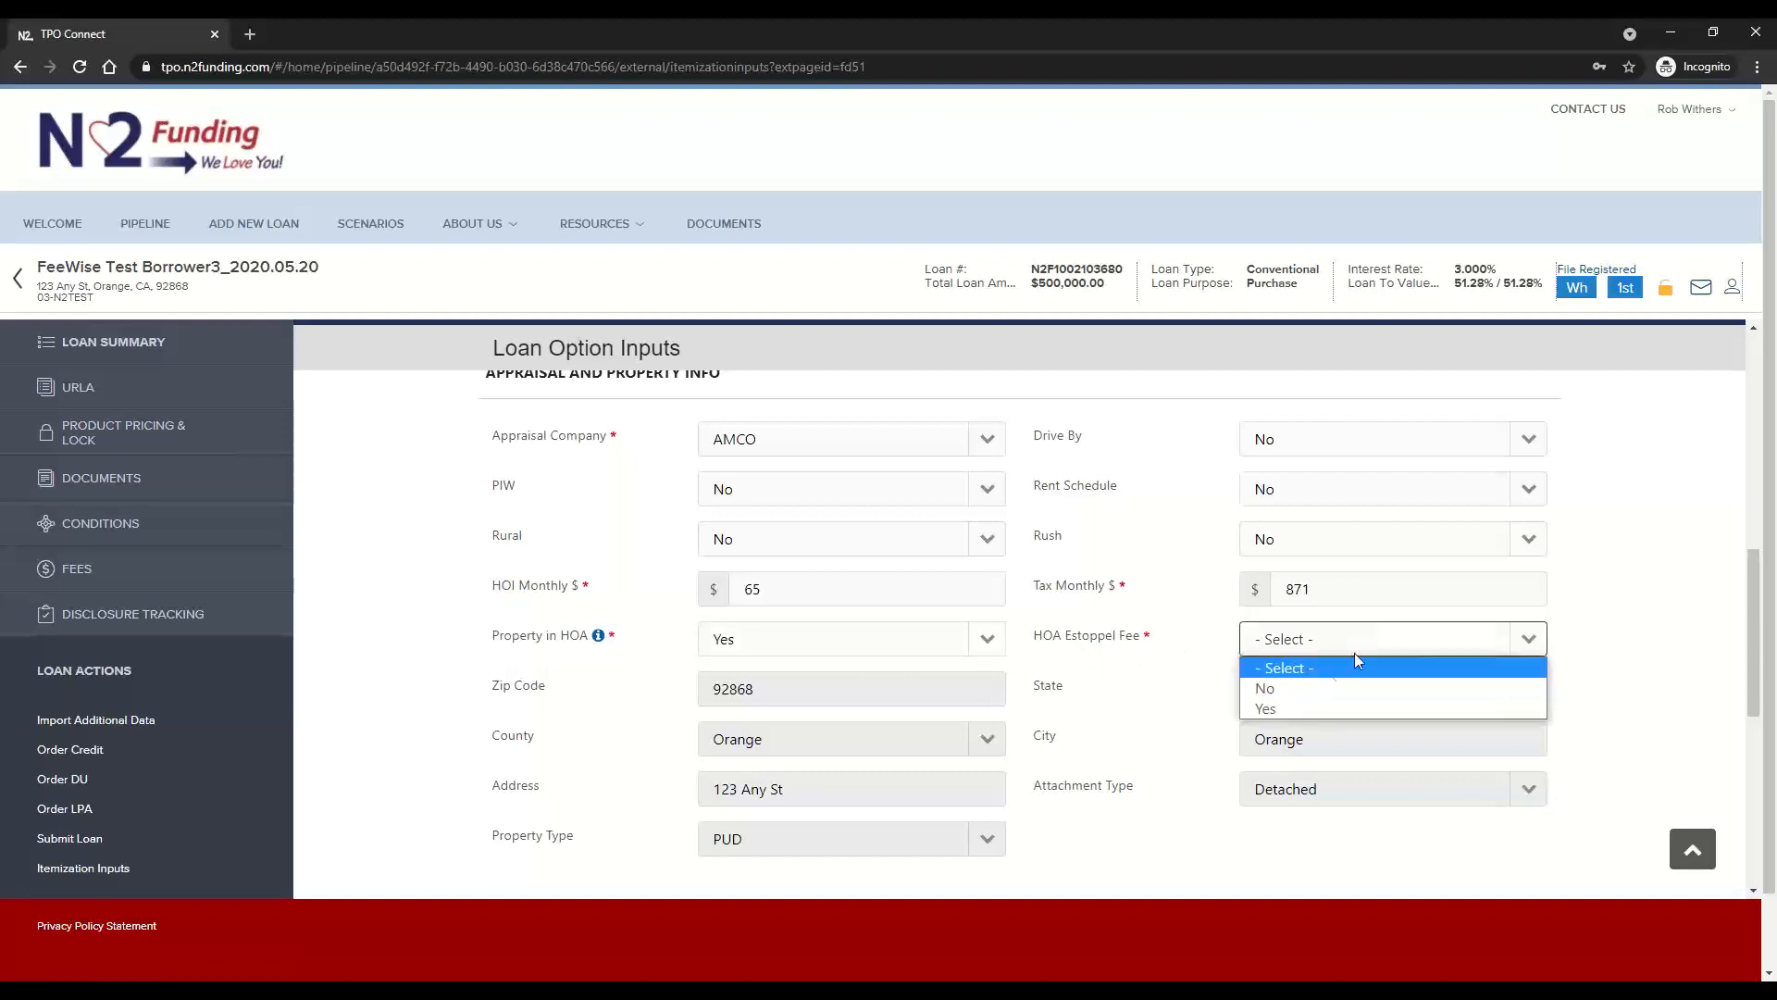
{"action": "left_click", "coordinate": [1286, 709]}
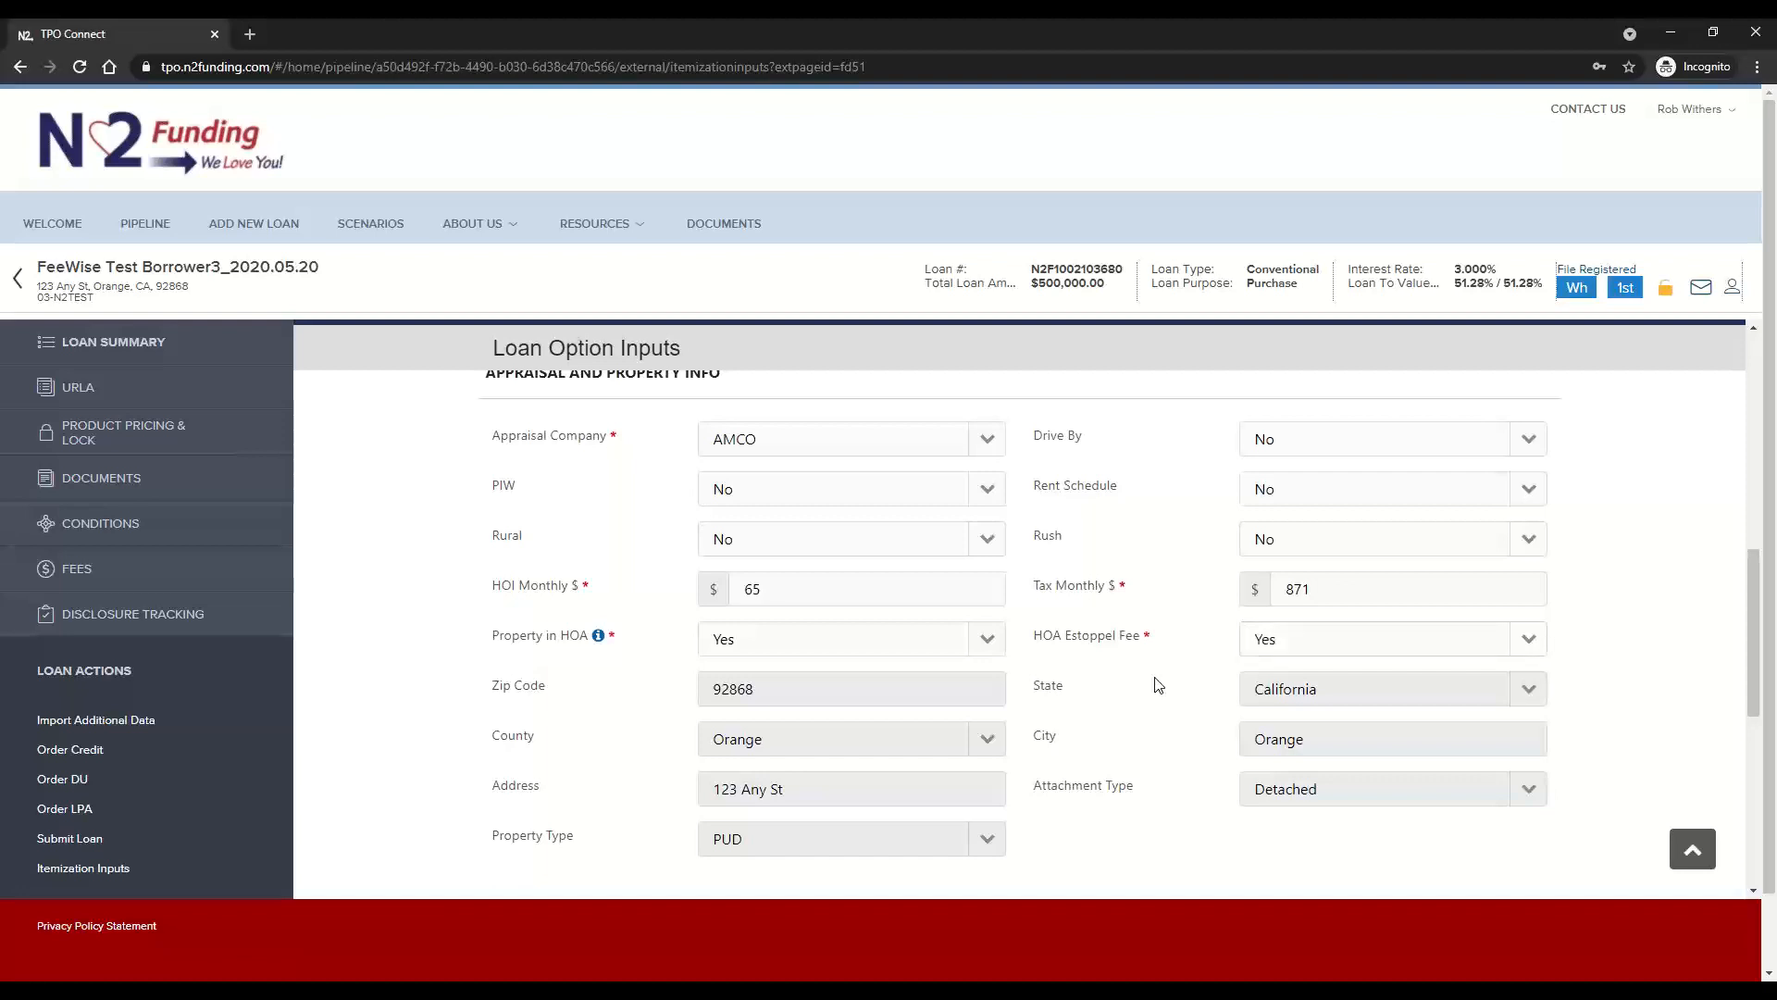
In the Loan Scenario section, set the Estimated Submission Date to 05/25/2021 and the Estimated Closing Date to 06/30/2021
{"action": "scroll", "coordinate": [1157, 685], "scroll_direction": "down", "scroll_amount": 5}
{"action": "scroll", "coordinate": [1159, 685], "scroll_direction": "down", "scroll_amount": 1}
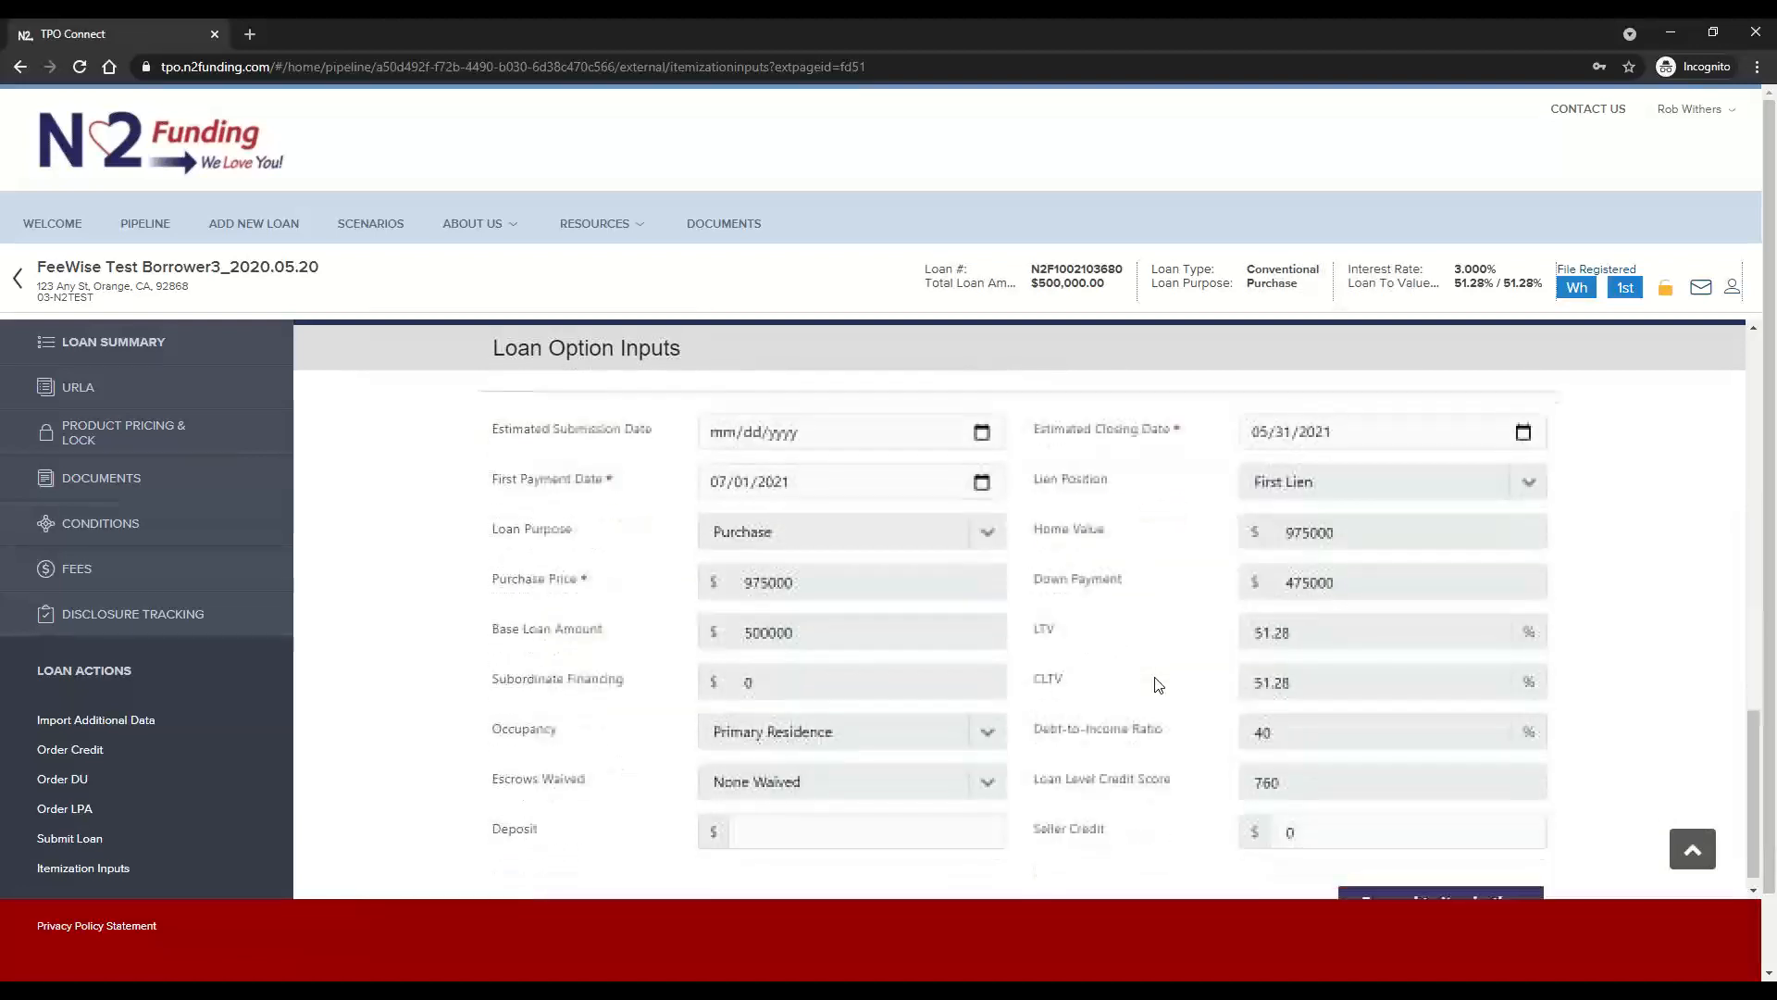
{"action": "scroll", "coordinate": [1159, 685], "scroll_direction": "up", "scroll_amount": 1}
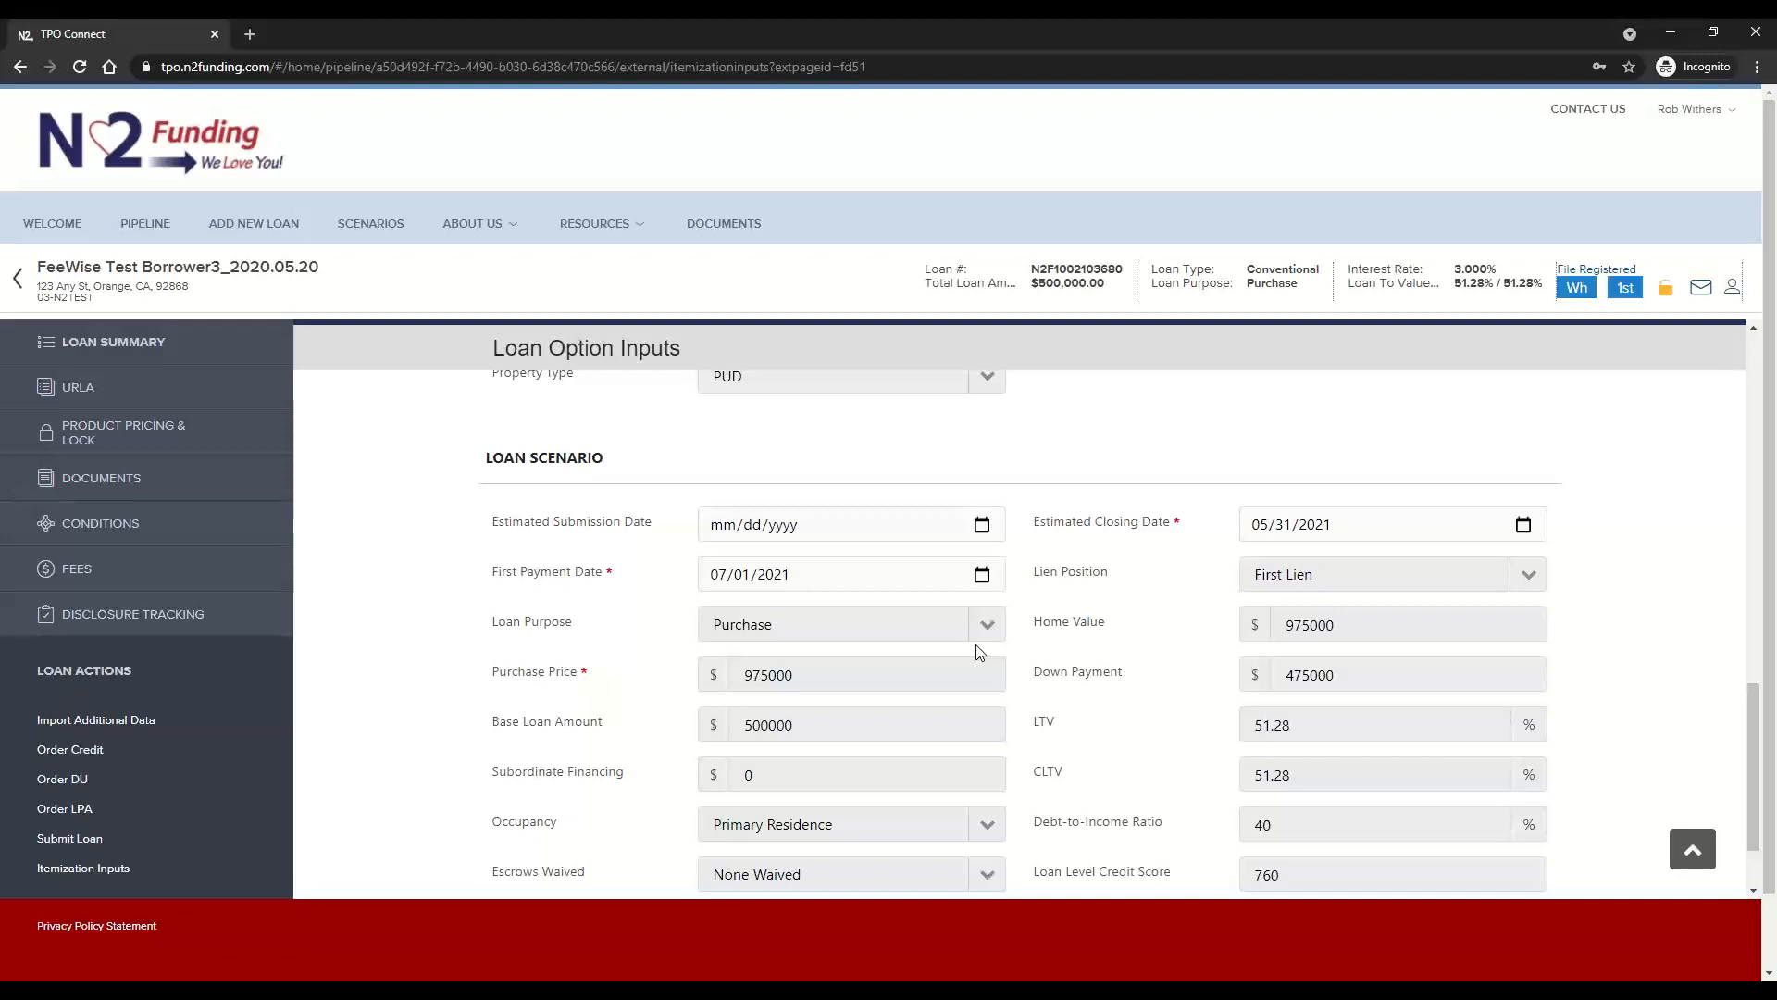
{"action": "left_click", "coordinate": [982, 524]}
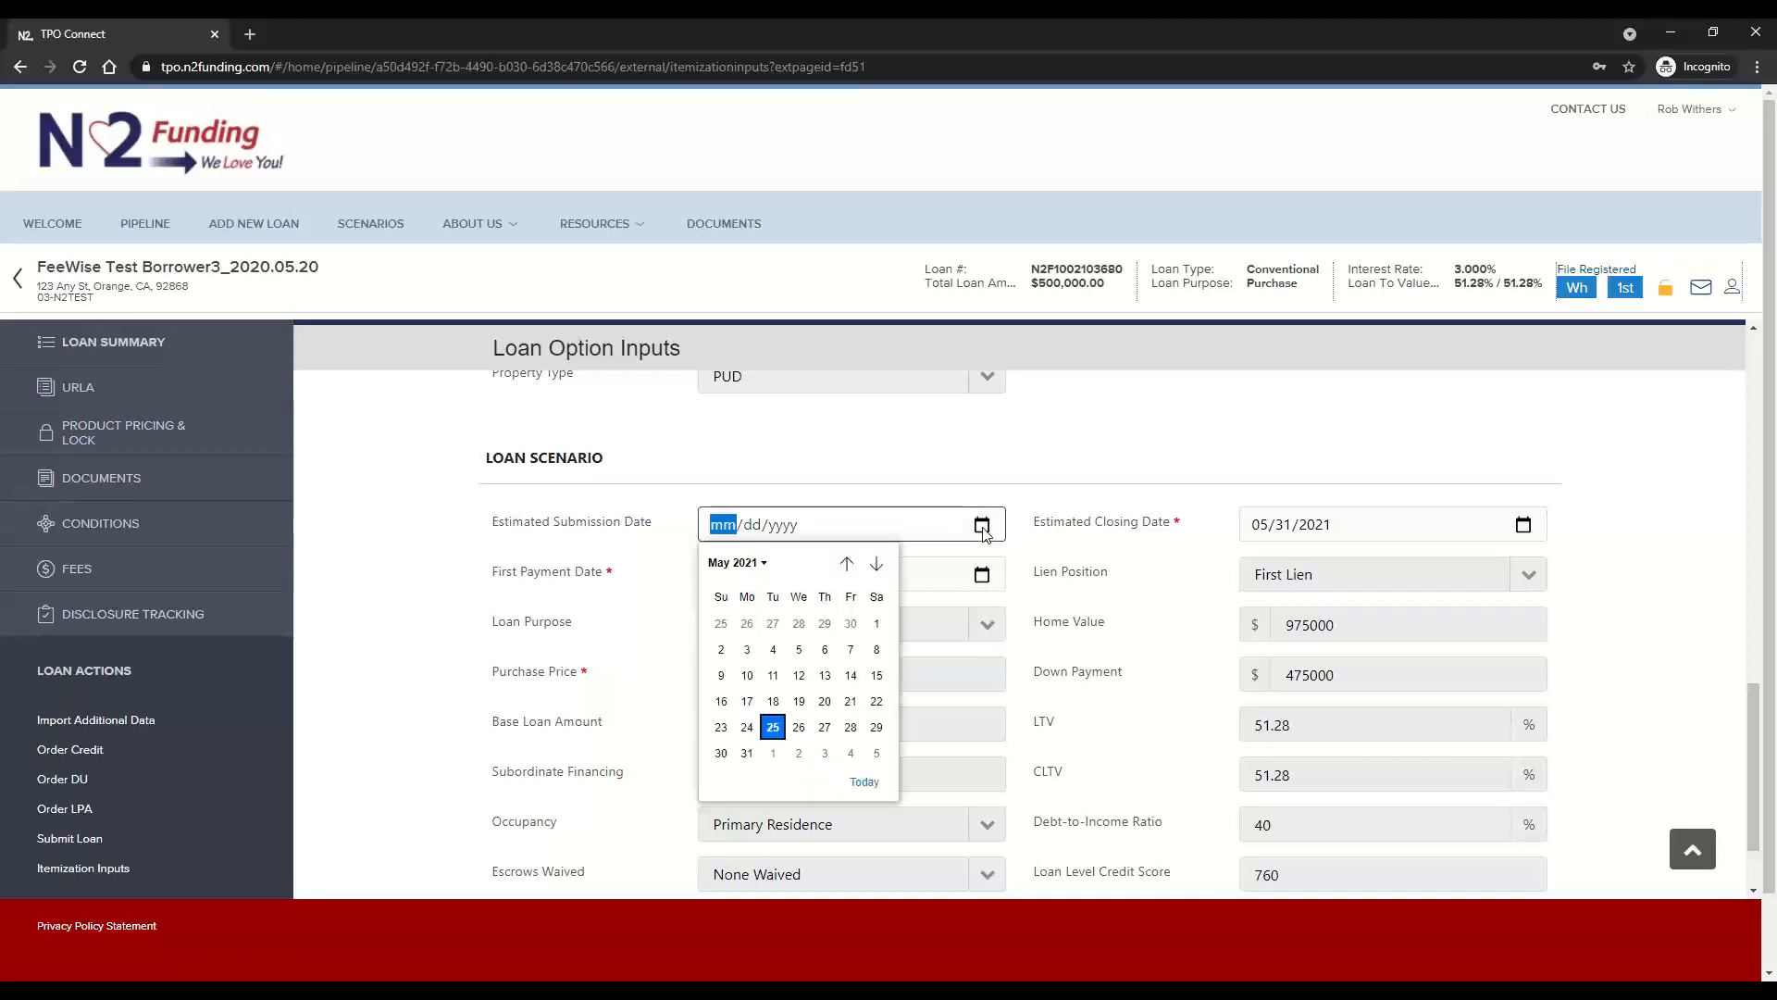
{"action": "left_click", "coordinate": [773, 728]}
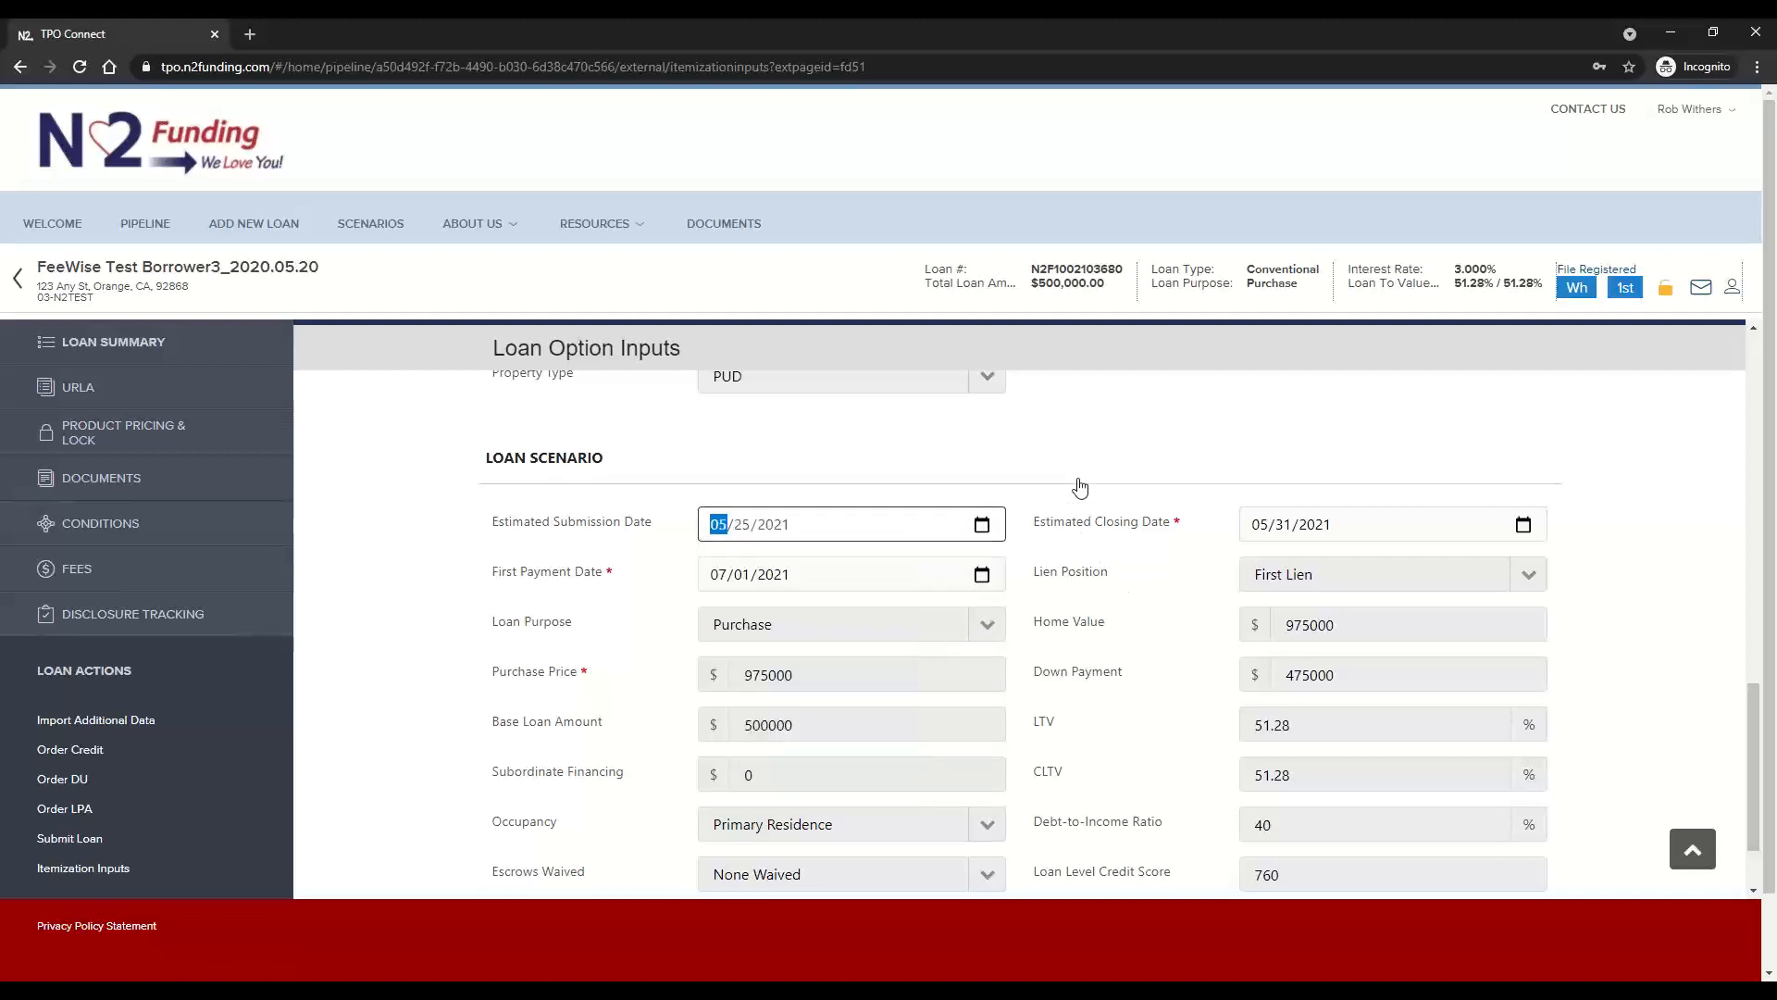
{"action": "left_click", "coordinate": [1523, 524]}
{"action": "left_click", "coordinate": [1418, 564]}
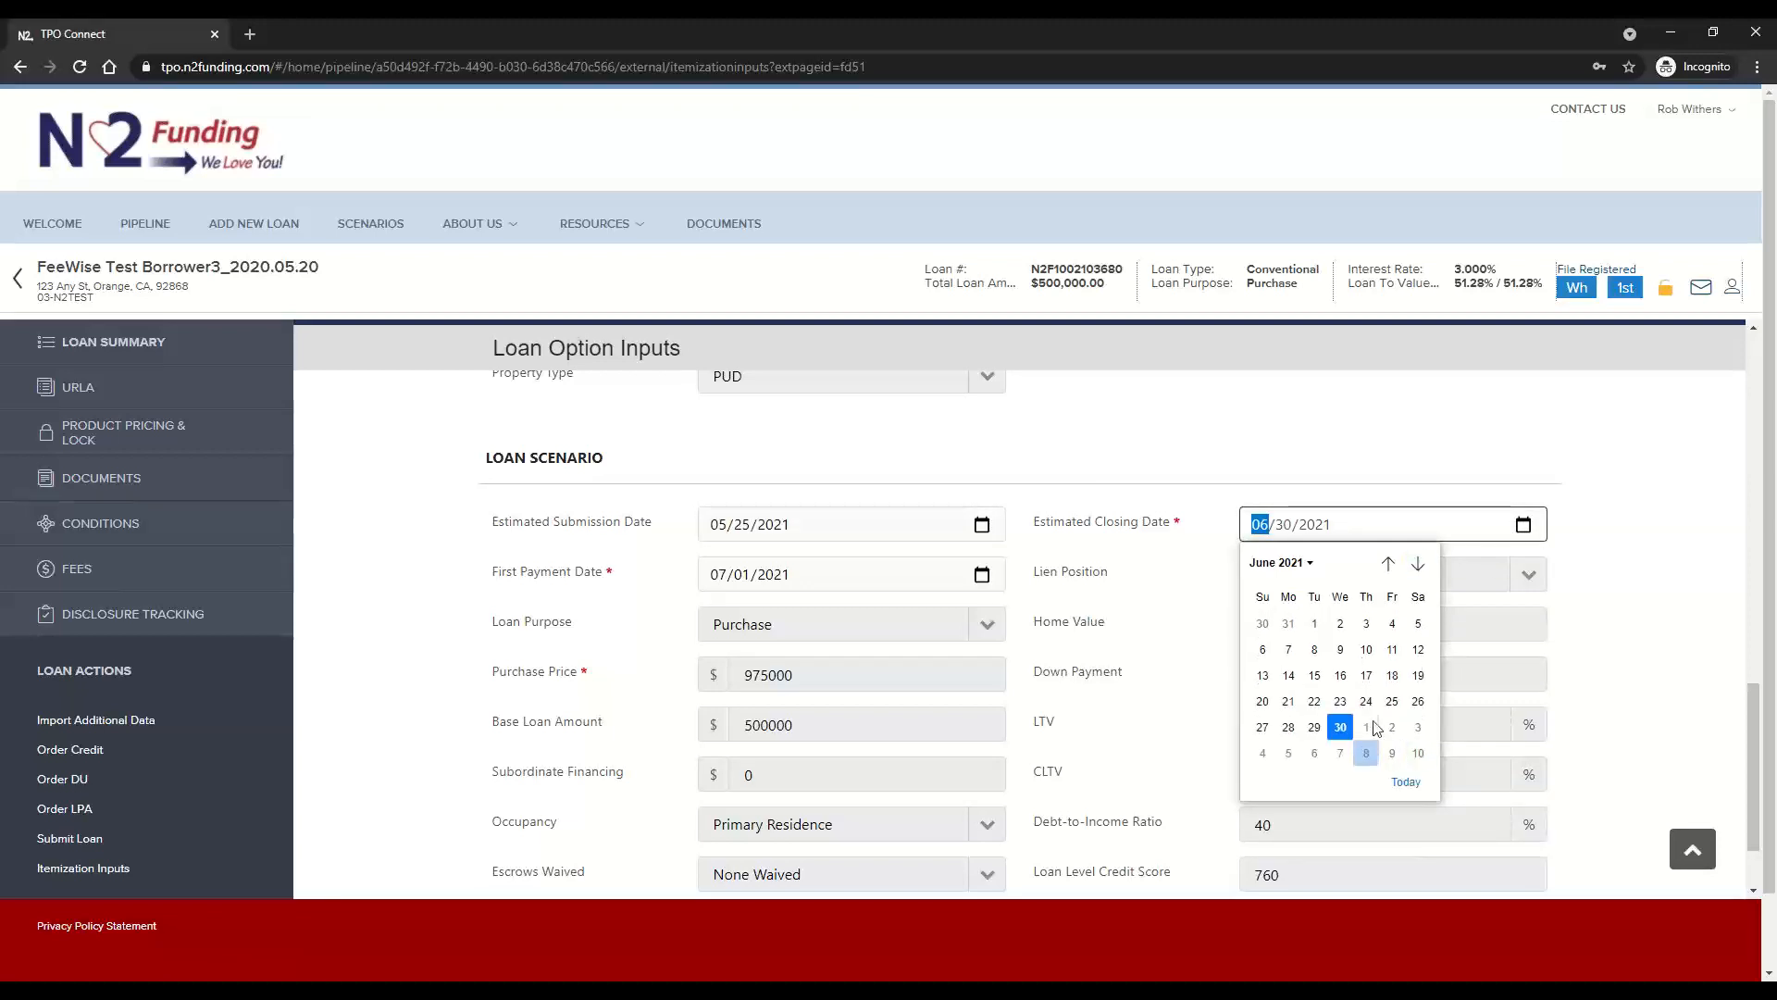
{"action": "left_click", "coordinate": [1340, 726]}
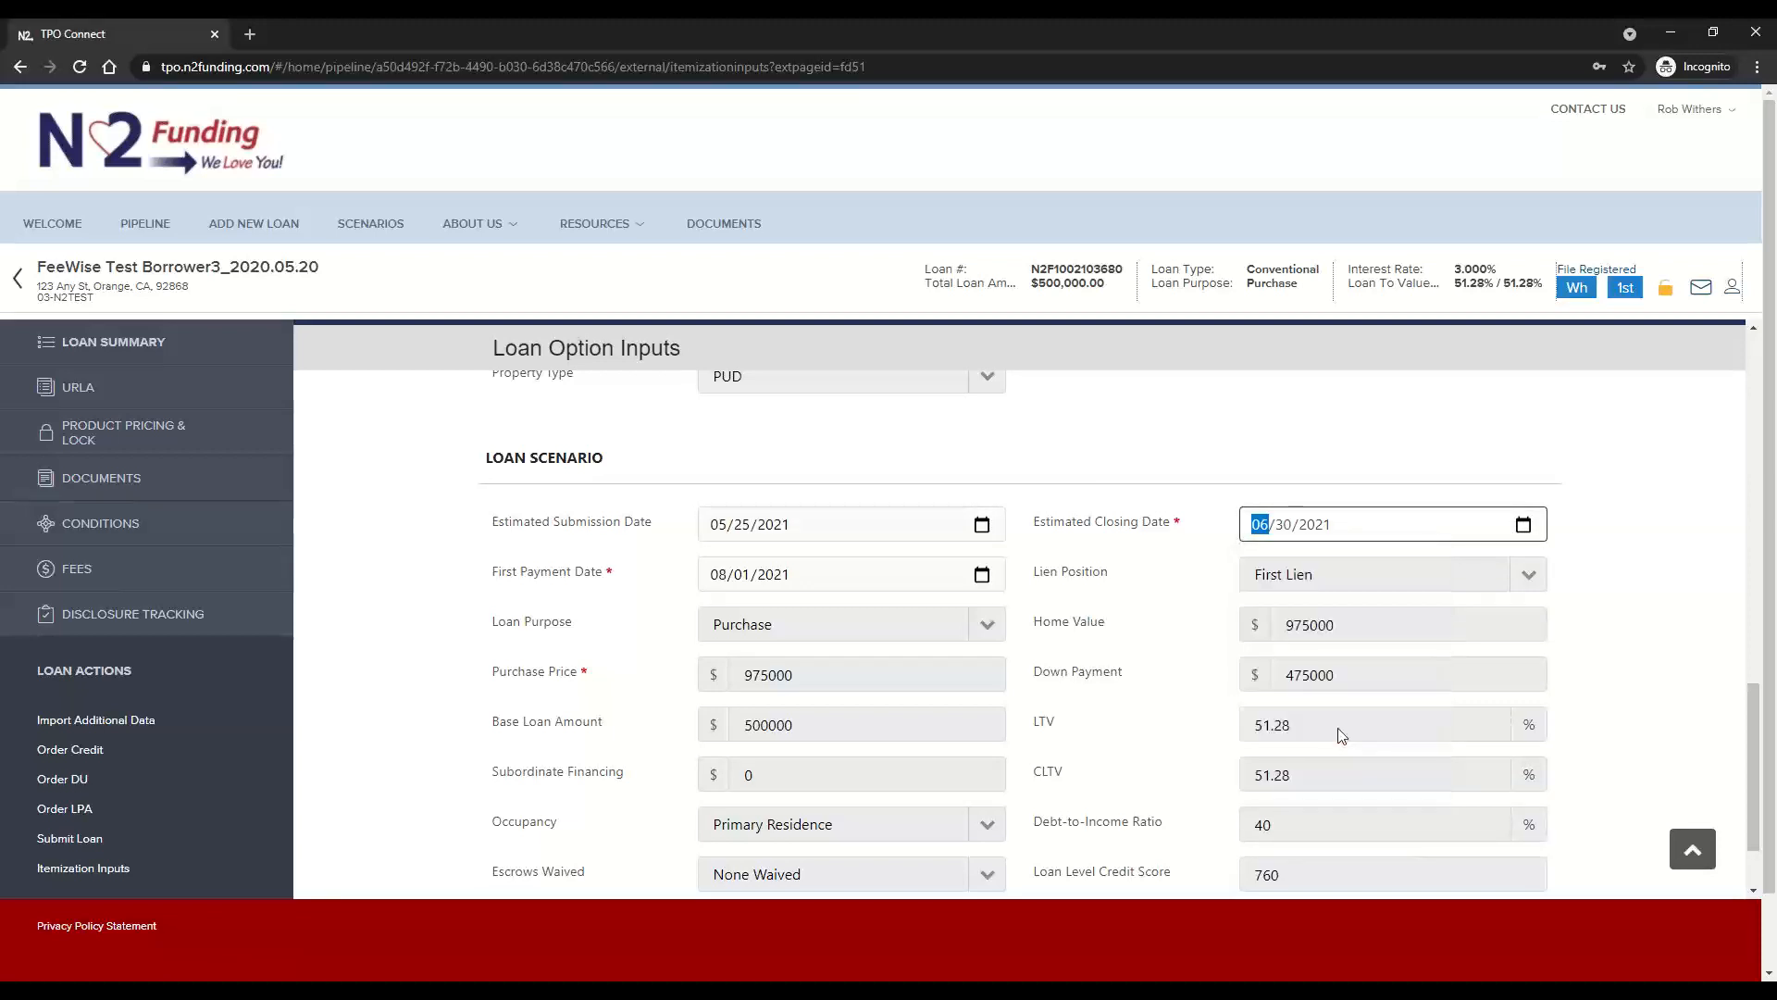
{"action": "left_click", "coordinate": [1319, 476]}
Leave the deposit empty and proceed from the Loan Option Inputs to the fee itemization
{"action": "scroll", "coordinate": [1353, 500], "scroll_direction": "down", "scroll_amount": 2}
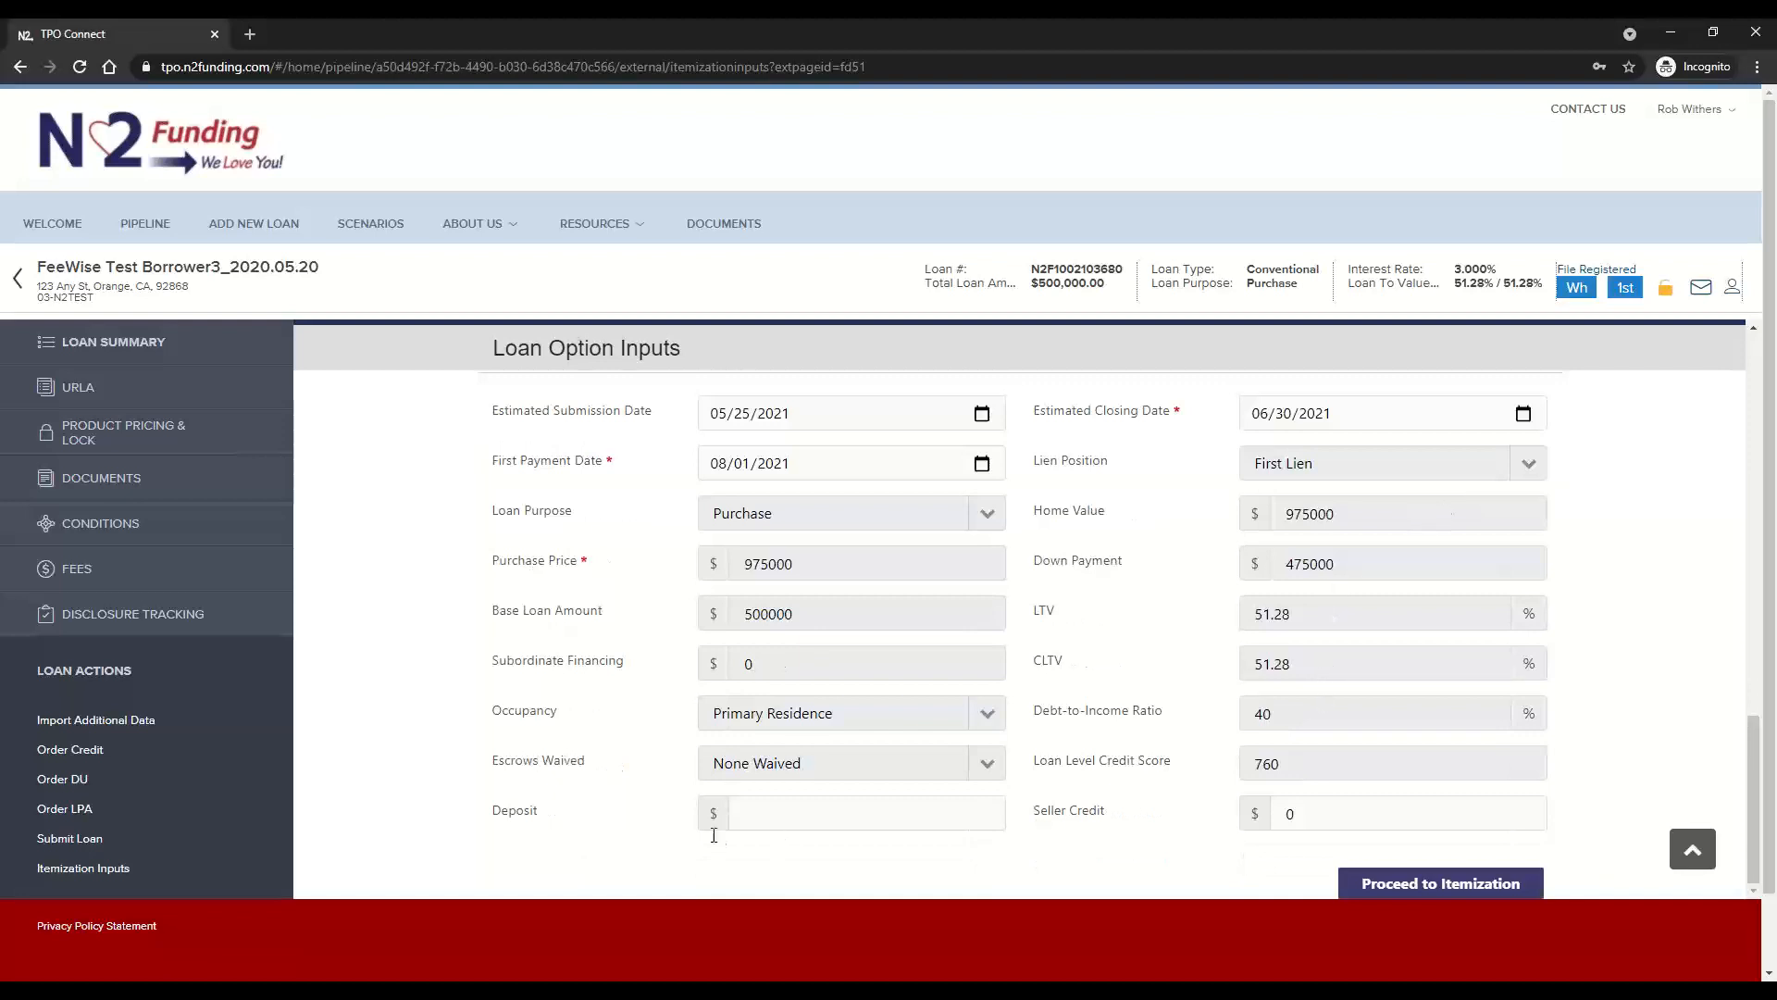
{"action": "left_click", "coordinate": [764, 824]}
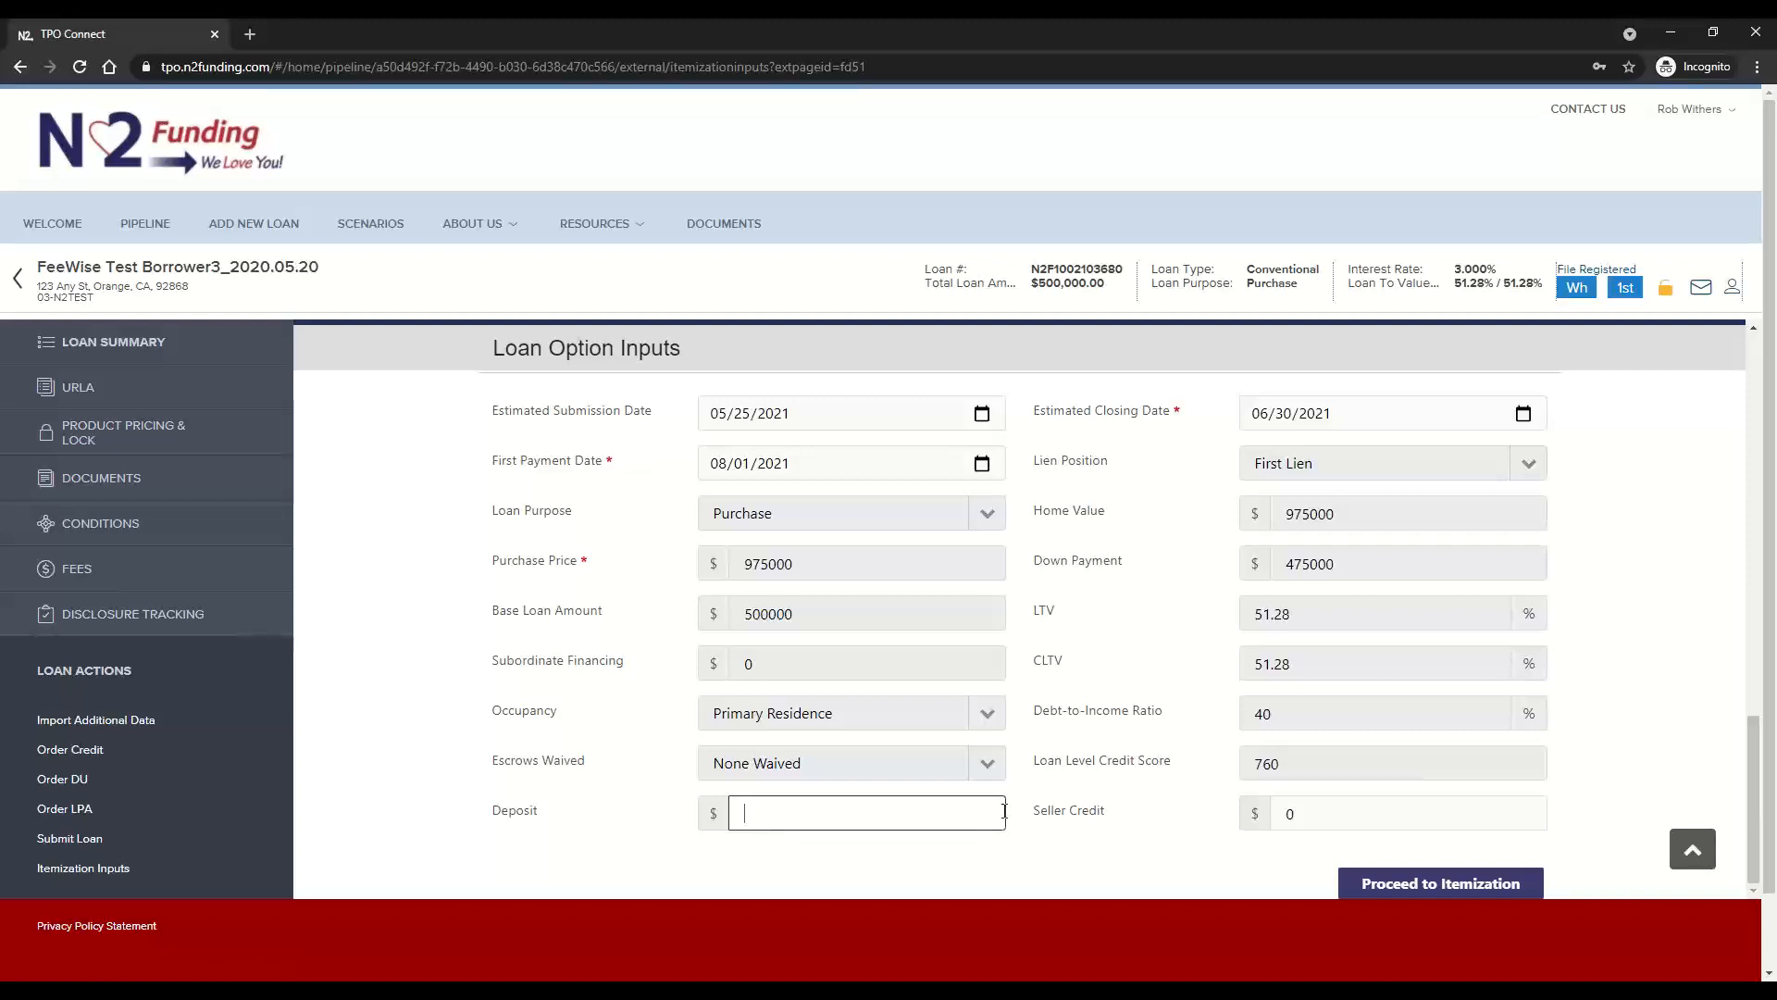
{"action": "left_click", "coordinate": [1692, 852]}
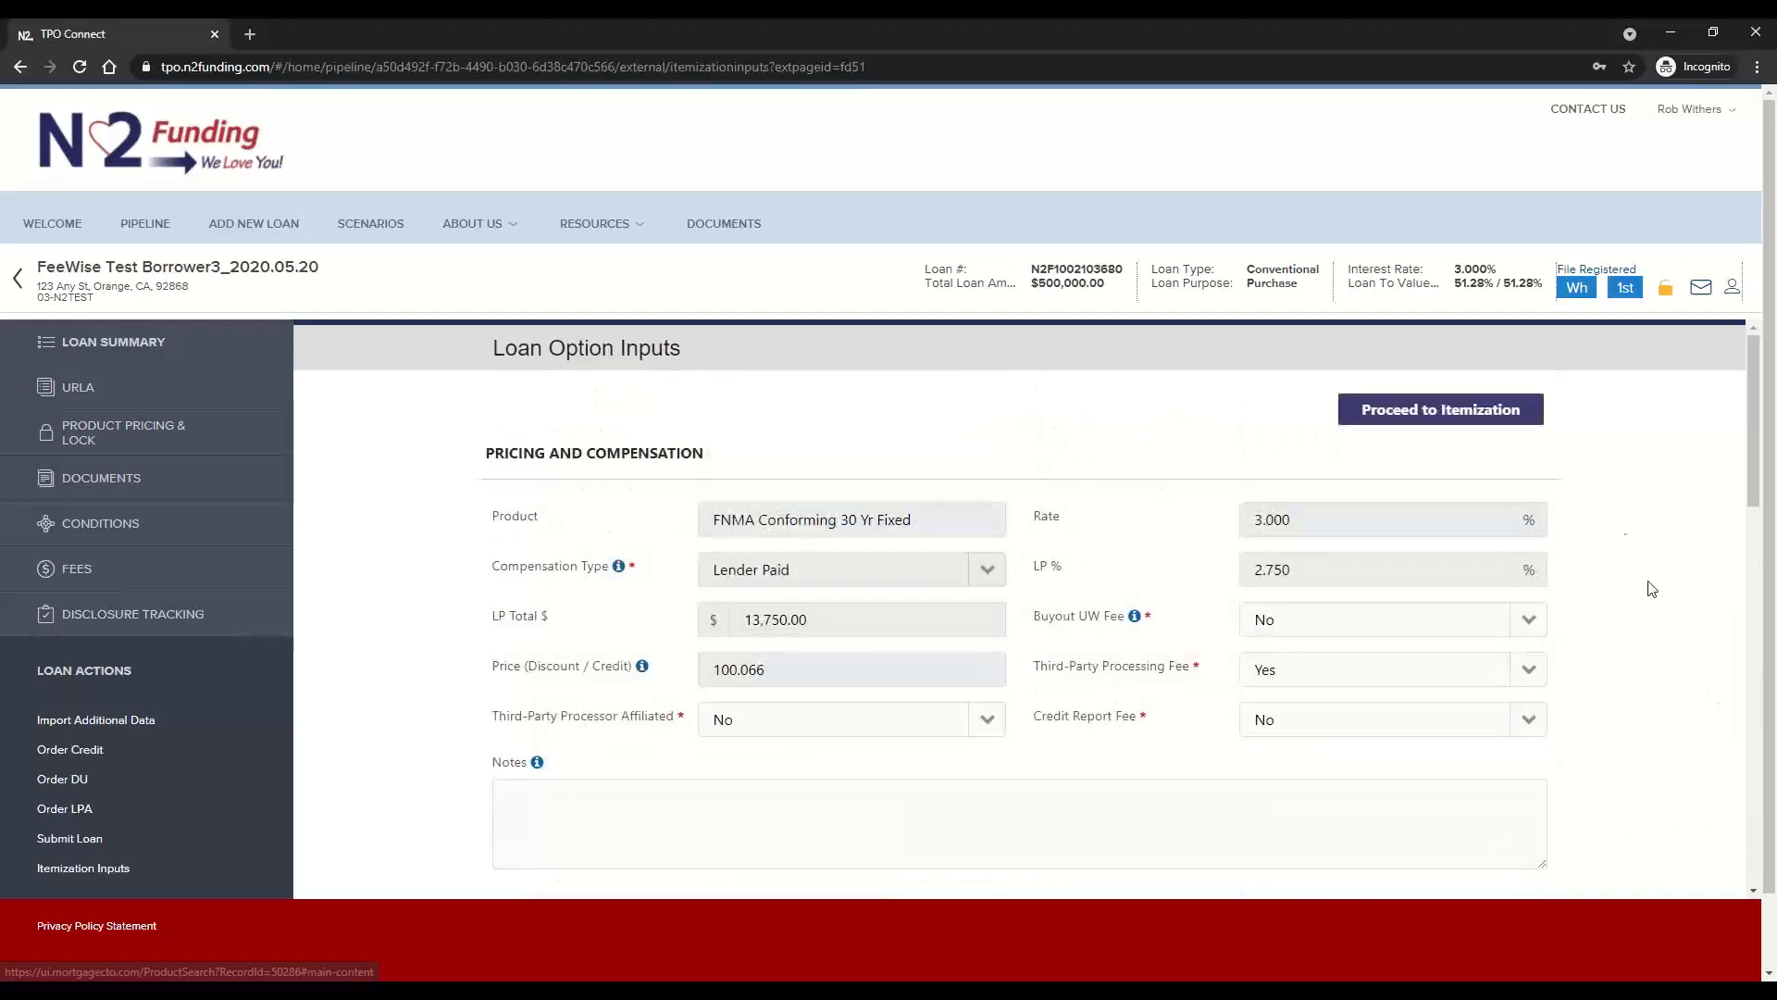
{"action": "left_click", "coordinate": [1413, 418]}
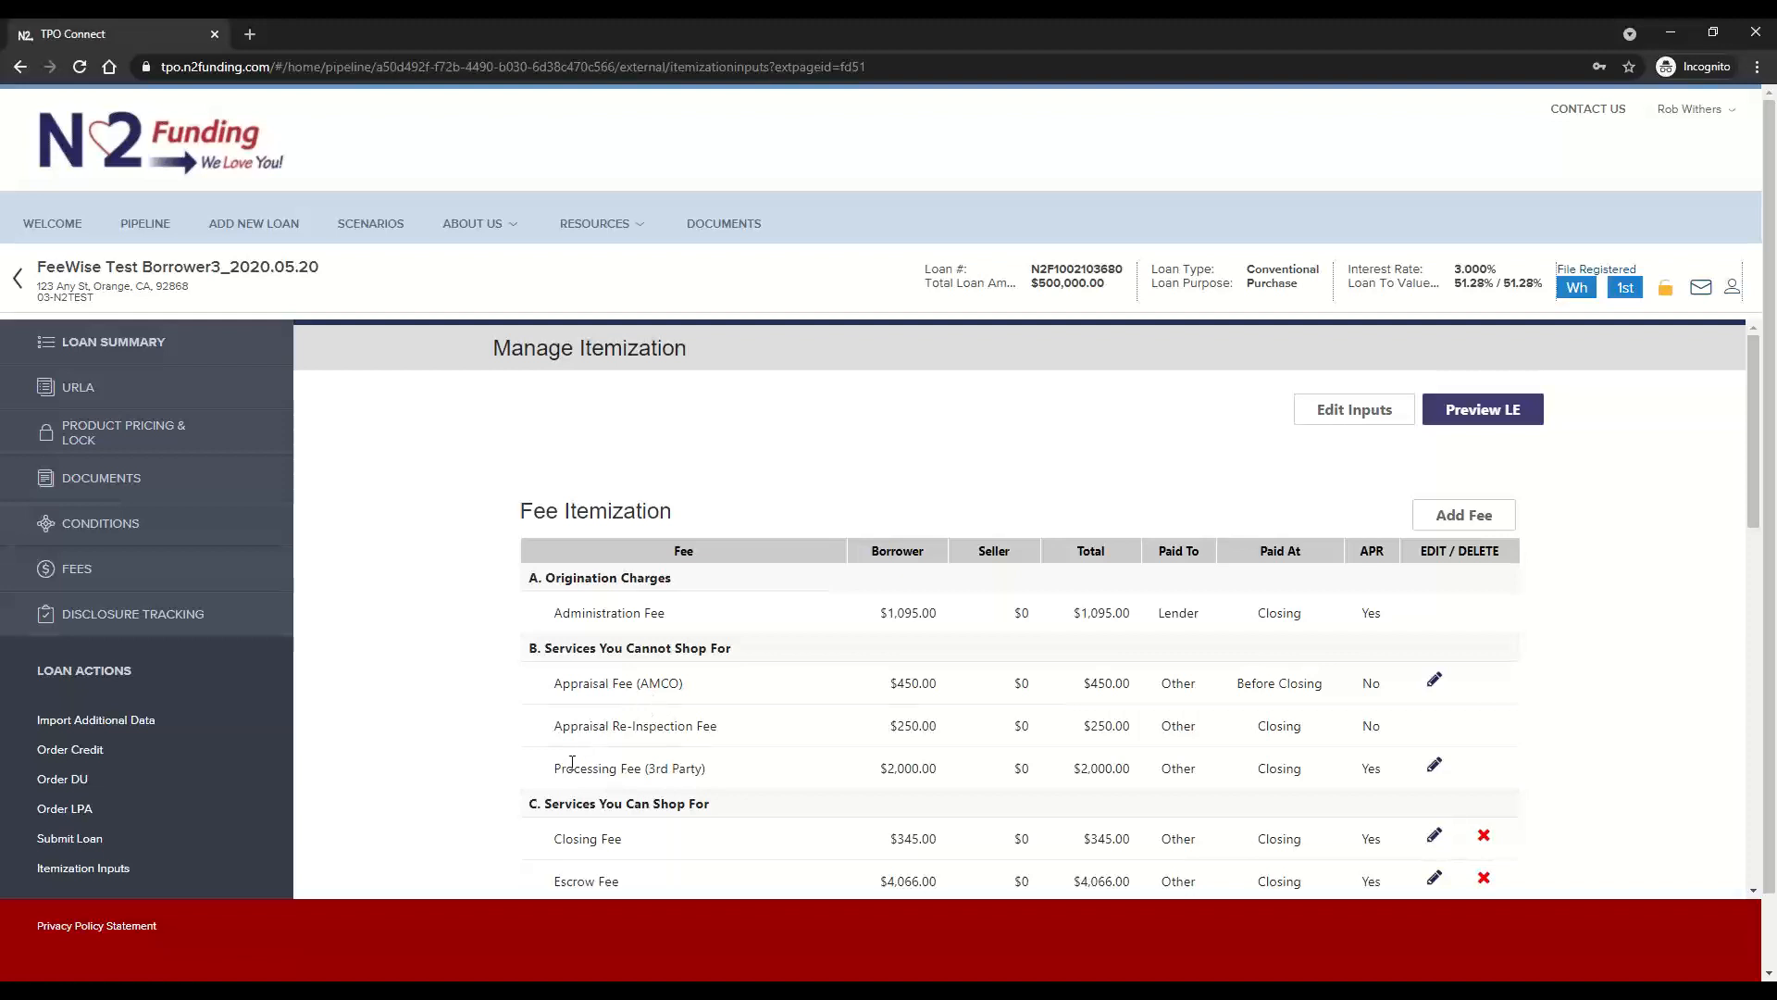
Review the itemized fees in every section, including the third-party processing fee, and the title and MI provider details
{"action": "left_click_drag", "start_coordinate": [569, 777], "coordinate": [696, 771]}
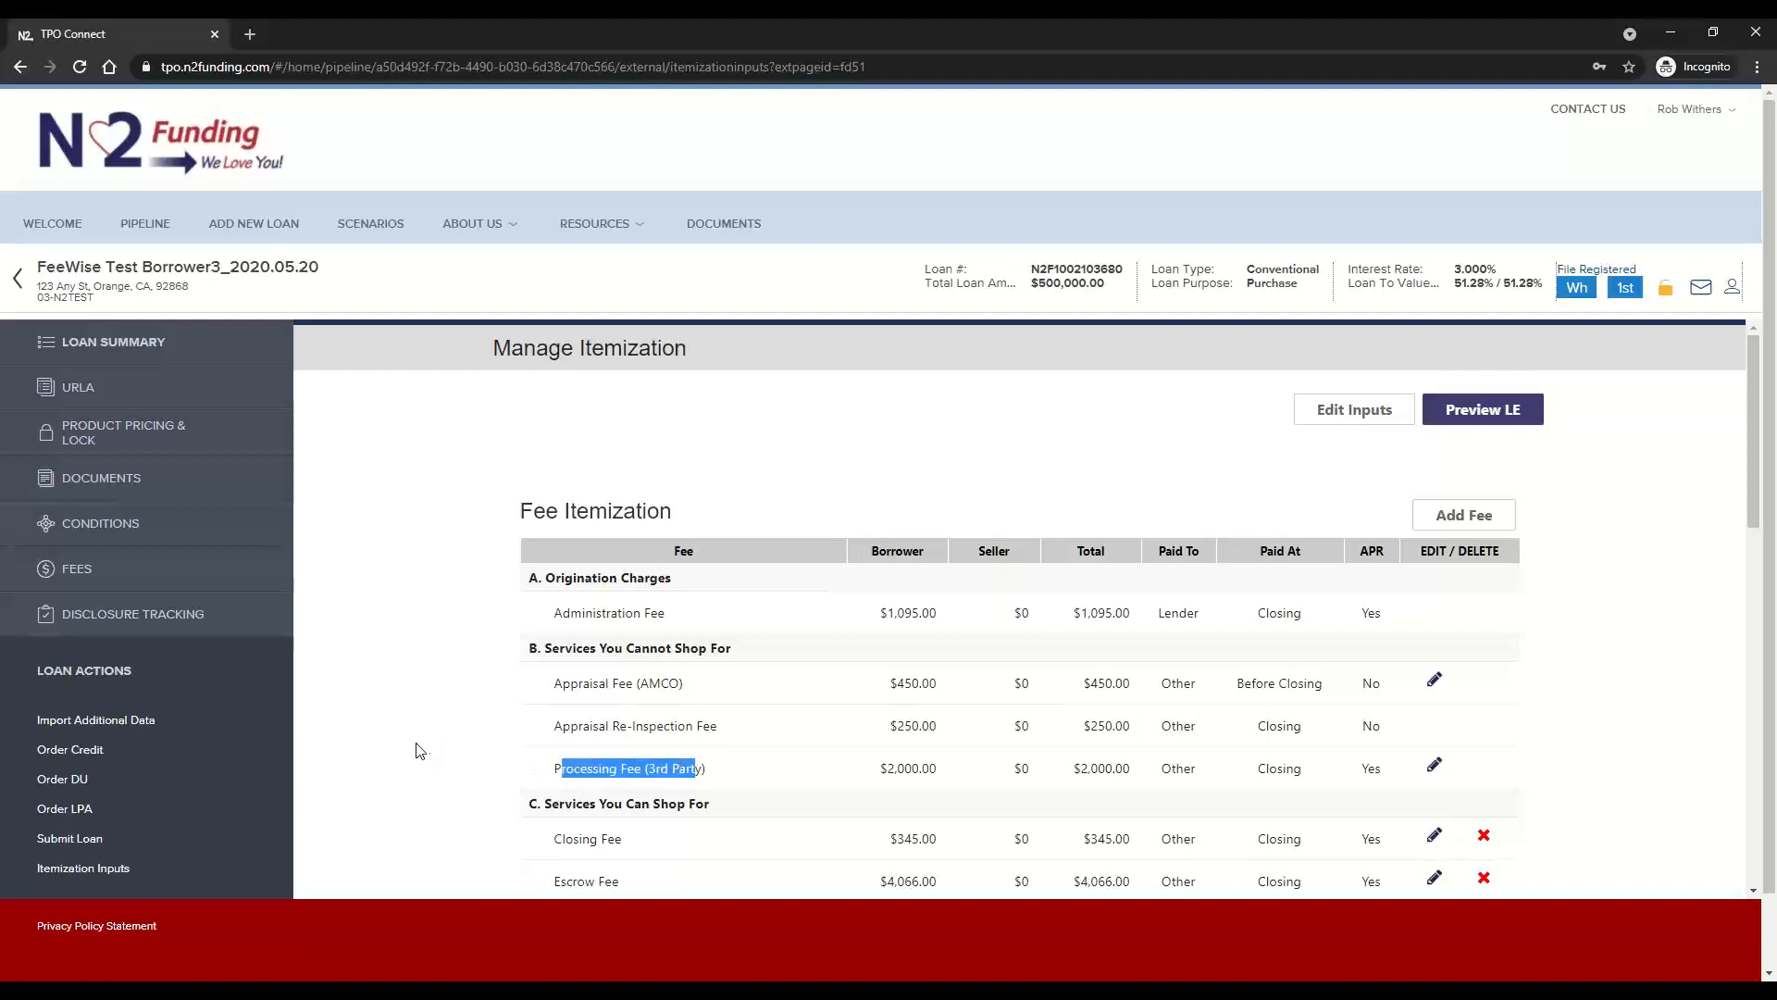
{"action": "scroll", "coordinate": [419, 750], "scroll_direction": "down", "scroll_amount": 4}
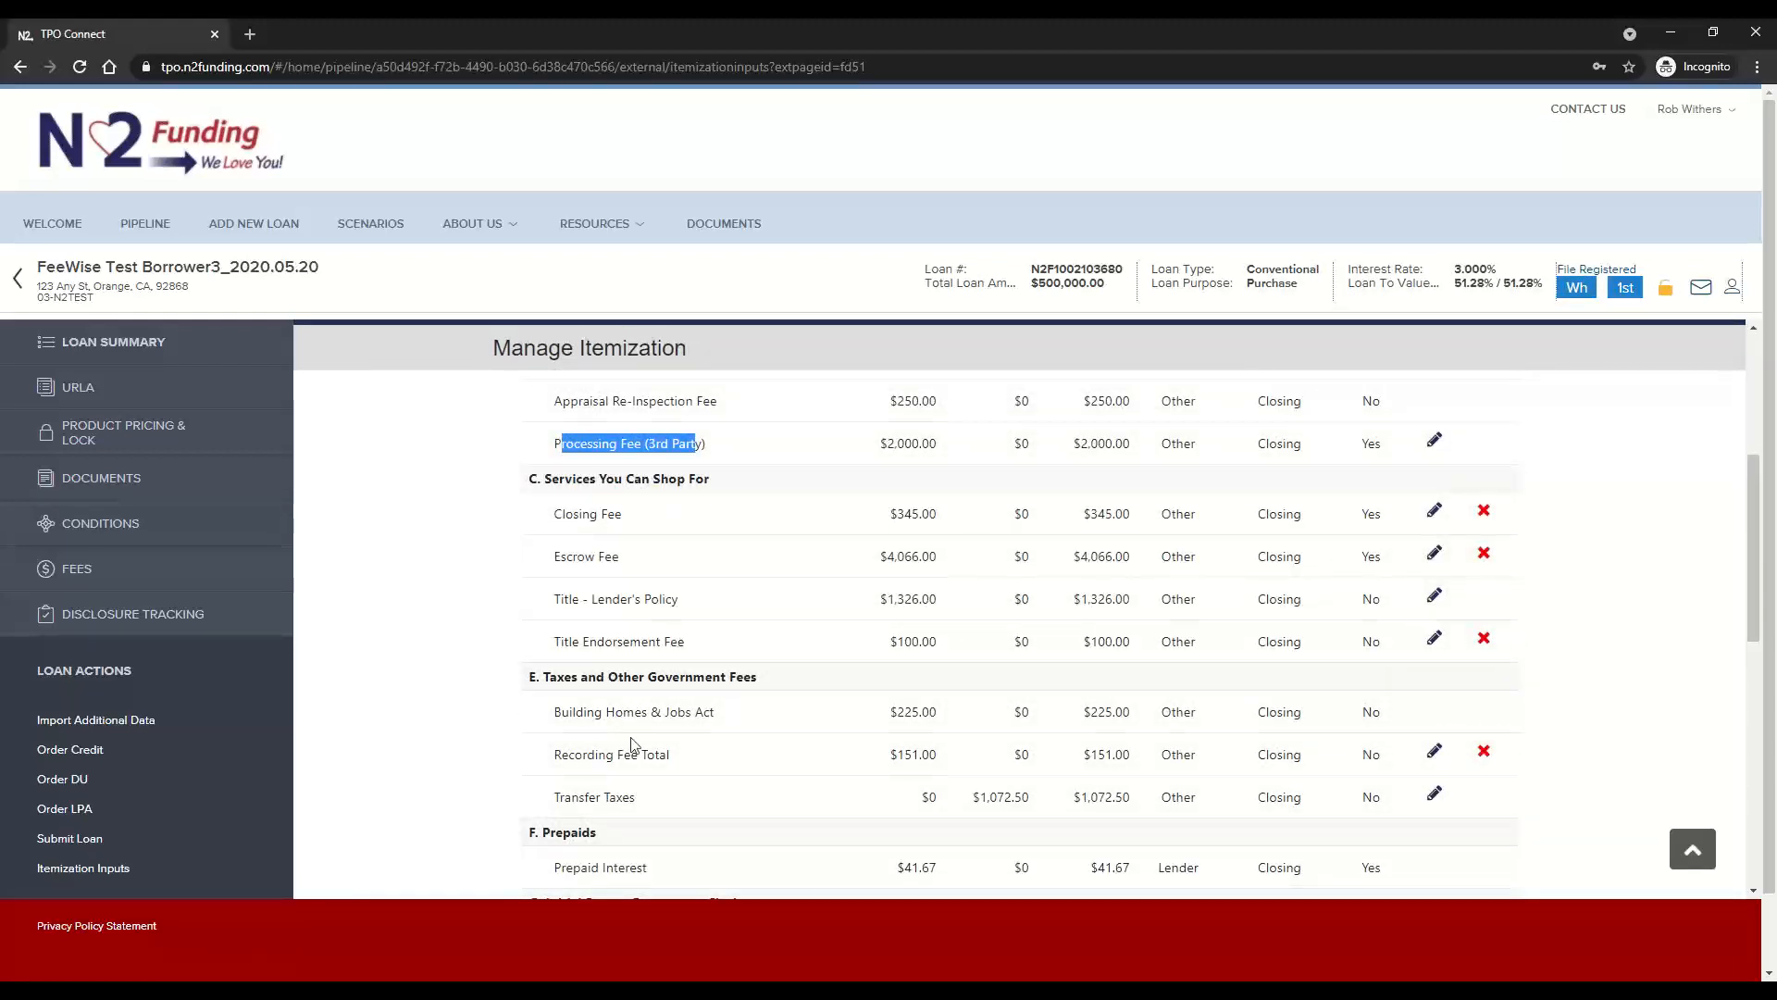
{"action": "scroll", "coordinate": [659, 784], "scroll_direction": "down", "scroll_amount": 2}
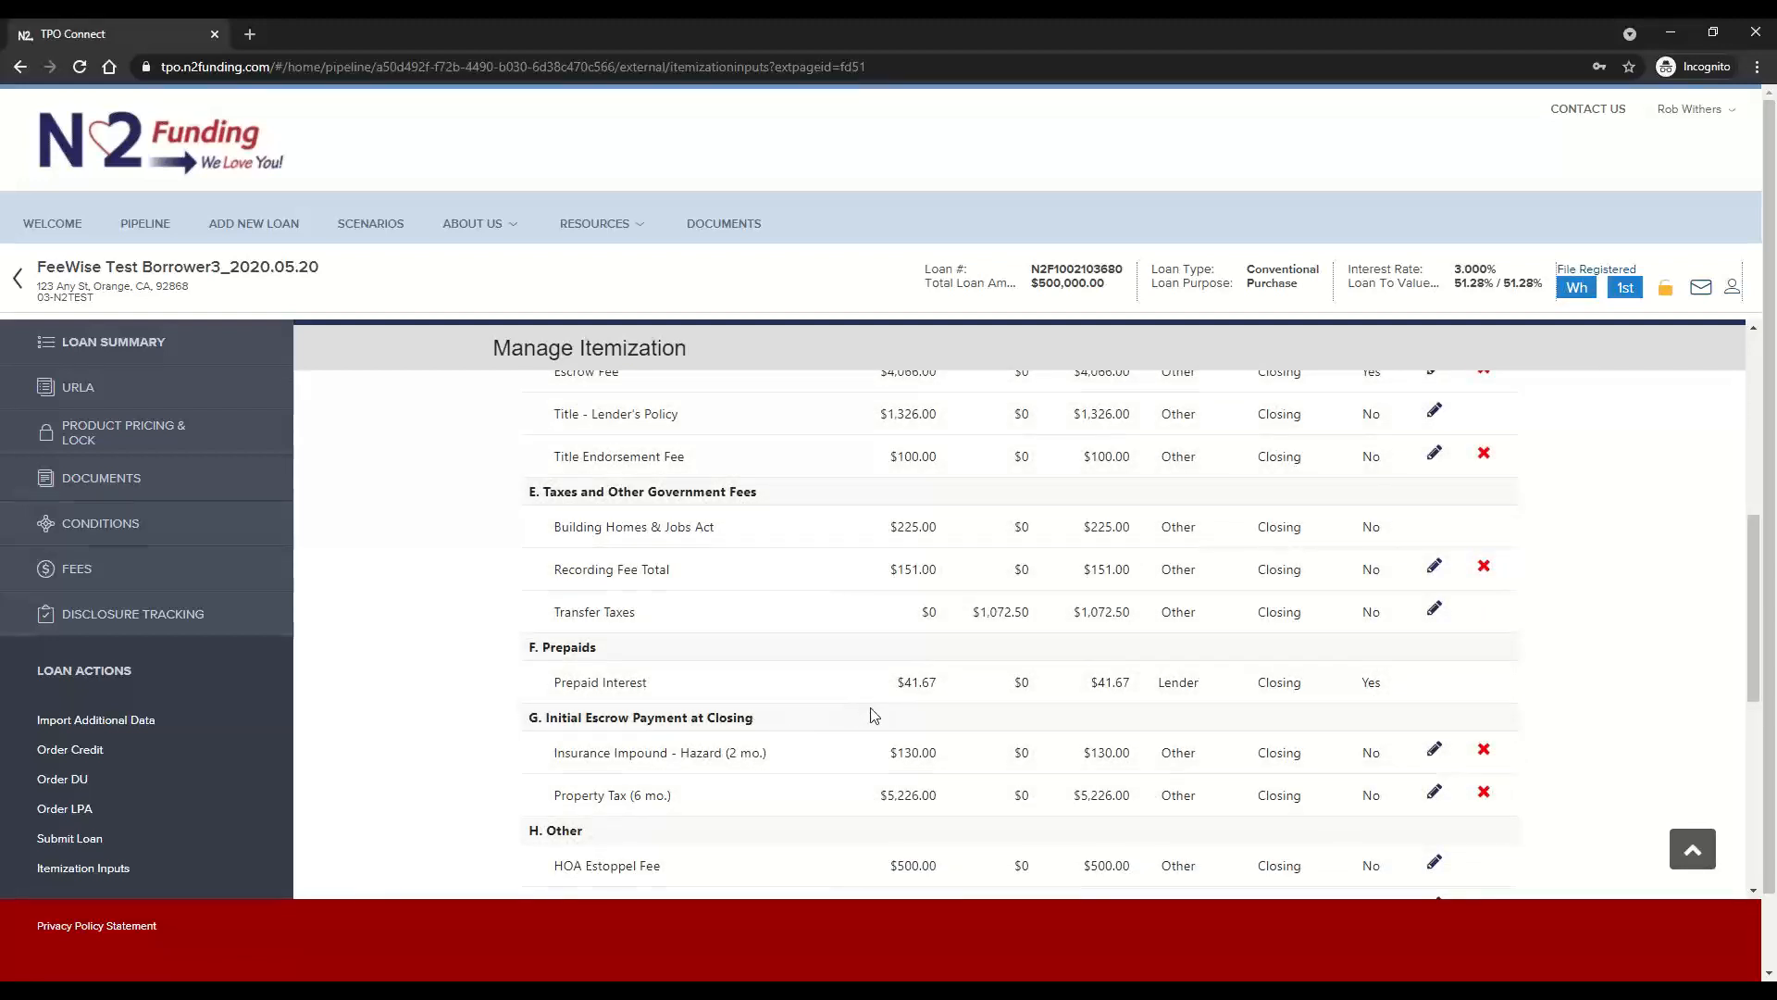
{"action": "scroll", "coordinate": [761, 734], "scroll_direction": "down", "scroll_amount": 1}
{"action": "scroll", "coordinate": [759, 734], "scroll_direction": "down", "scroll_amount": 1}
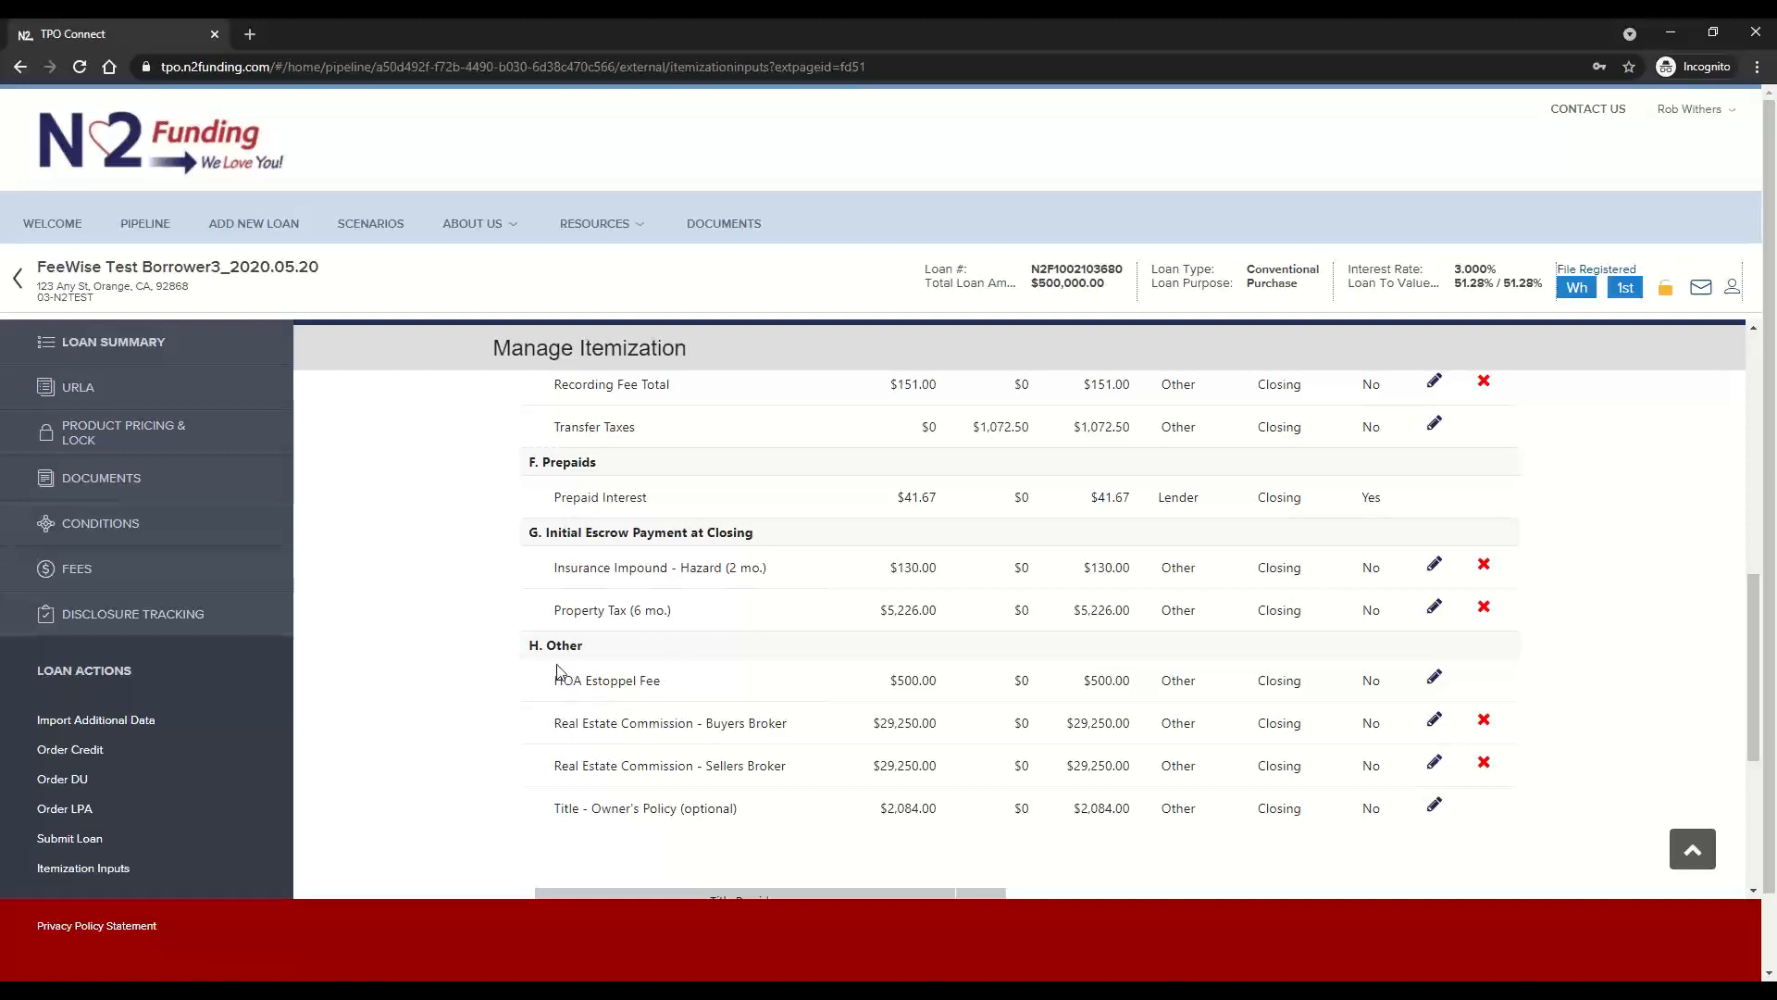
{"action": "scroll", "coordinate": [620, 800], "scroll_direction": "down", "scroll_amount": 2}
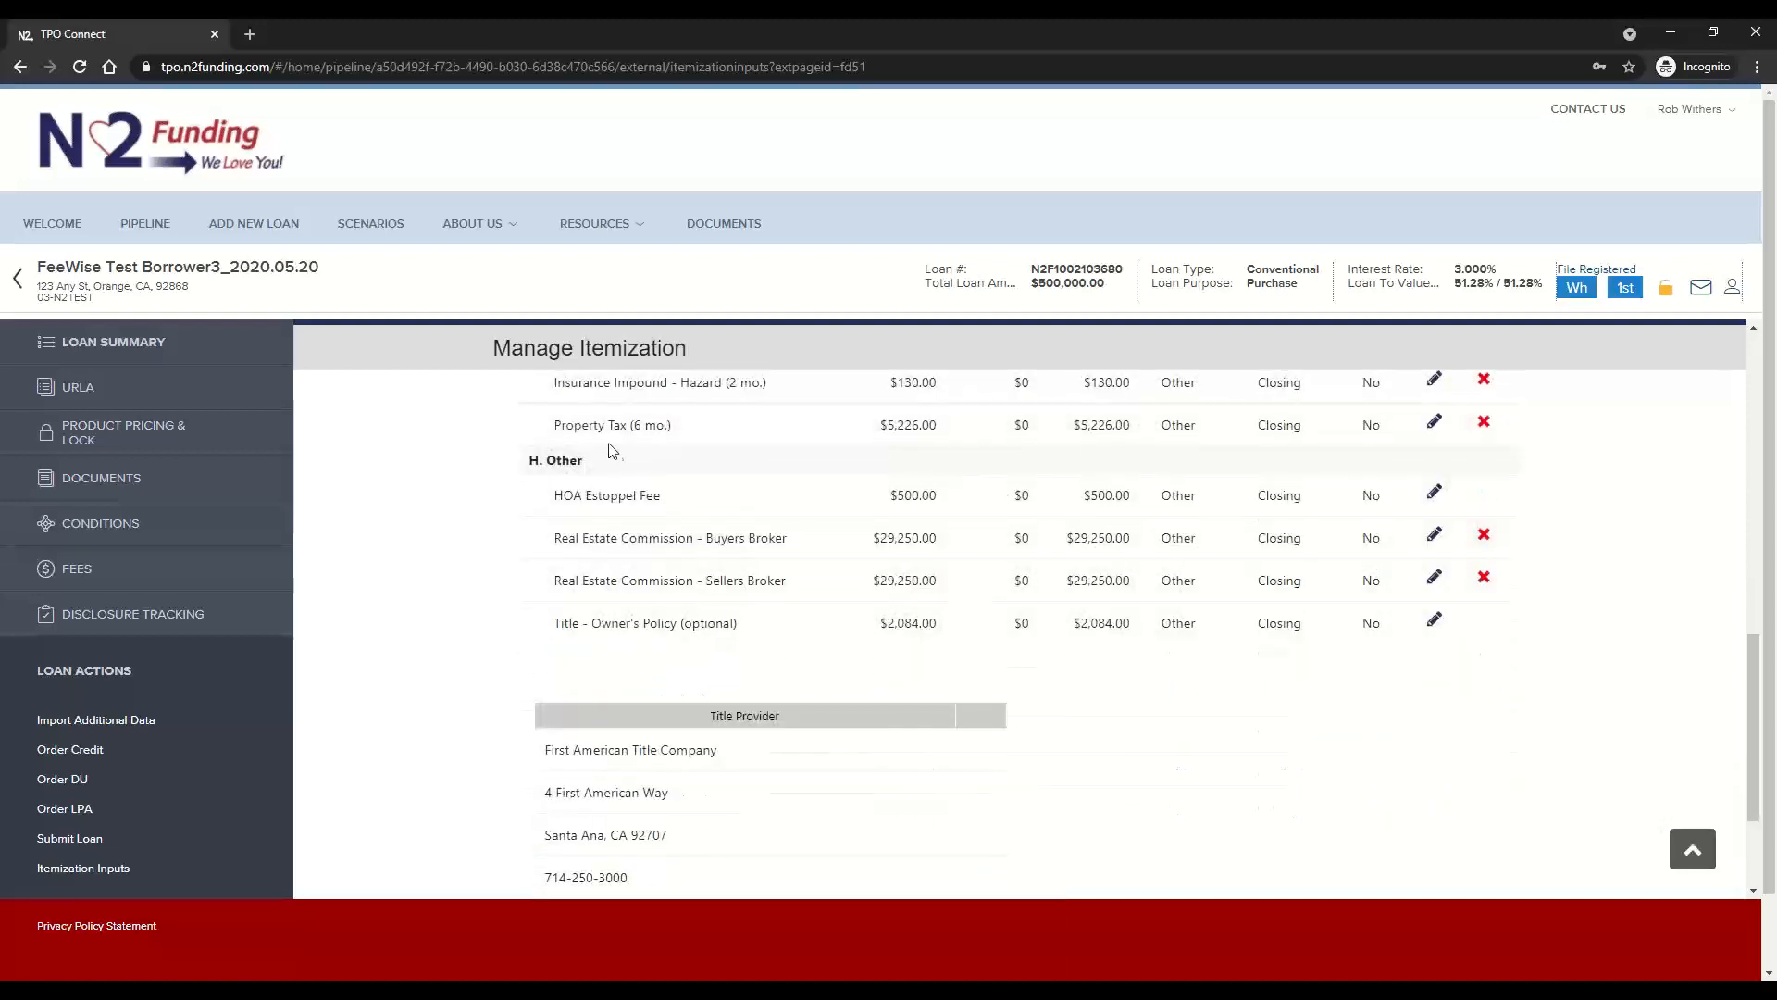
{"action": "scroll", "coordinate": [623, 580], "scroll_direction": "down", "scroll_amount": 1}
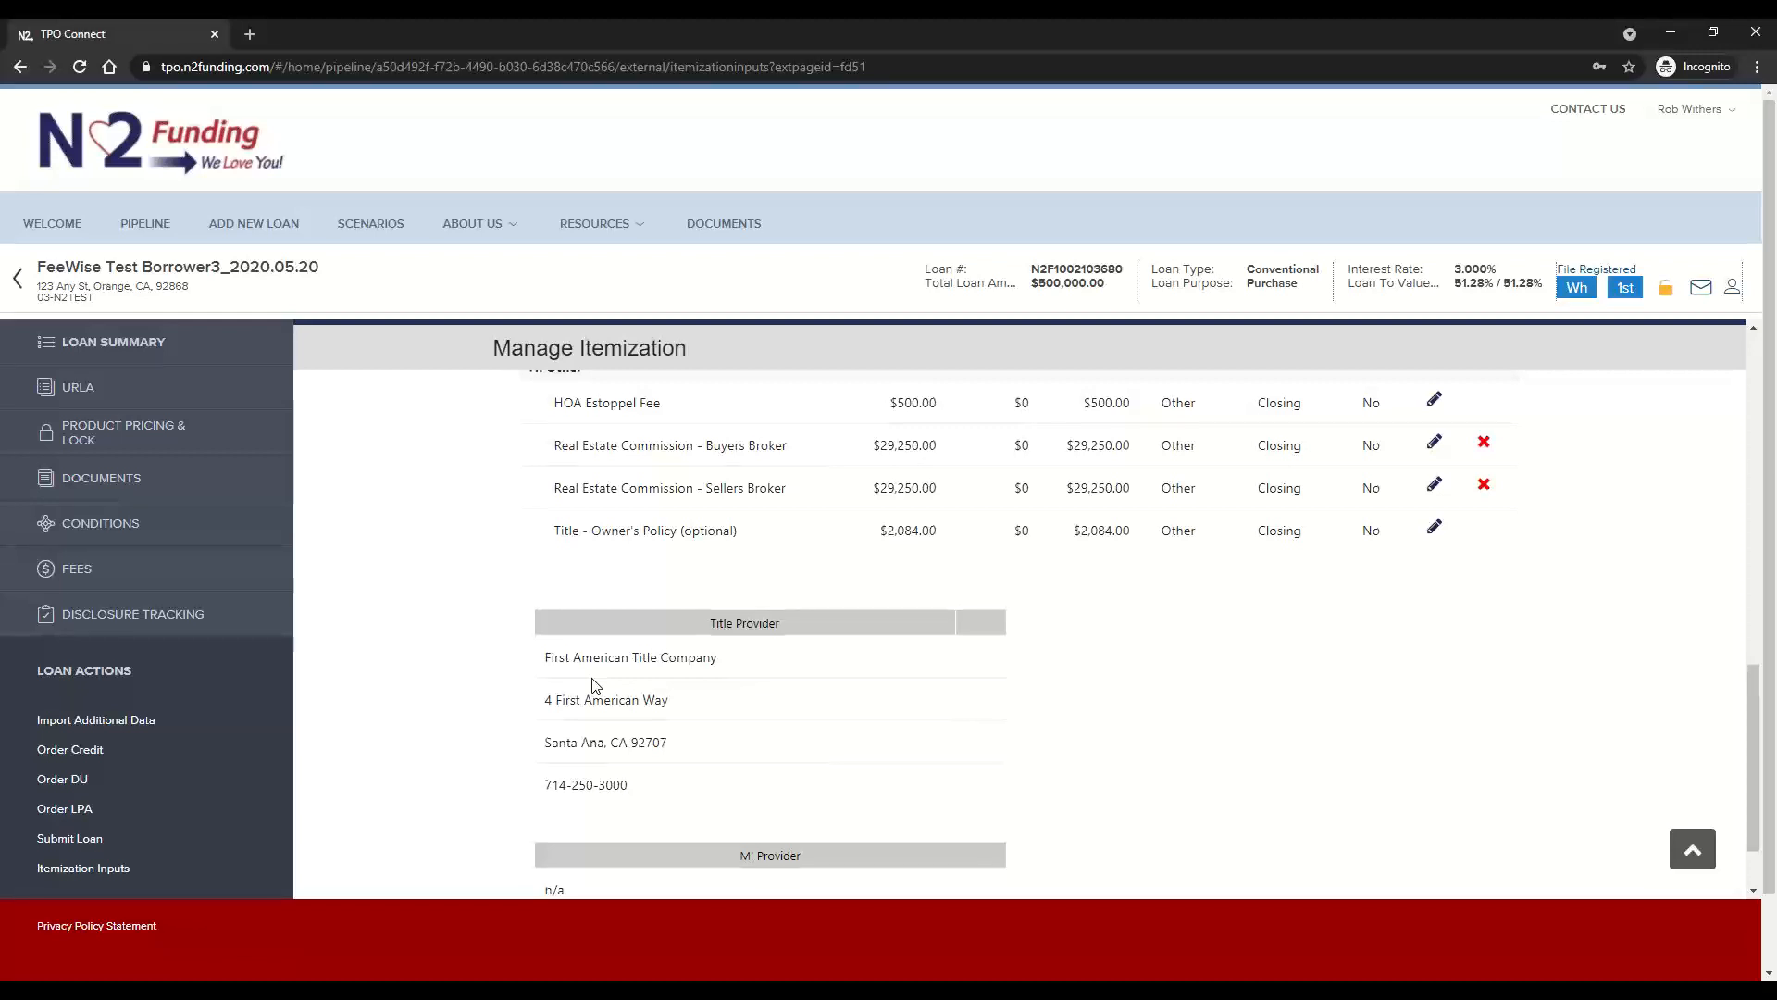
{"action": "scroll", "coordinate": [595, 685], "scroll_direction": "down", "scroll_amount": 1}
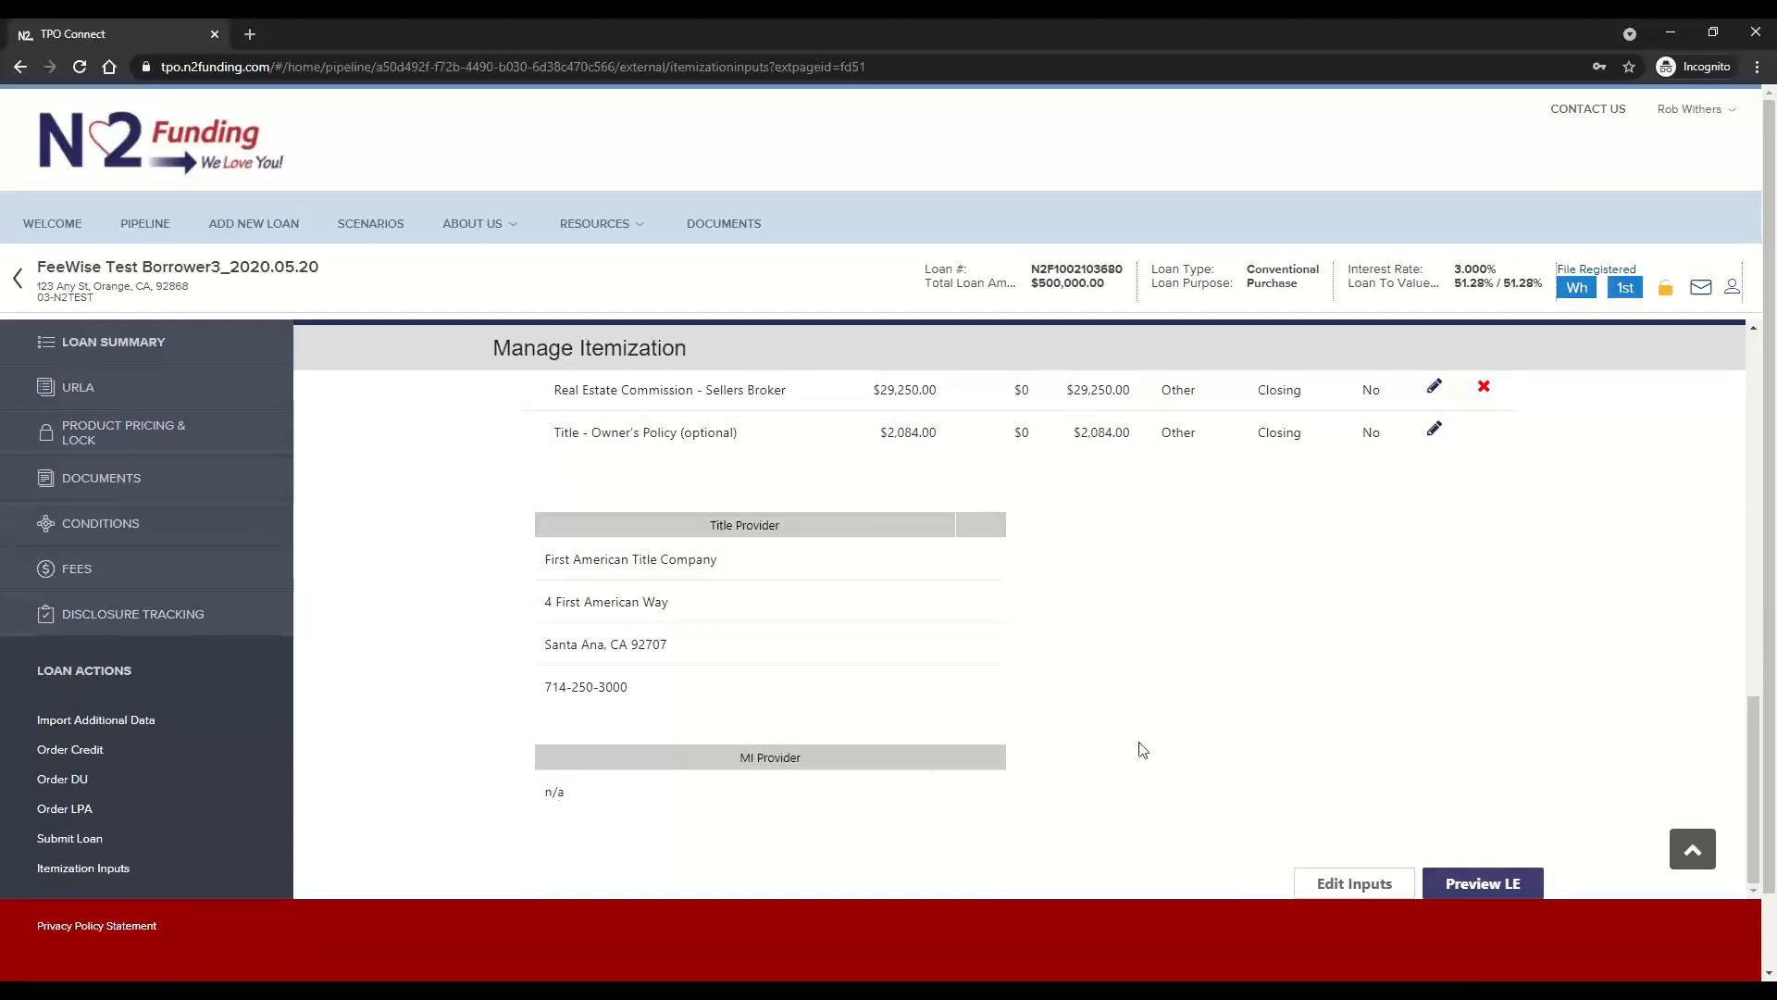
{"action": "scroll", "coordinate": [1221, 733], "scroll_direction": "up", "scroll_amount": 15}
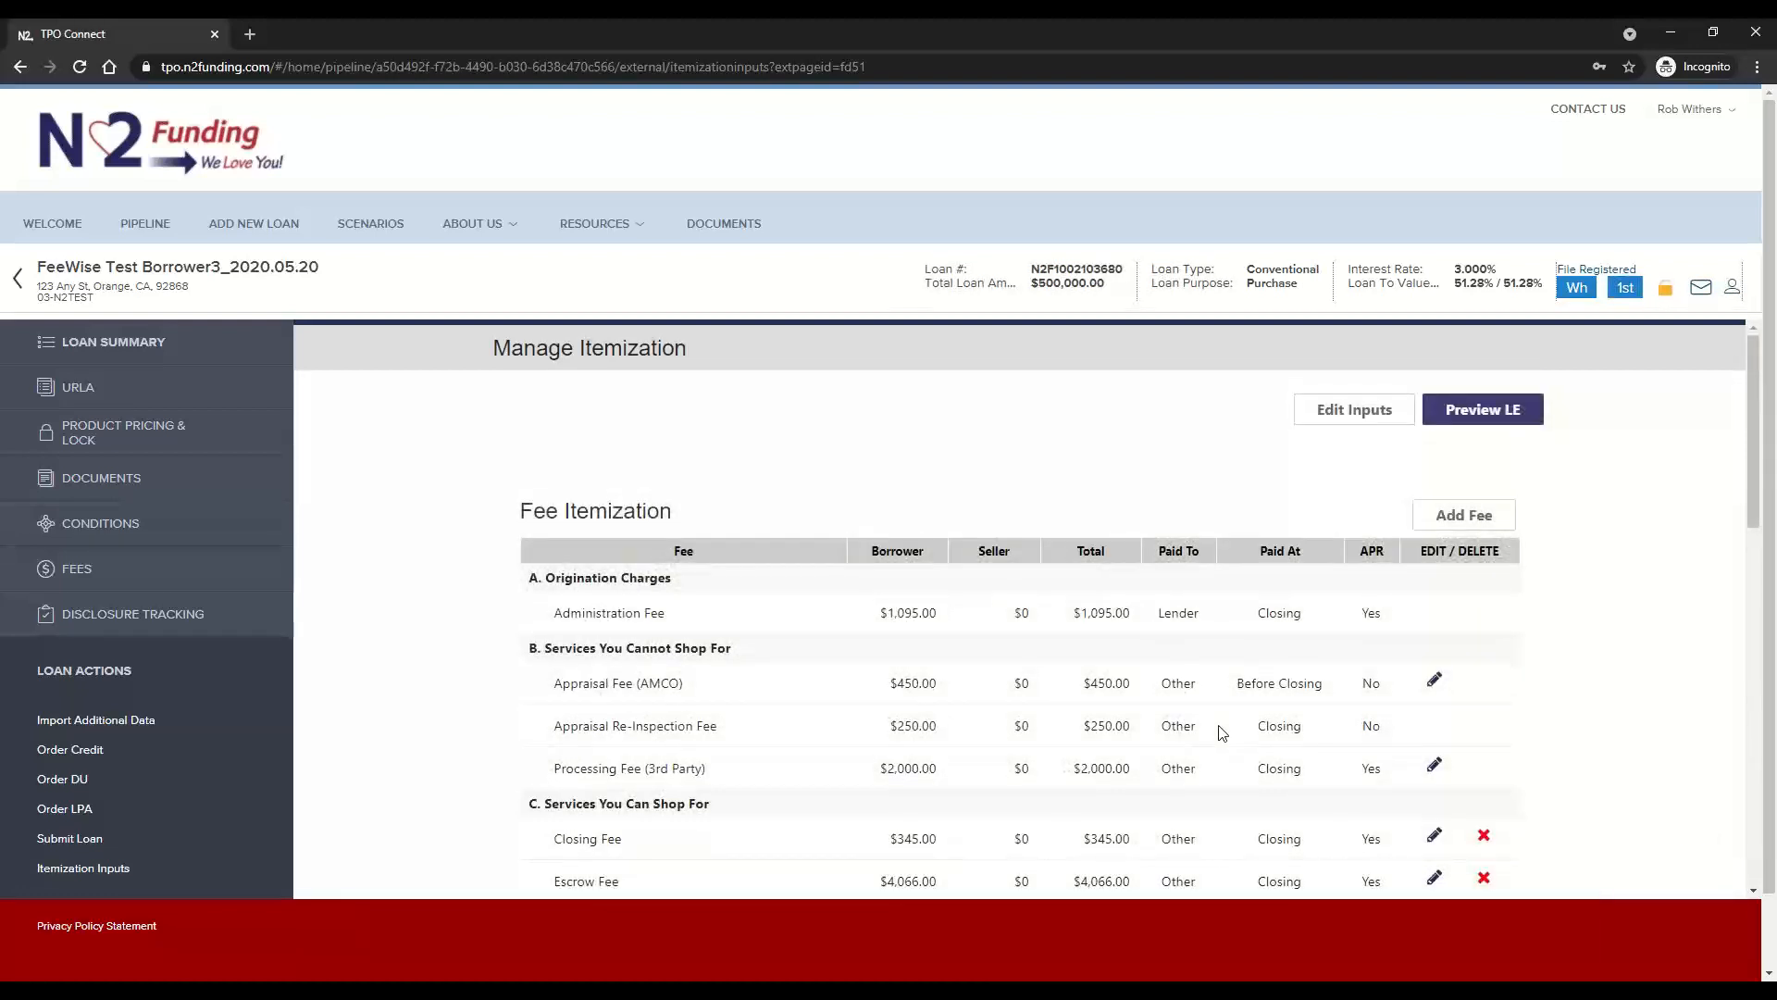
Search the fee names available for a new fee for "2nd", clear the search and cancel without adding a fee
{"action": "left_click", "coordinate": [1470, 518]}
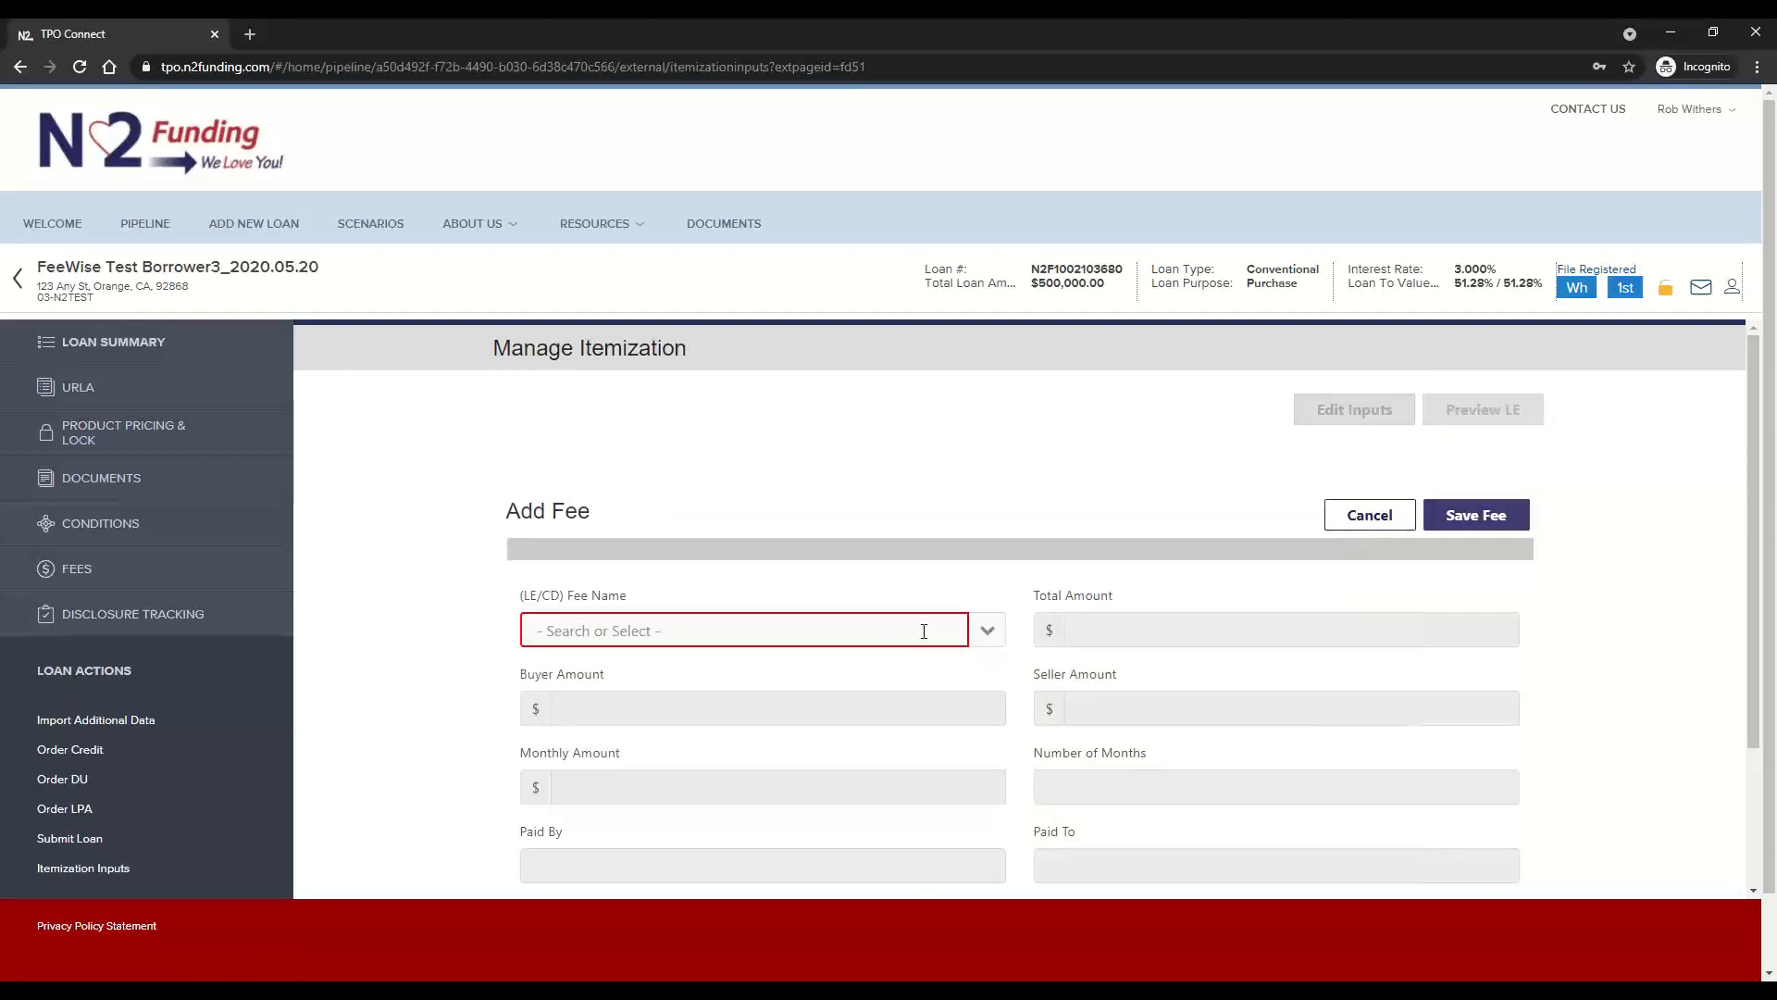
{"action": "left_click", "coordinate": [999, 635]}
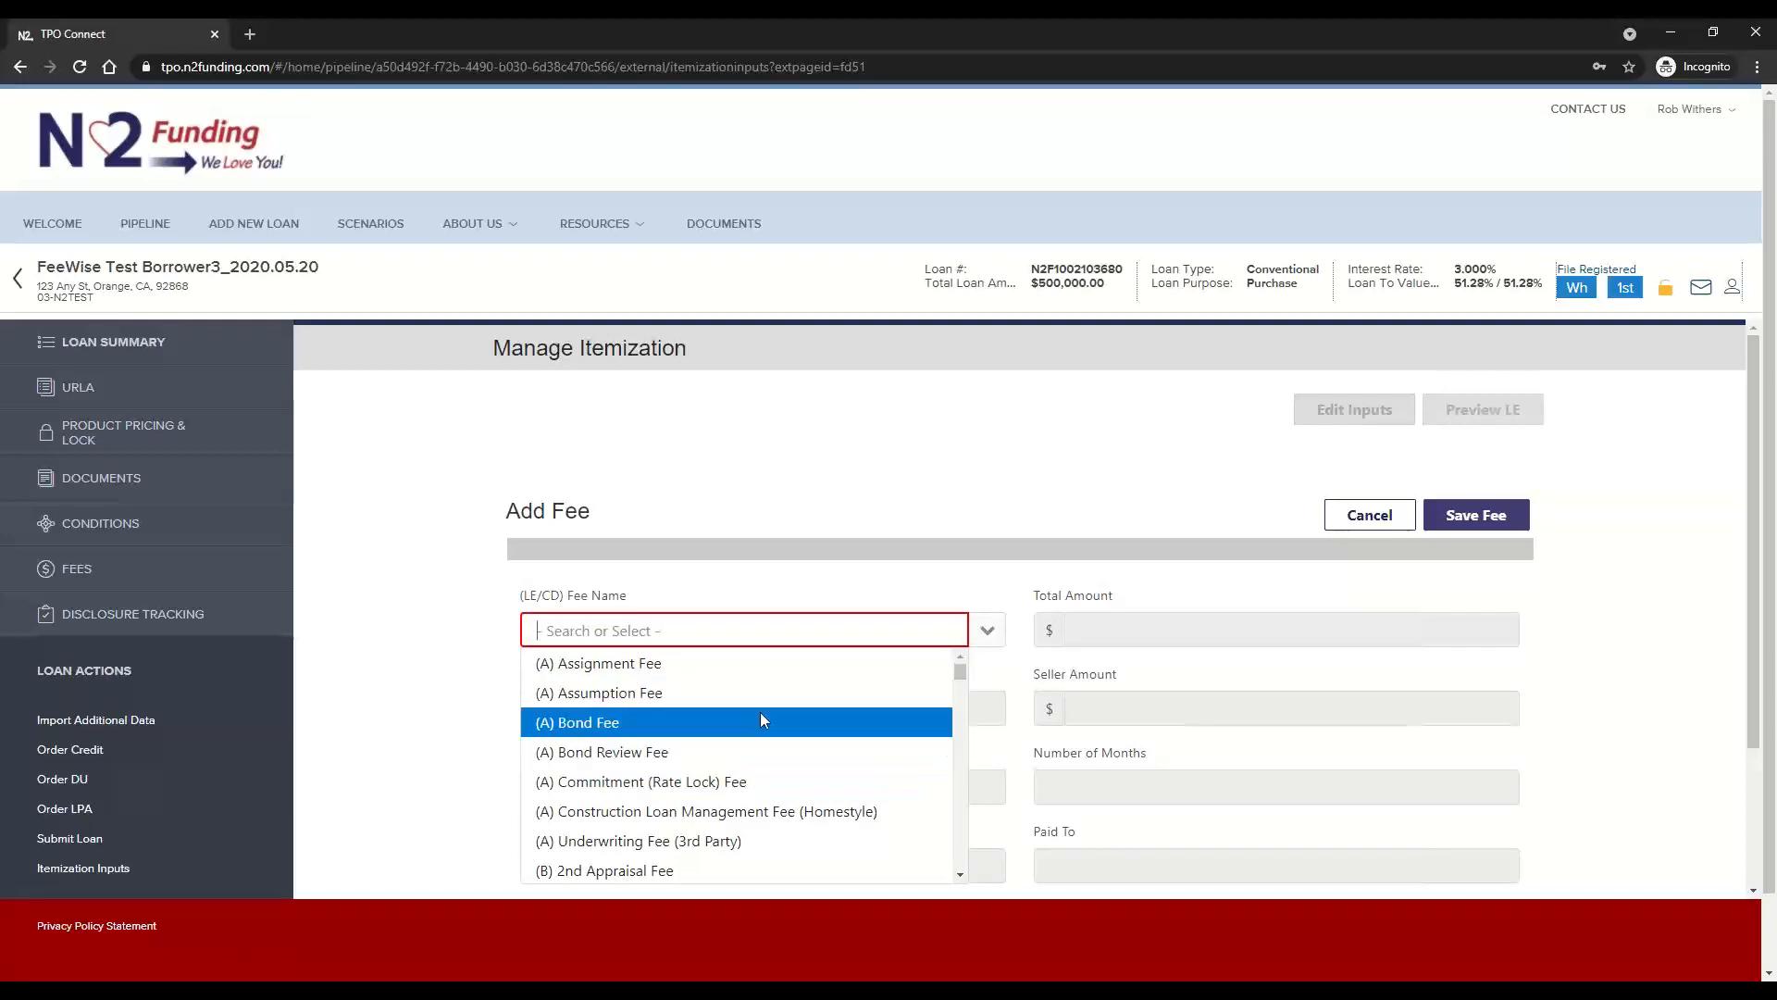
{"action": "left_click", "coordinate": [748, 630]}
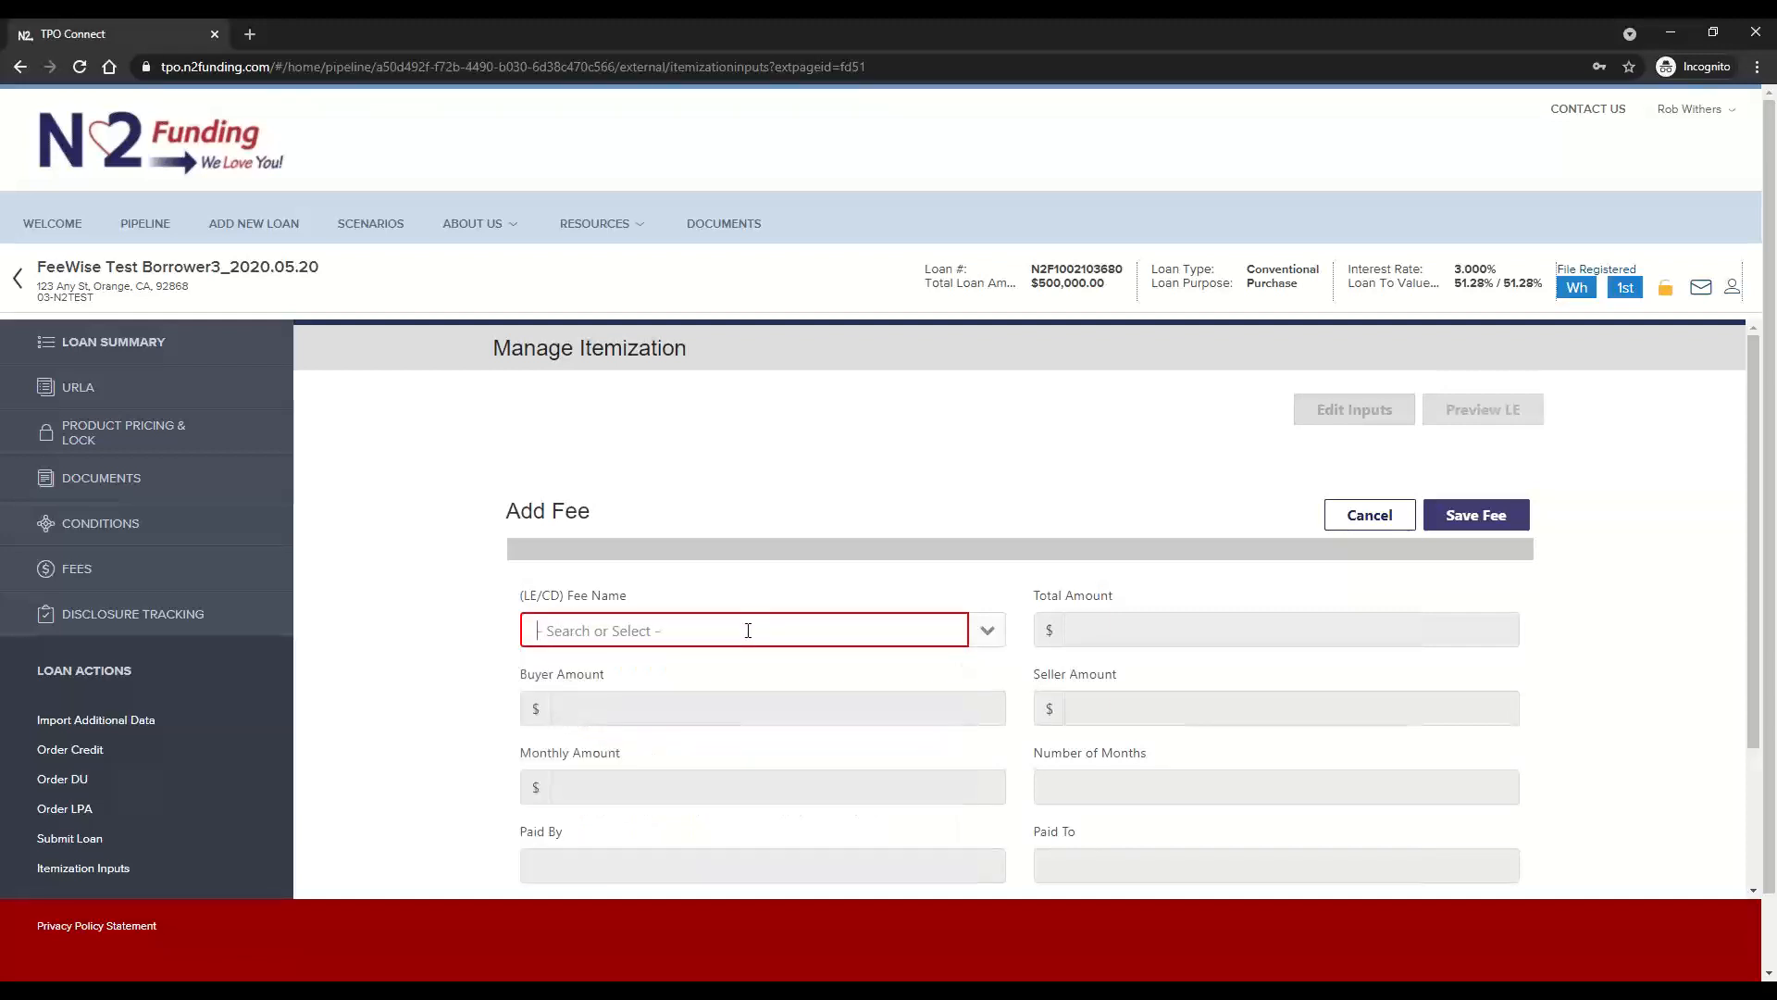
{"action": "type", "text": "2nd"}
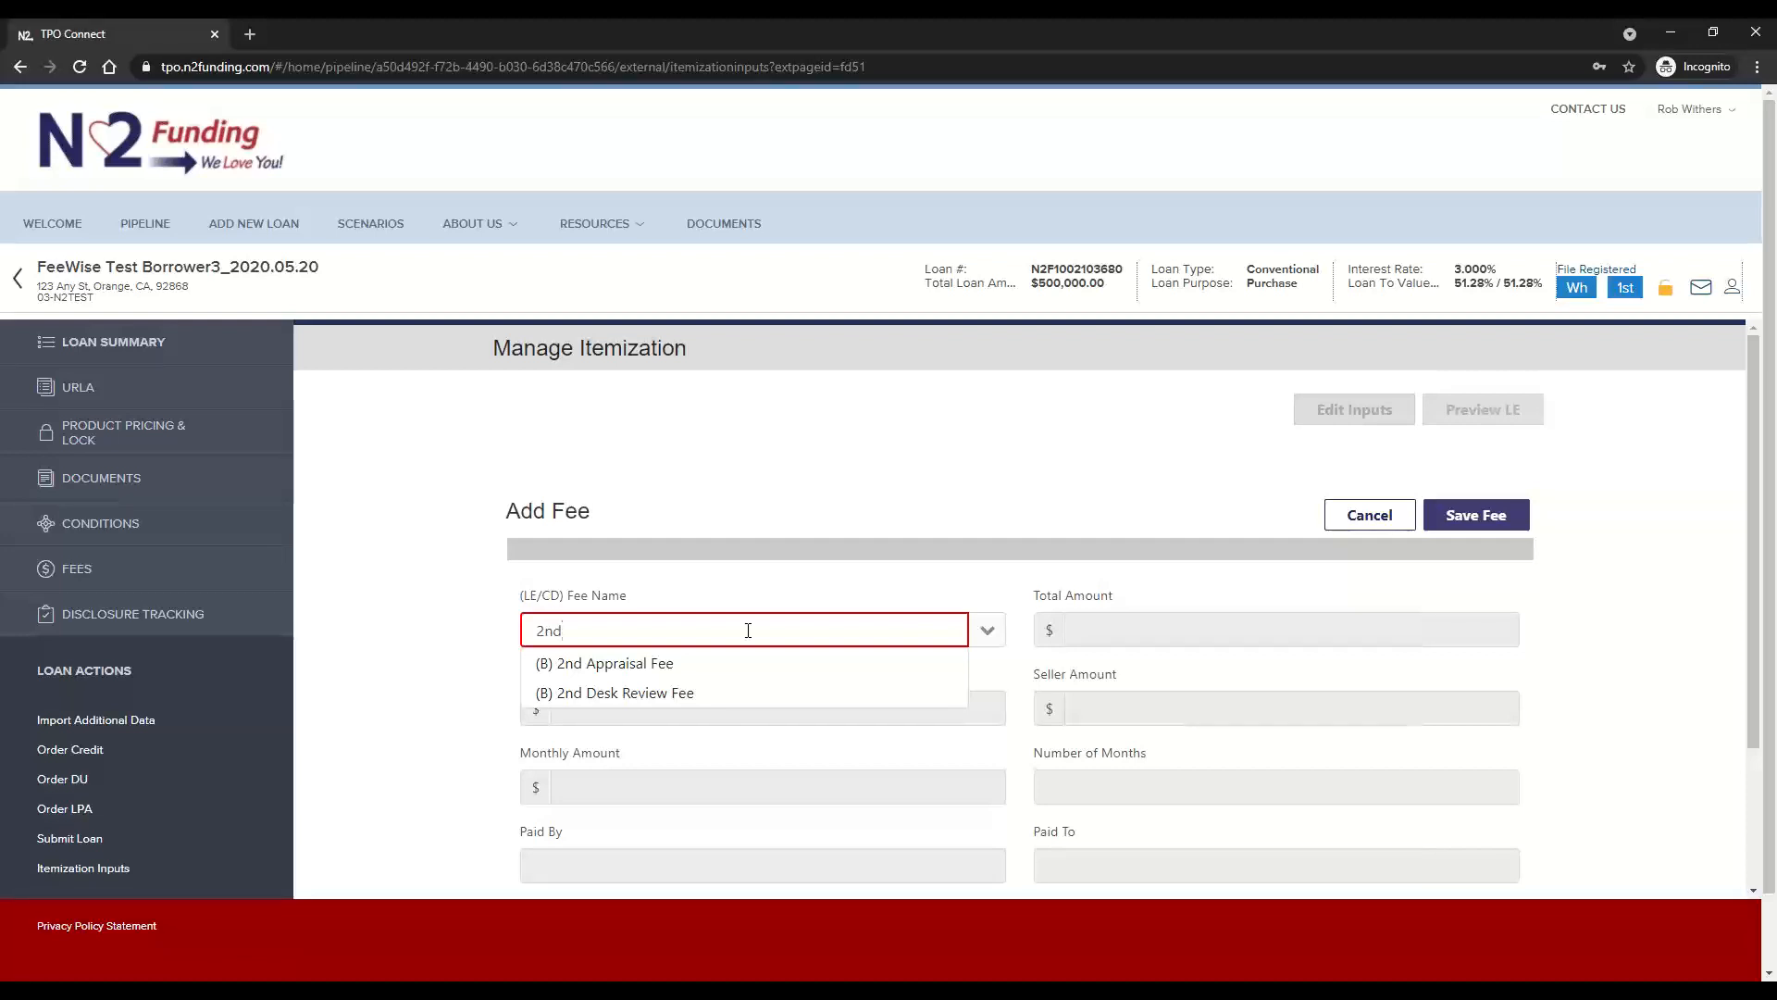
{"action": "key", "text": "BackSpace"}
{"action": "key", "text": "BackSpace"}
{"action": "key", "text": "BackSpace"}
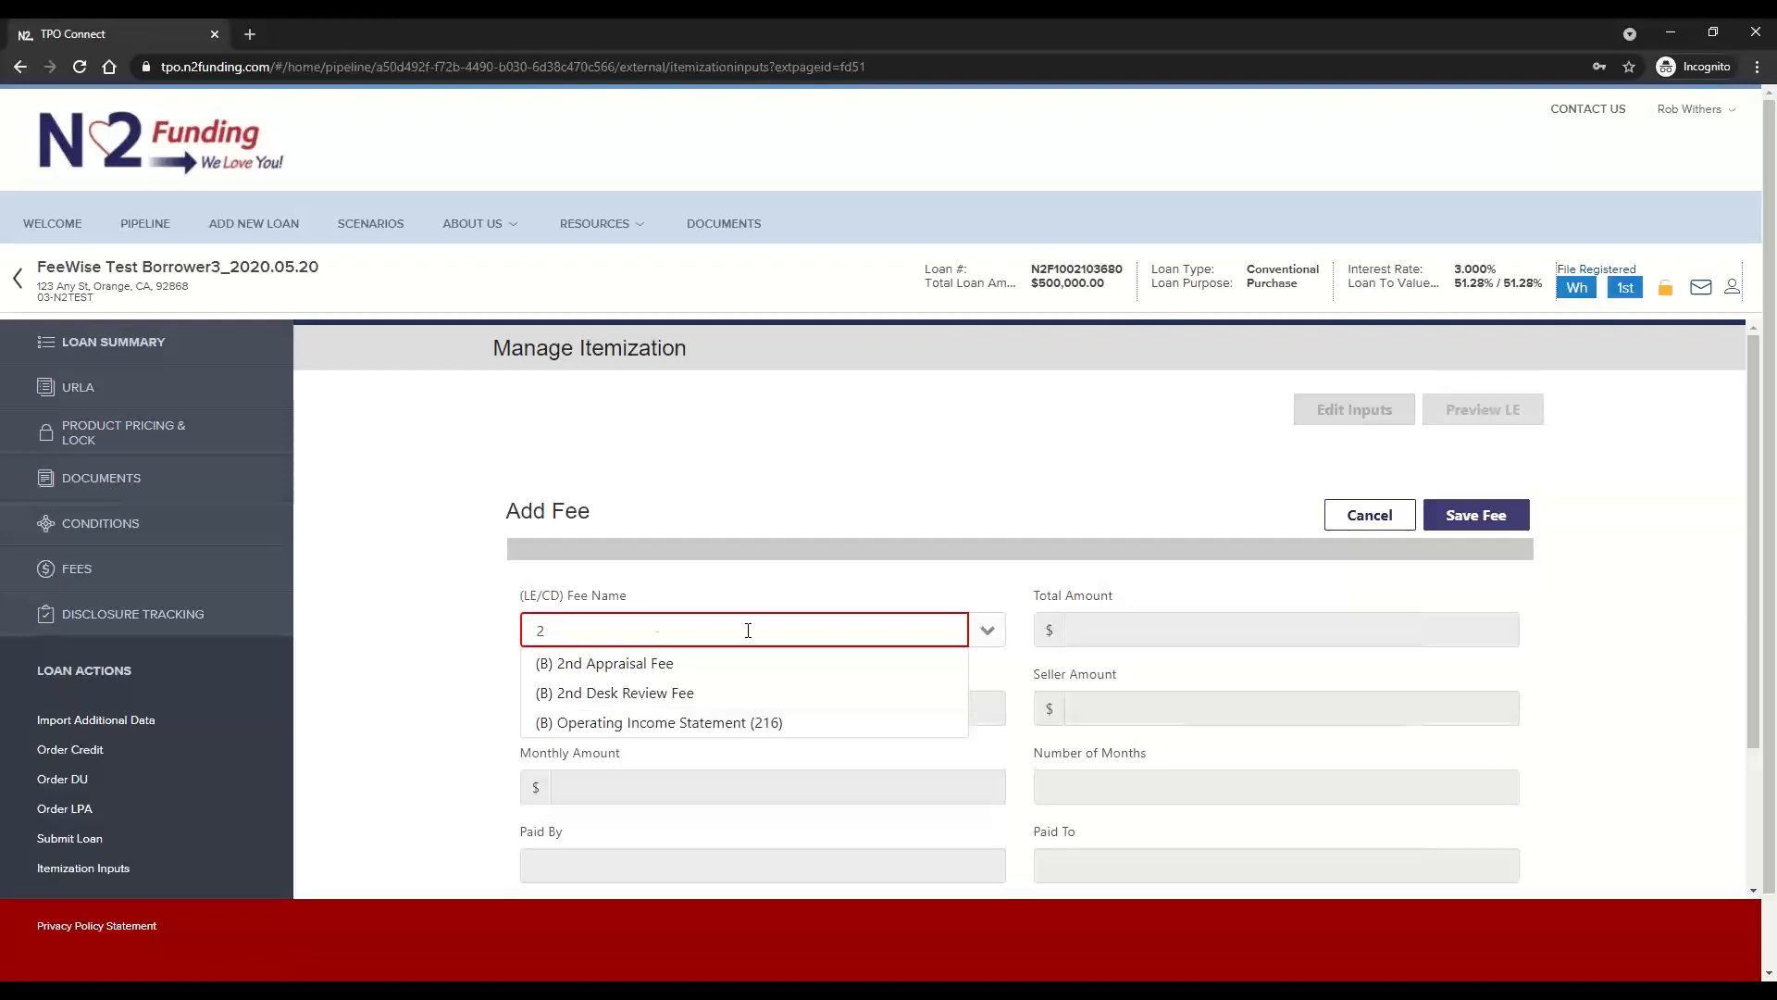
{"action": "left_click", "coordinate": [1368, 516]}
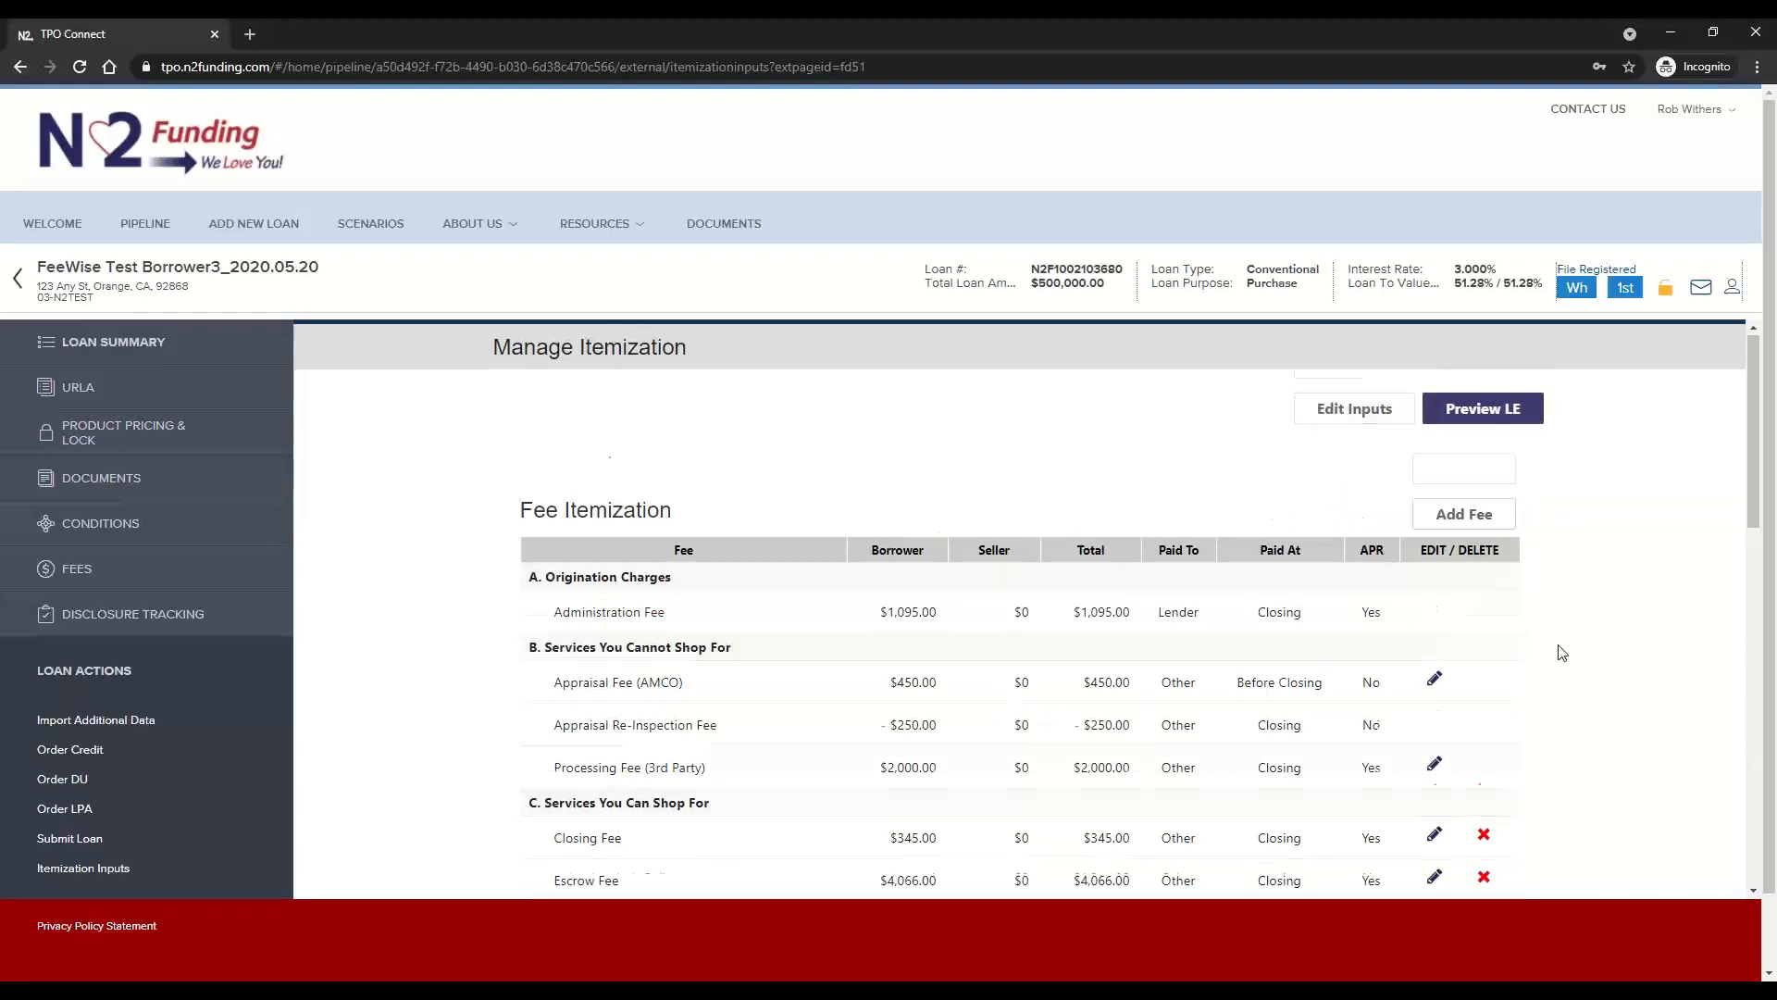
Open the Appraisal Fee (AMCO) for editing, check its allowed amount range, and cancel without changing it
{"action": "scroll", "coordinate": [1562, 652], "scroll_direction": "down", "scroll_amount": 3}
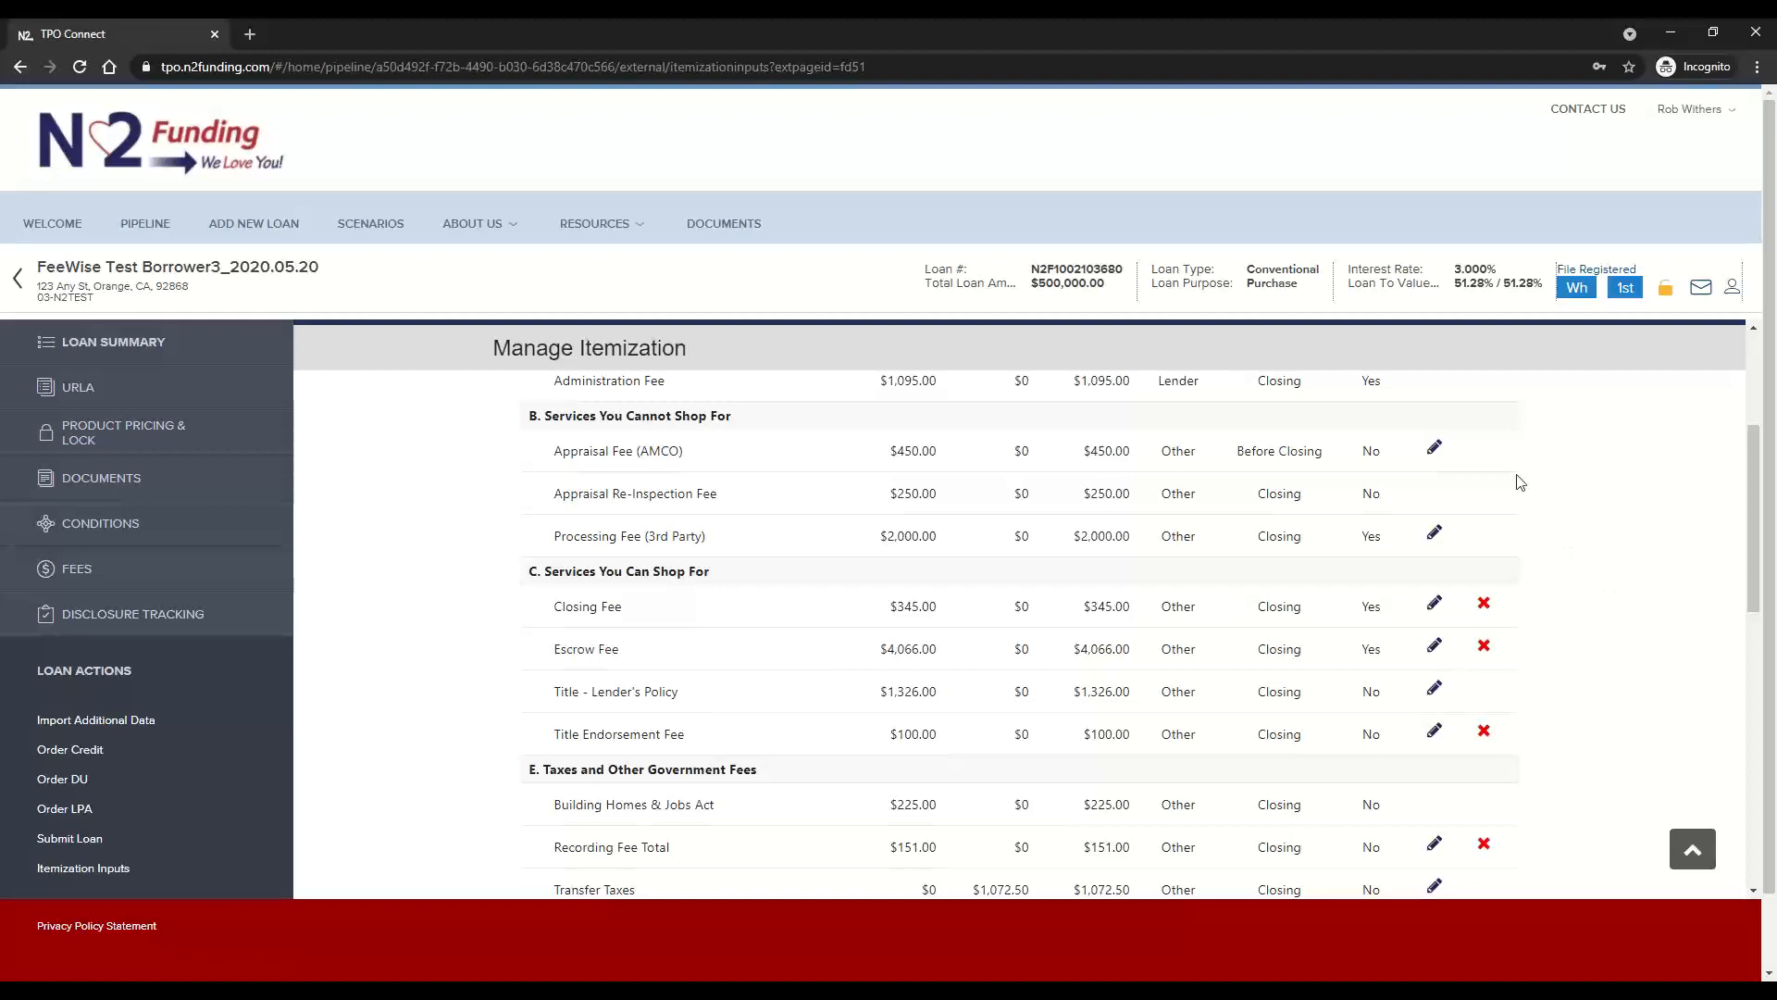
{"action": "scroll", "coordinate": [1522, 496], "scroll_direction": "up", "scroll_amount": 1}
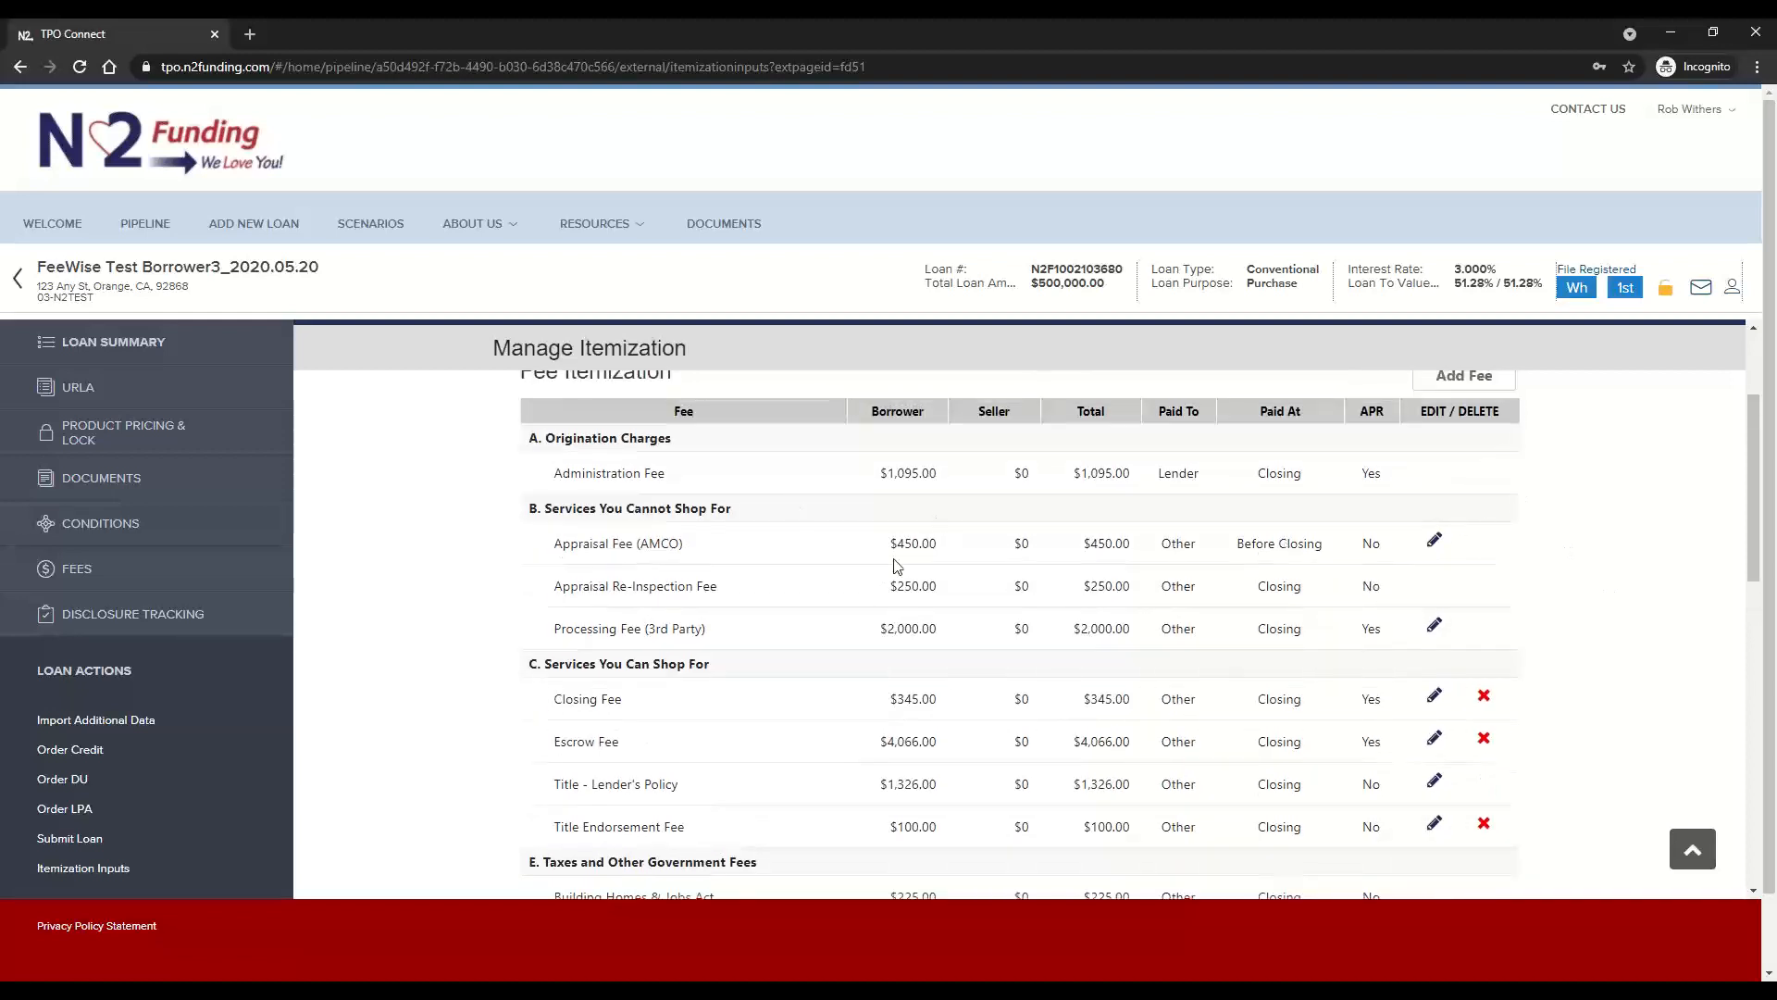
{"action": "left_click", "coordinate": [1435, 543]}
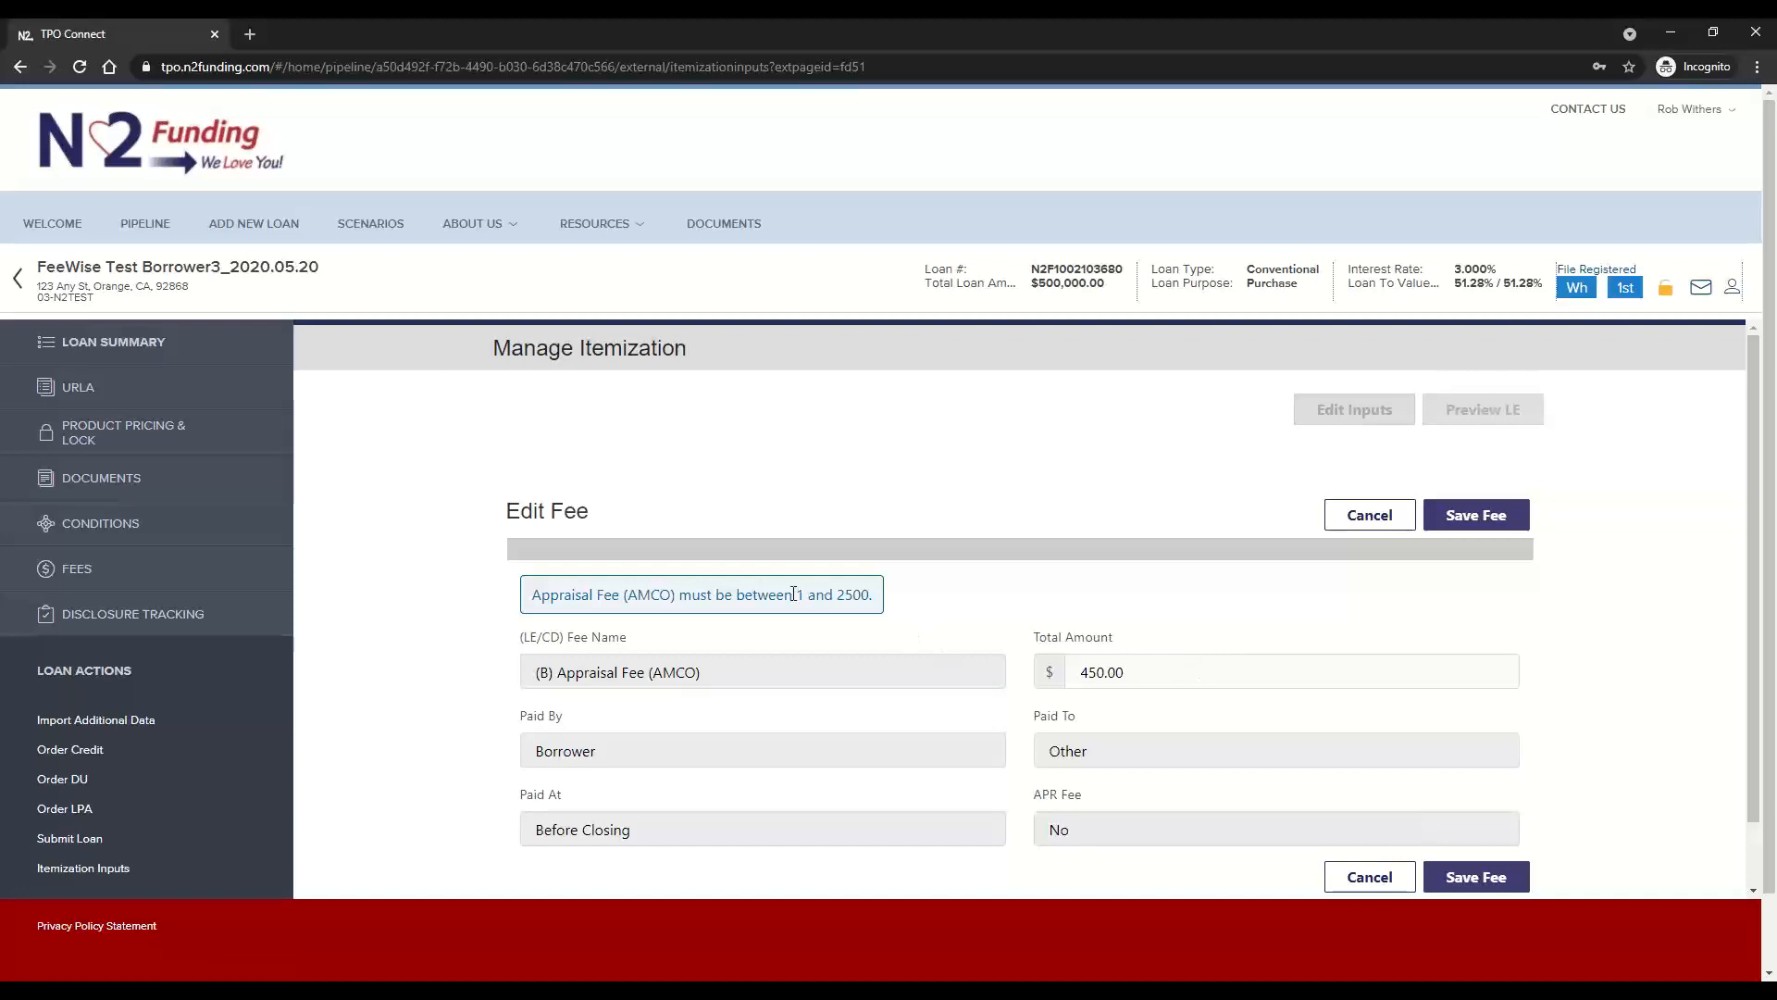
{"action": "left_click_drag", "start_coordinate": [793, 593], "coordinate": [900, 610]}
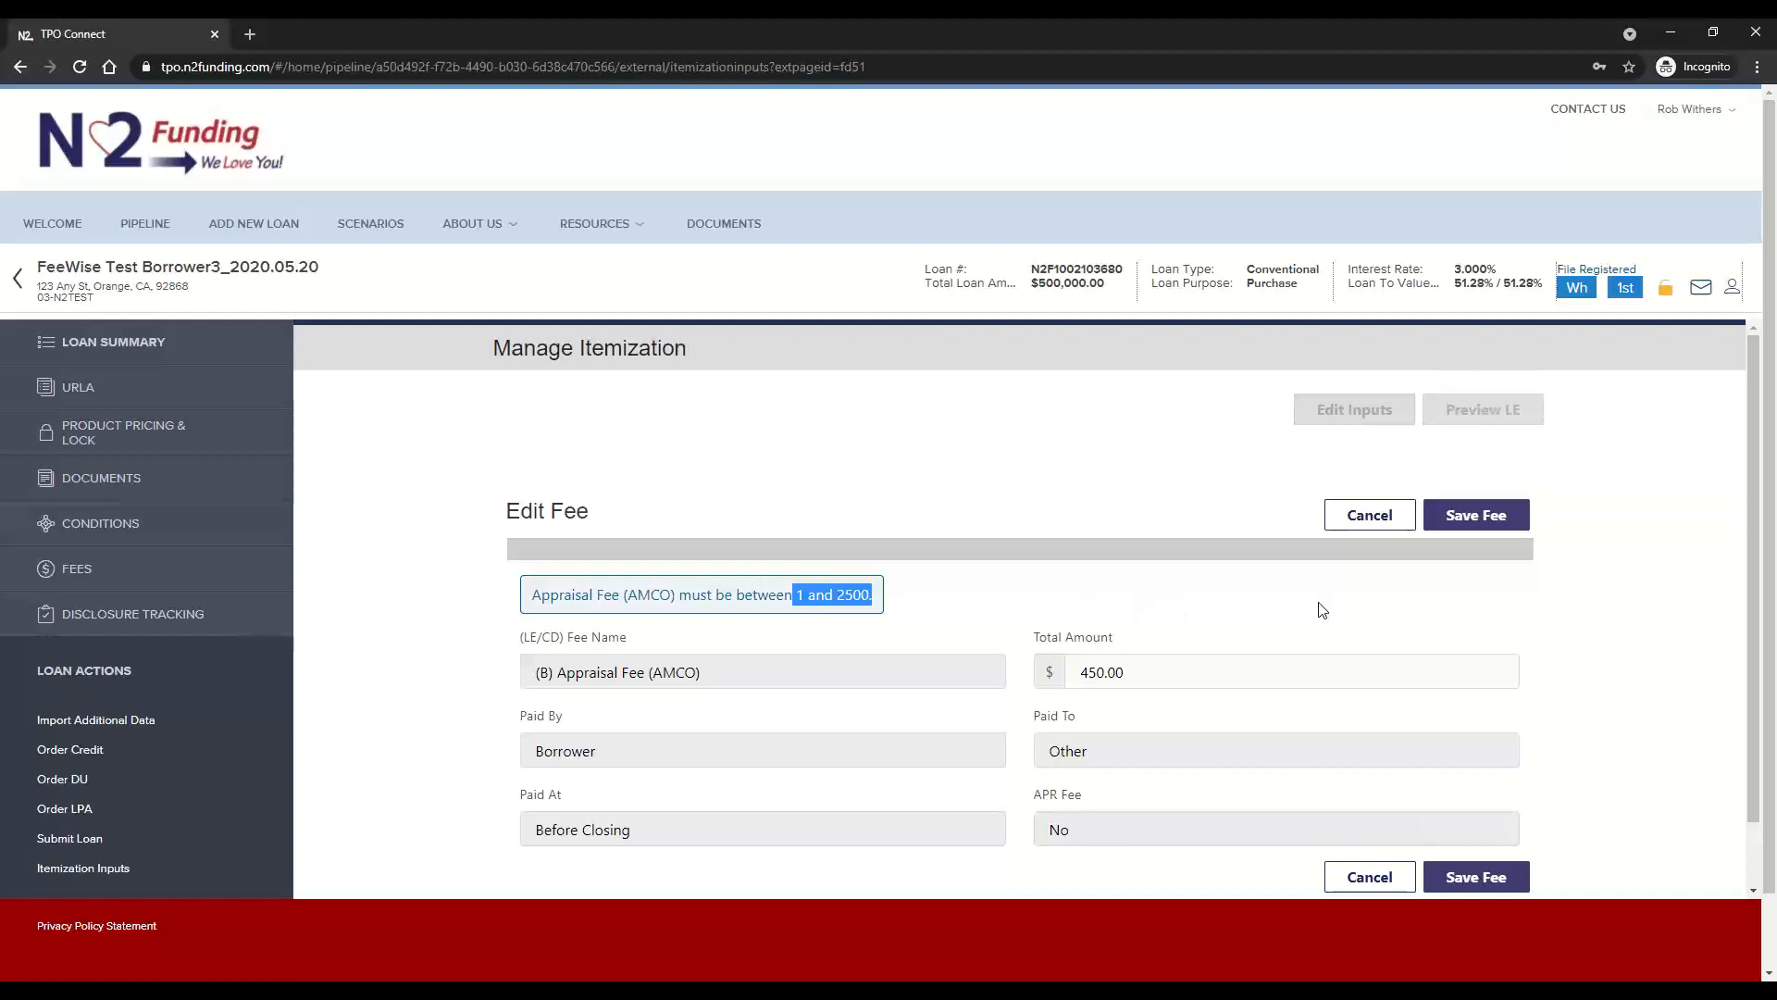
{"action": "left_click", "coordinate": [1366, 516]}
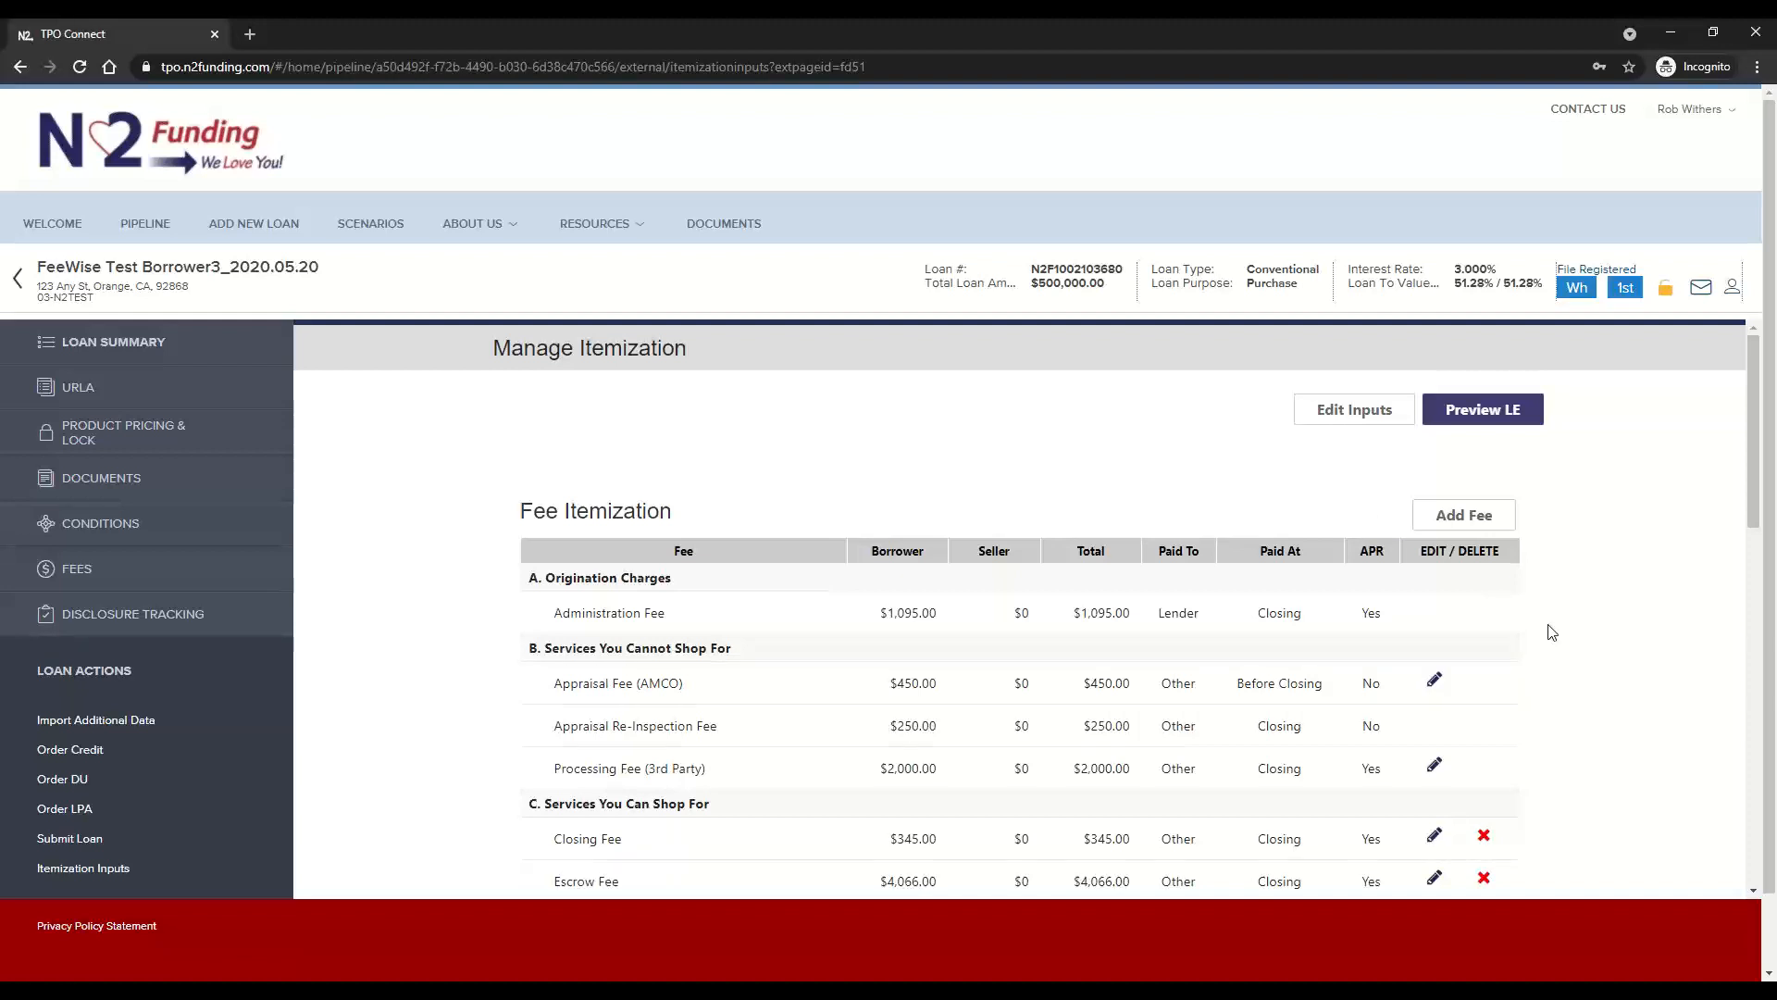
Review the editable fees in the itemization and the title provider details beneath them
{"action": "scroll", "coordinate": [1552, 632], "scroll_direction": "down", "scroll_amount": 2}
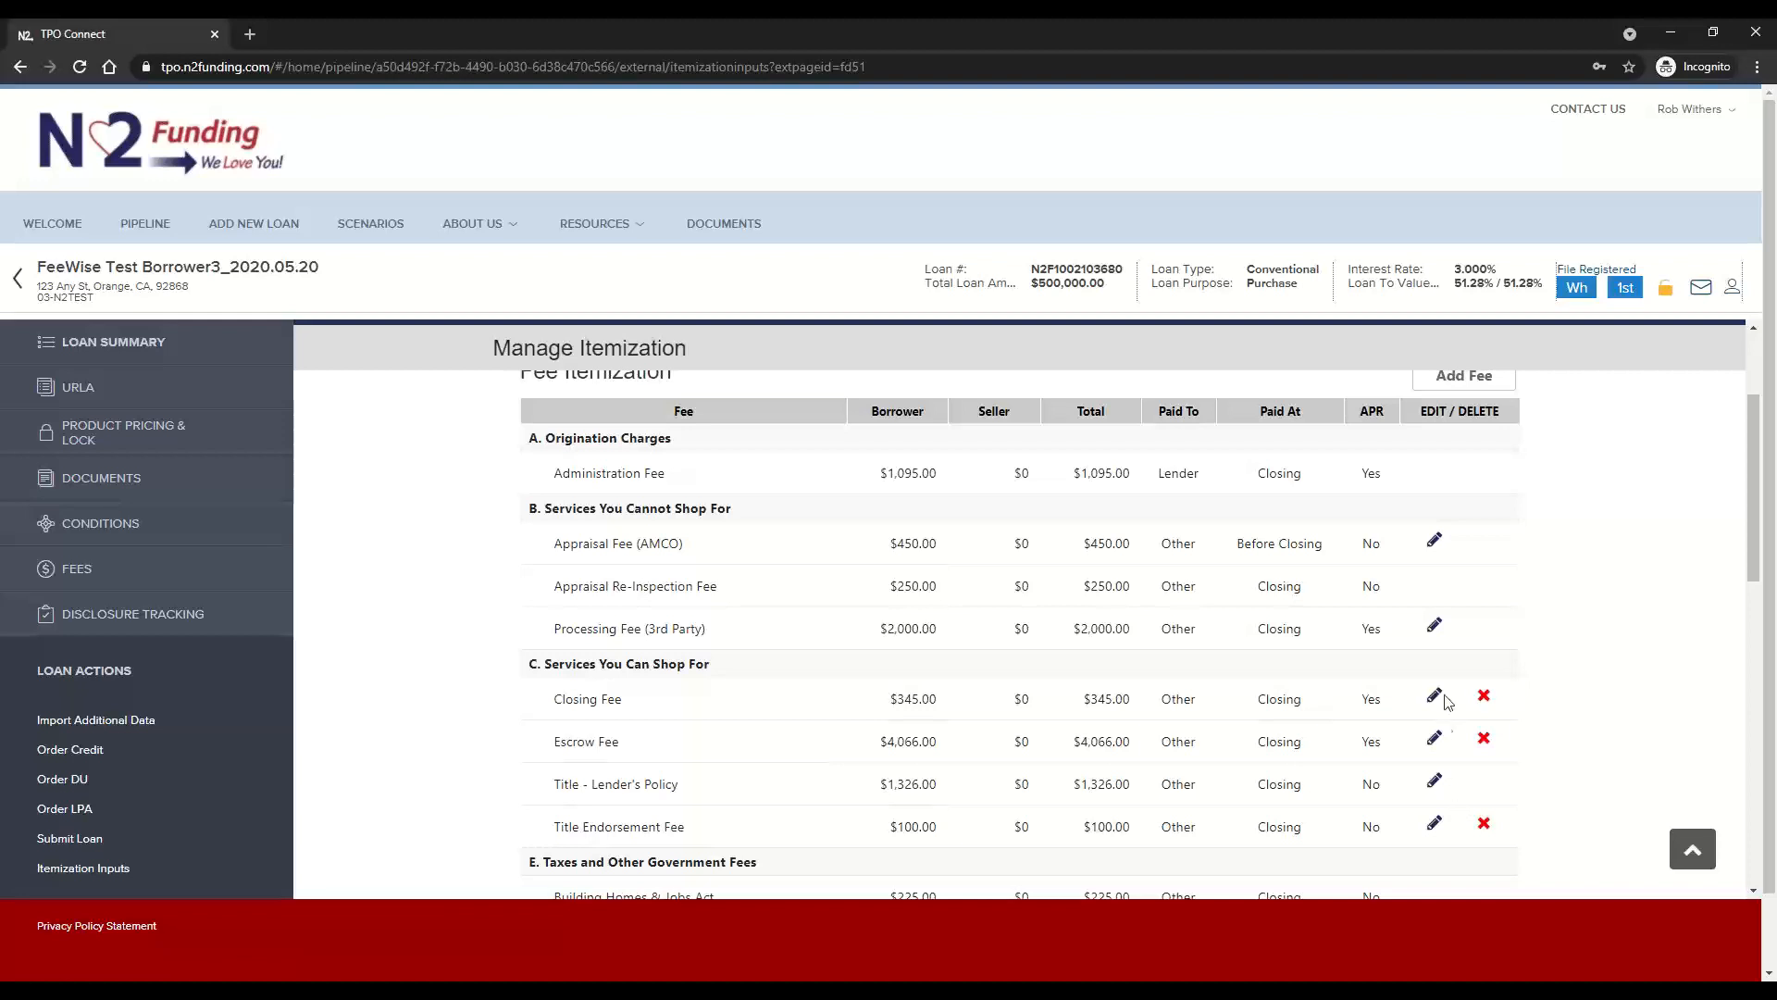
{"action": "scroll", "coordinate": [1590, 737], "scroll_direction": "down", "scroll_amount": 10}
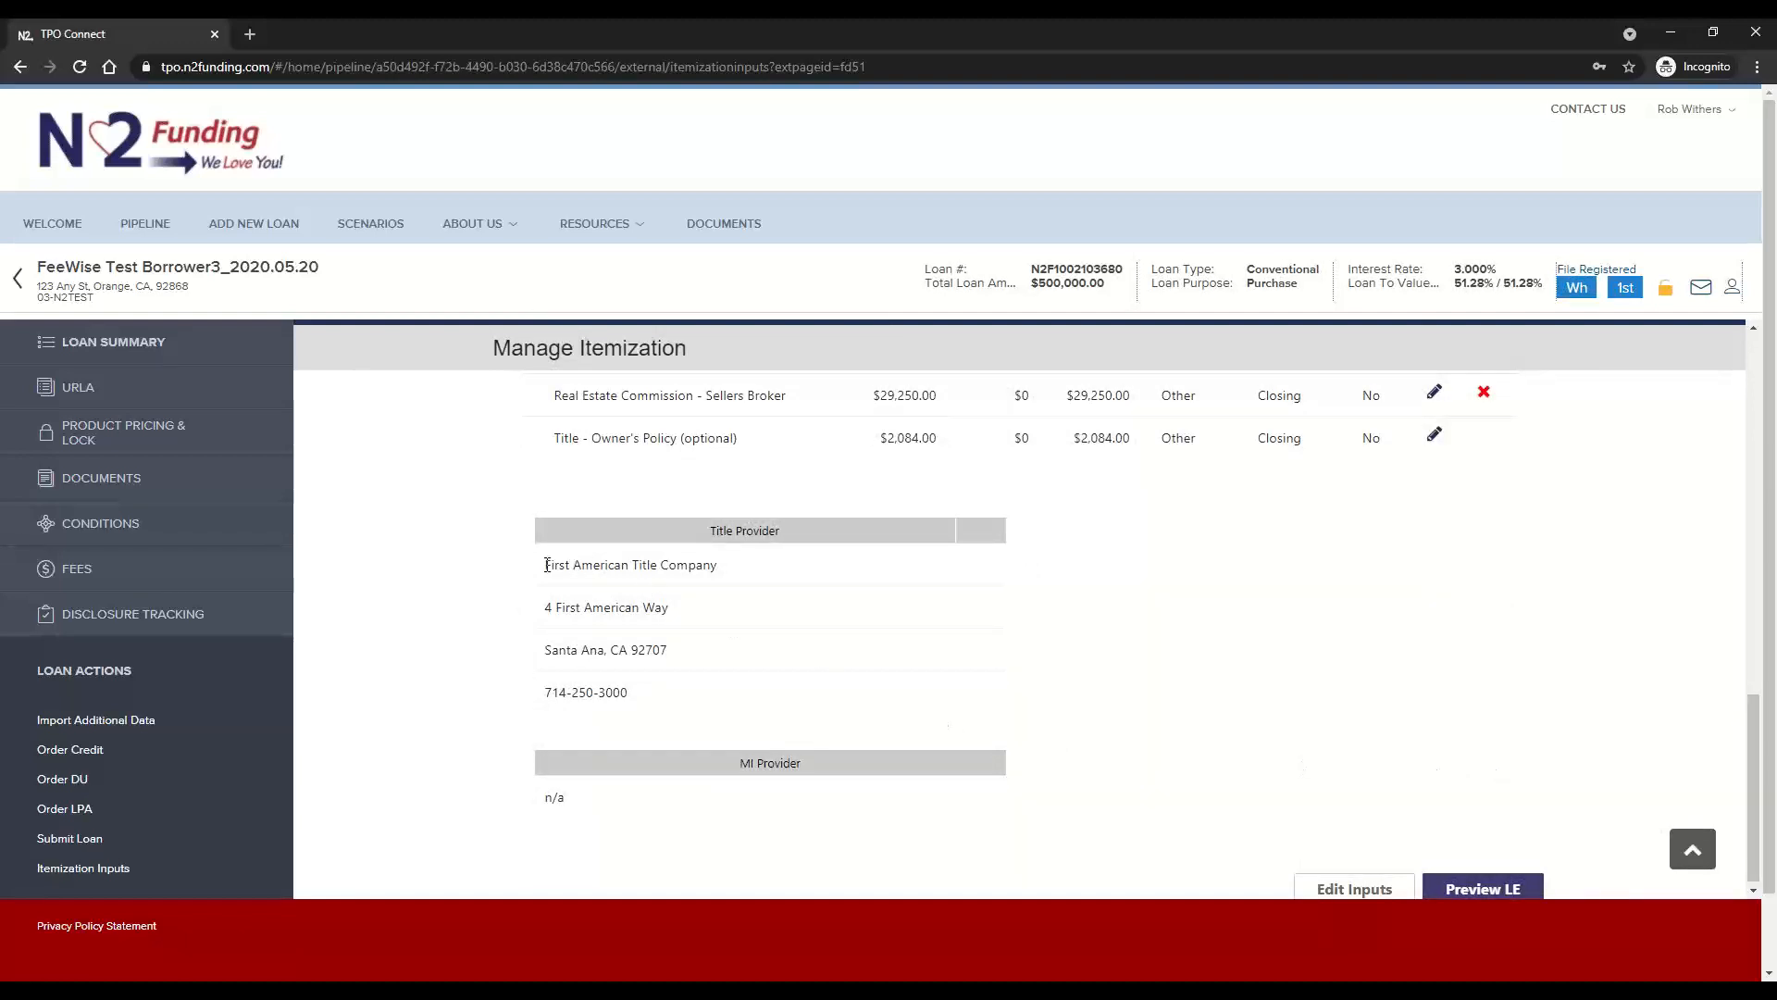
{"action": "left_click_drag", "start_coordinate": [546, 564], "coordinate": [991, 668]}
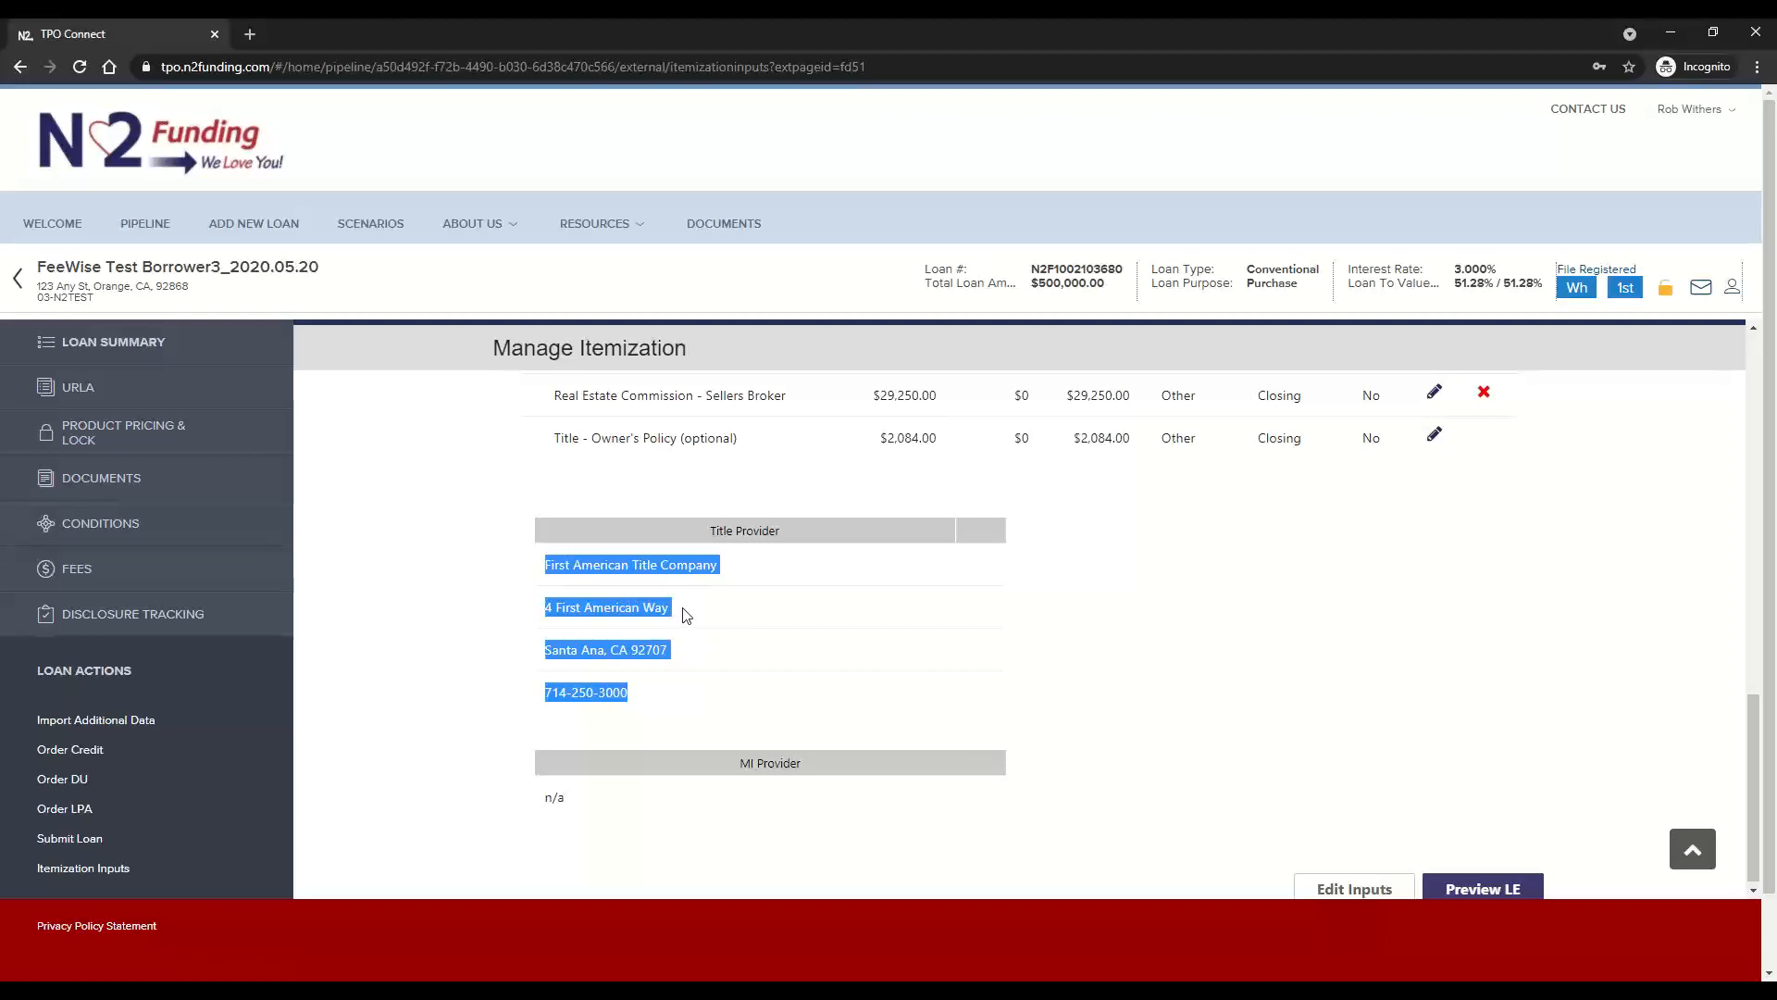
{"action": "left_click", "coordinate": [1694, 850]}
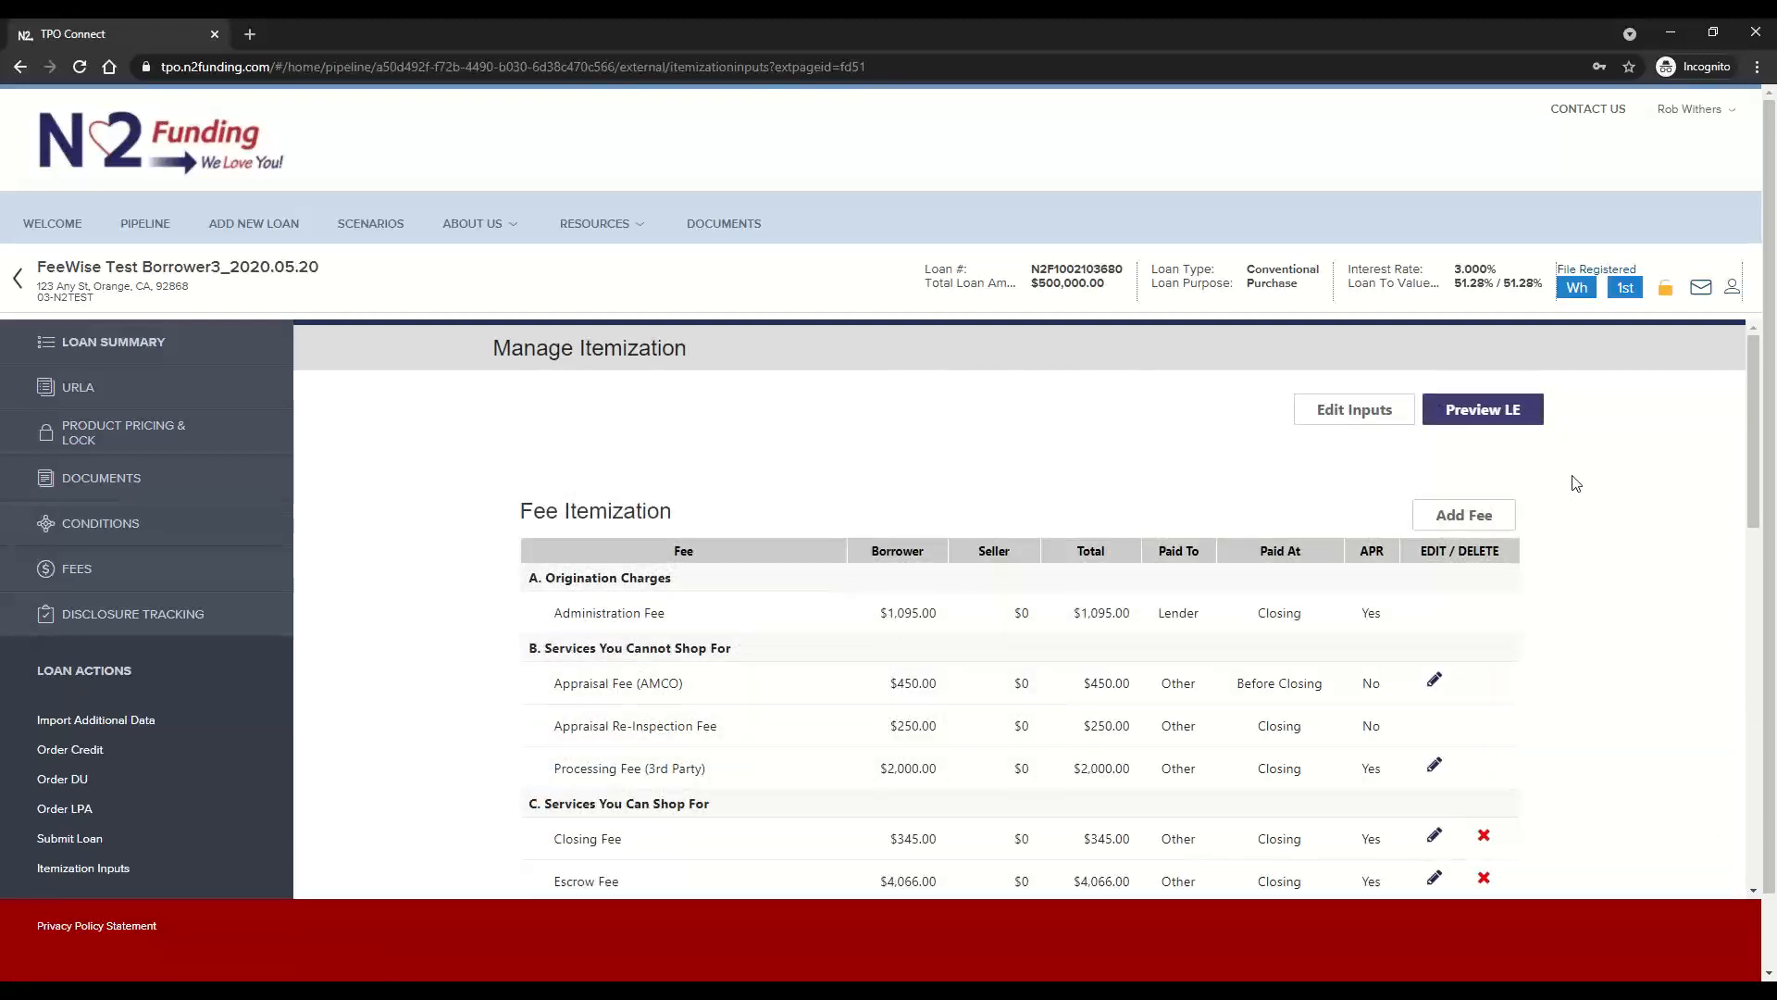
Preview the Loan Estimate and review LE Page 1, LE Page 2 including the cash to close calculation, and LE Page 3
{"action": "left_click", "coordinate": [1479, 412]}
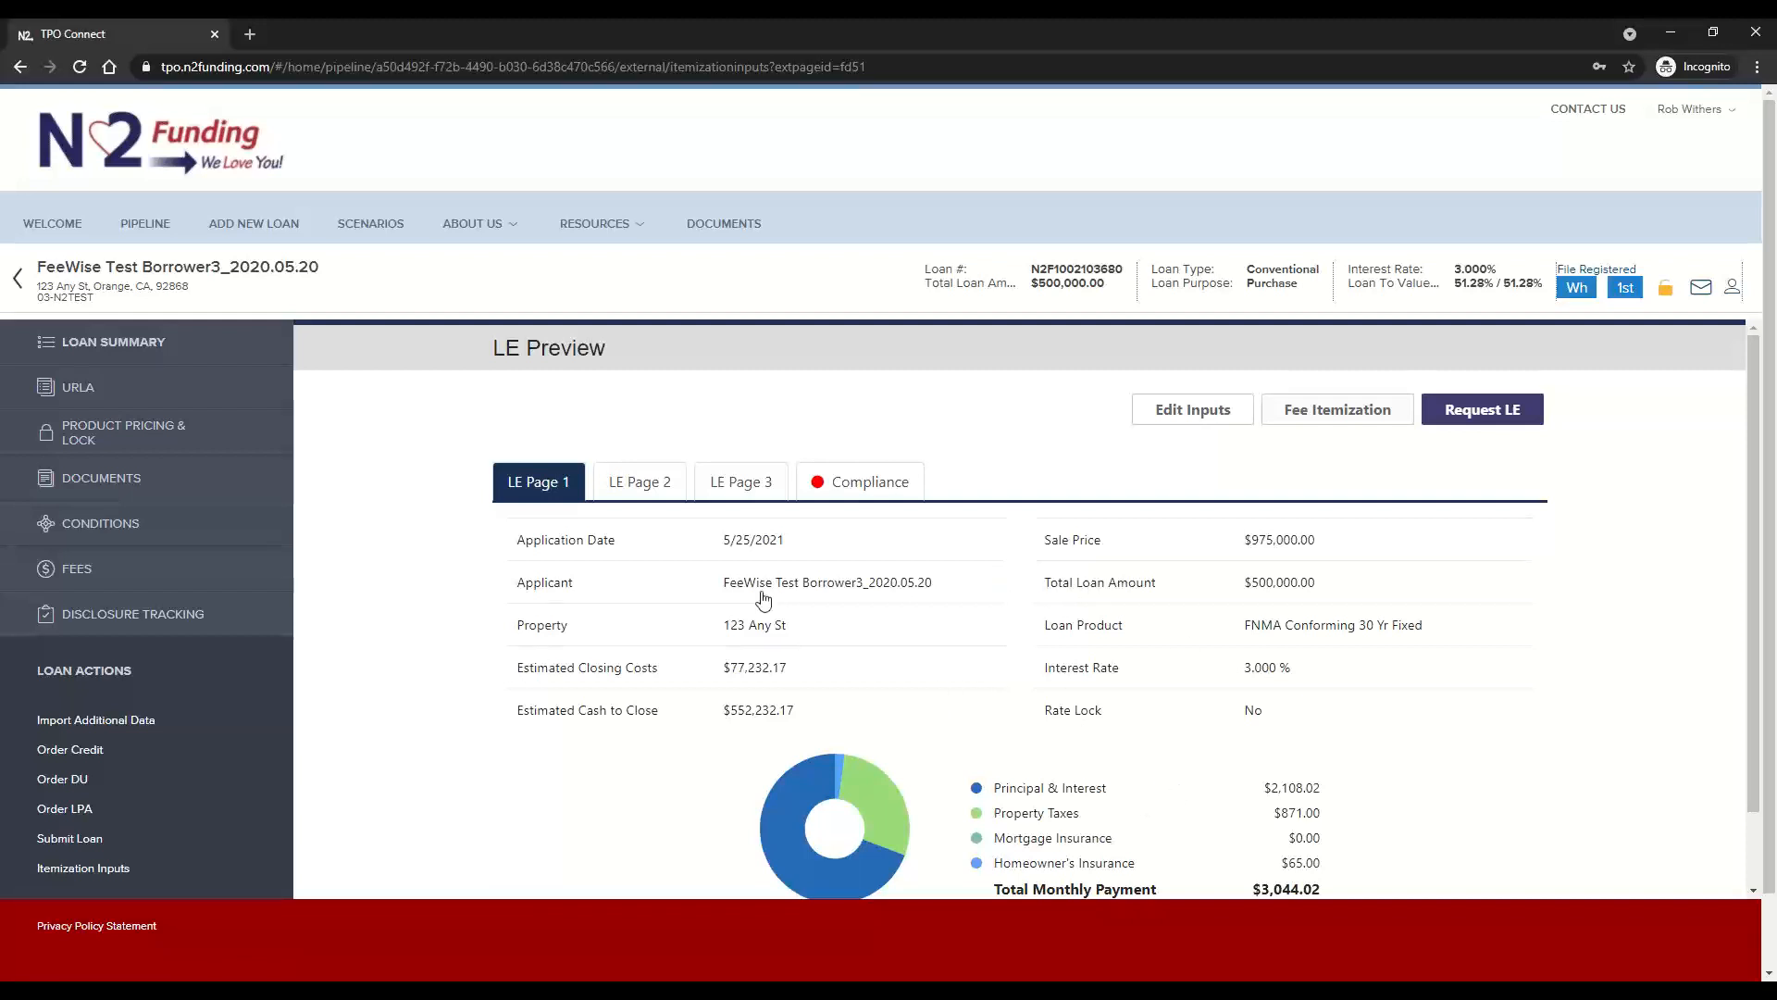
{"action": "left_click", "coordinate": [644, 483]}
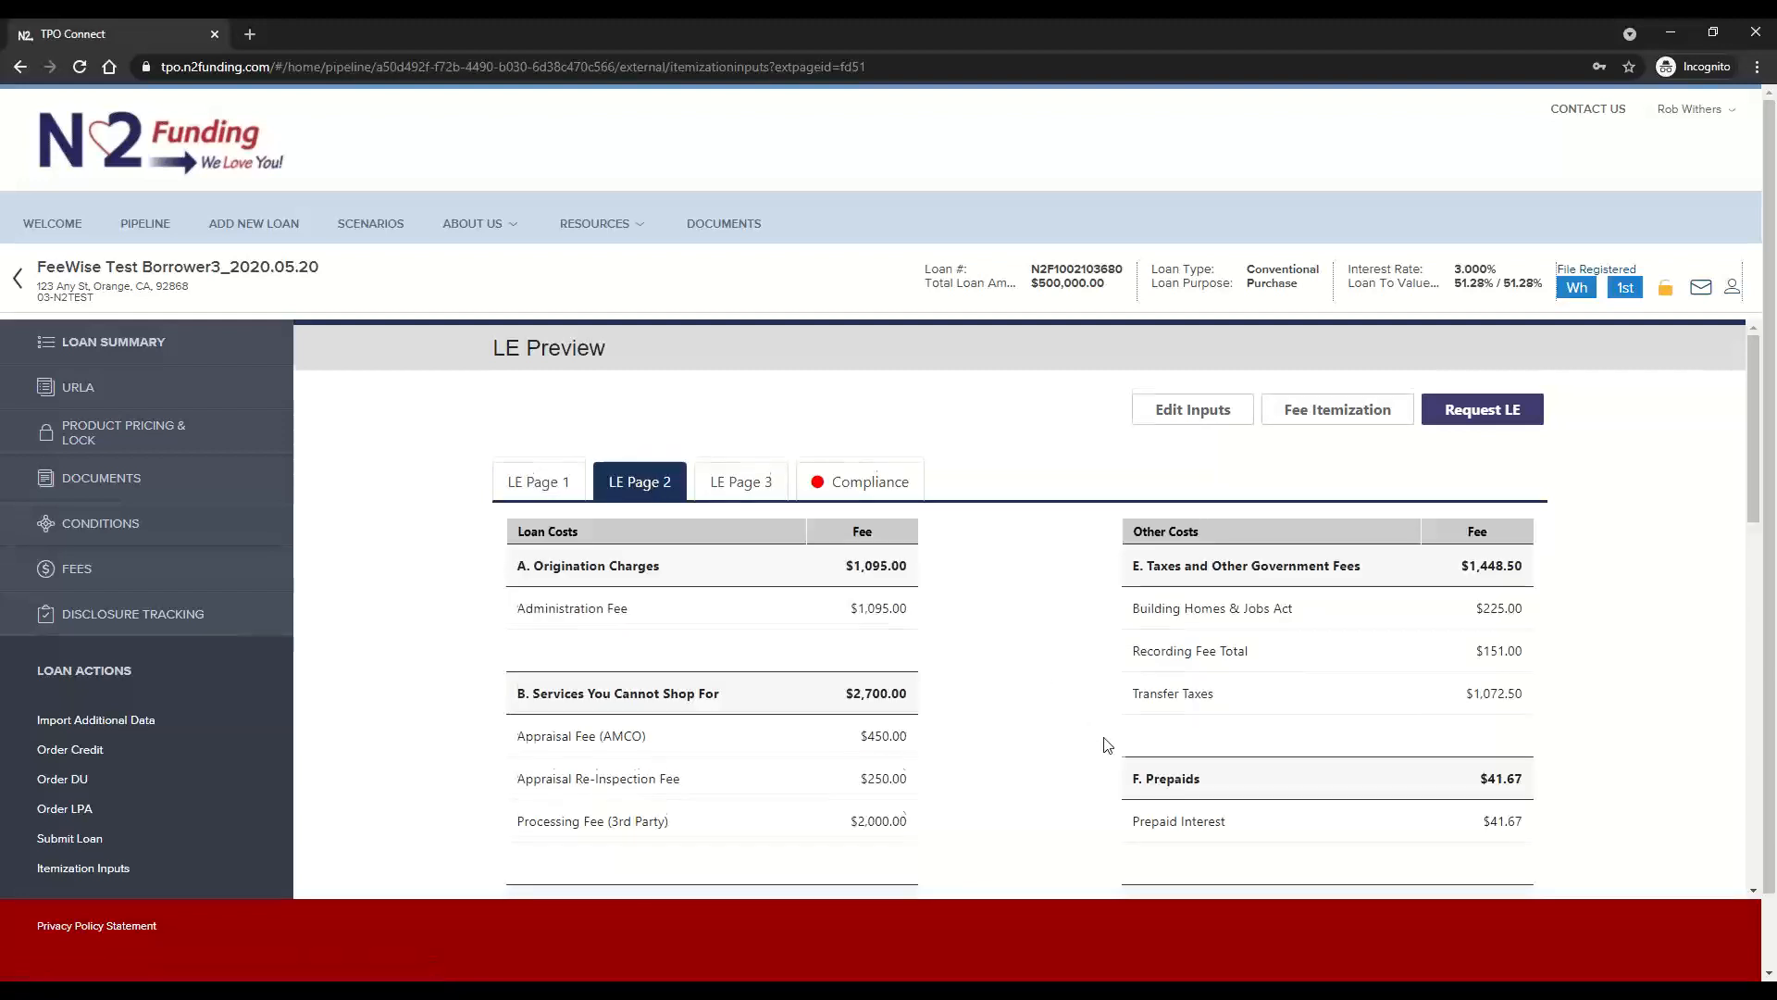
{"action": "scroll", "coordinate": [1107, 745], "scroll_direction": "down", "scroll_amount": 7}
{"action": "scroll", "coordinate": [1107, 745], "scroll_direction": "down", "scroll_amount": 6}
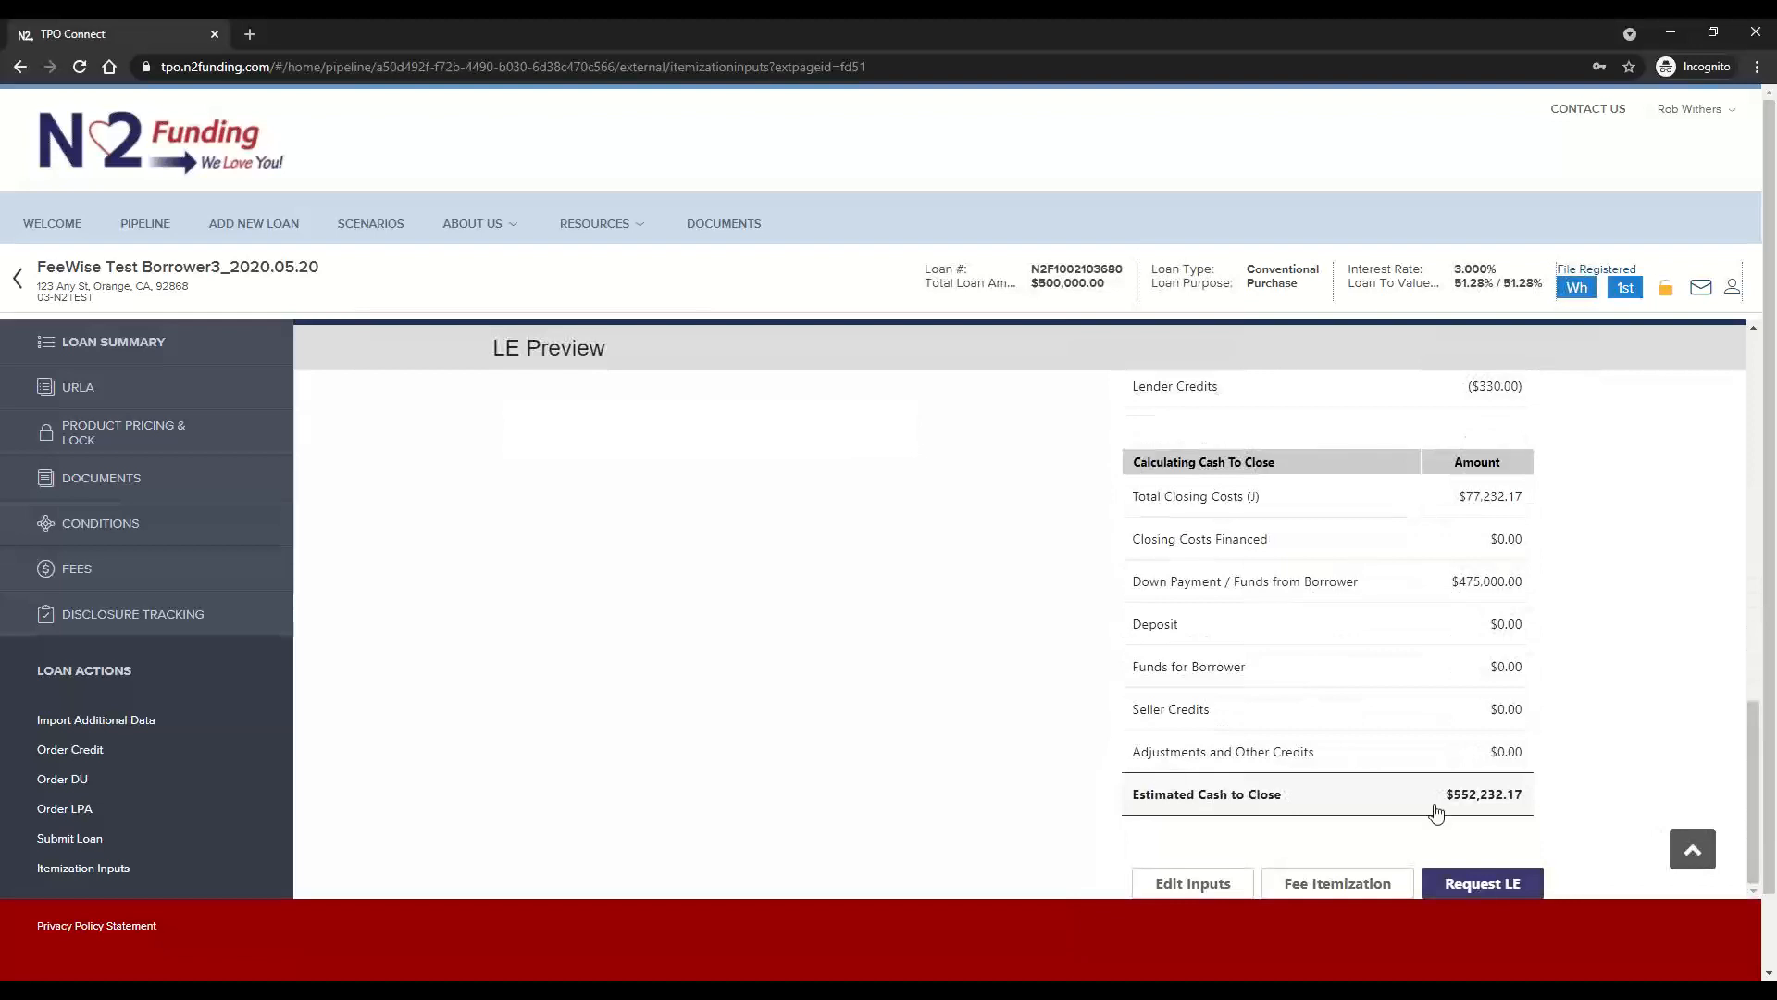
{"action": "left_click", "coordinate": [1693, 849]}
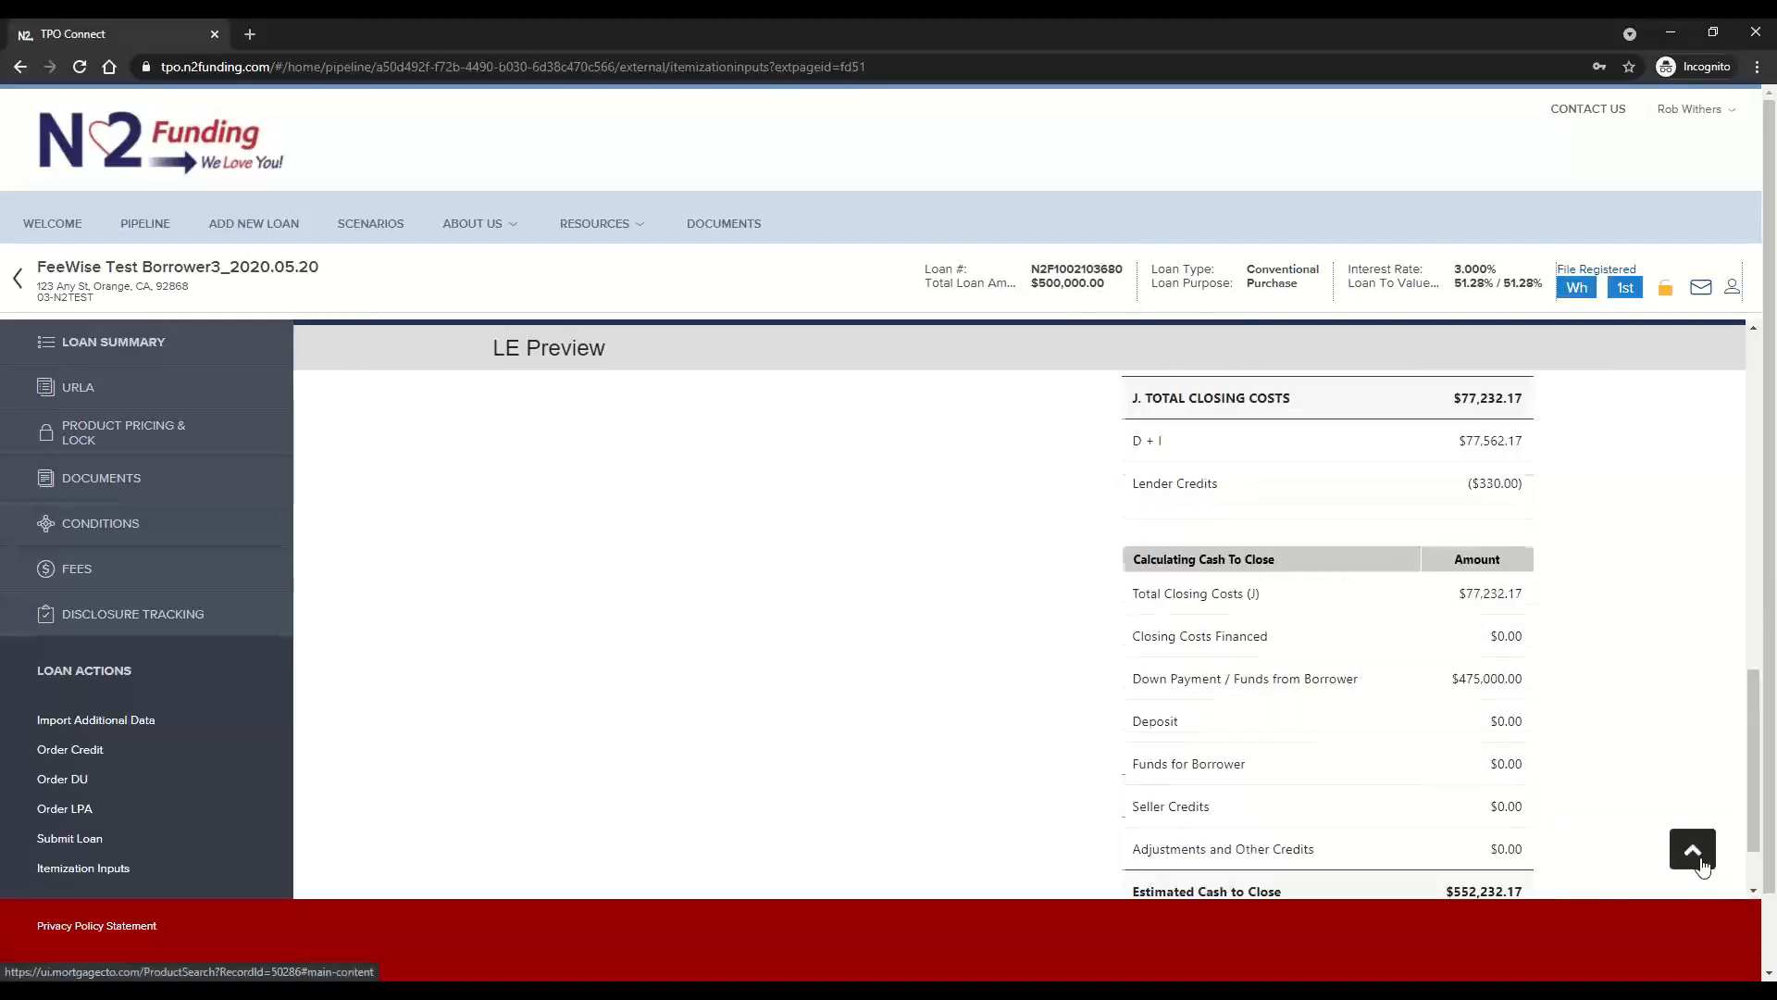
{"action": "left_click", "coordinate": [725, 490]}
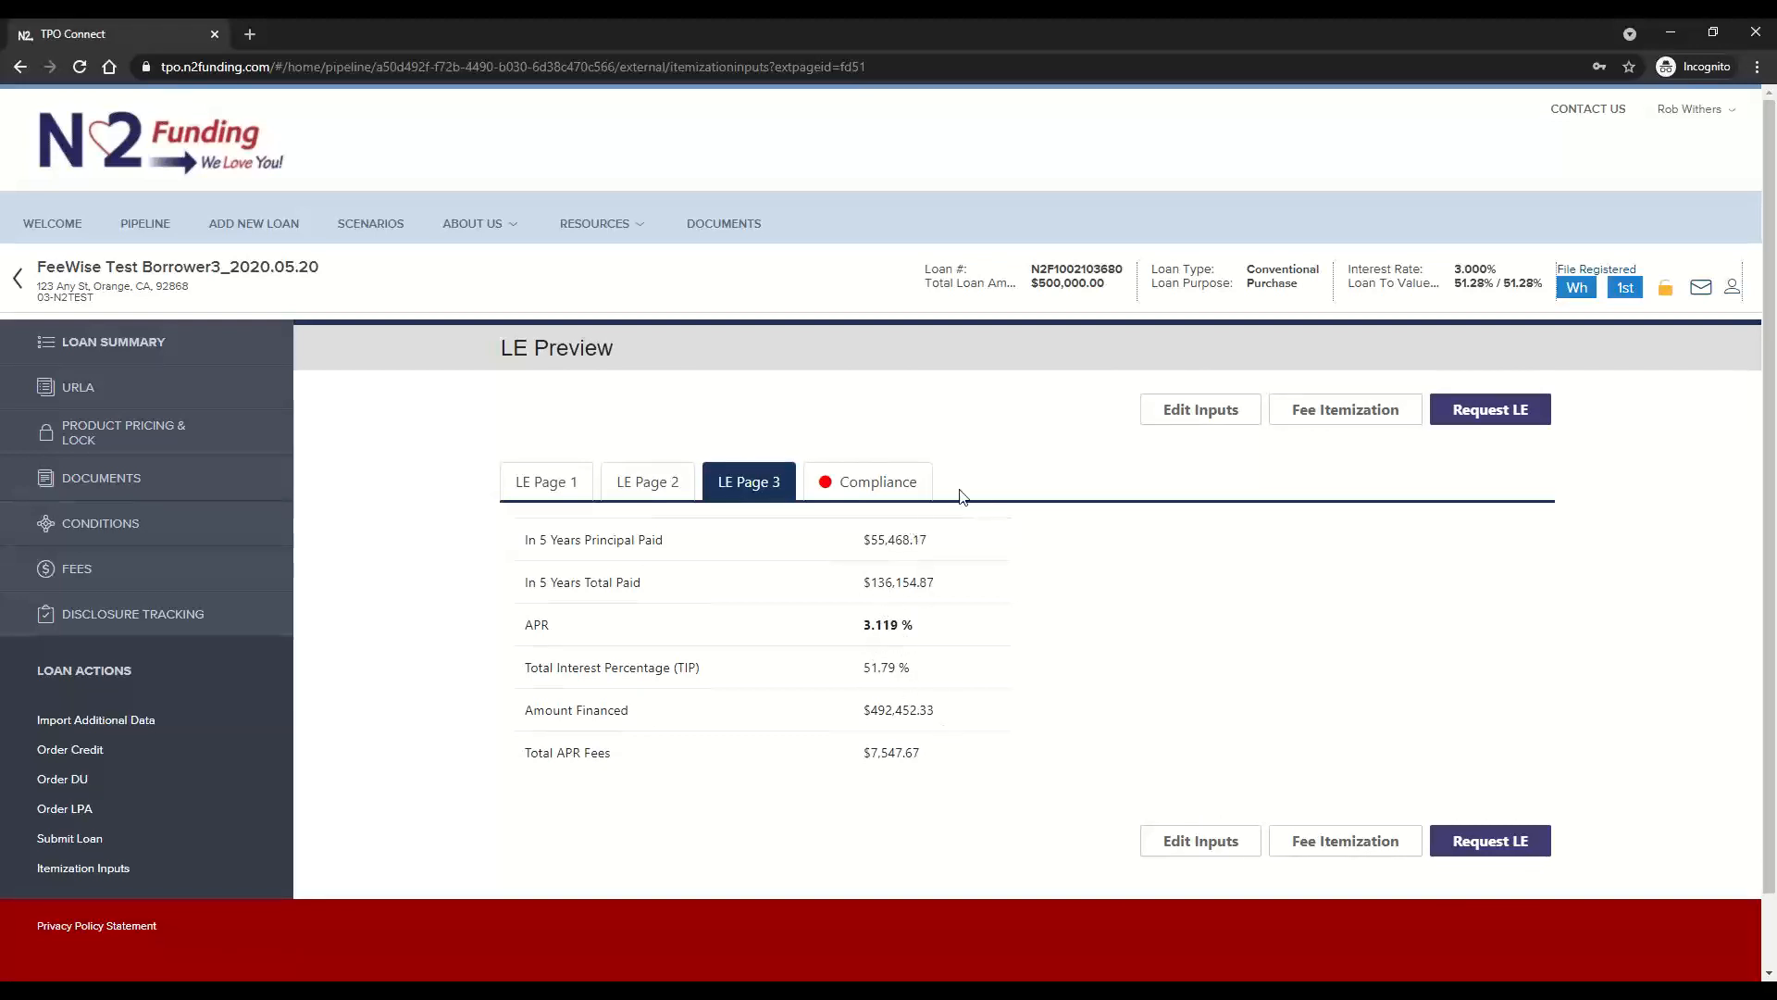
In the LE compliance results, examine the Points and Fees breakdown and the Section 35 Higher Priced (HPML) test
{"action": "left_click", "coordinate": [906, 495]}
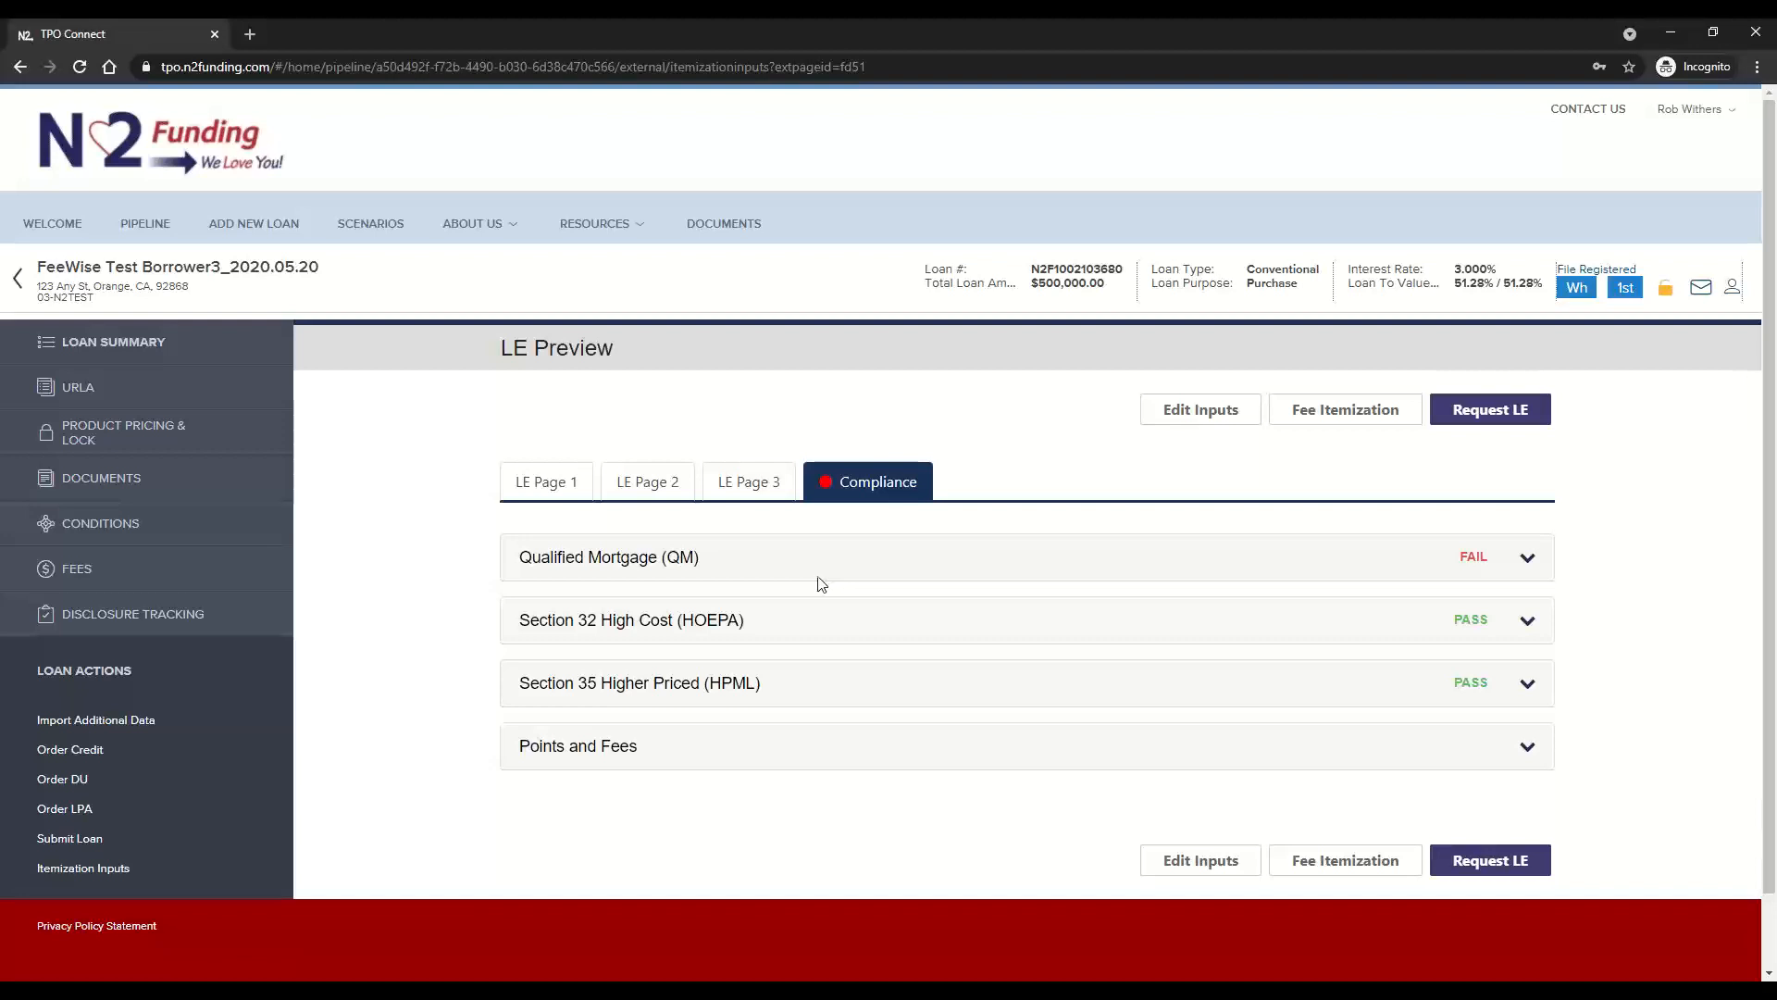
{"action": "left_click", "coordinate": [825, 755]}
{"action": "scroll", "coordinate": [826, 773], "scroll_direction": "down", "scroll_amount": 3}
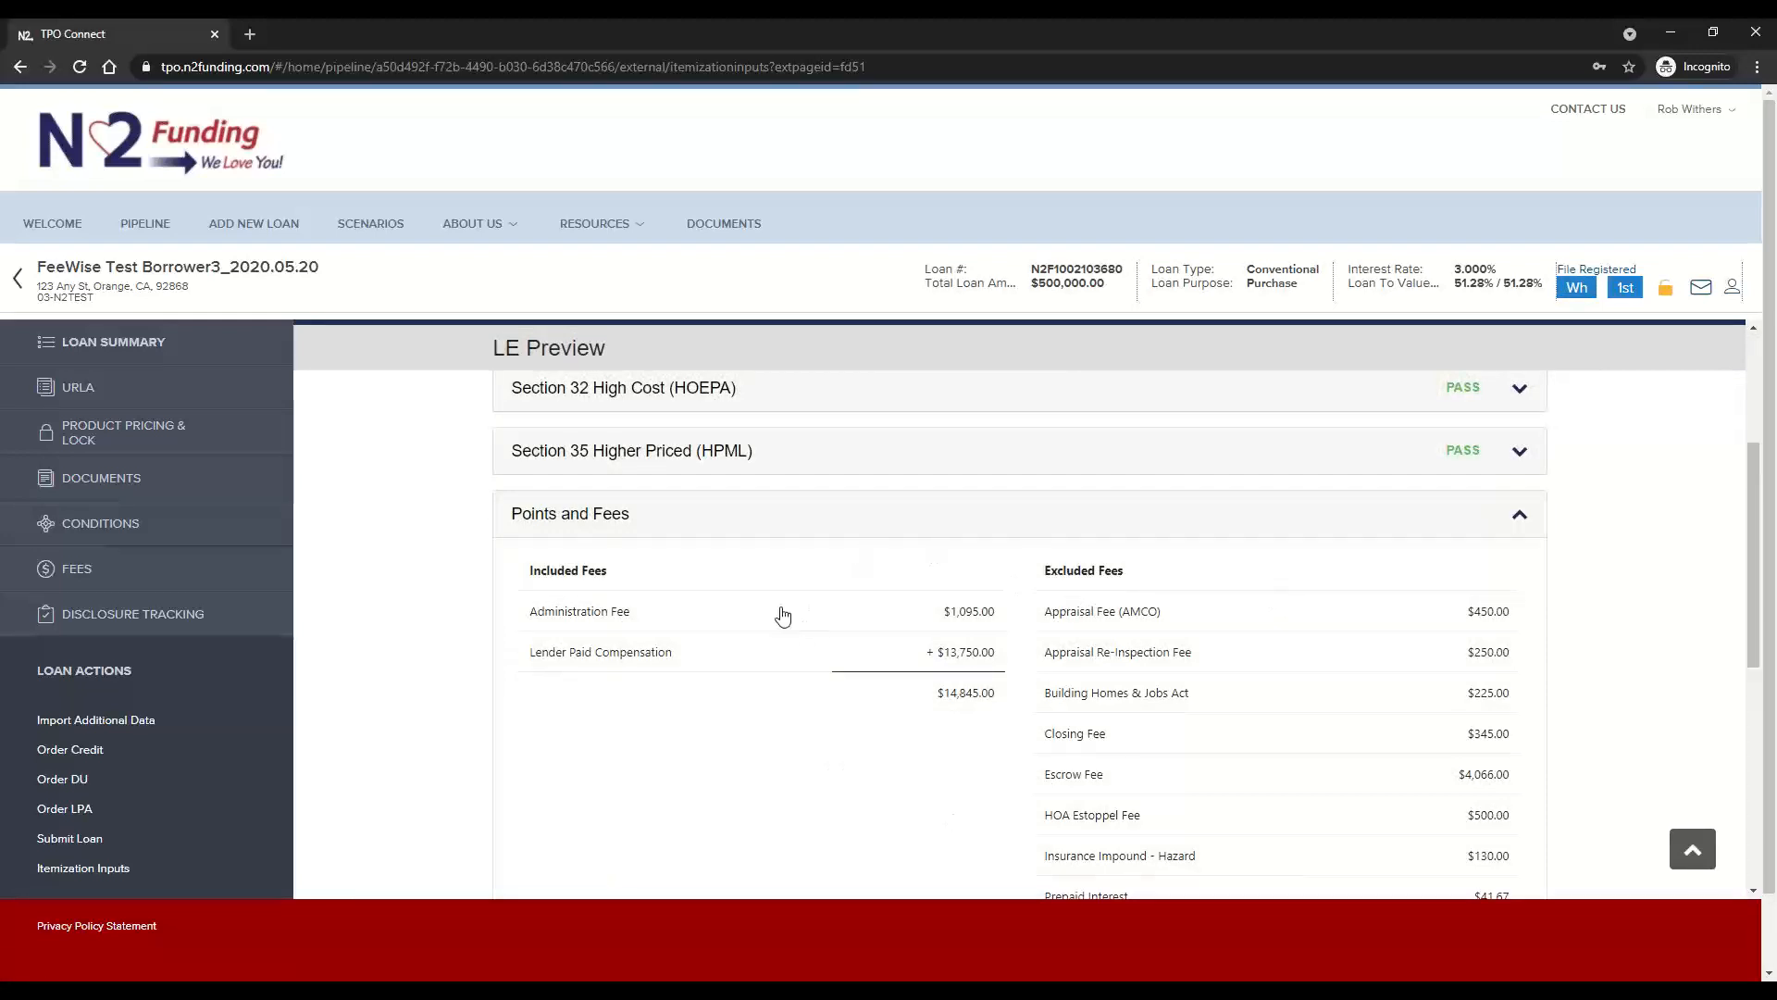
{"action": "scroll", "coordinate": [783, 617], "scroll_direction": "up", "scroll_amount": 2}
{"action": "left_click", "coordinate": [761, 697]}
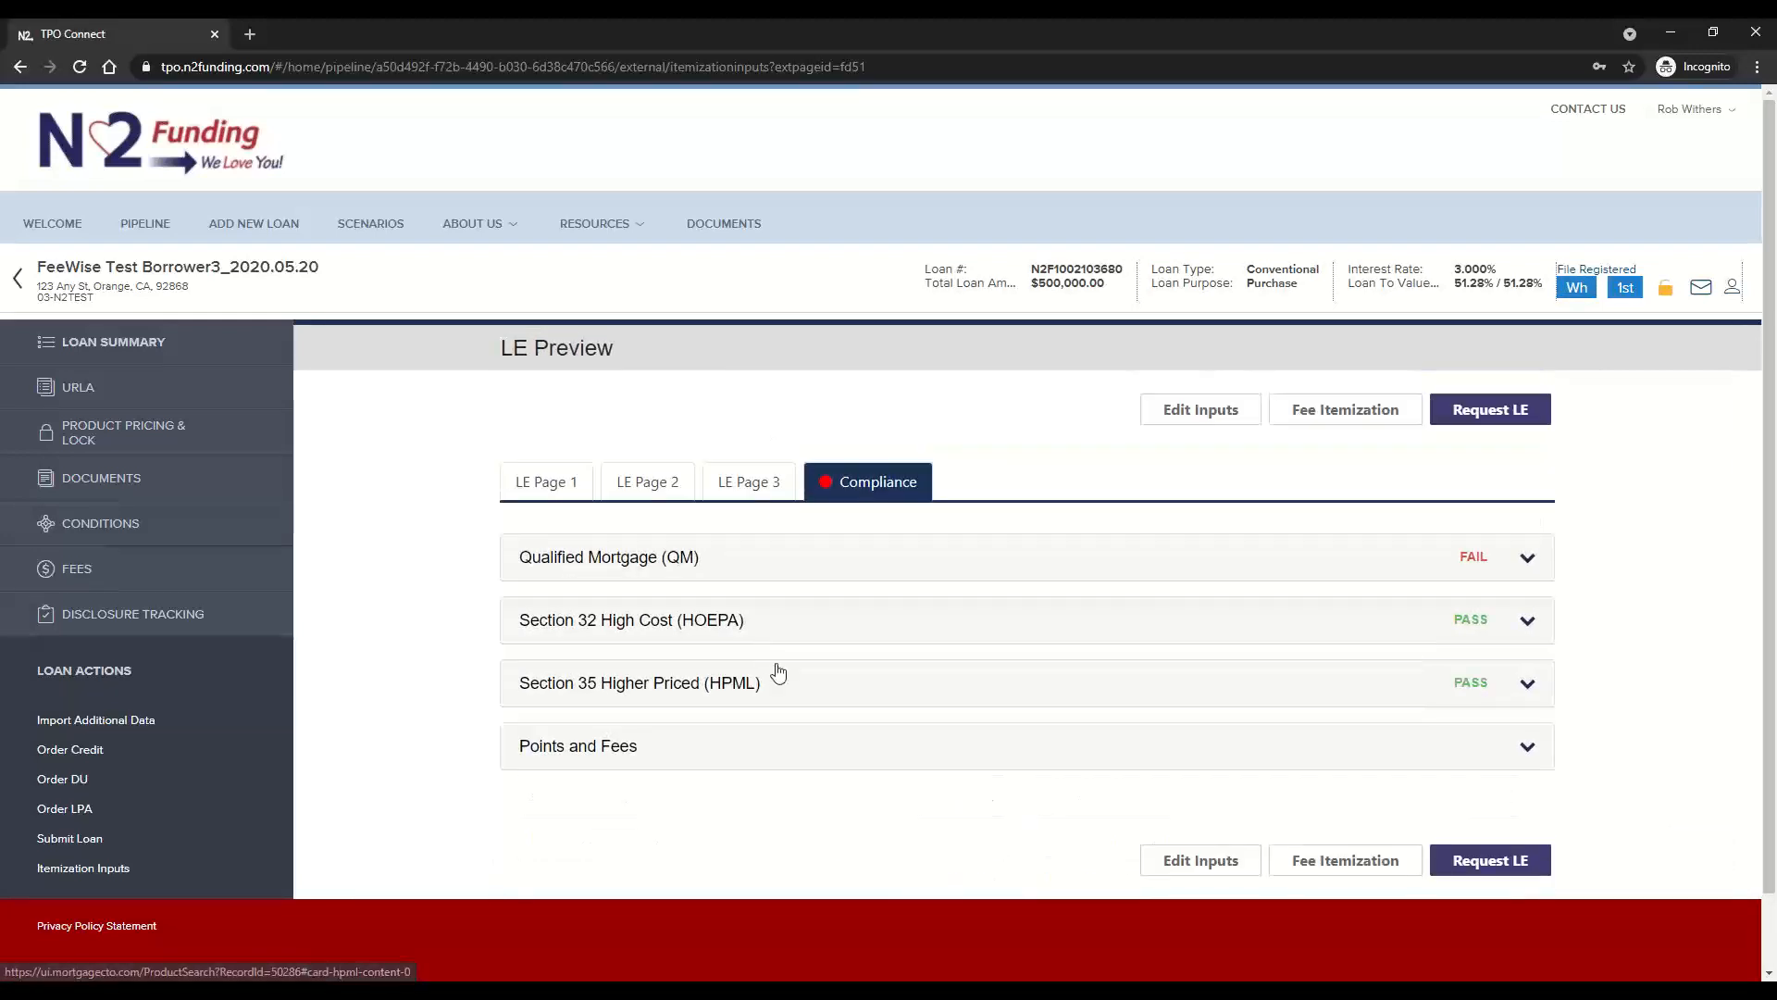
{"action": "left_click", "coordinate": [786, 695]}
{"action": "scroll", "coordinate": [876, 691], "scroll_direction": "down", "scroll_amount": 3}
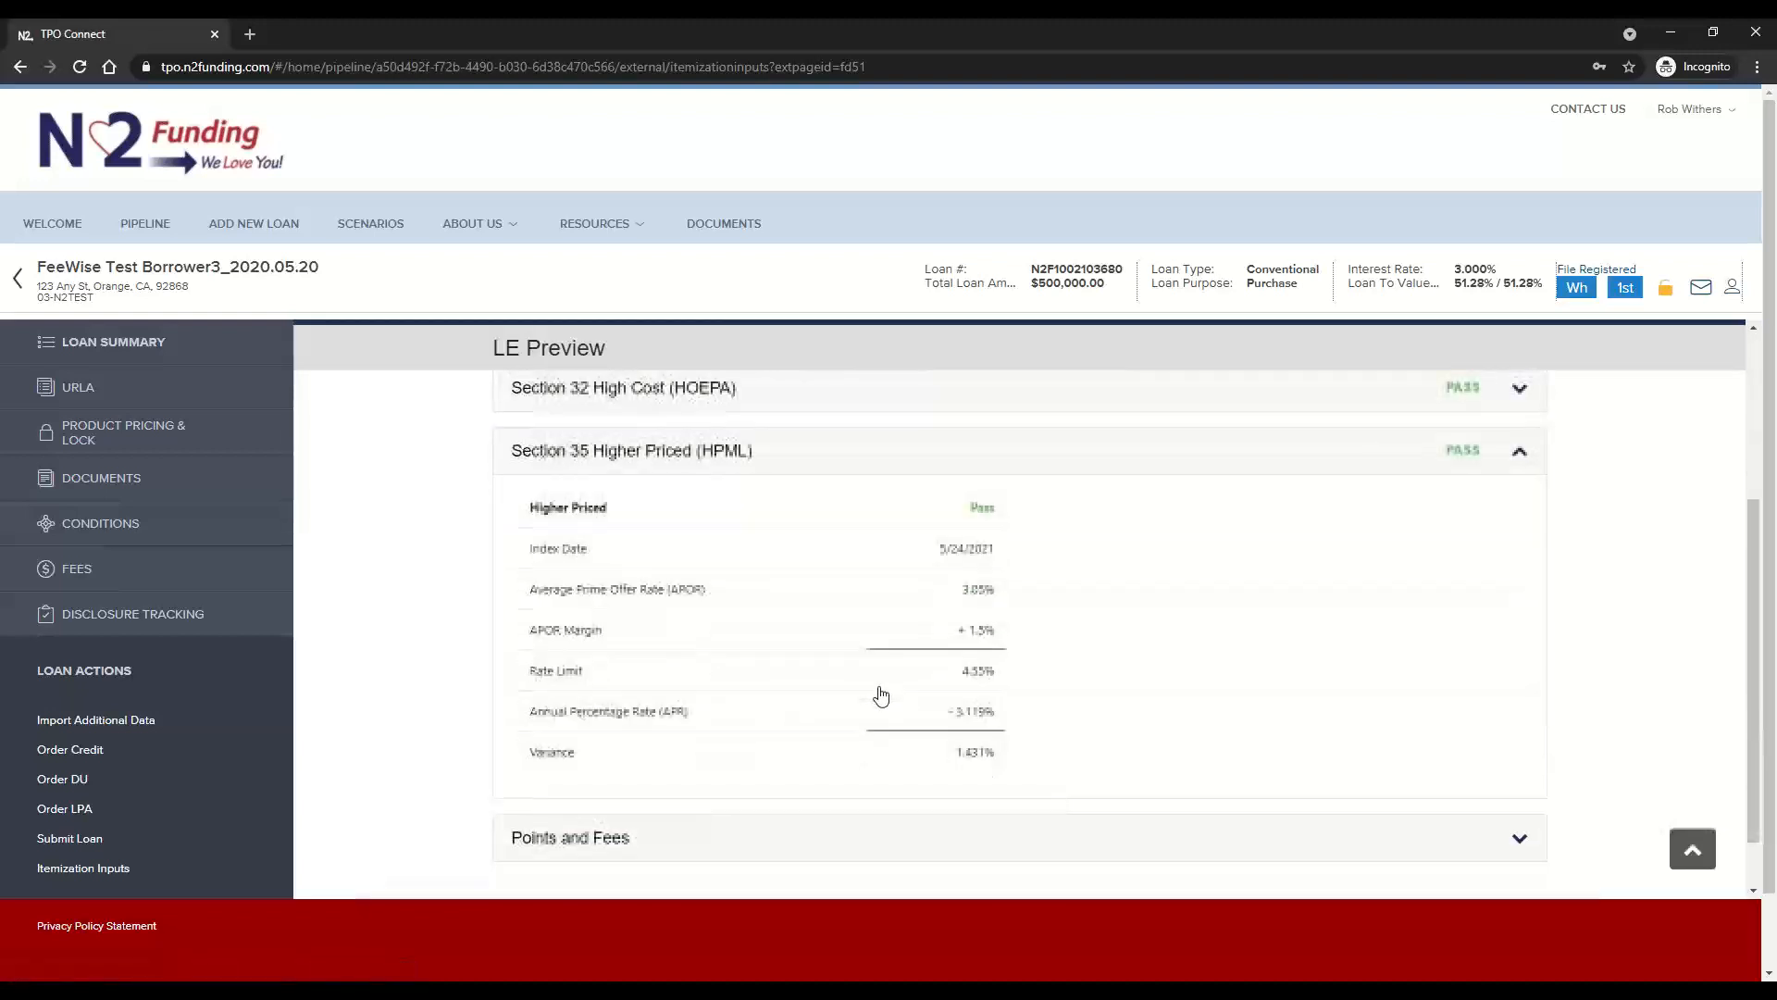
{"action": "left_click", "coordinate": [702, 460]}
Examine the Section 32 High Cost (HOEPA) and Qualified Mortgage (QM) compliance test details
{"action": "left_click", "coordinate": [694, 619]}
{"action": "scroll", "coordinate": [1122, 605], "scroll_direction": "down", "scroll_amount": 3}
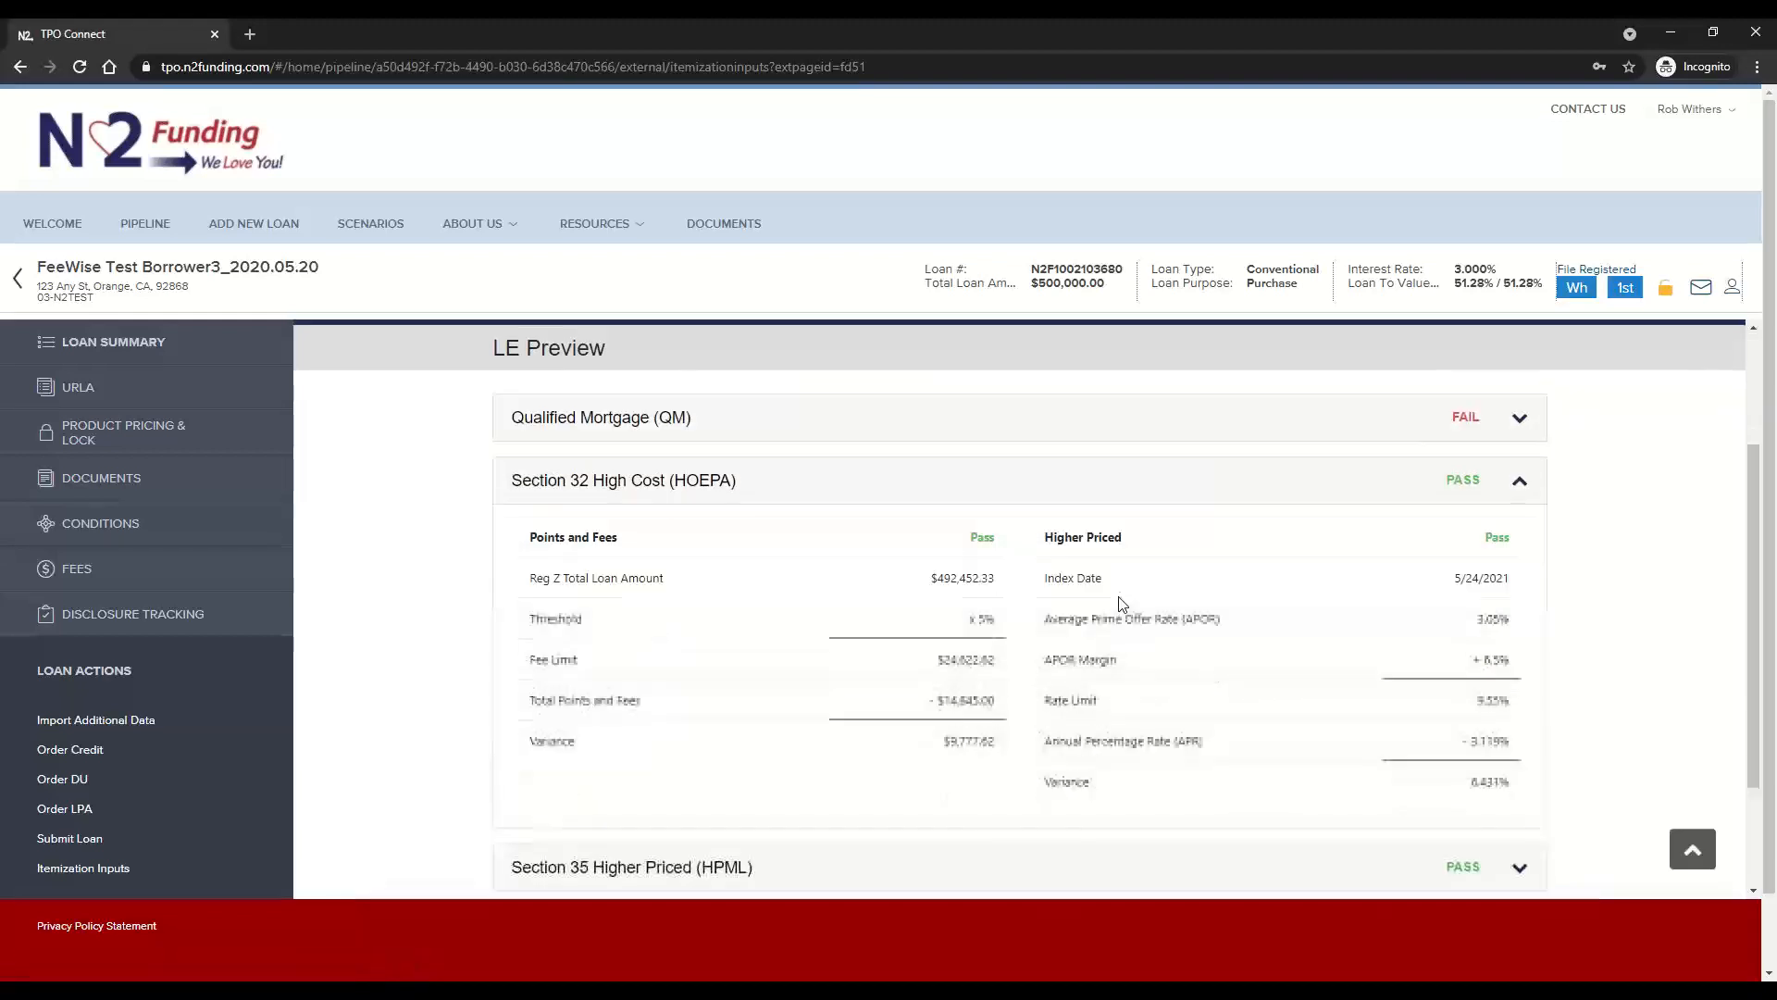
{"action": "scroll", "coordinate": [1122, 604], "scroll_direction": "up", "scroll_amount": 3}
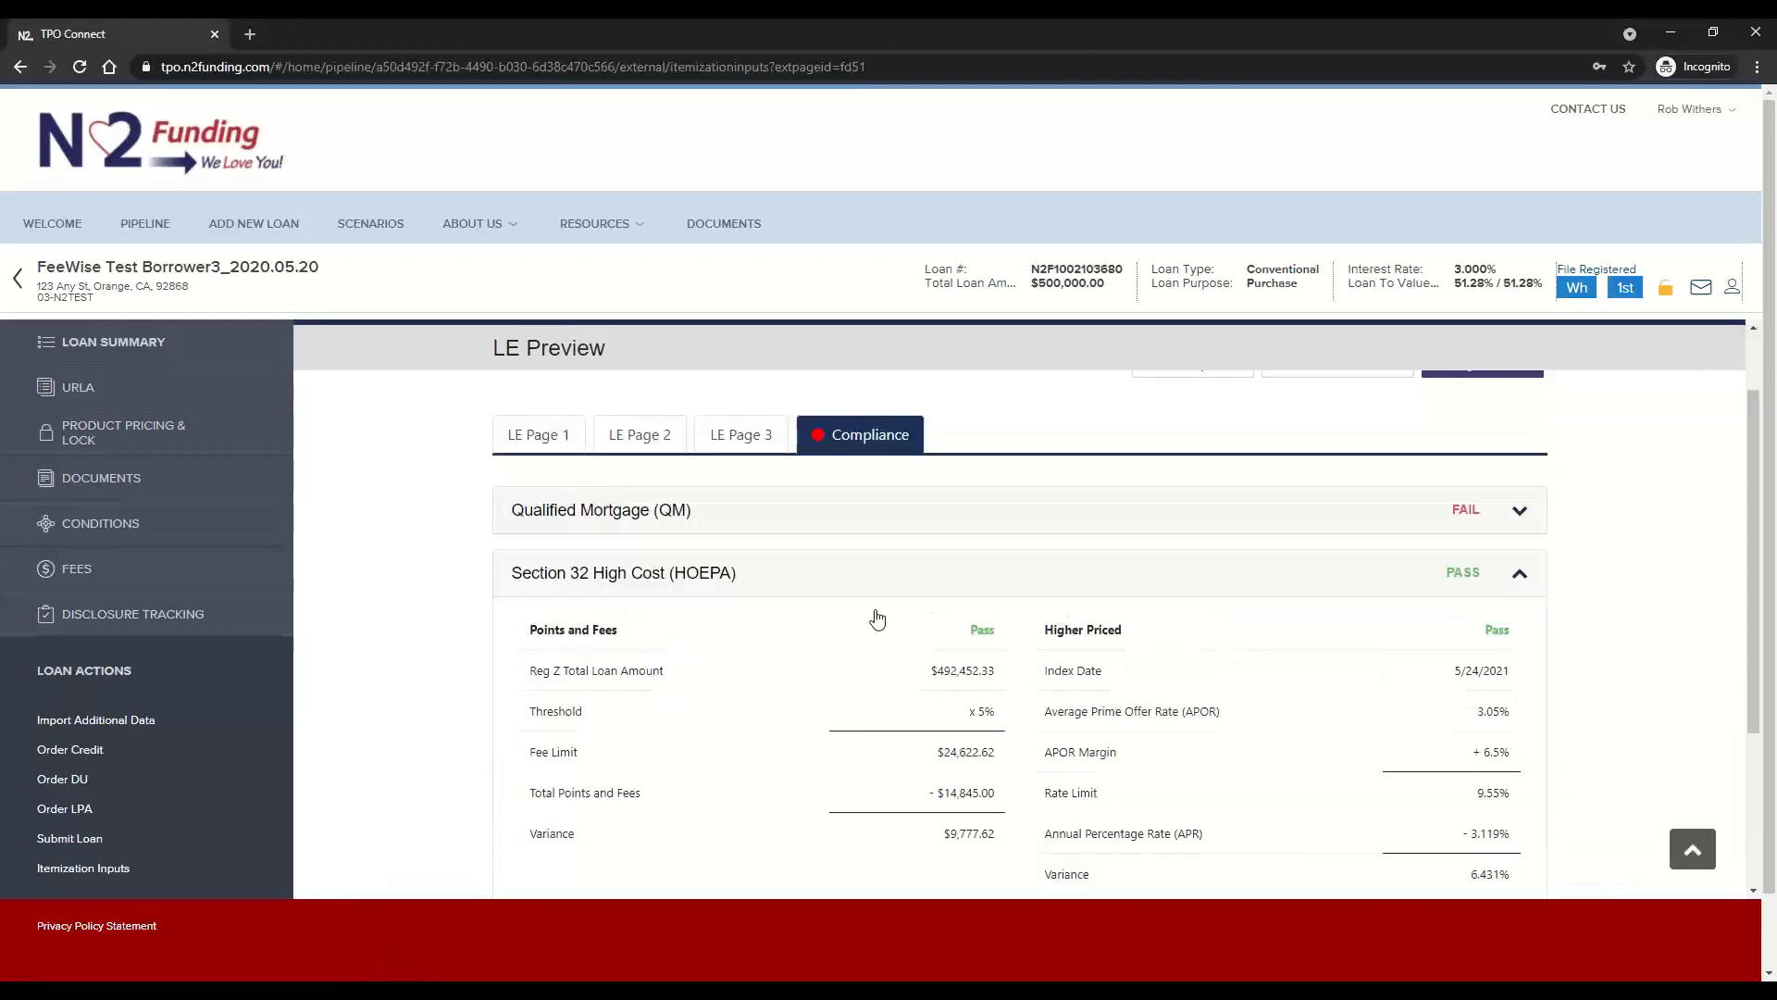
{"action": "left_click", "coordinate": [833, 582]}
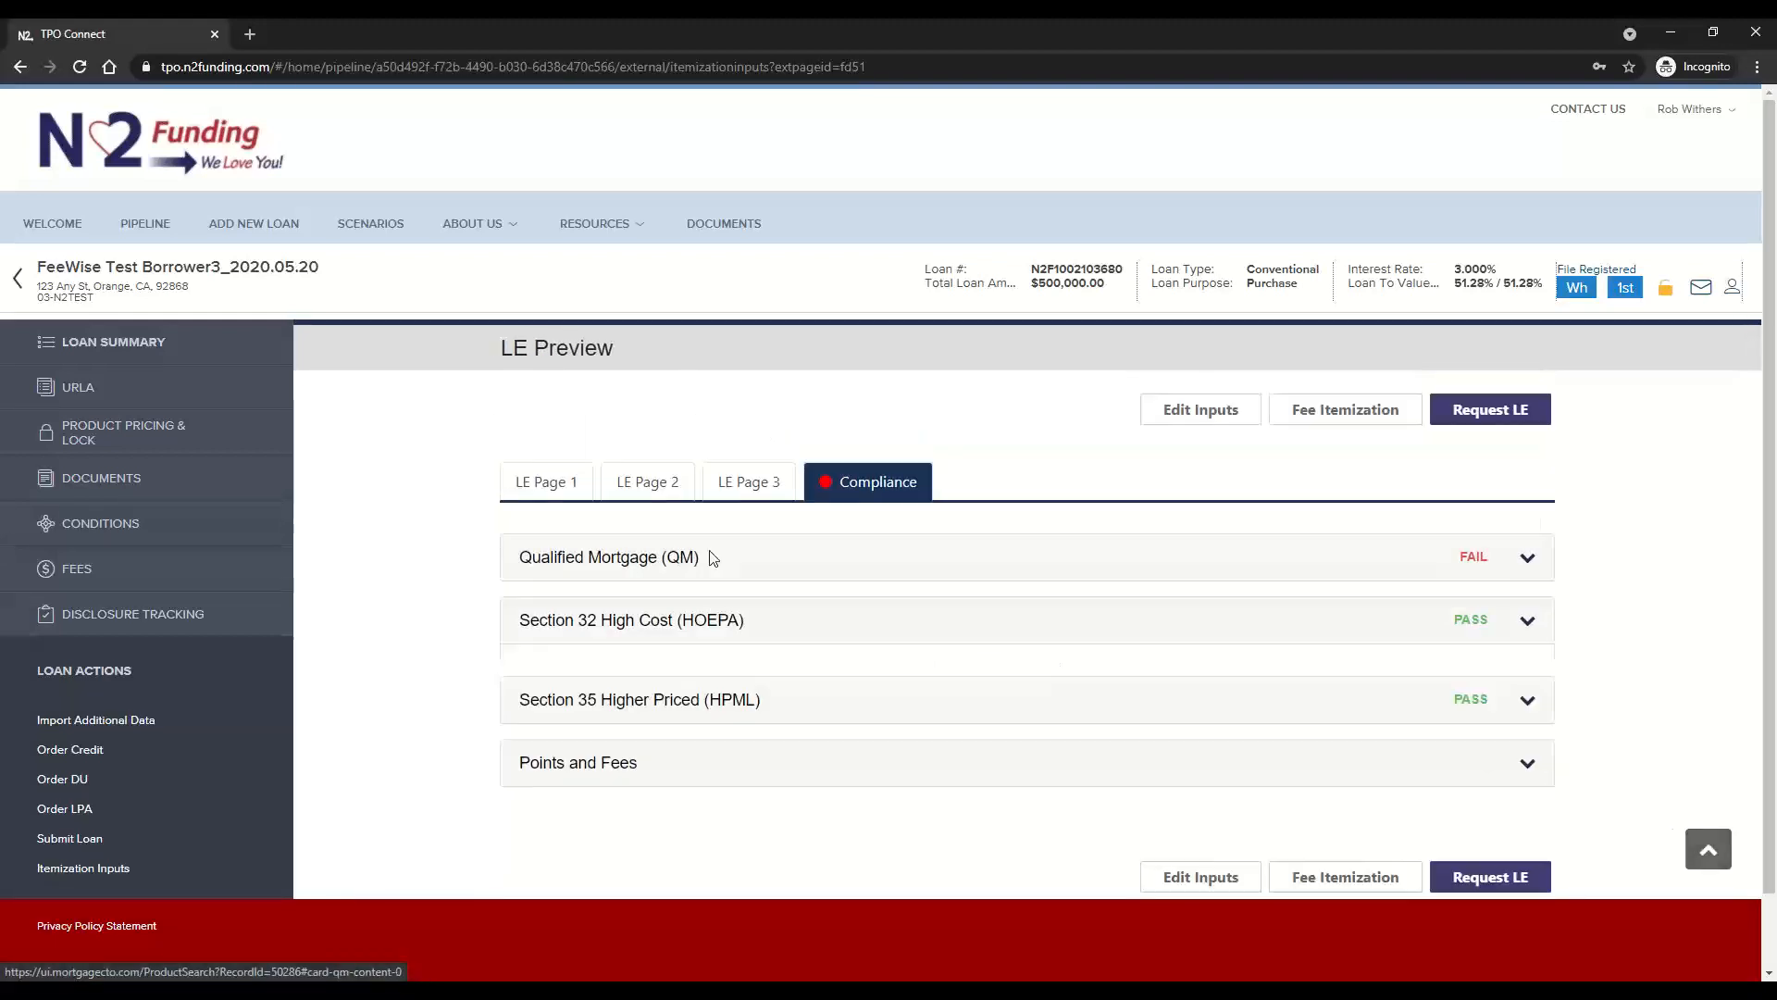
{"action": "left_click", "coordinate": [776, 577]}
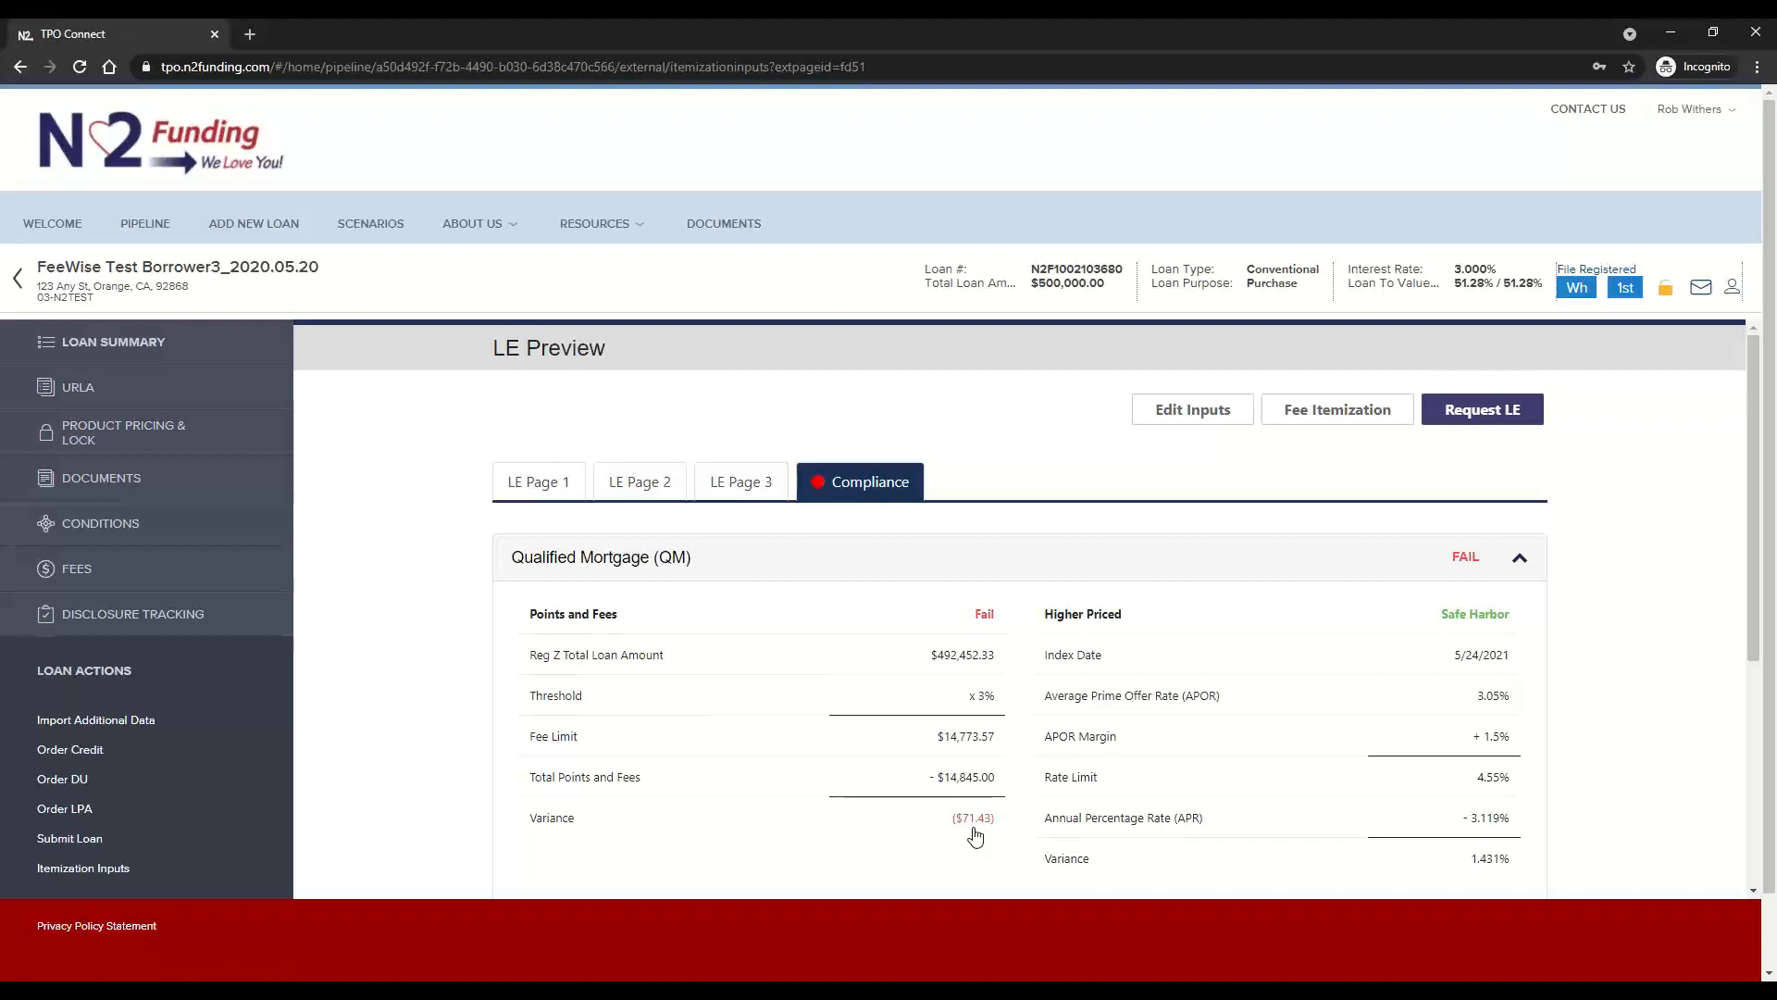
Return to the Loan Option Inputs, set Buyout UW Fee to Yes, and proceed to the fee itemization
{"action": "left_click", "coordinate": [1354, 417]}
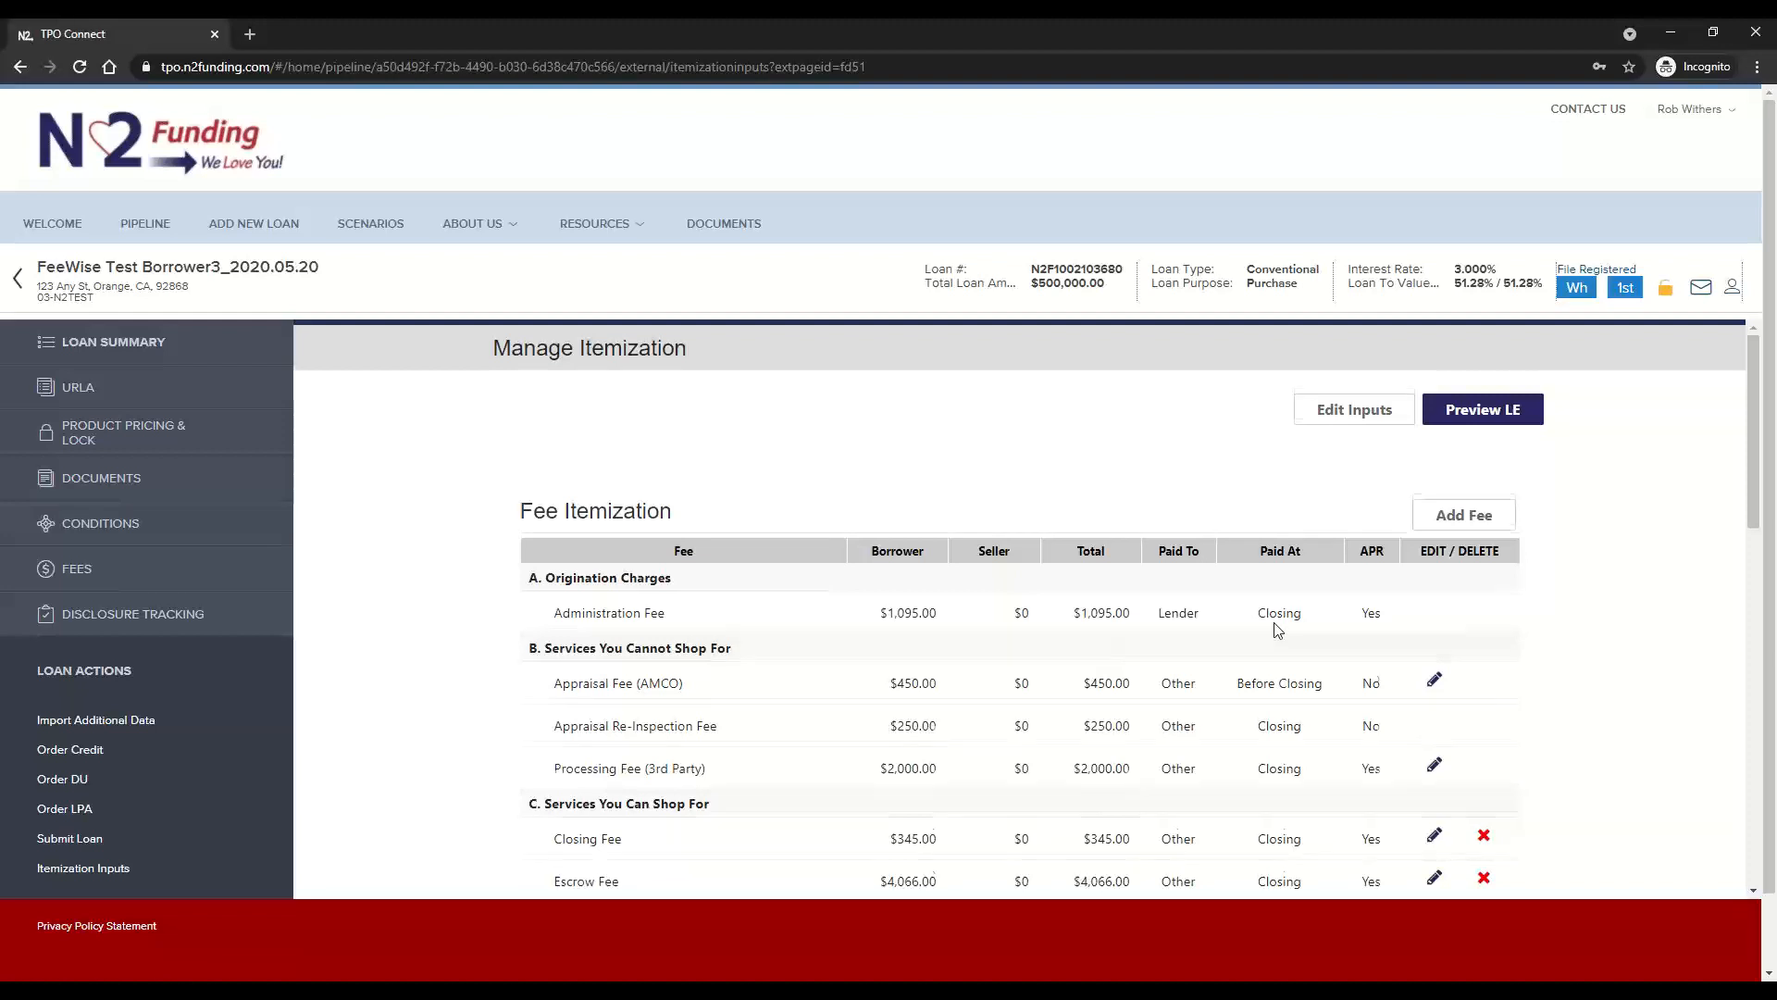
{"action": "scroll", "coordinate": [1277, 630], "scroll_direction": "down", "scroll_amount": 1}
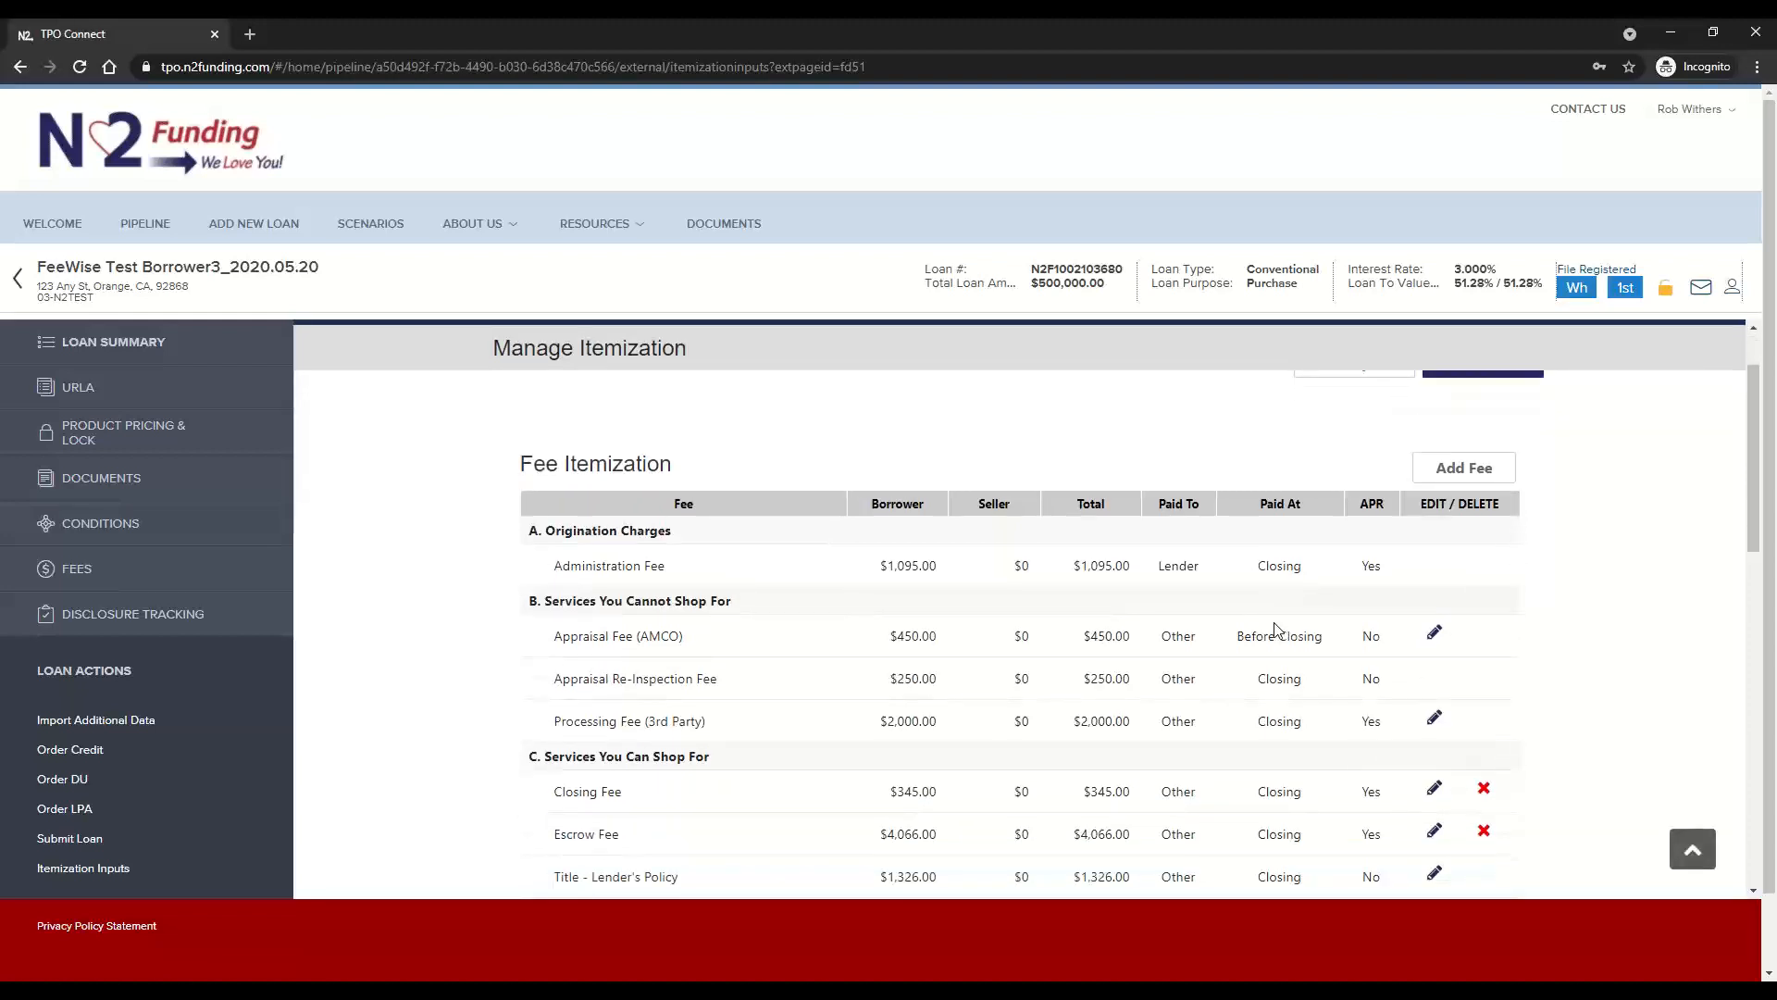
{"action": "scroll", "coordinate": [1277, 629], "scroll_direction": "up", "scroll_amount": 1}
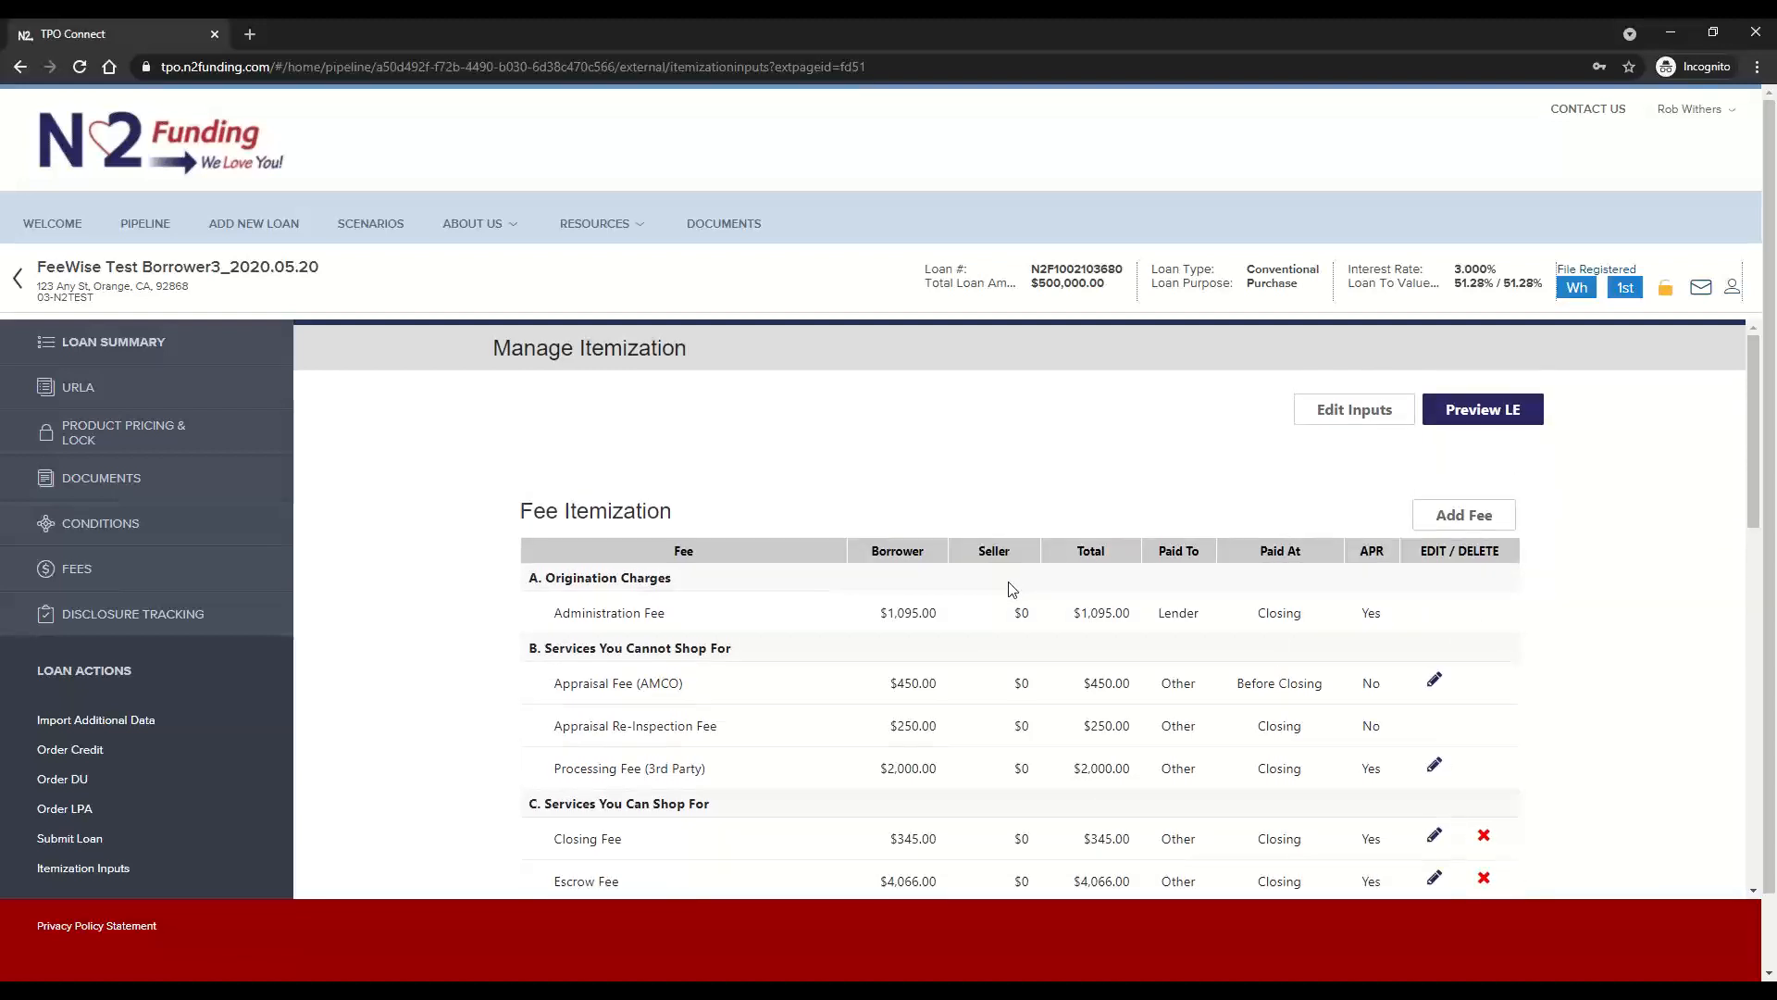
{"action": "left_click", "coordinate": [1349, 421]}
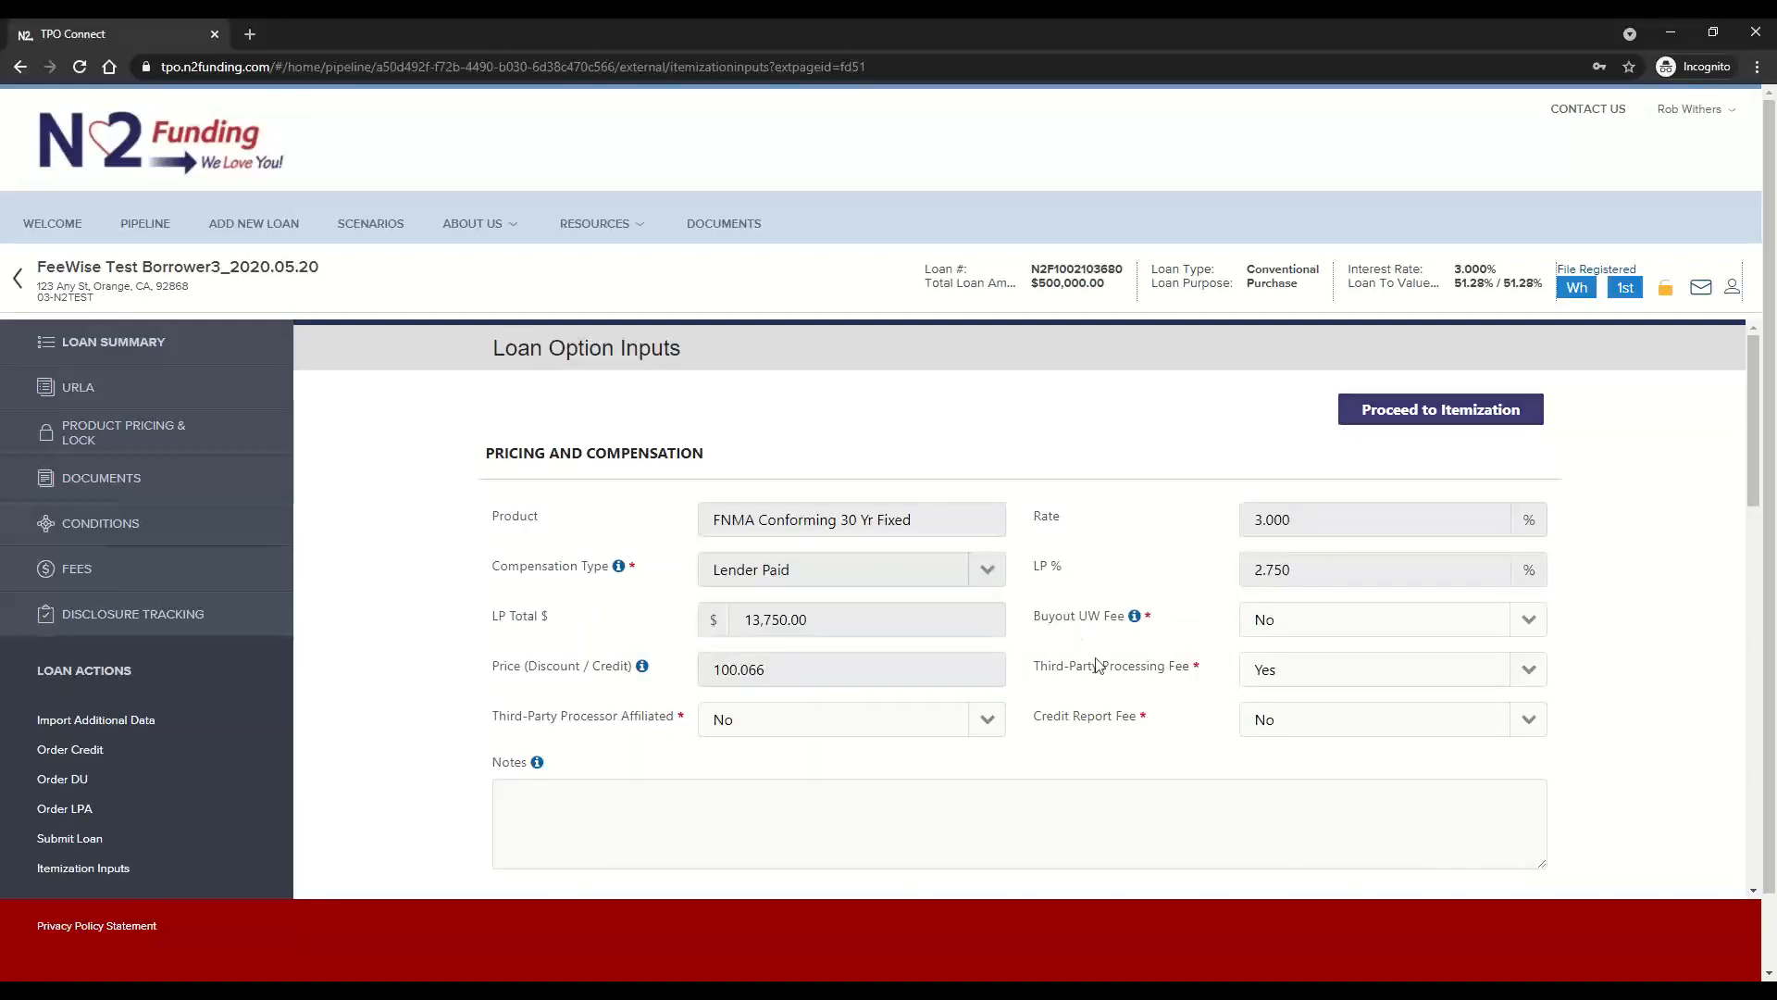
{"action": "left_click", "coordinate": [1368, 629]}
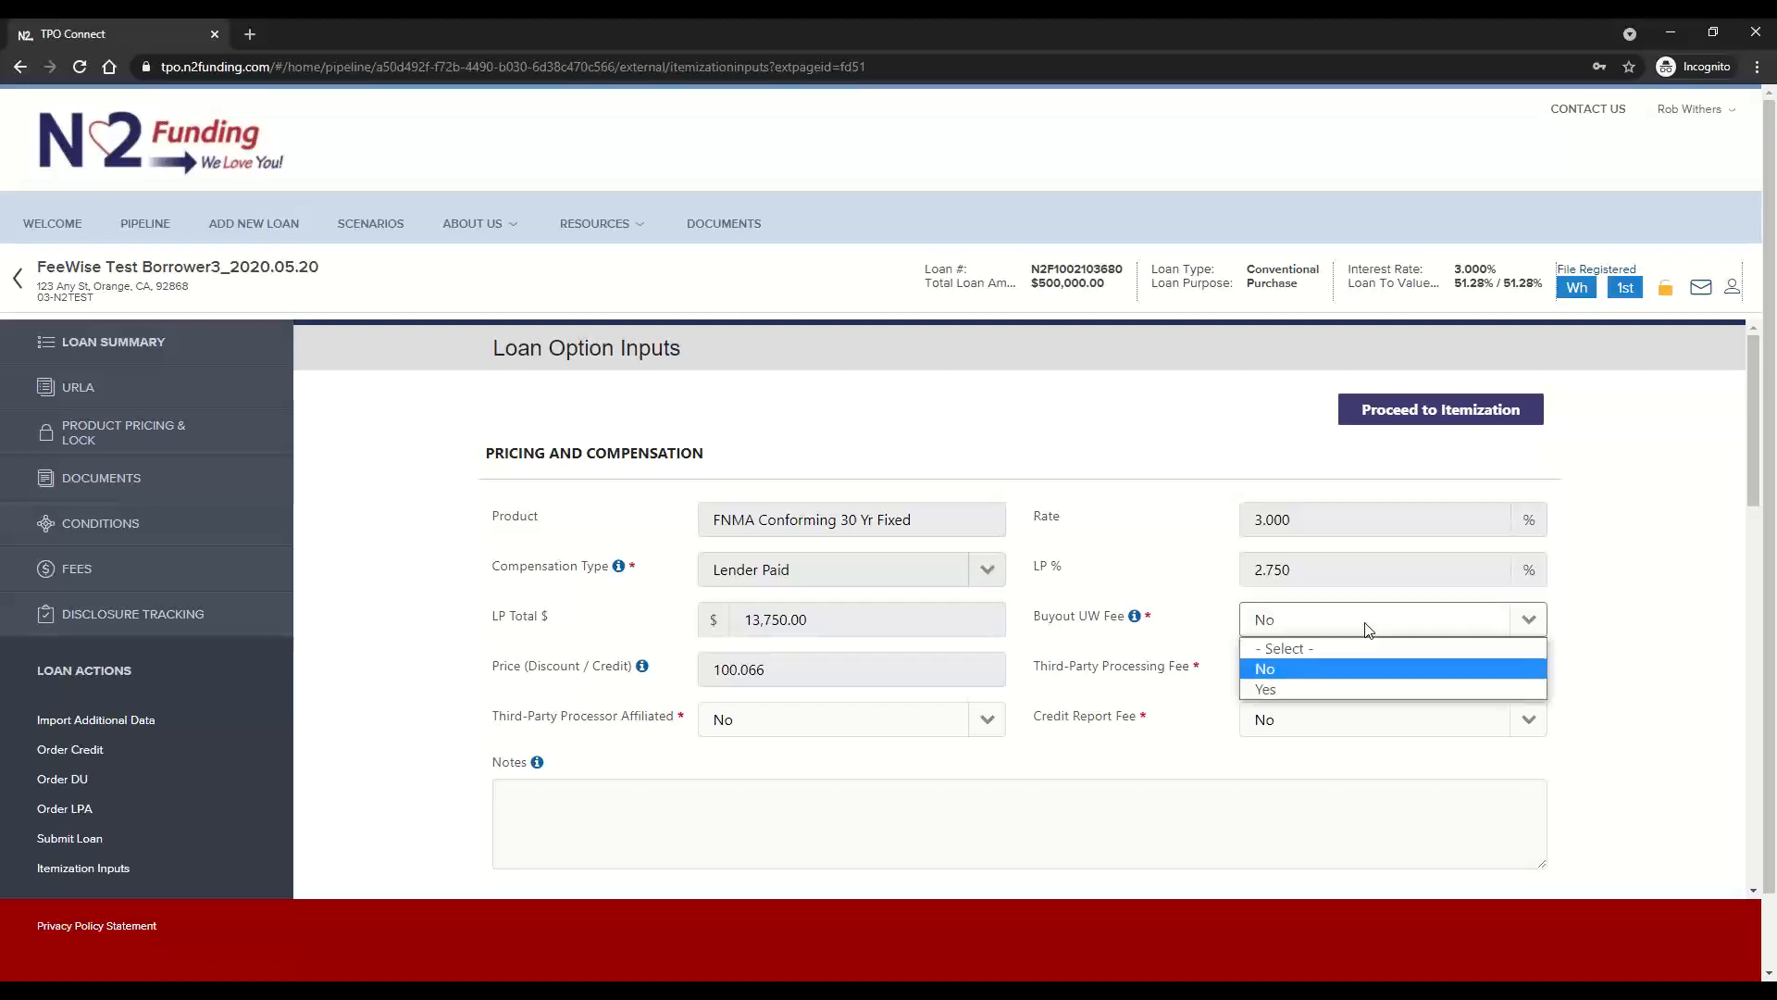
{"action": "left_click", "coordinate": [1292, 687]}
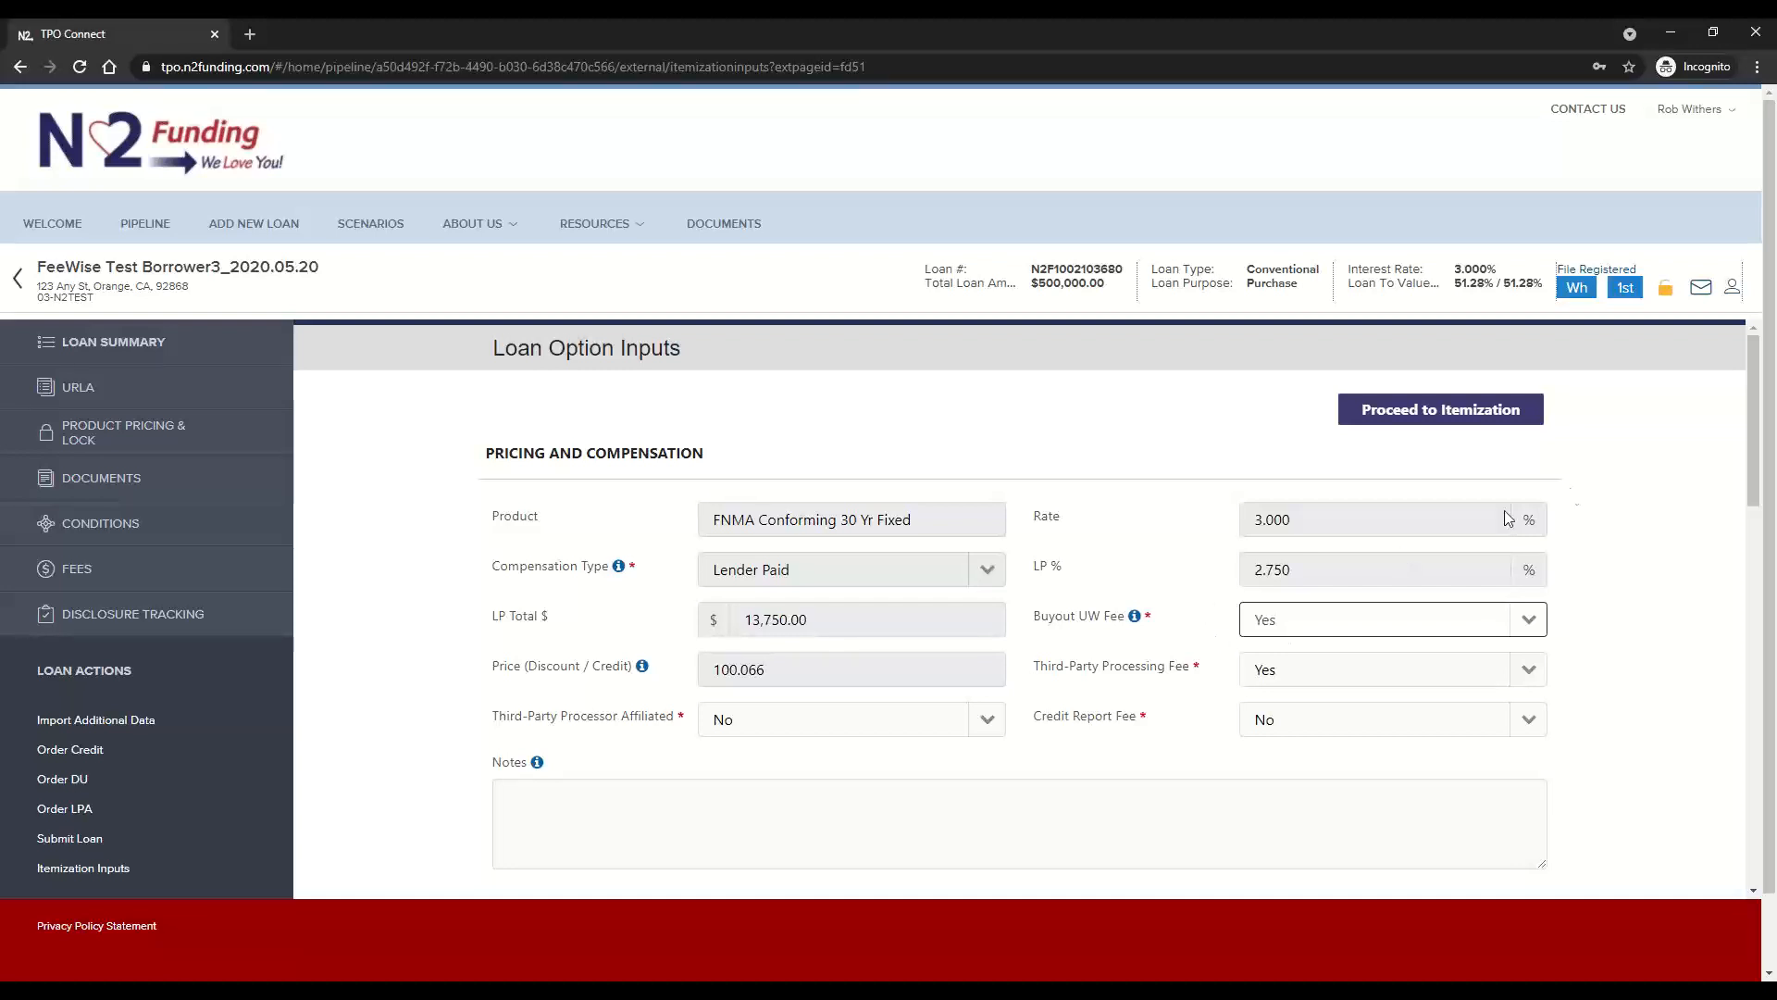
{"action": "left_click", "coordinate": [1467, 408]}
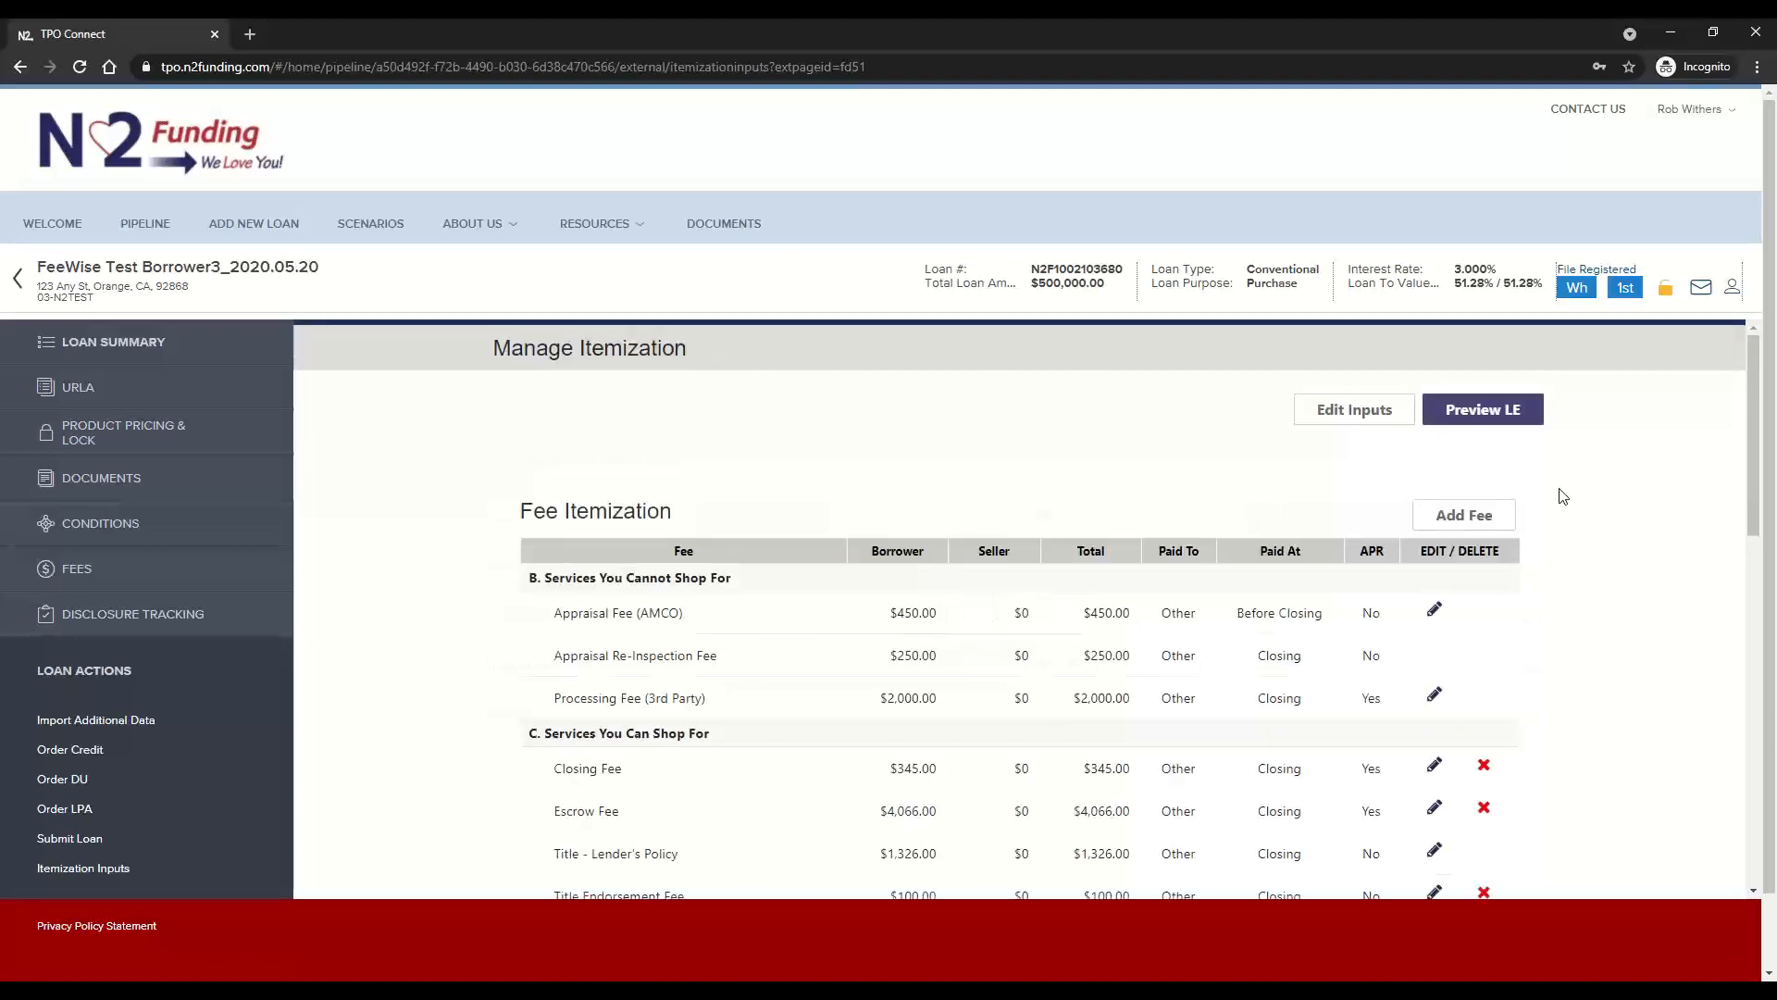
Preview the Loan Estimate again and examine the Qualified Mortgage (QM) compliance details, including the points and fees variance
{"action": "left_click", "coordinate": [1504, 418]}
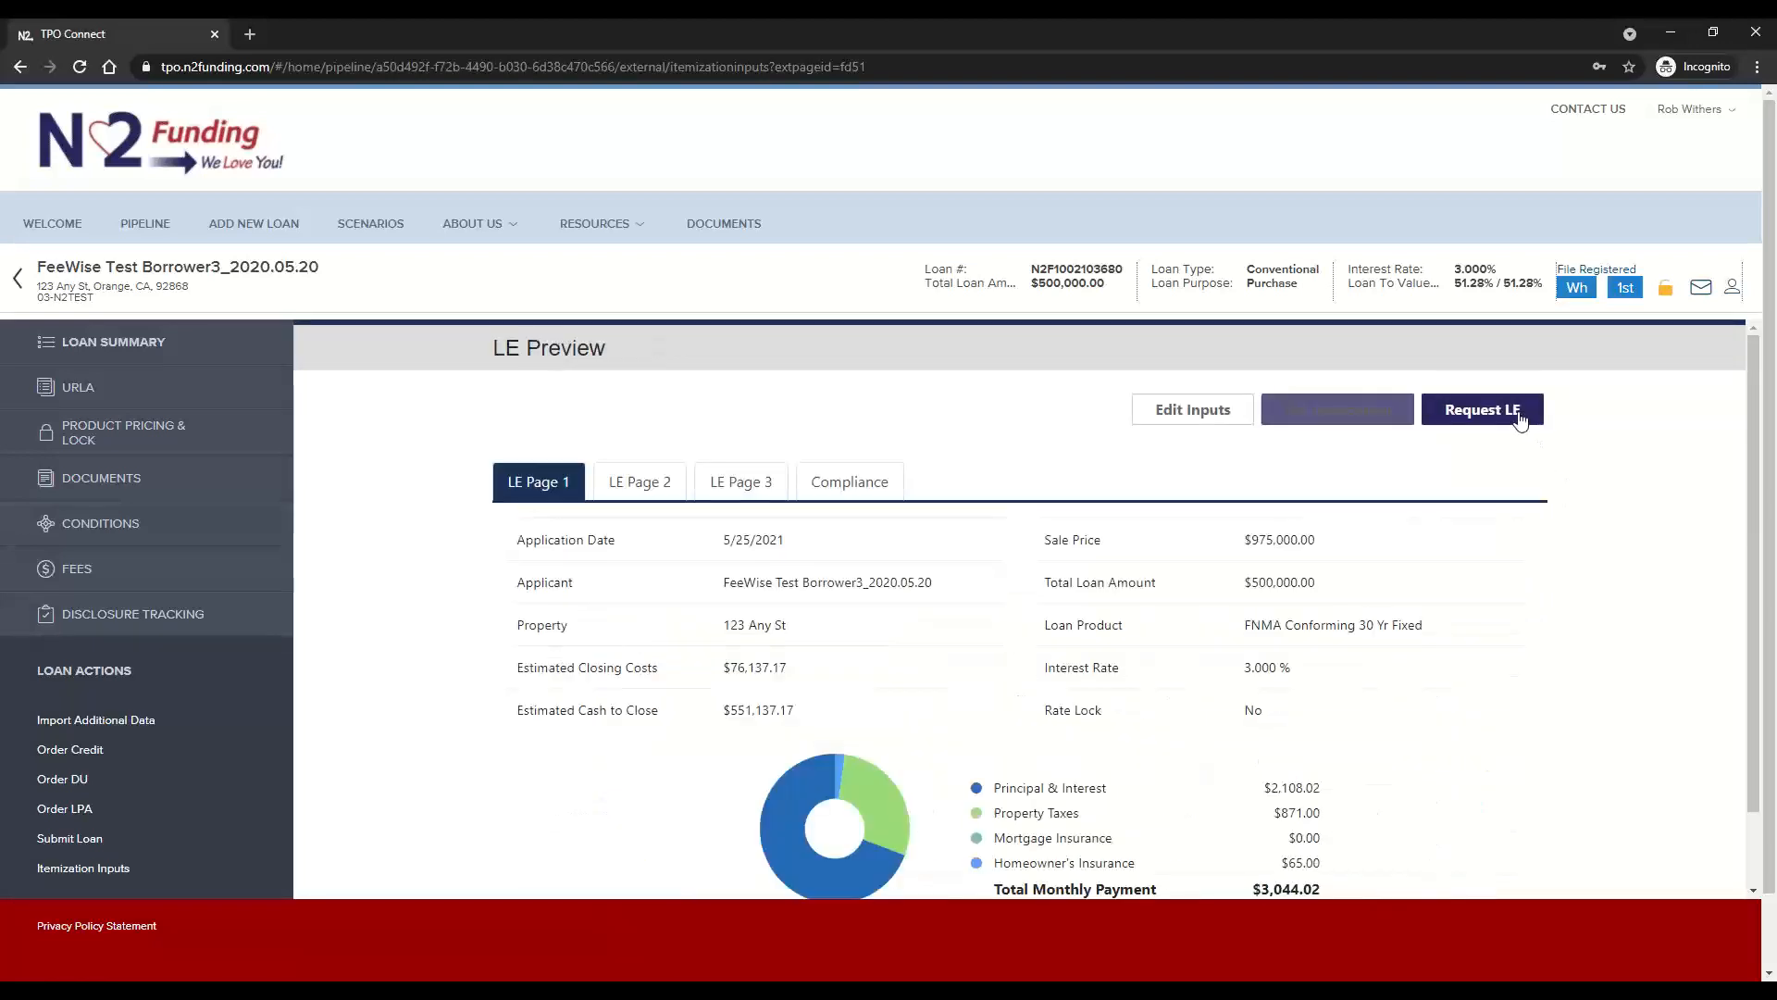
{"action": "left_click", "coordinate": [886, 489]}
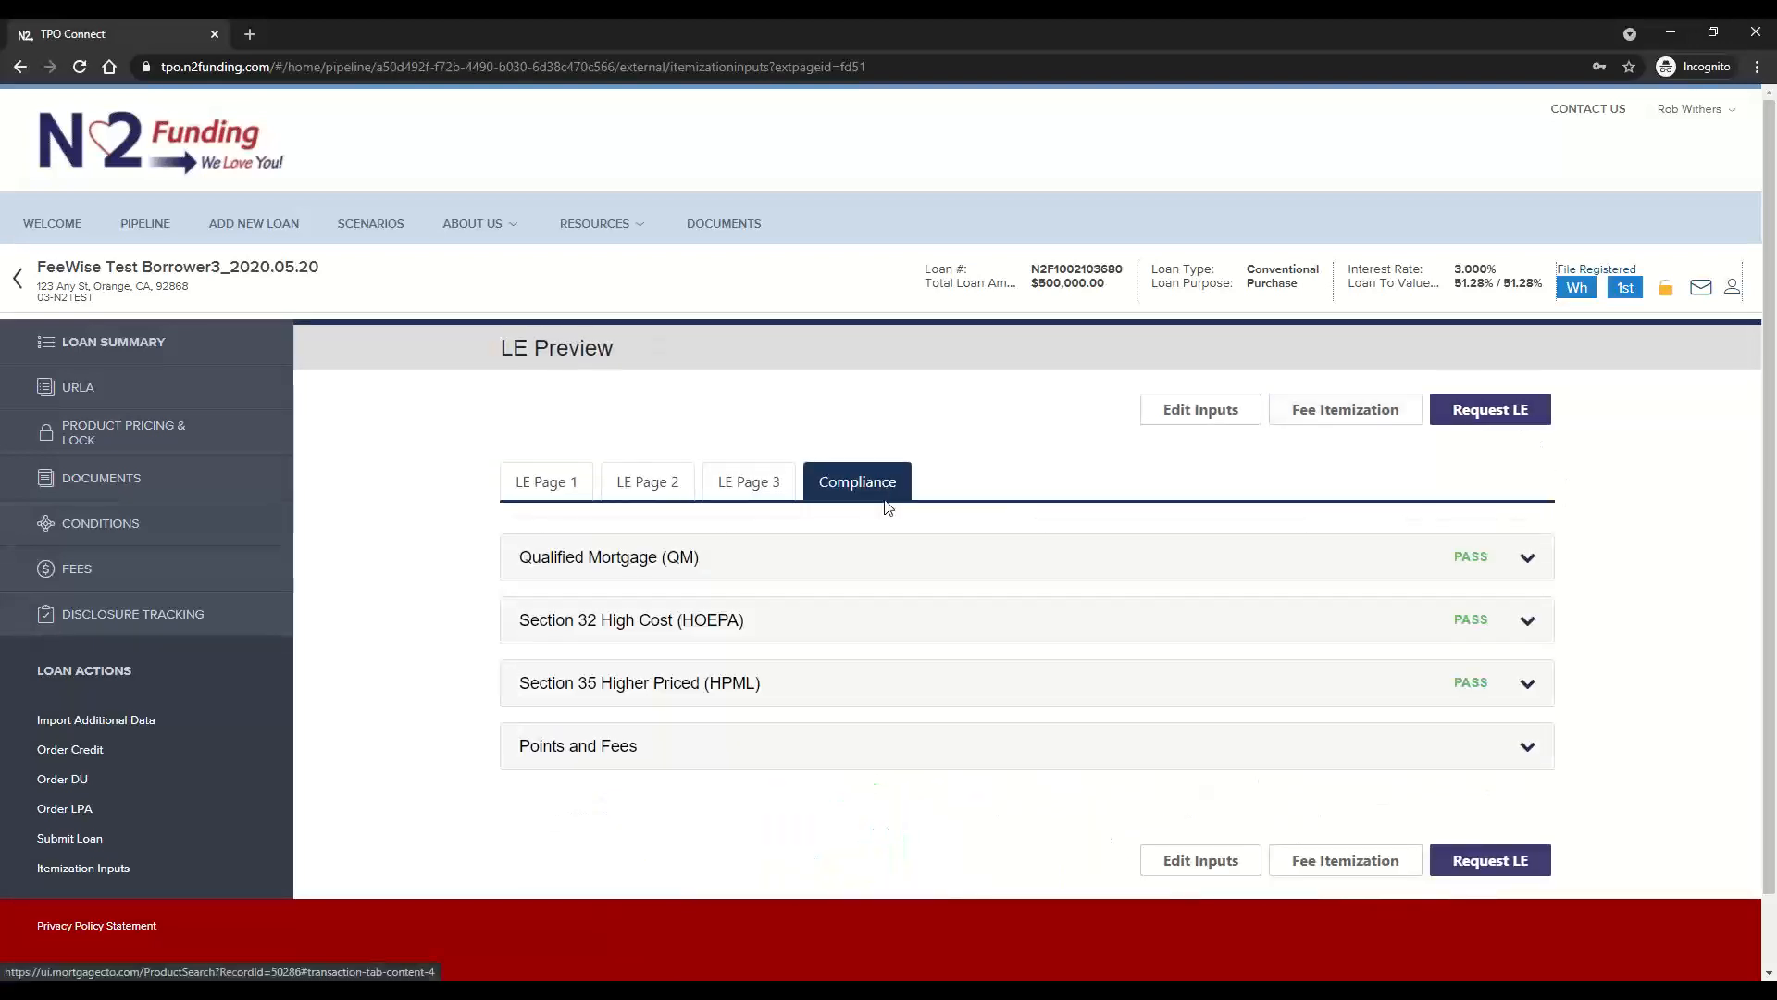
{"action": "left_click", "coordinate": [842, 570]}
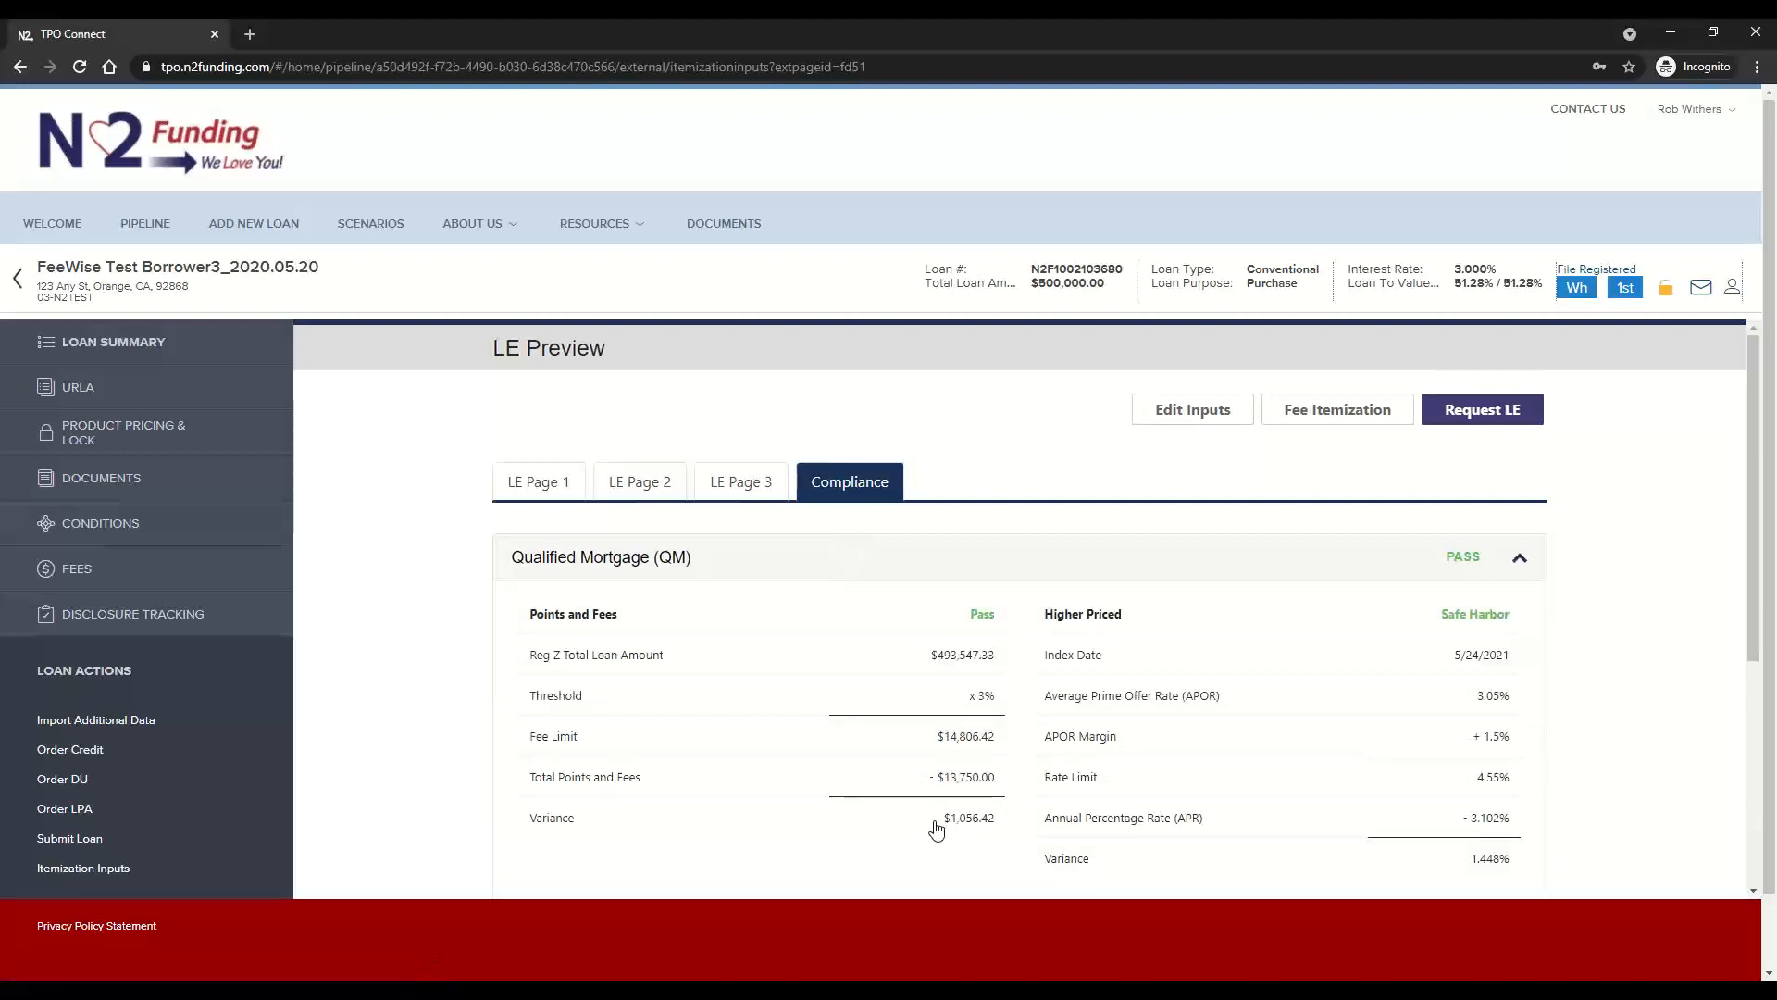
{"action": "left_click_drag", "start_coordinate": [939, 829], "coordinate": [1006, 831]}
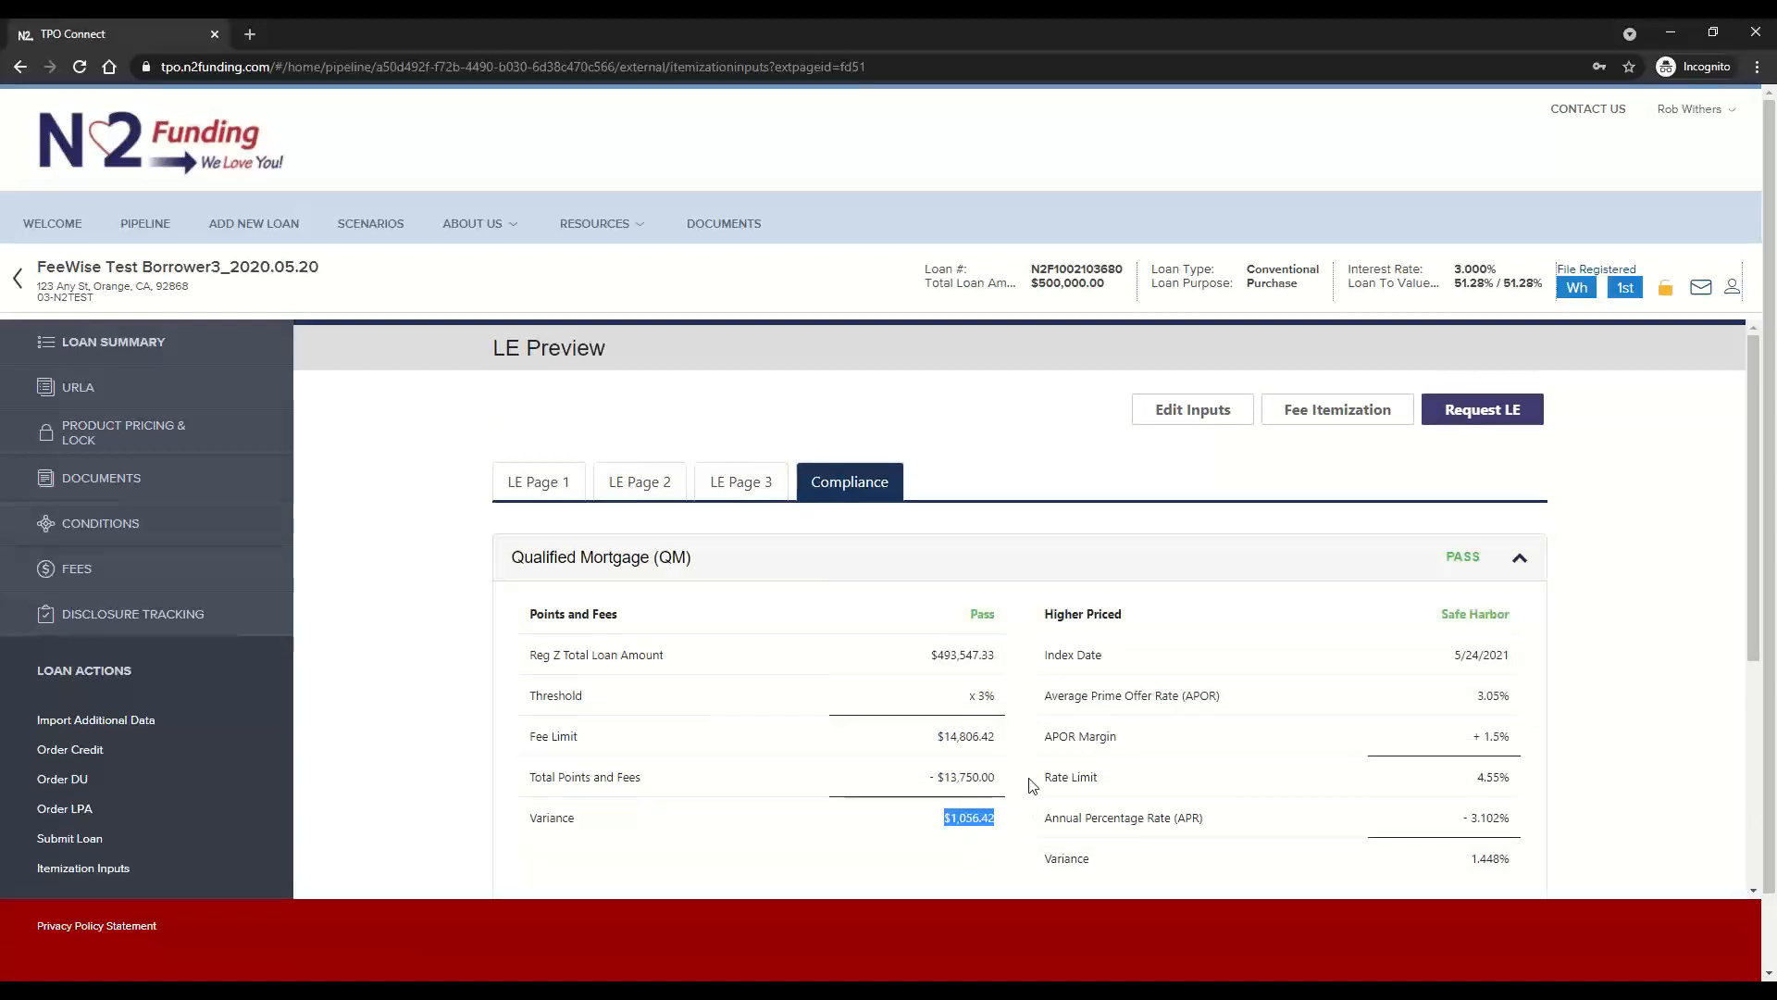
Request the Loan Estimate and confirm the request from the LE Summary by proceeding to loan submission
{"action": "left_click", "coordinate": [1513, 419]}
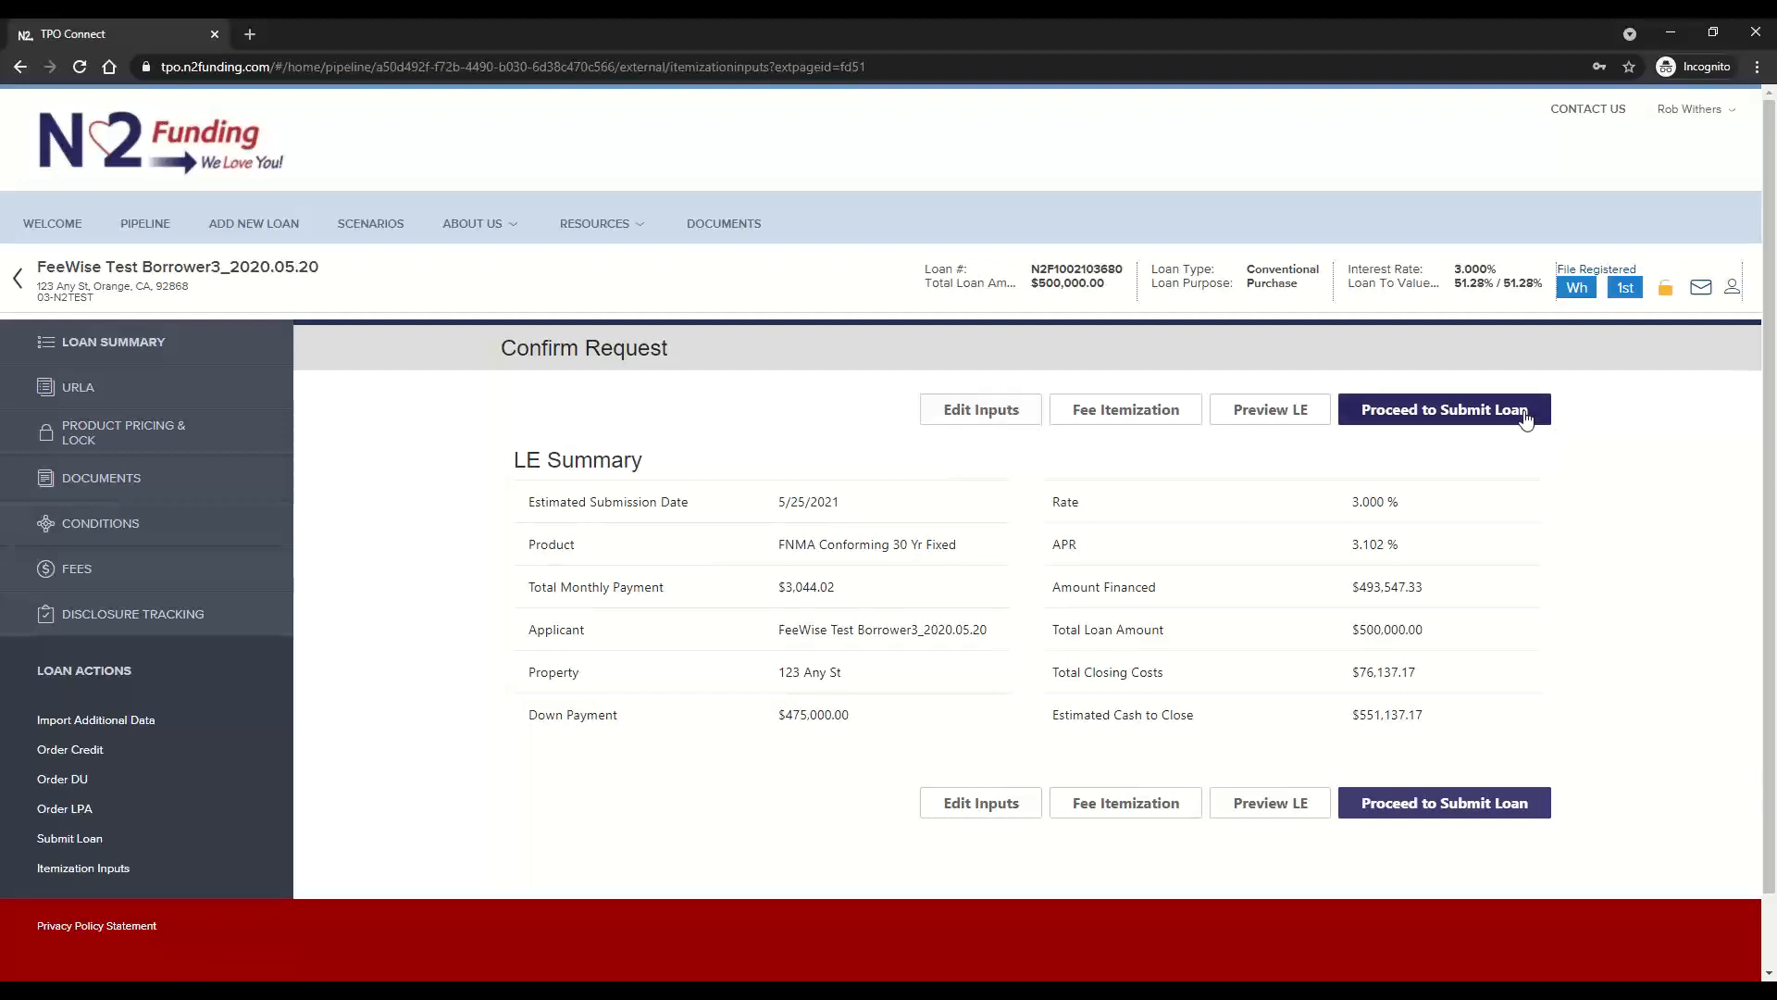
{"action": "left_click", "coordinate": [1461, 423]}
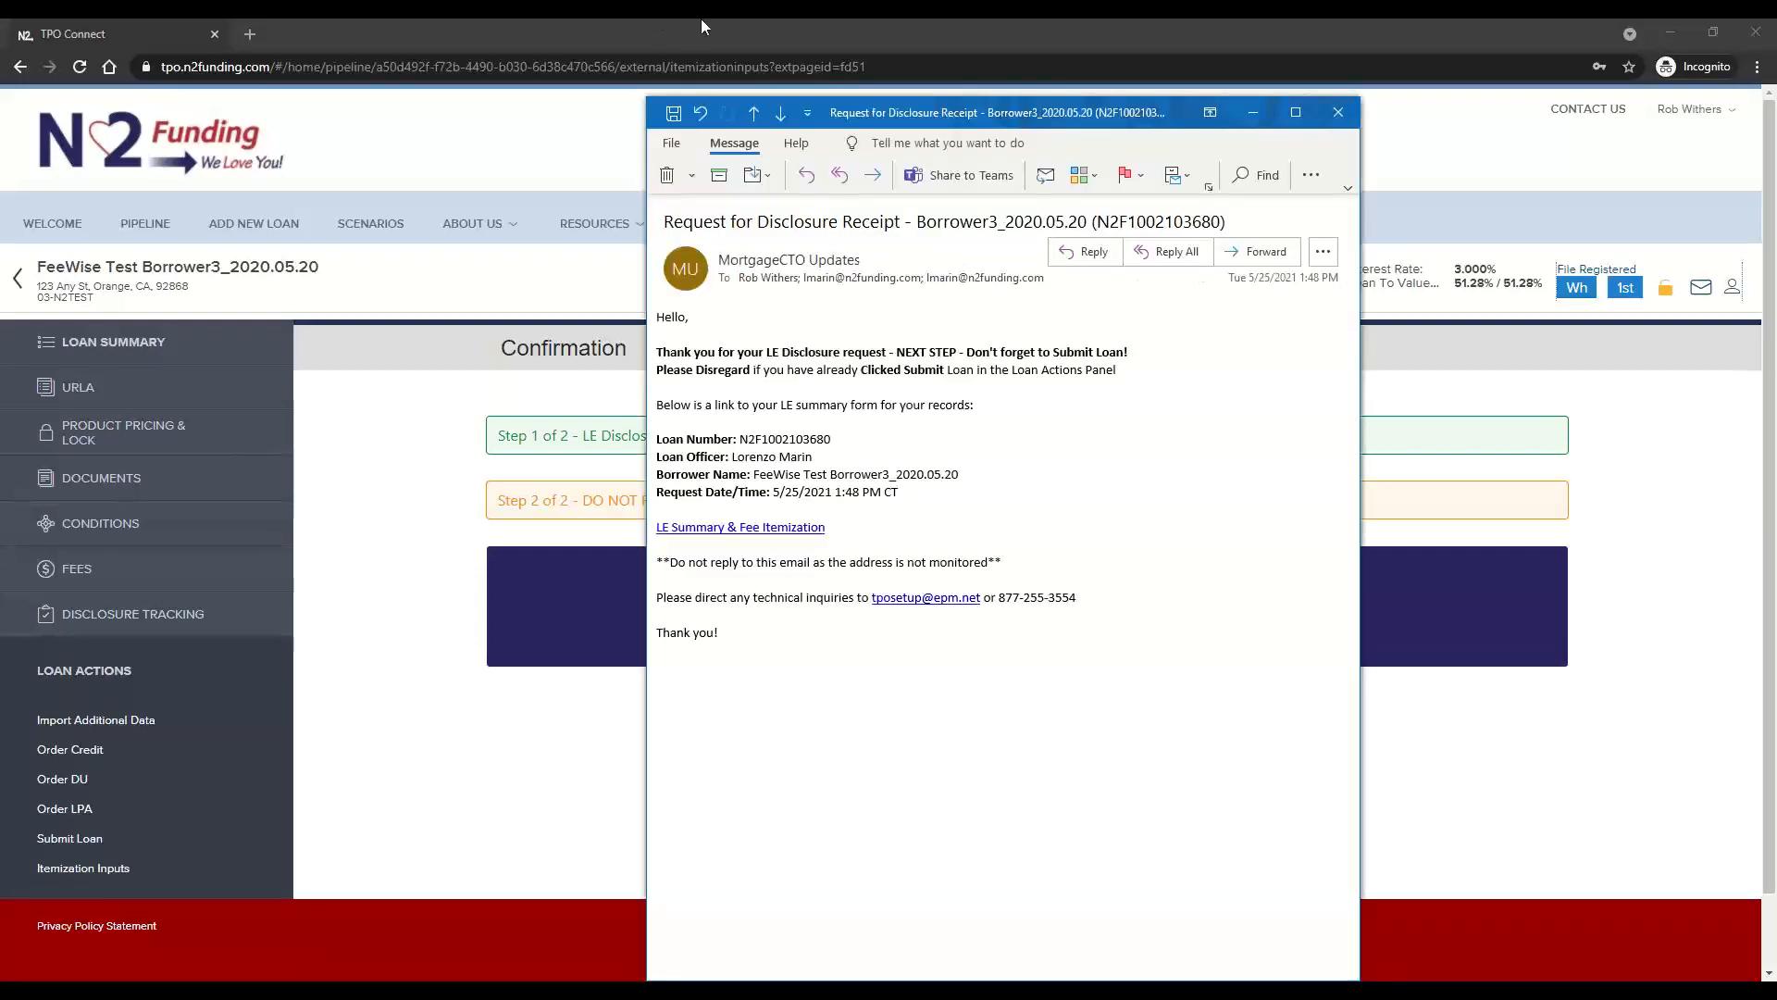
From the disclosure receipt email, open the linked LE Summary & Fee Itemization document and enlarge its window to full screen
{"action": "left_click_drag", "start_coordinate": [1137, 113], "coordinate": [1510, 38]}
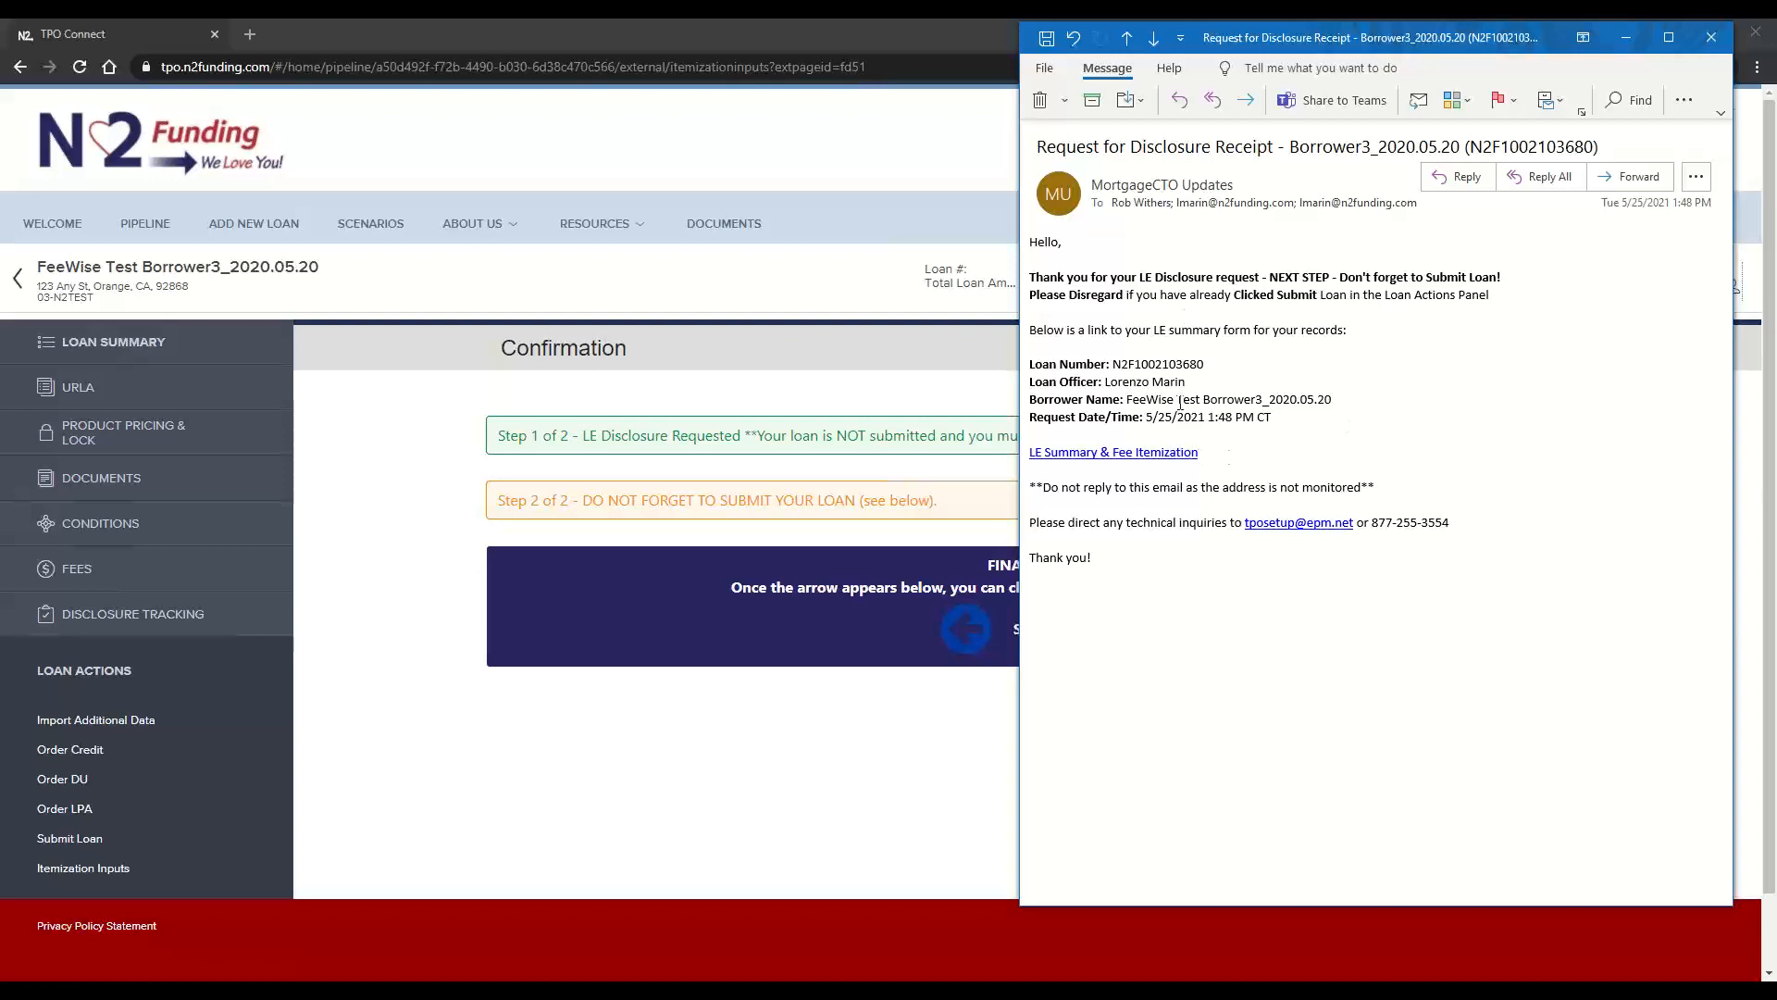
{"action": "left_click", "coordinate": [1171, 454]}
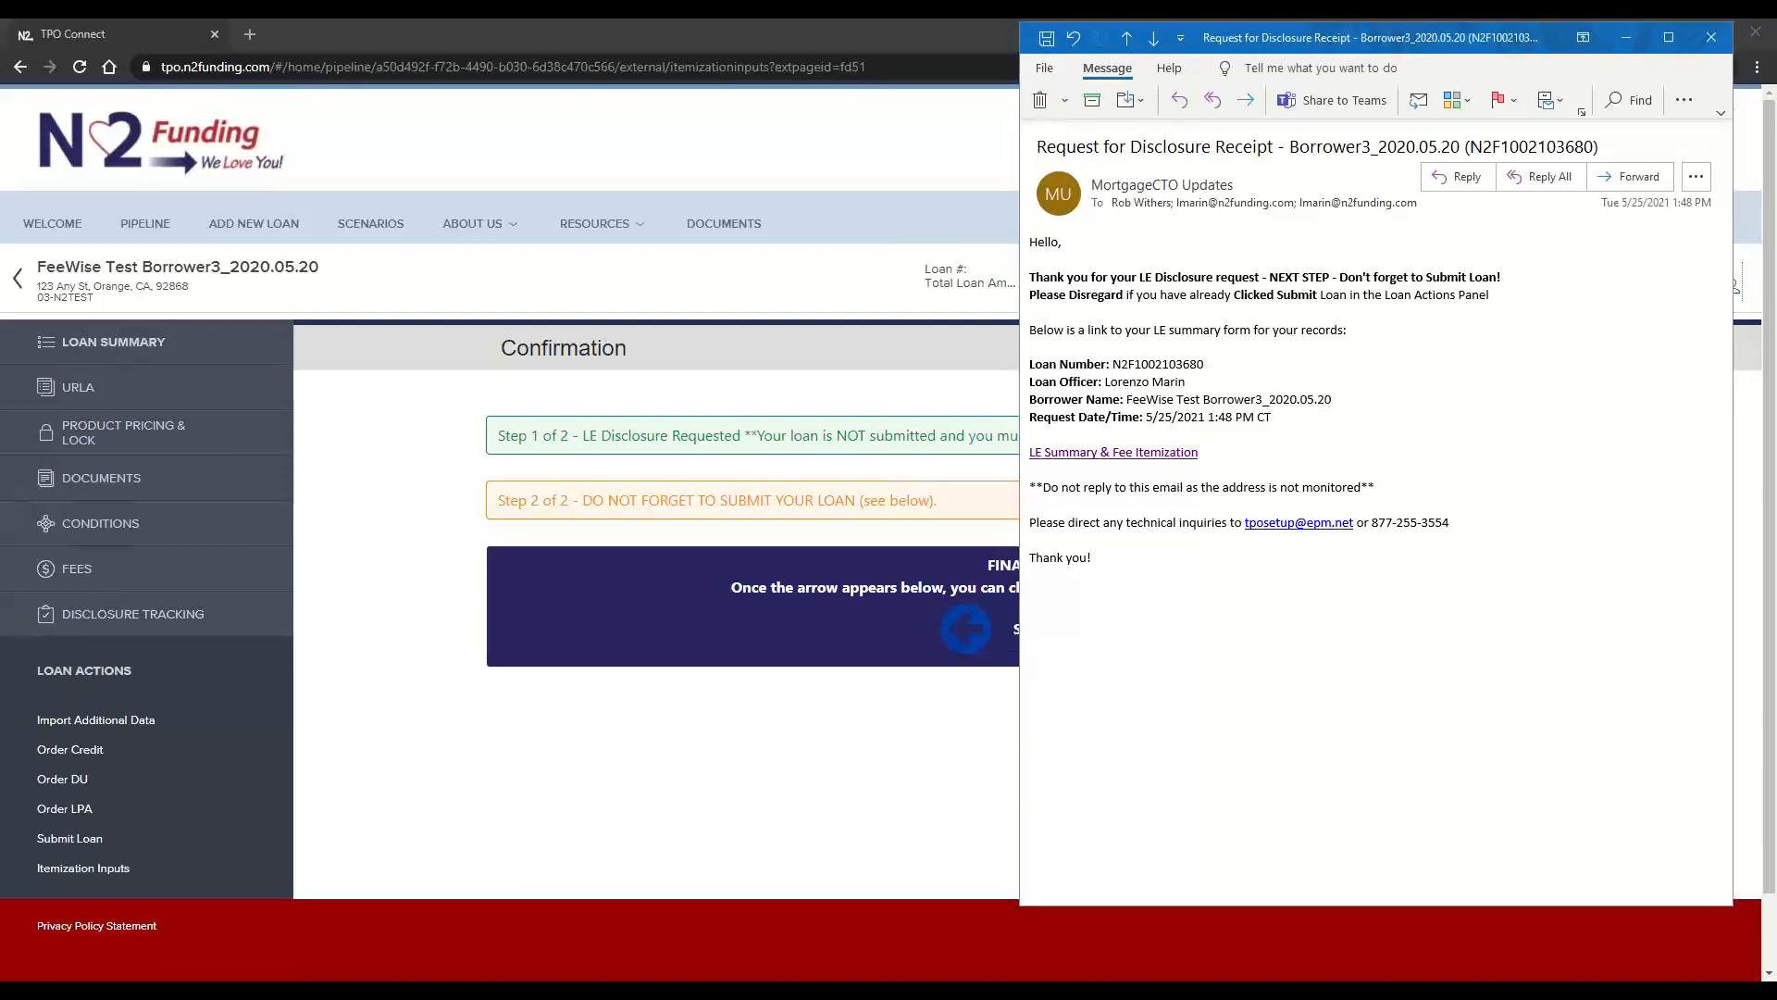
{"action": "left_click_drag", "start_coordinate": [511, 22], "coordinate": [803, 106]}
{"action": "double_click", "coordinate": [804, 104]}
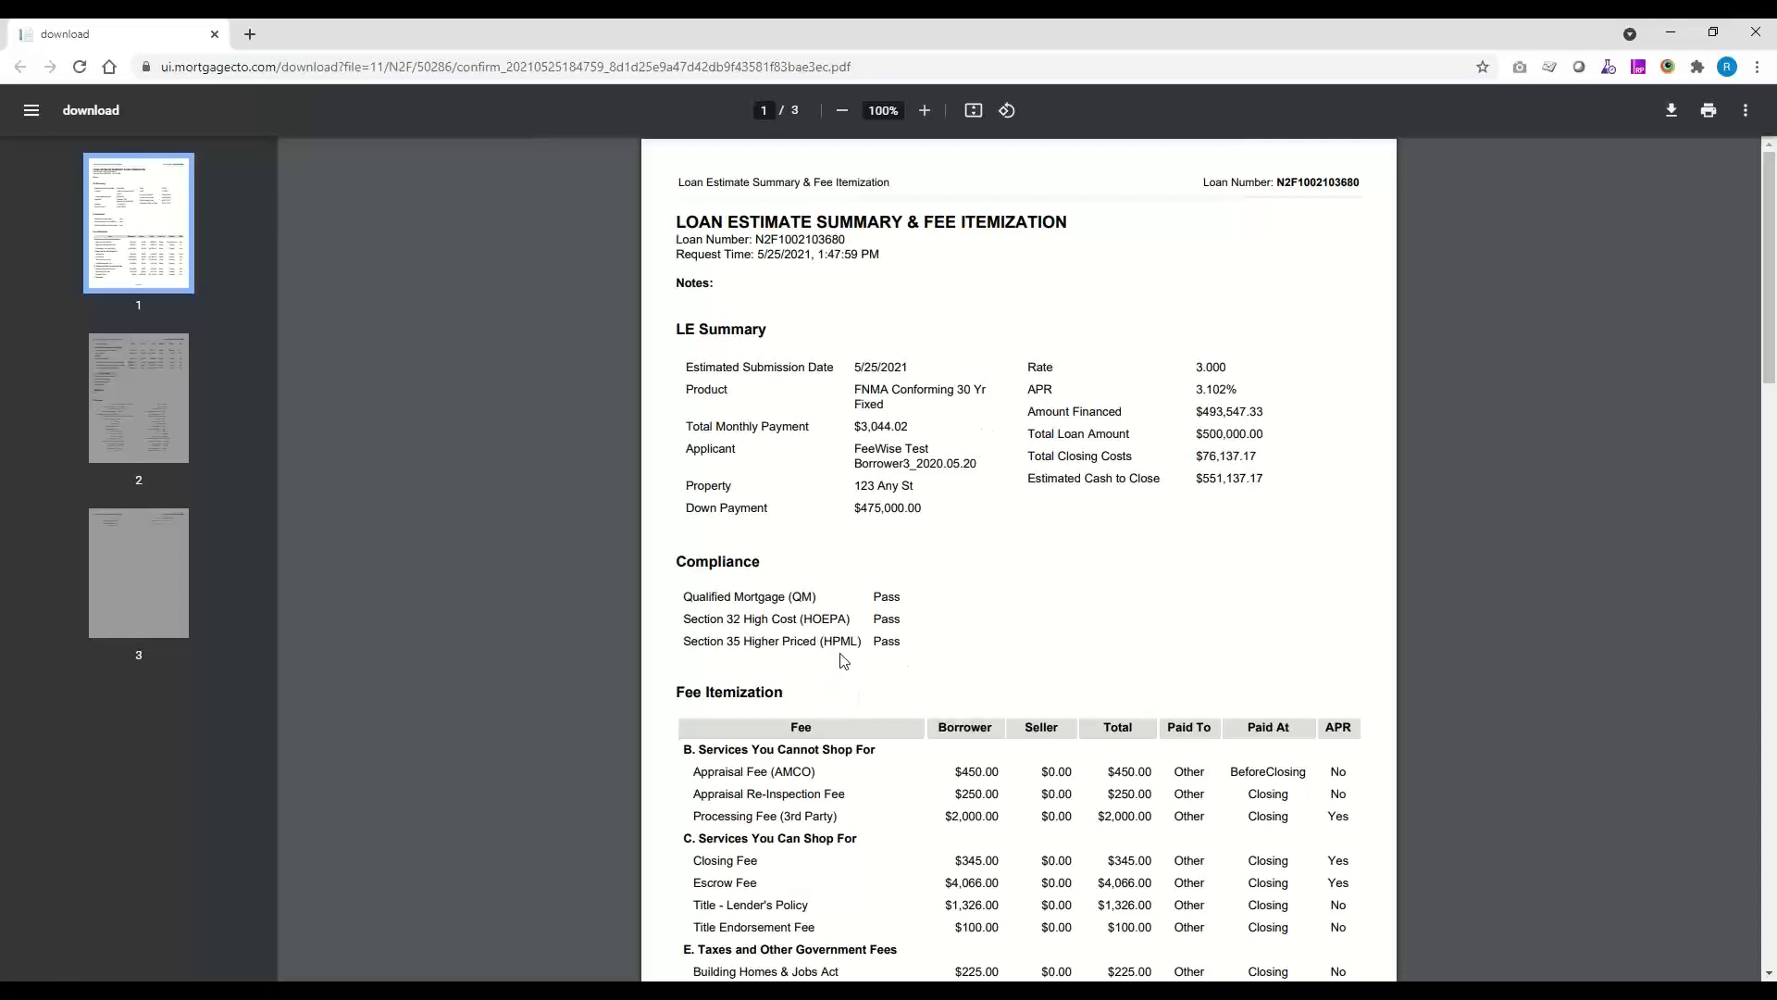
Review the document's compliance results, fee itemization, title provider and LE Inputs, then close it and move the receipt email out of view
{"action": "scroll", "coordinate": [851, 709], "scroll_direction": "down", "scroll_amount": 3}
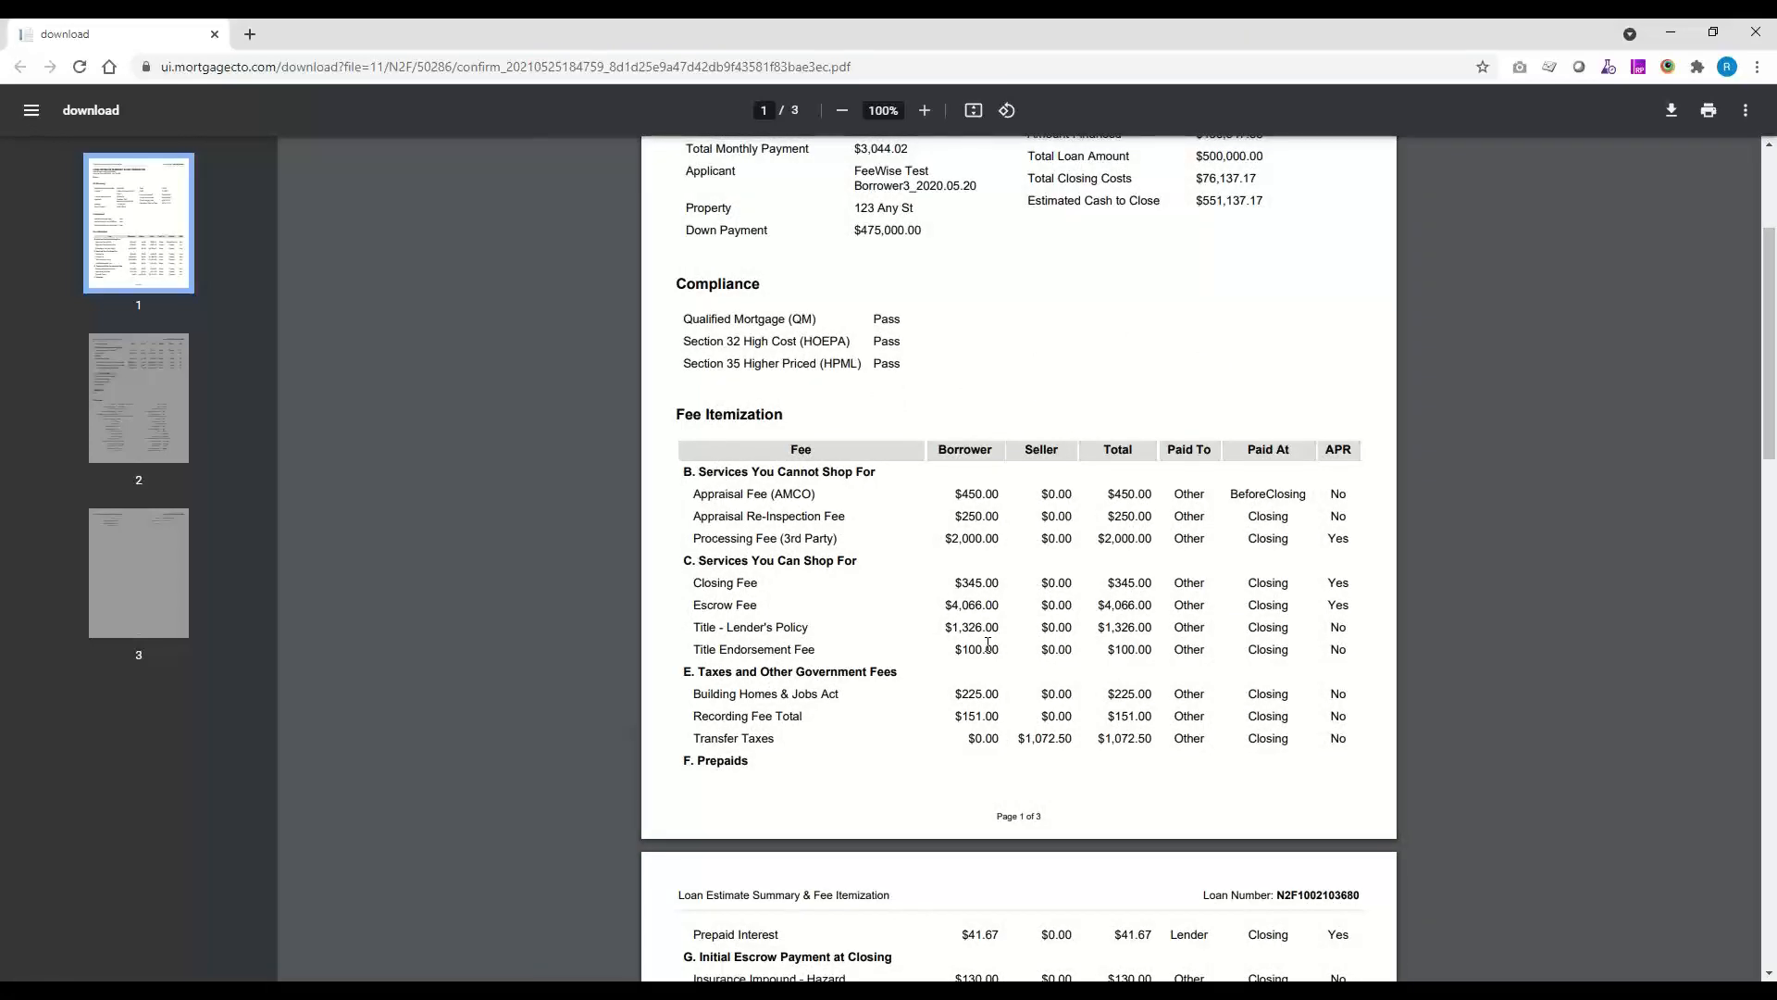
{"action": "scroll", "coordinate": [840, 535], "scroll_direction": "down", "scroll_amount": 8}
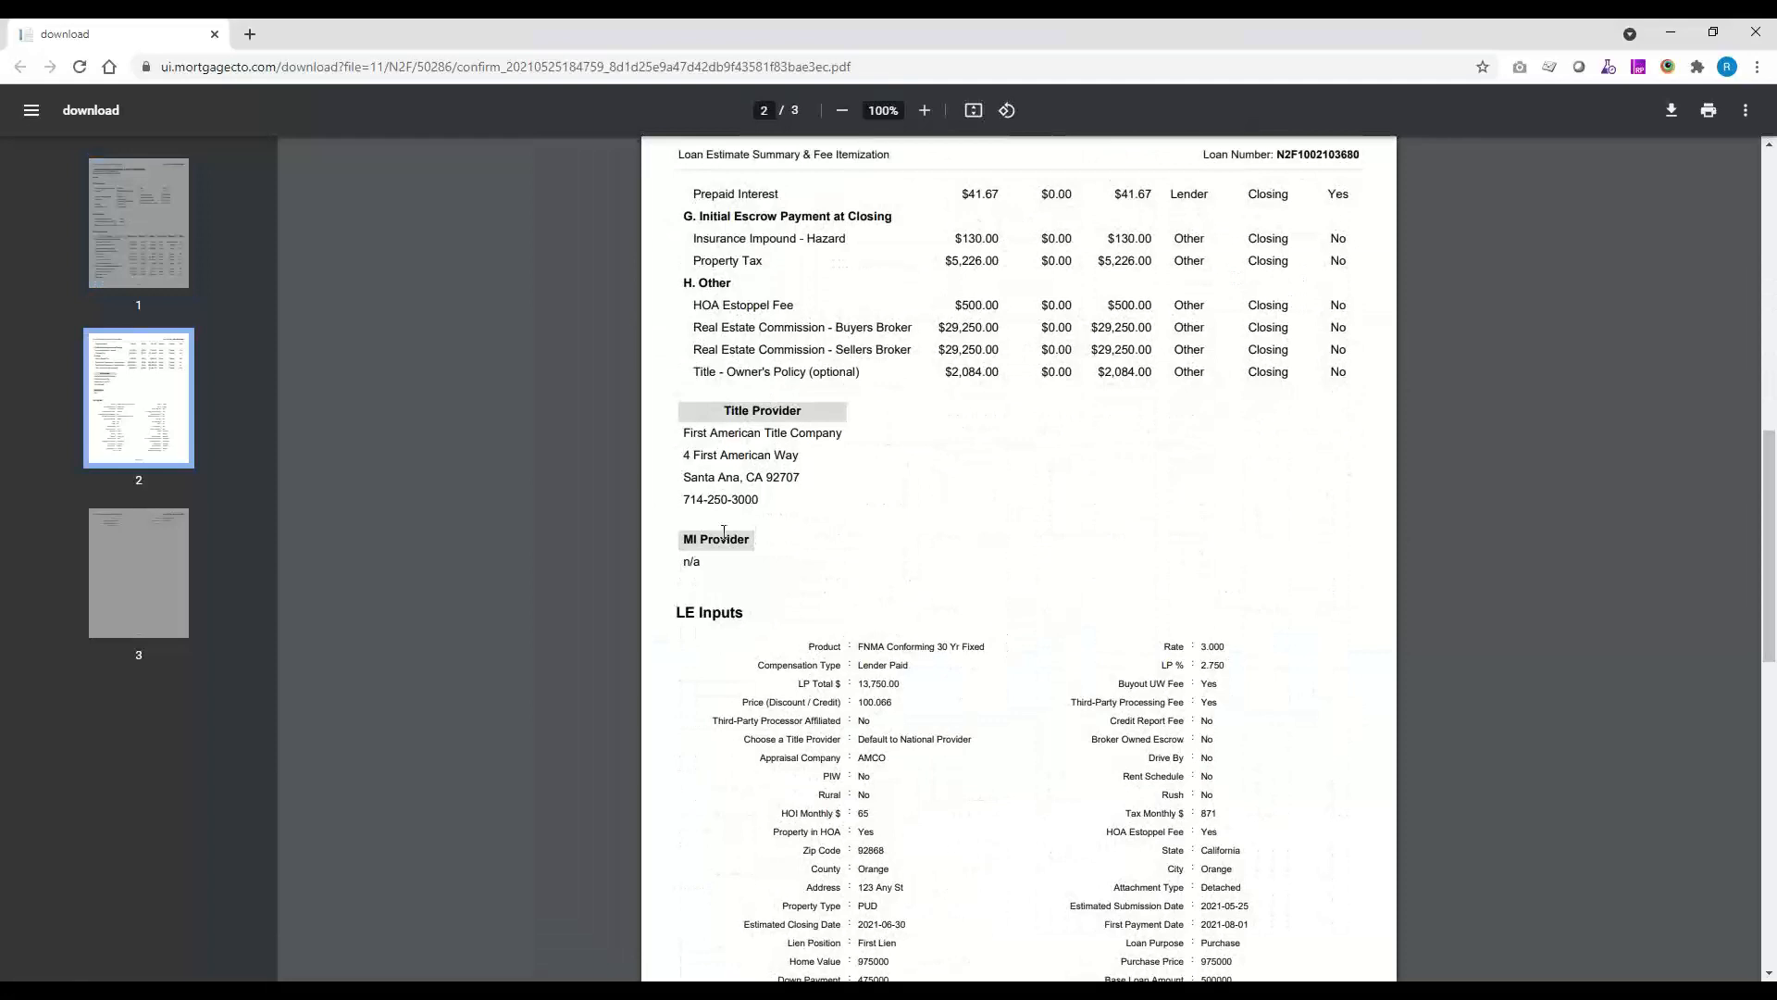
{"action": "scroll", "coordinate": [883, 540], "scroll_direction": "down", "scroll_amount": 2}
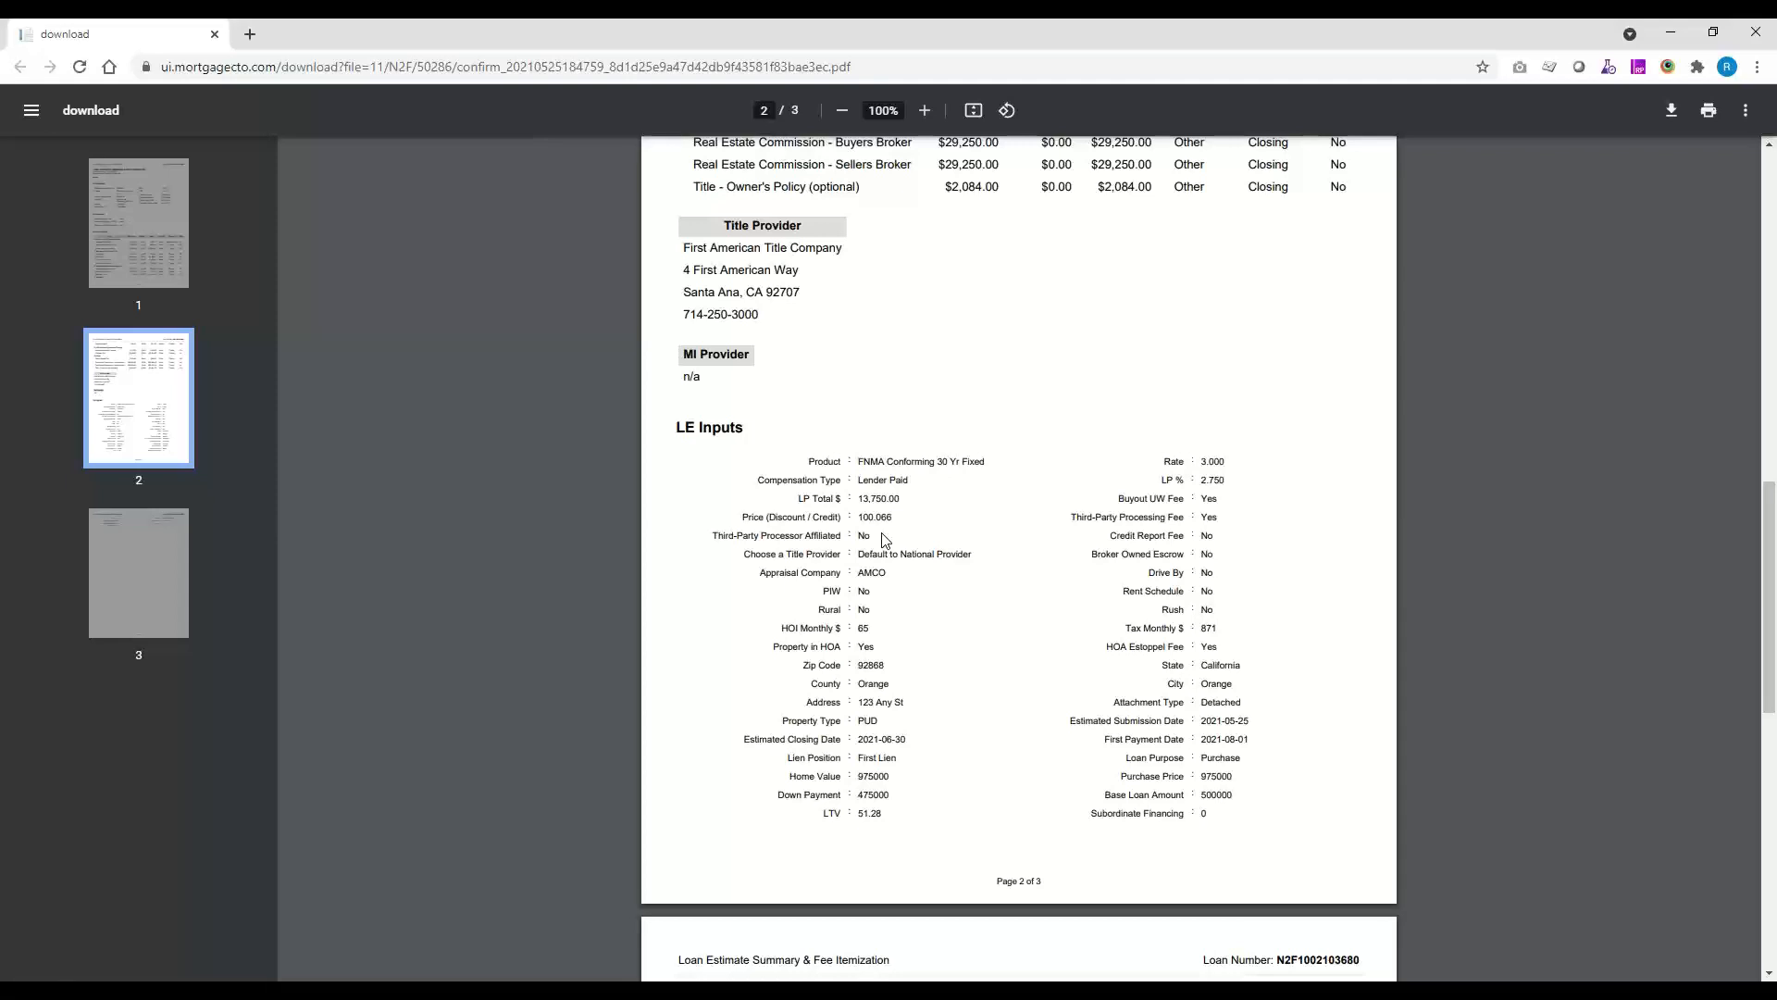
{"action": "scroll", "coordinate": [978, 498], "scroll_direction": "up", "scroll_amount": 20}
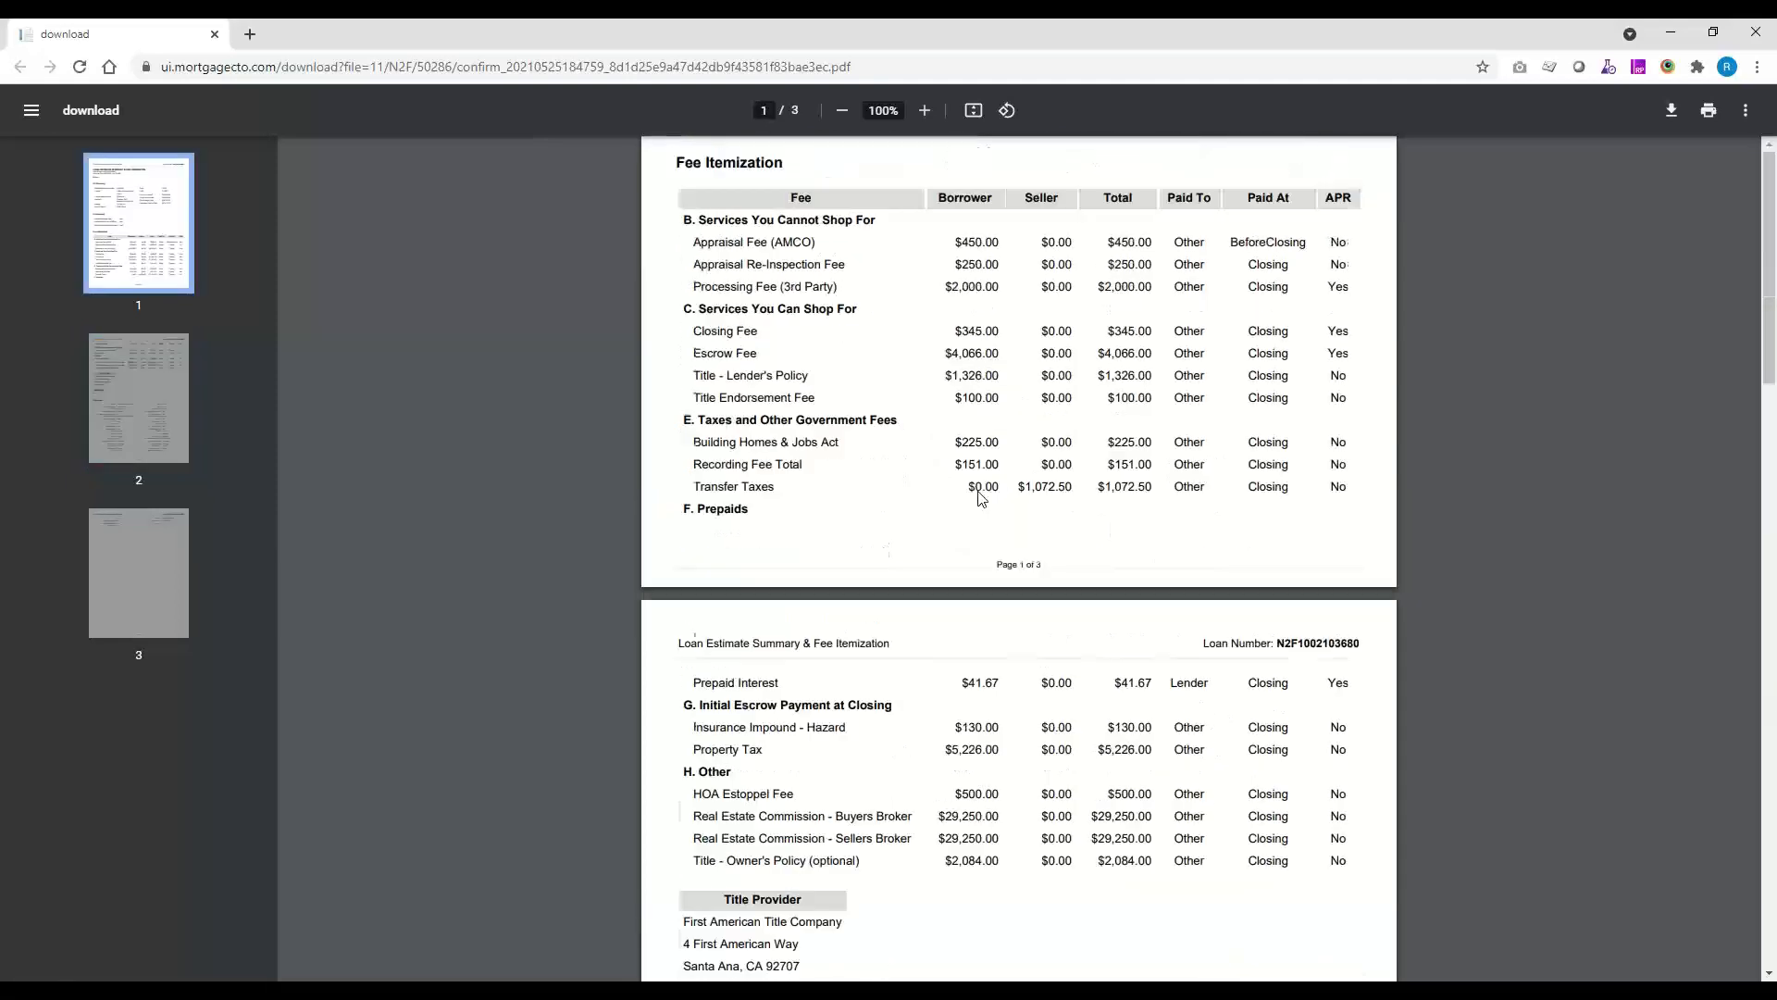
{"action": "key", "text": "ctrl+w"}
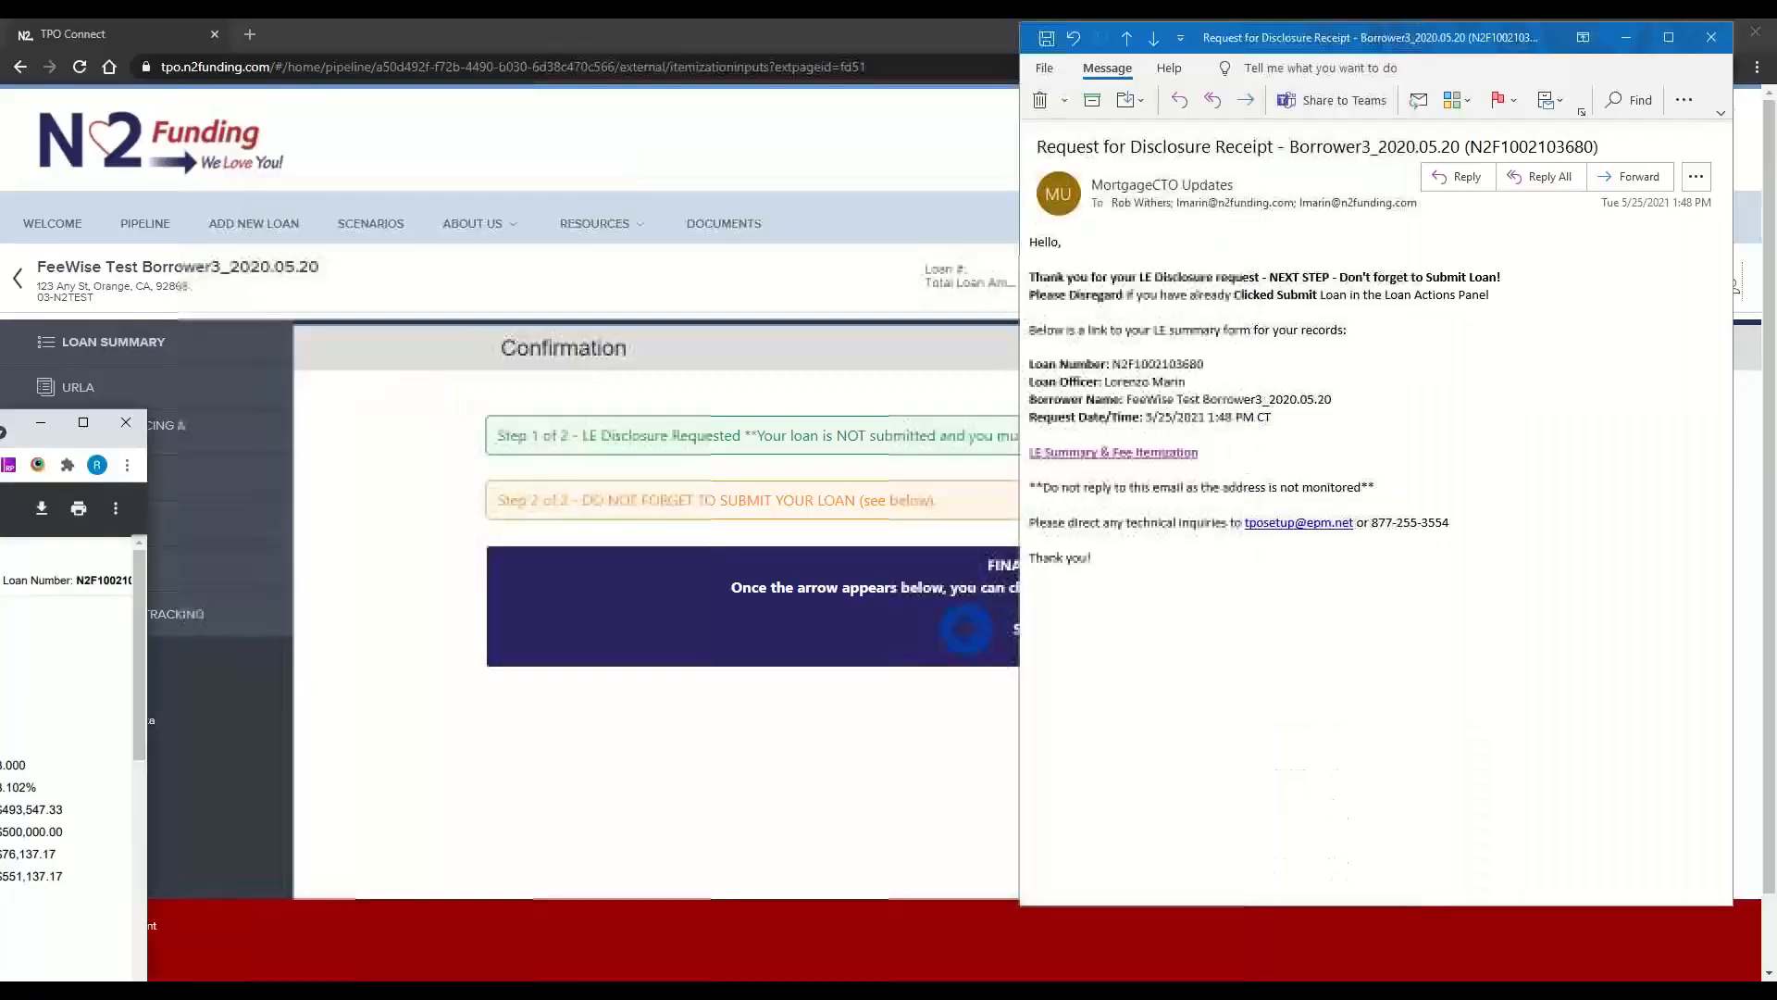
{"action": "left_click_drag", "start_coordinate": [1525, 40], "coordinate": [0, 556]}
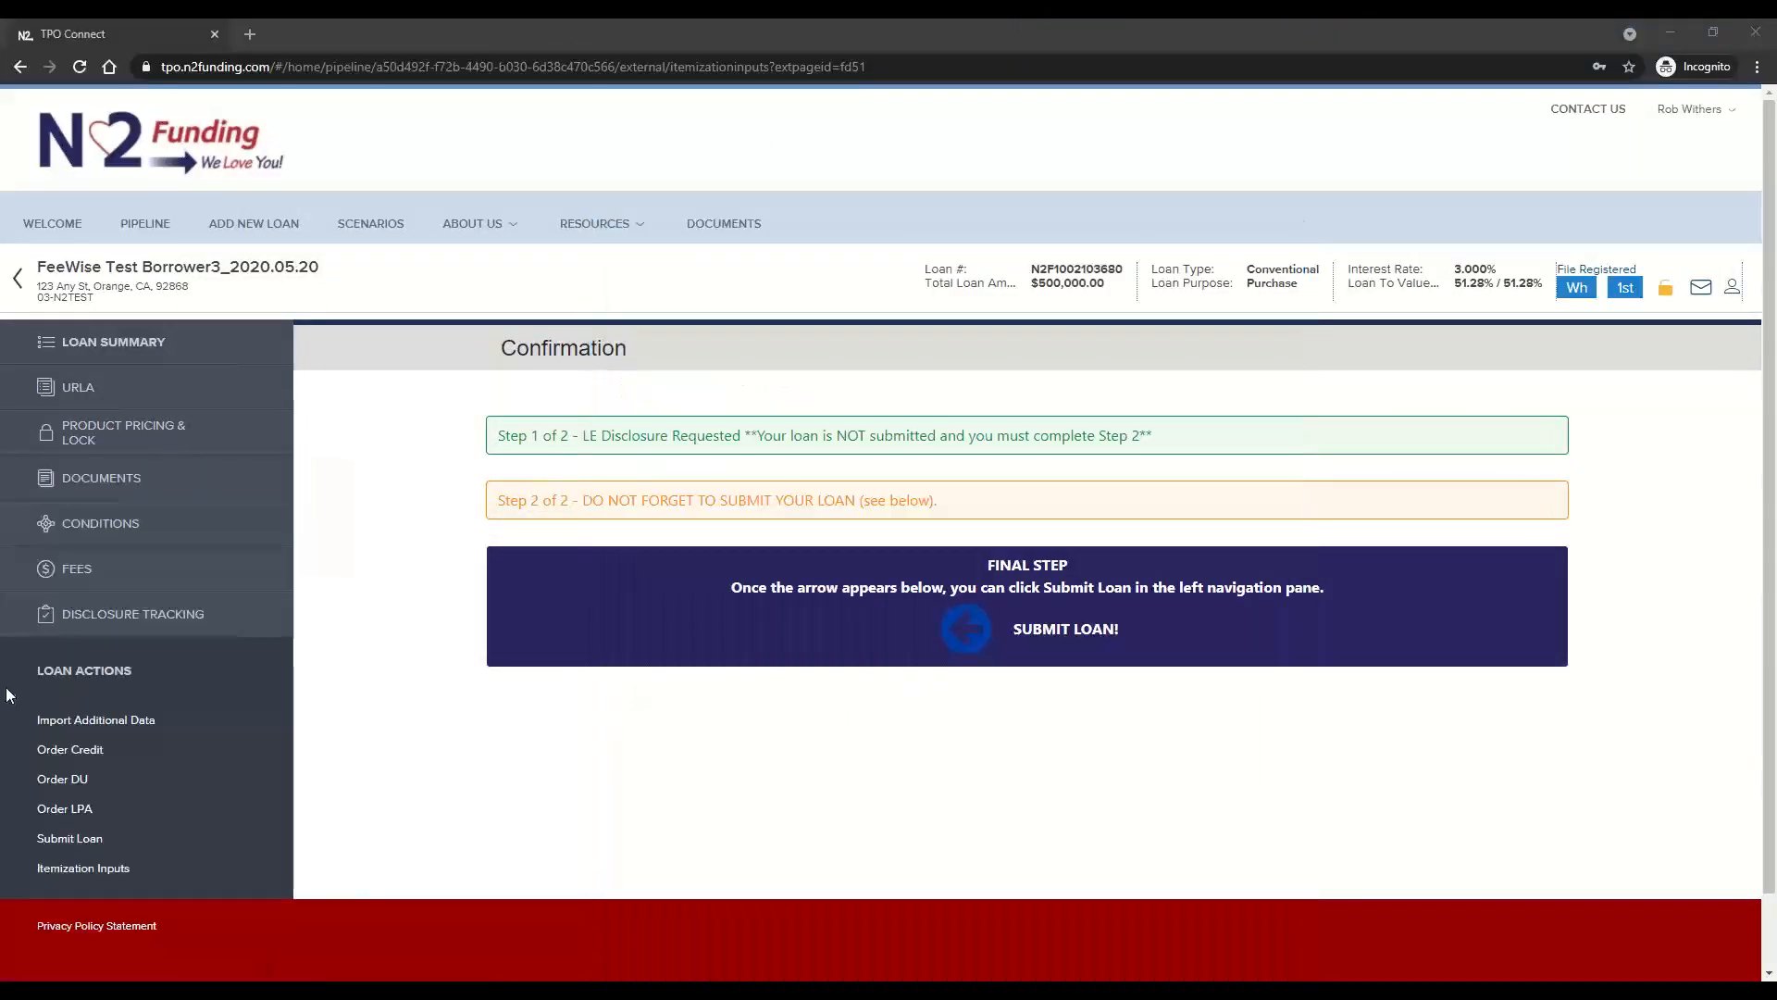
Open the loan submission to check the missing required fields, dismiss that list, and return to the Itemization Inputs
{"action": "left_click", "coordinate": [72, 839]}
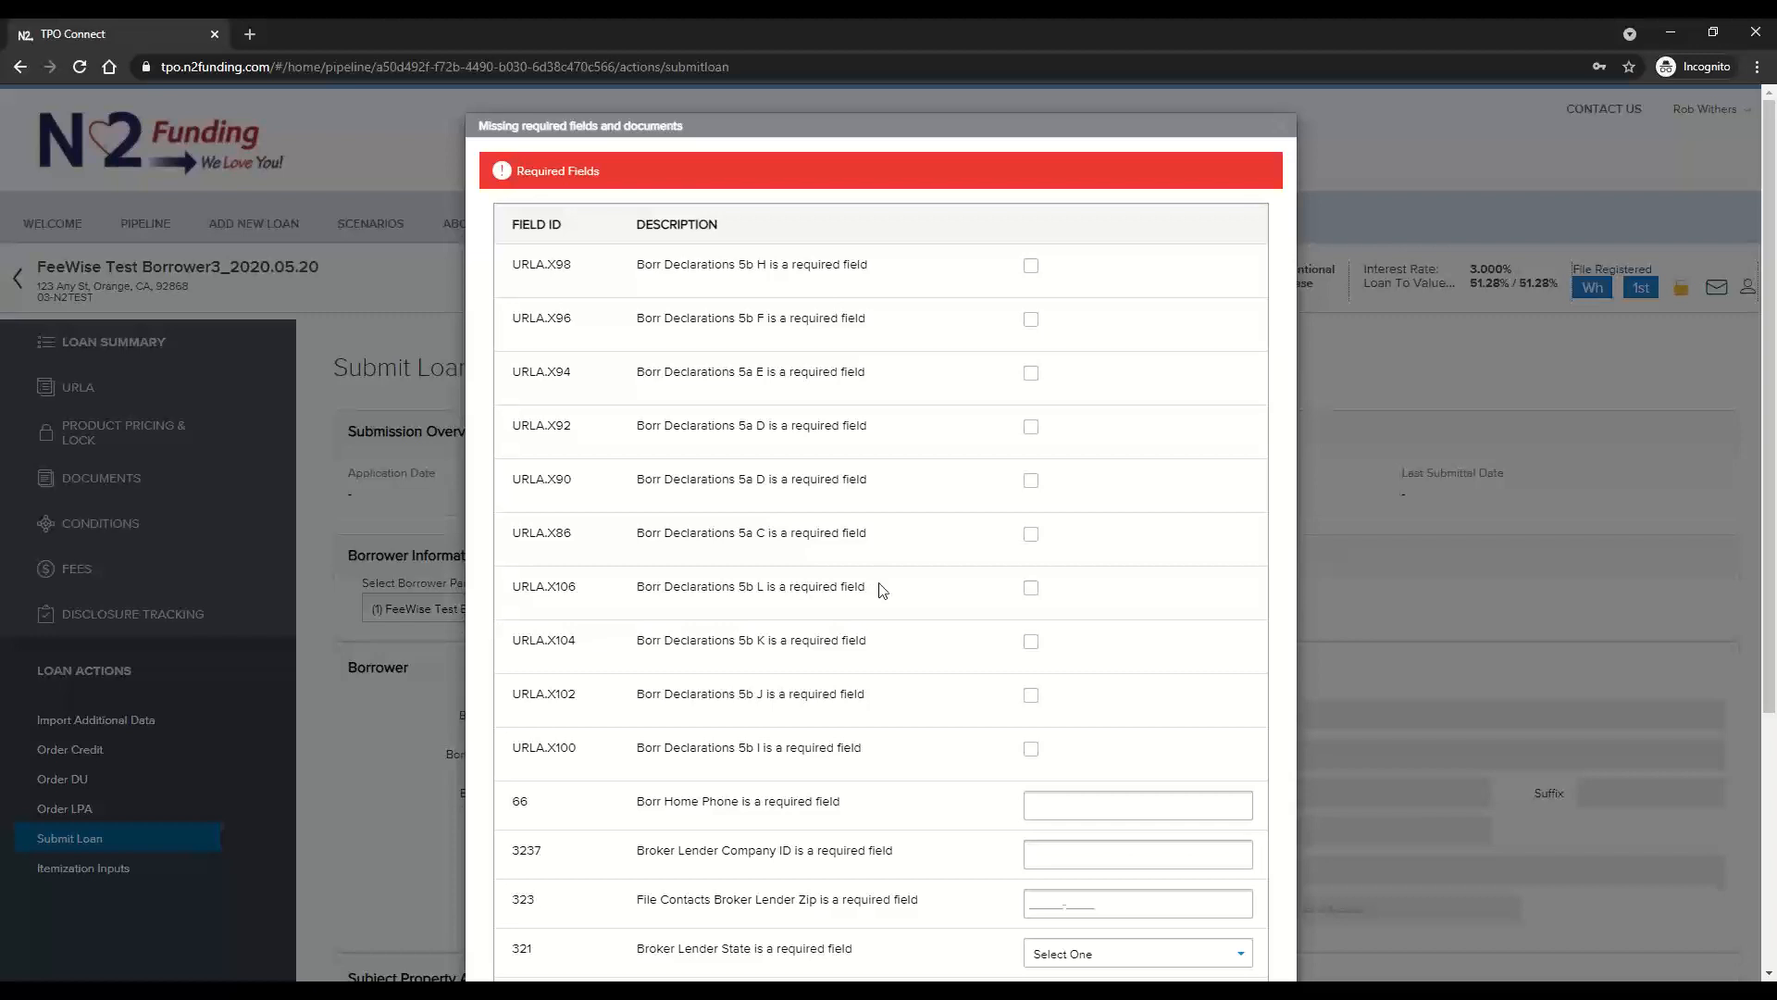
{"action": "left_click", "coordinate": [1288, 141]}
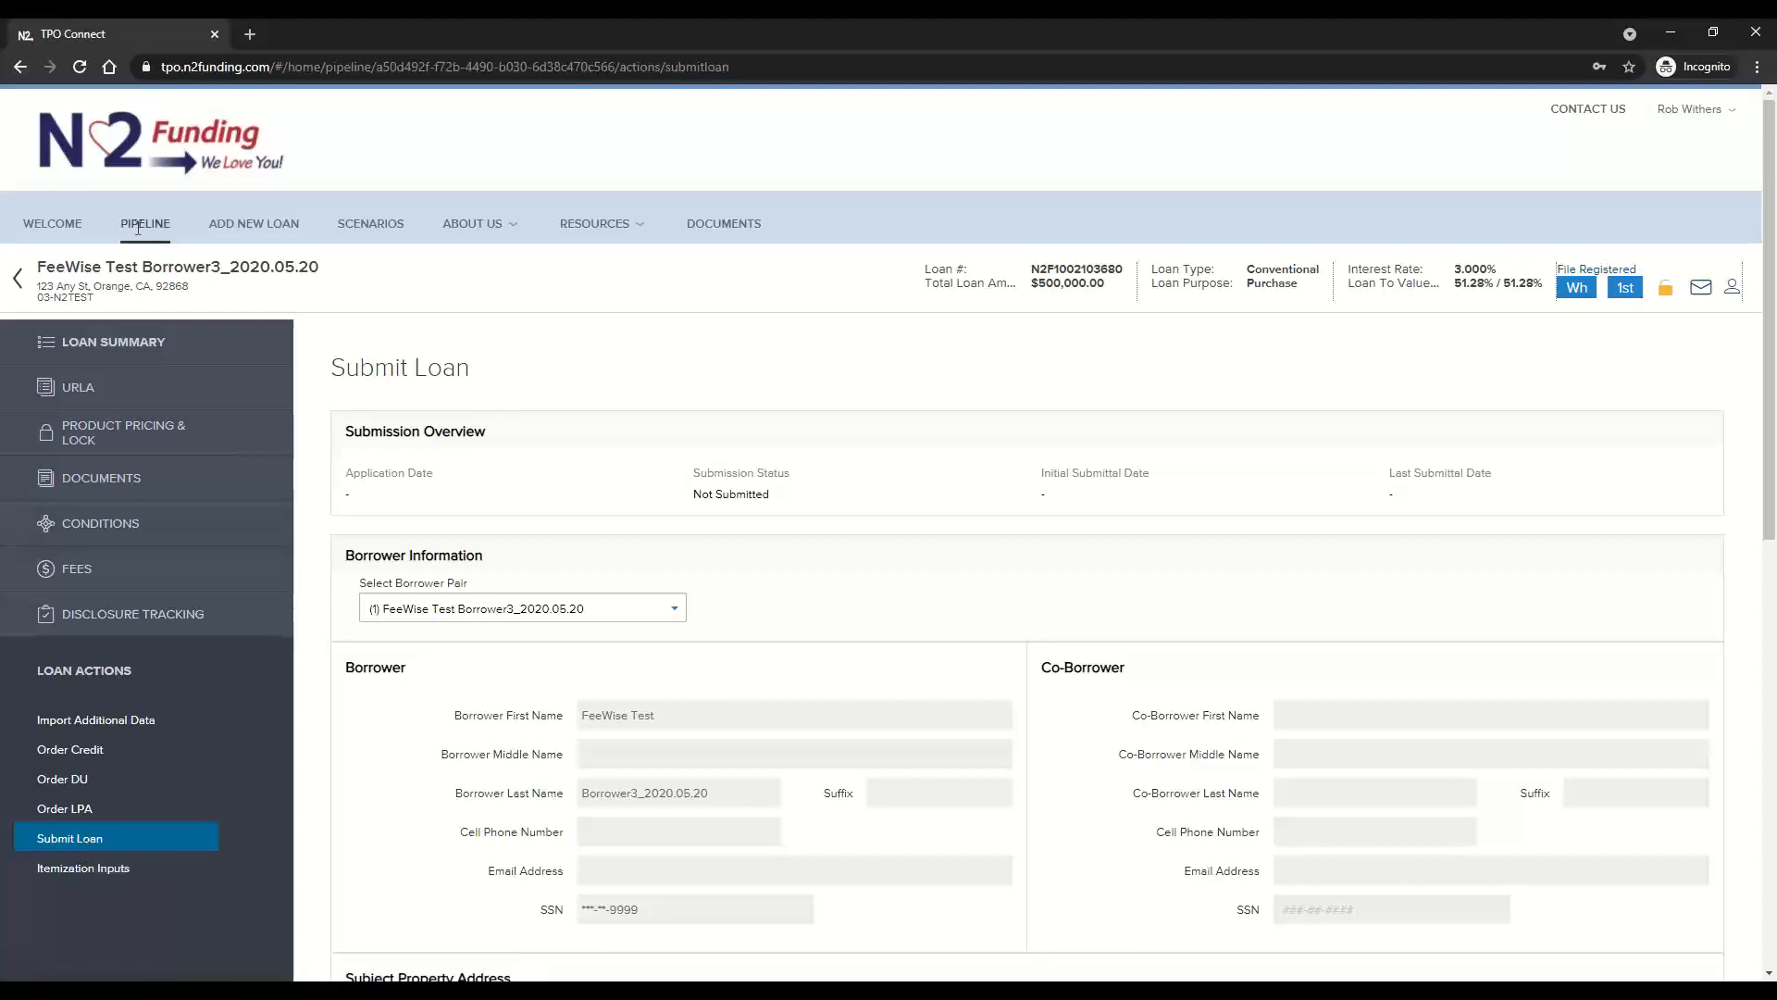
{"action": "left_click", "coordinate": [75, 874]}
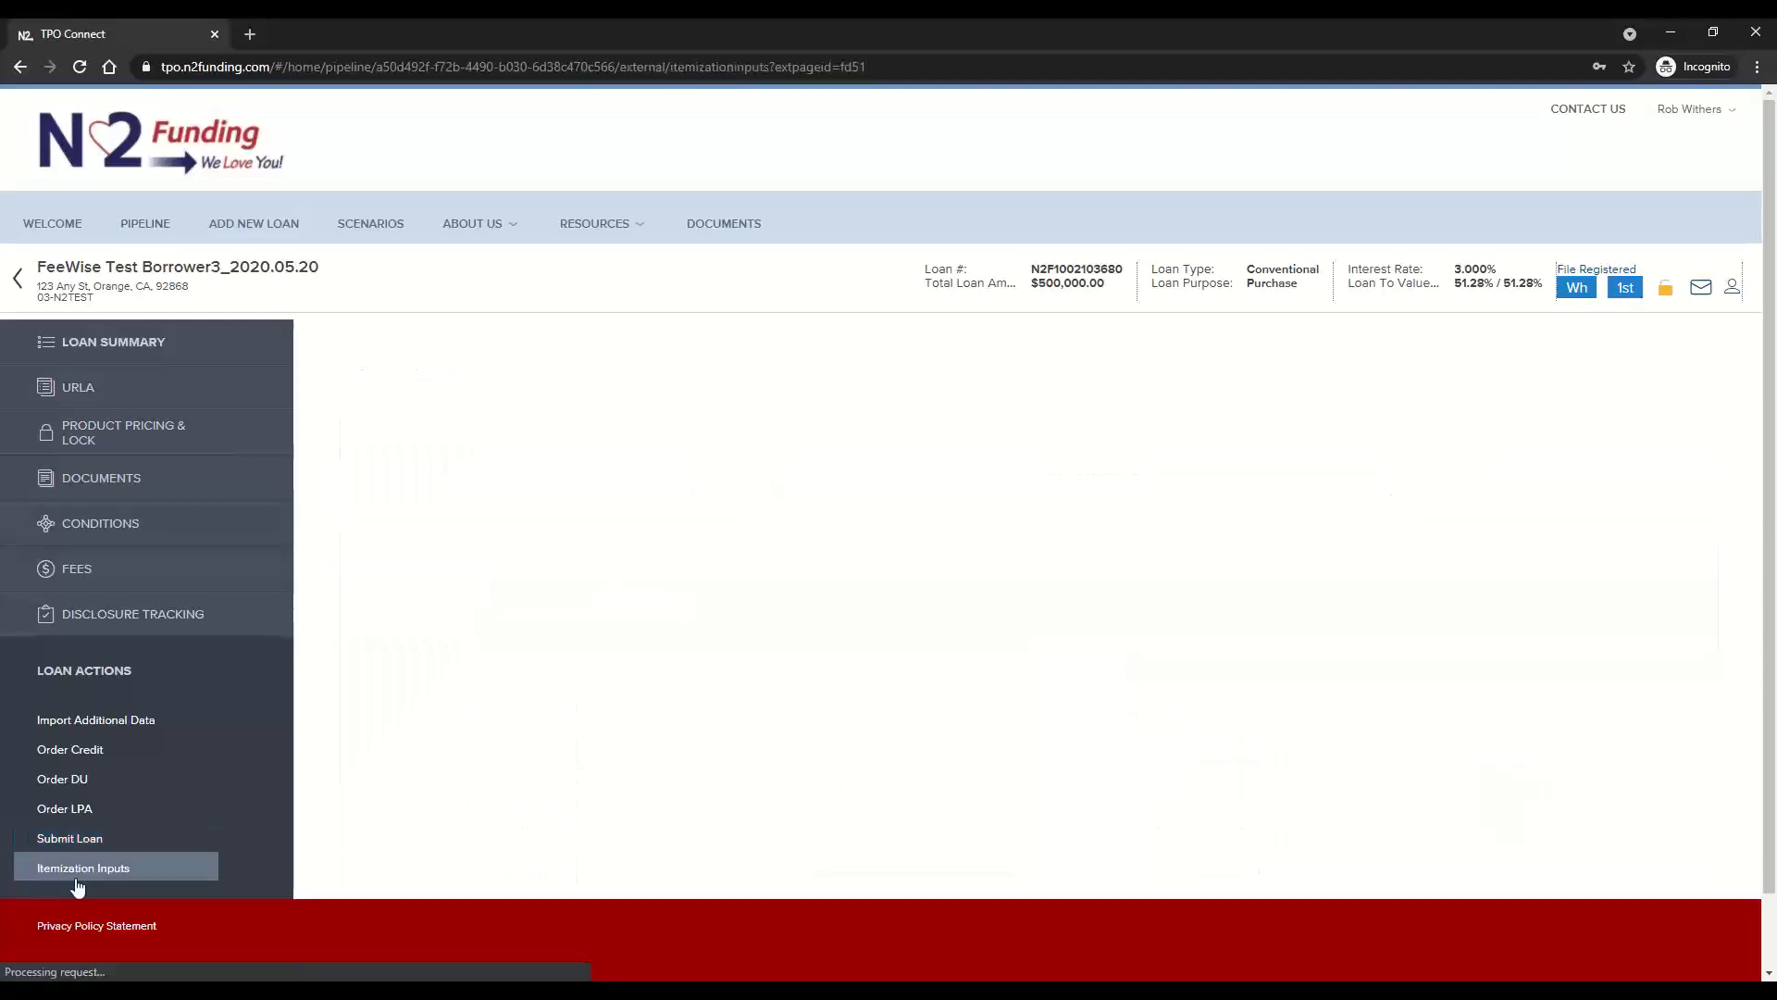